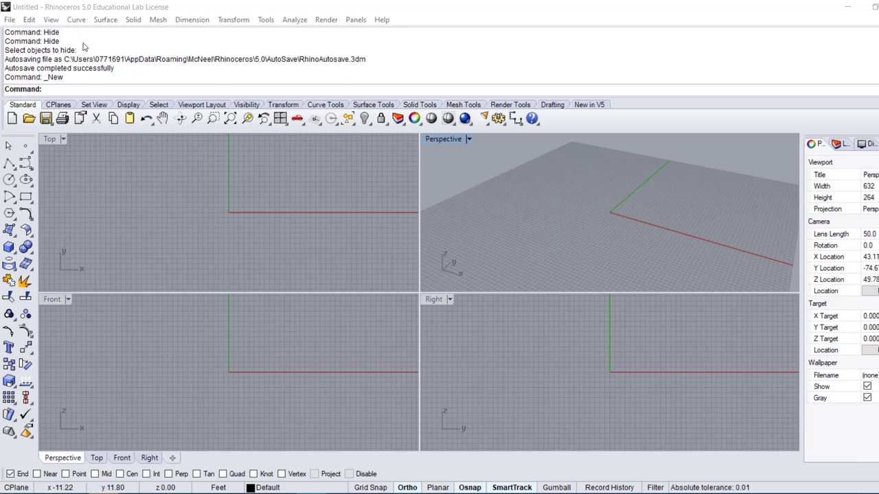
- Set the document's distance display to Feet & Inches in the model units settings
{"action": "type", "text": "Units"}
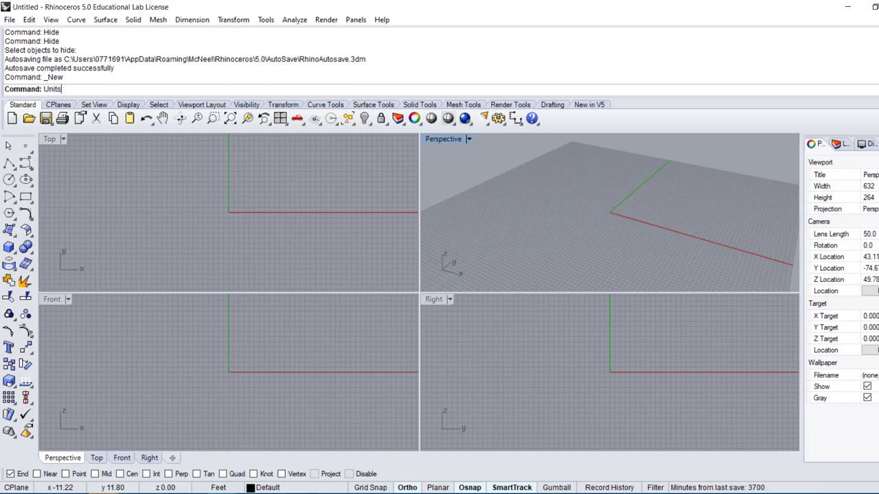
{"action": "key", "text": "Return"}
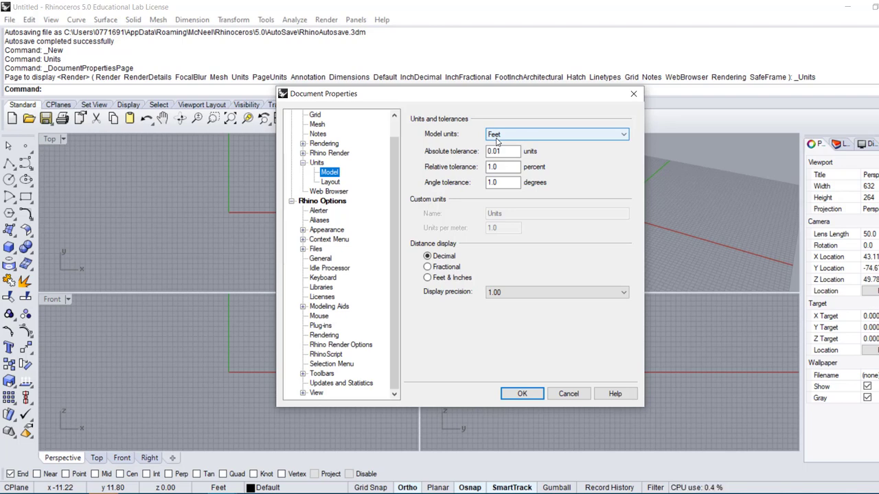
{"action": "left_click", "coordinate": [427, 277]}
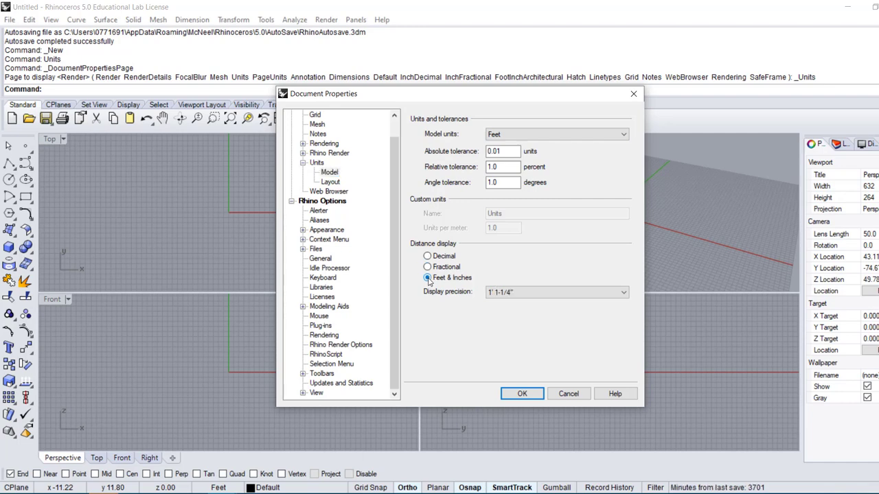
{"action": "left_click", "coordinate": [515, 397]}
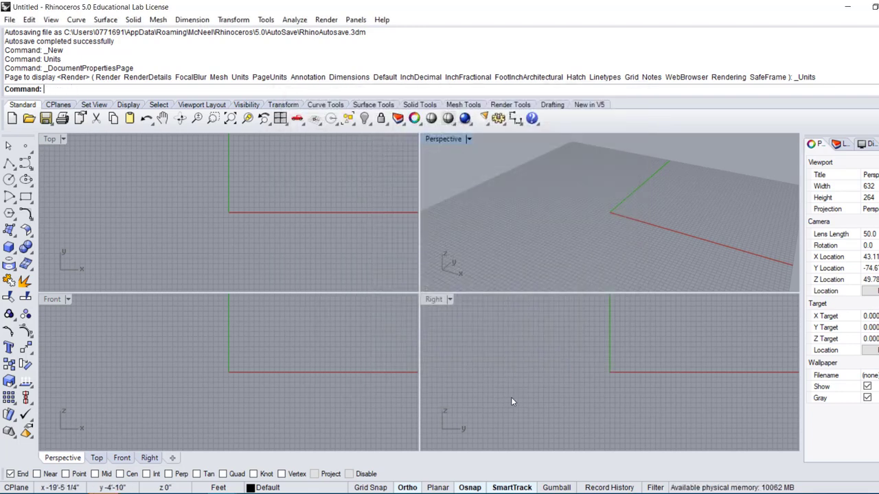
{"action": "left_click", "coordinate": [507, 402]}
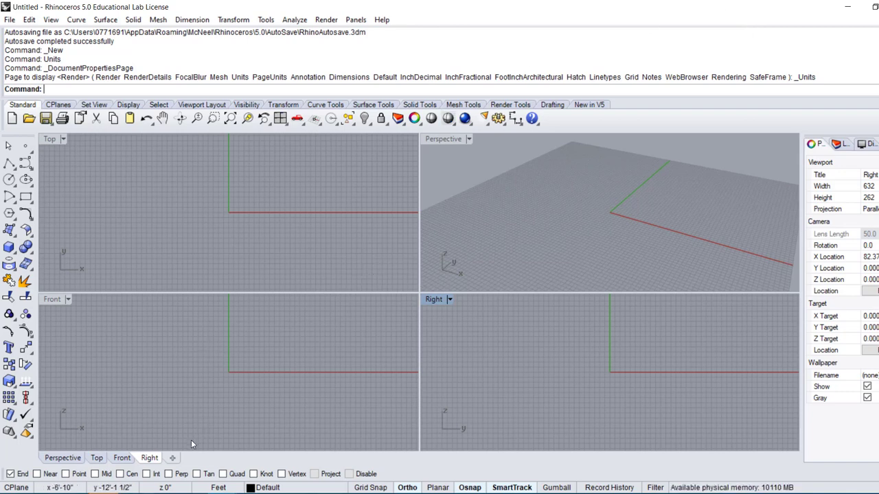
- Switch to the course page in the browser, read the Assignment 5 - Building a Survey in Rhino instructions, and return to Rhino
{"action": "key", "text": "alt+Tab"}
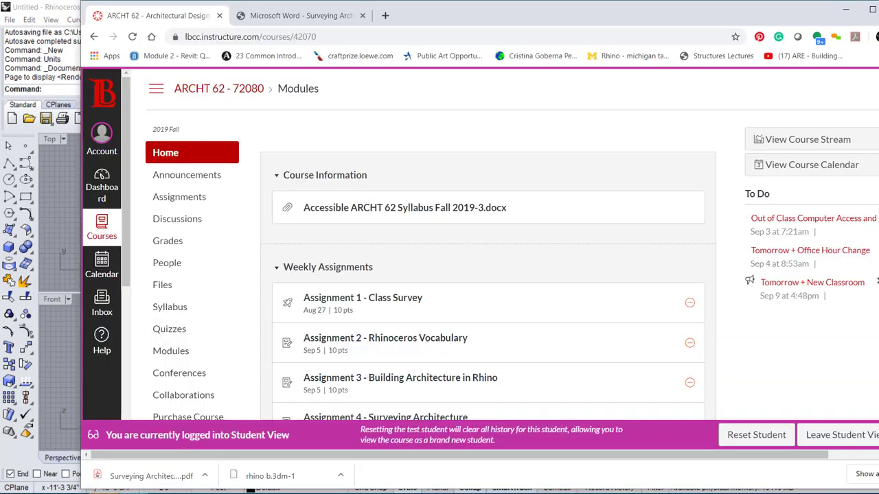
{"action": "scroll", "coordinate": [403, 374], "scroll_direction": "down", "scroll_amount": 2}
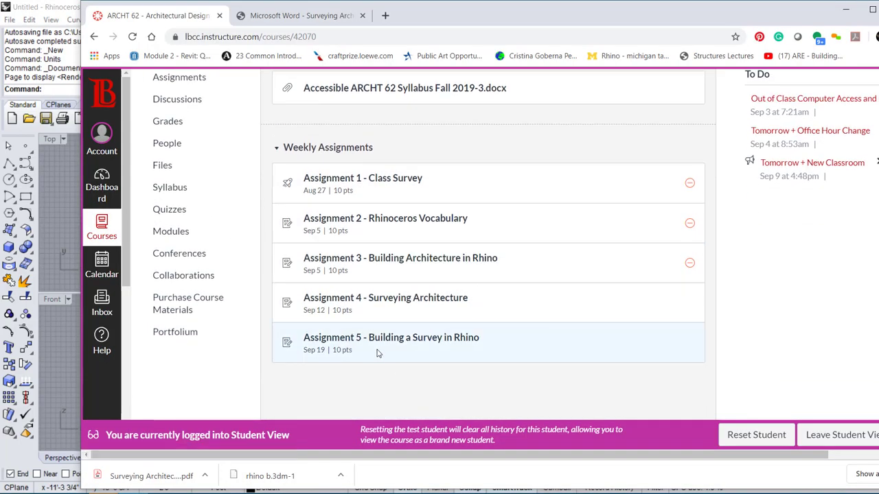
{"action": "left_click", "coordinate": [381, 338]}
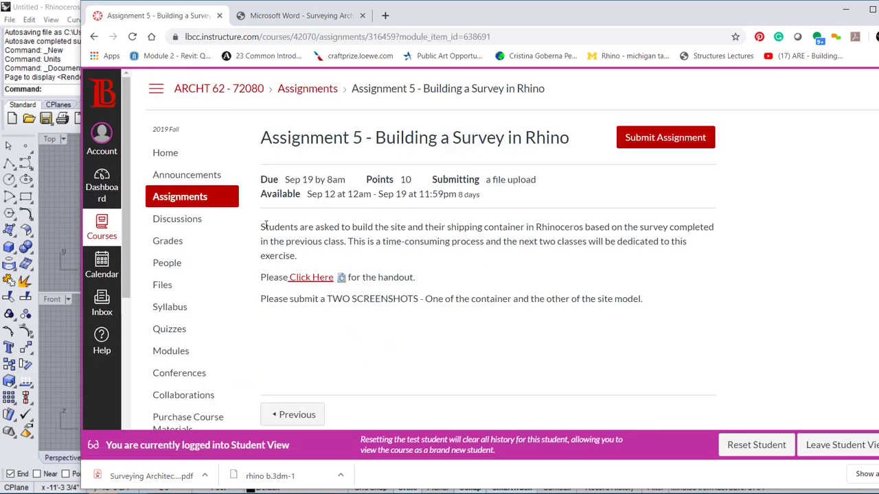
{"action": "left_click_drag", "start_coordinate": [265, 227], "coordinate": [557, 230]}
{"action": "left_click", "coordinate": [557, 230]}
{"action": "left_click", "coordinate": [66, 165]}
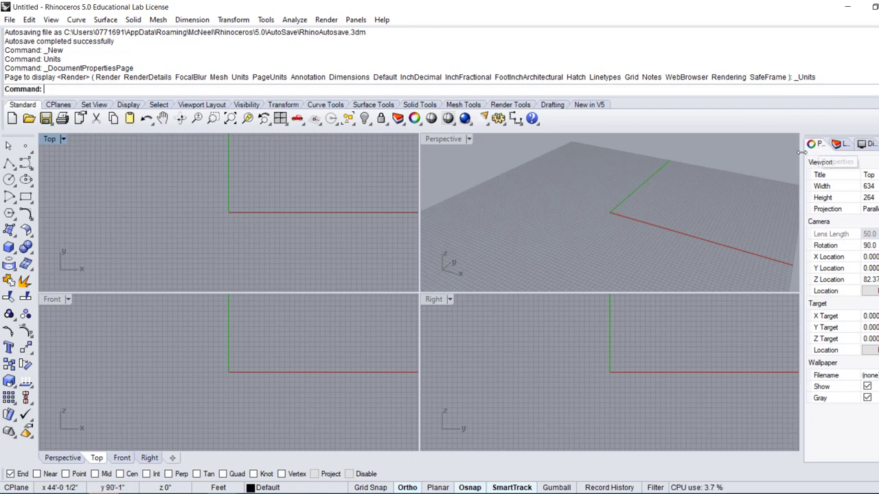
- Widen the properties and layers side panel until all of its tab names are readable
{"action": "left_click_drag", "start_coordinate": [800, 152], "coordinate": [729, 165]}
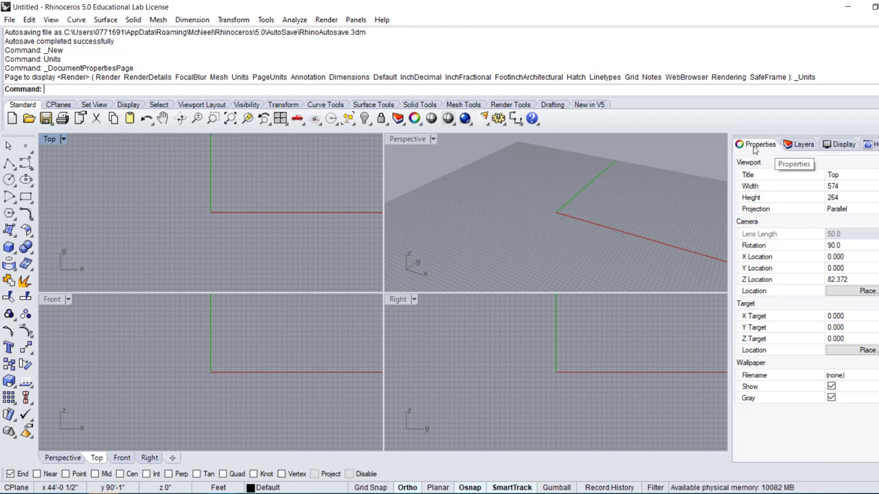
{"action": "left_click", "coordinate": [718, 151]}
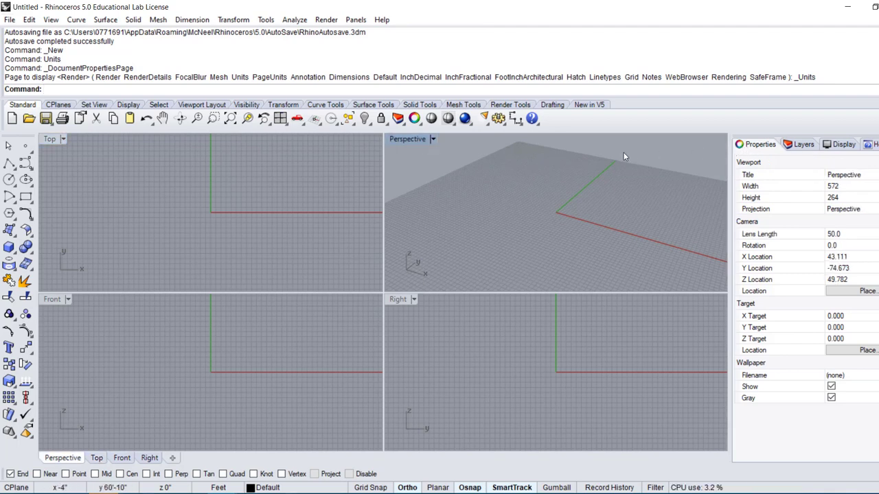
{"action": "left_click_drag", "start_coordinate": [729, 162], "coordinate": [490, 169]}
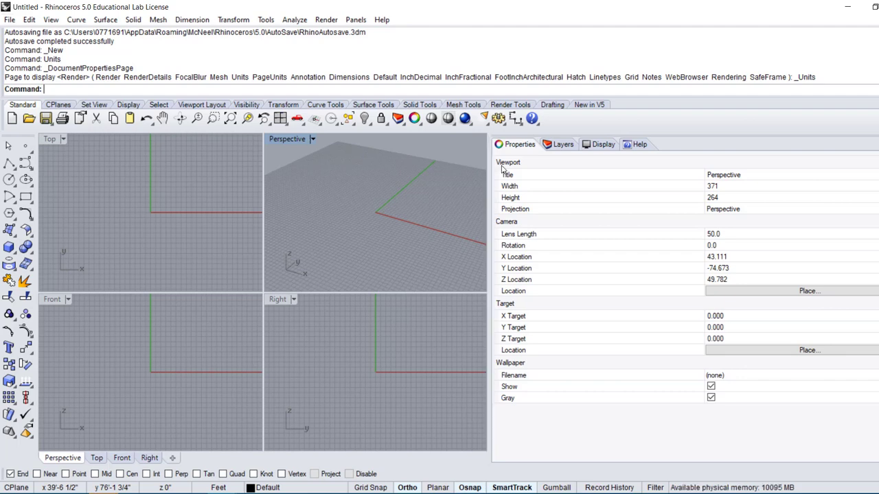
- Delete the layers Layer 01 through Layer 05, keeping only the Default layer
{"action": "left_click", "coordinate": [556, 146]}
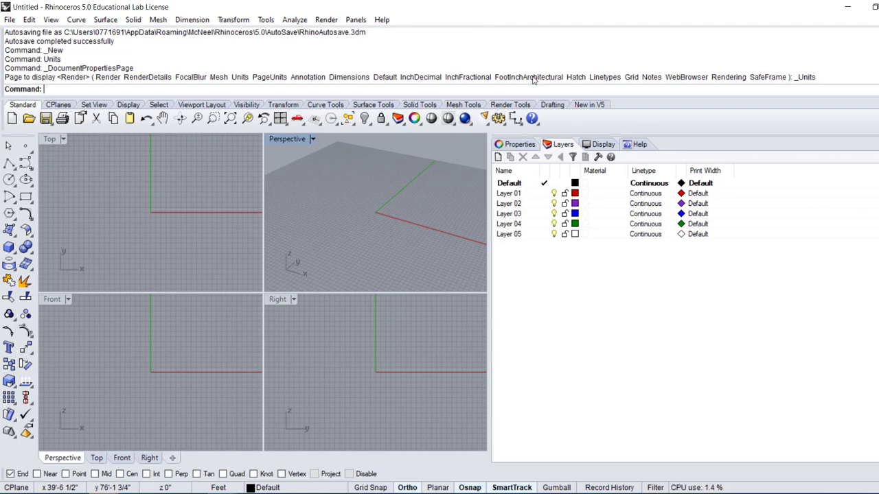
{"action": "left_click", "coordinate": [514, 195]}
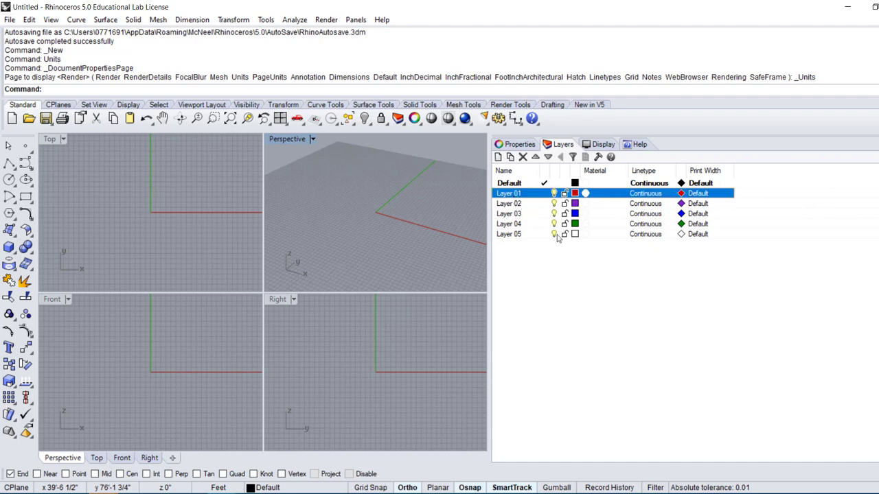
{"action": "left_click", "coordinate": [528, 235], "text": "shift"}
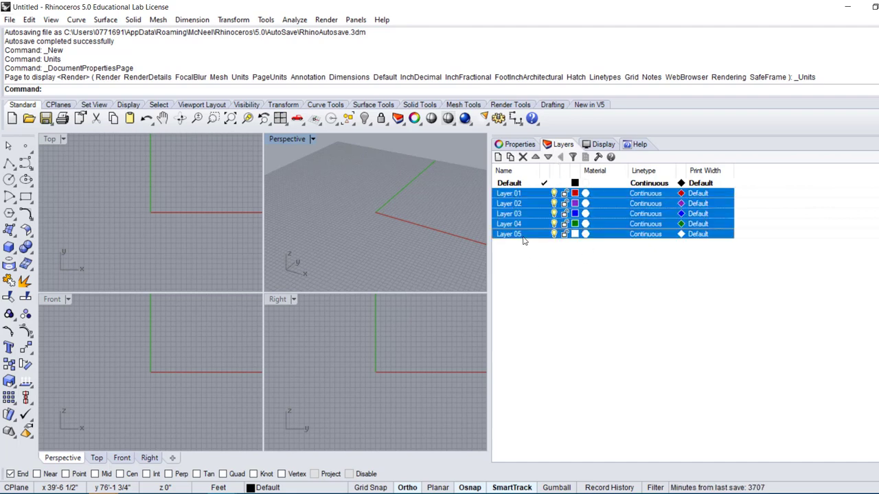
{"action": "key", "text": "Delete"}
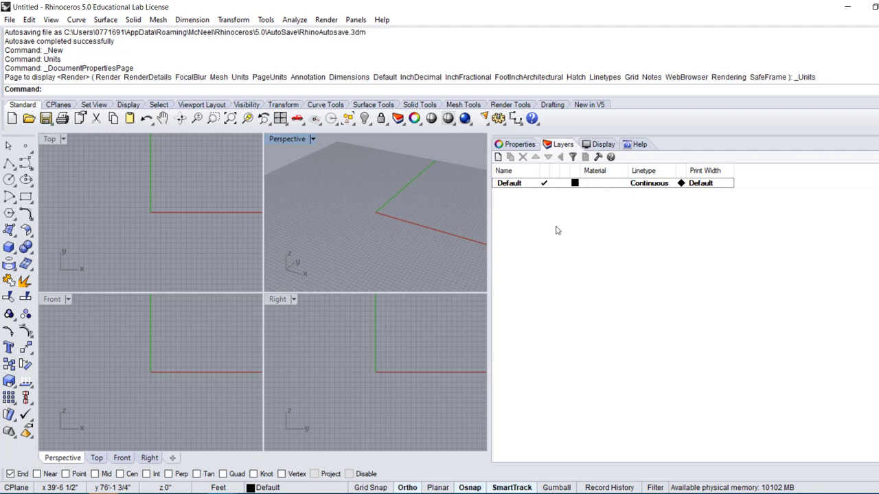
- Create a new layer named Survey
{"action": "right_click", "coordinate": [557, 228]}
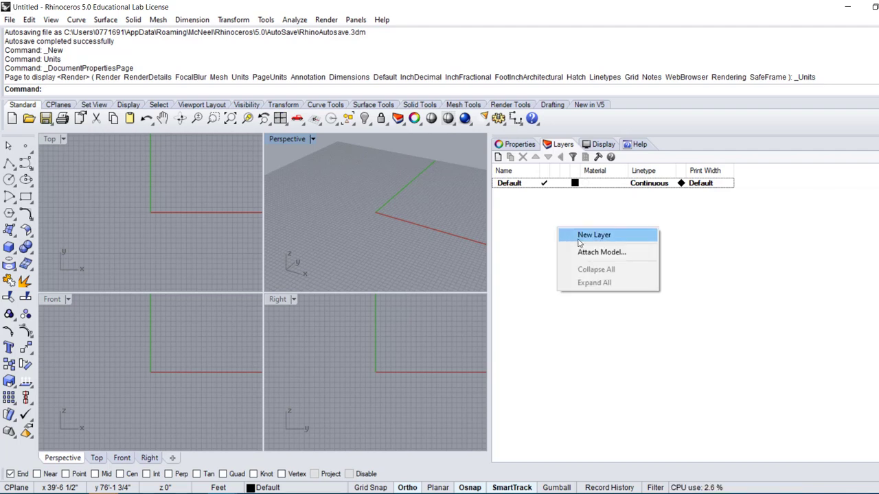
{"action": "left_click", "coordinate": [580, 236]}
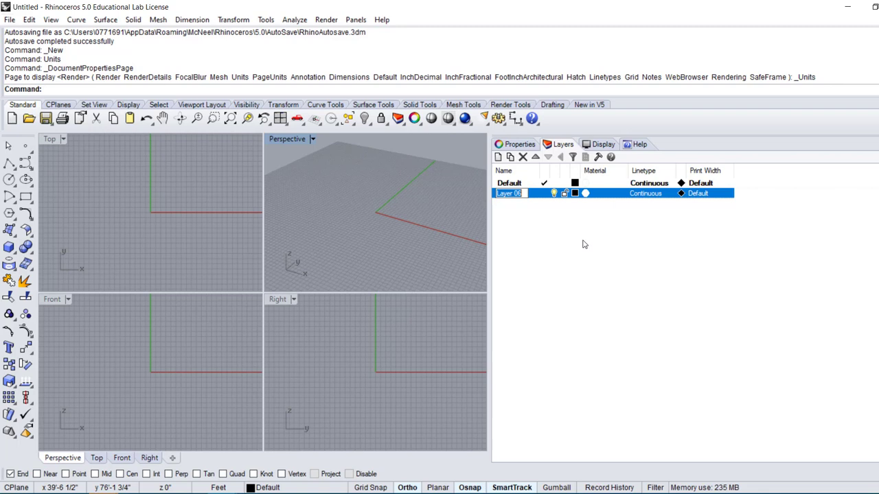
{"action": "type", "text": "Survey"}
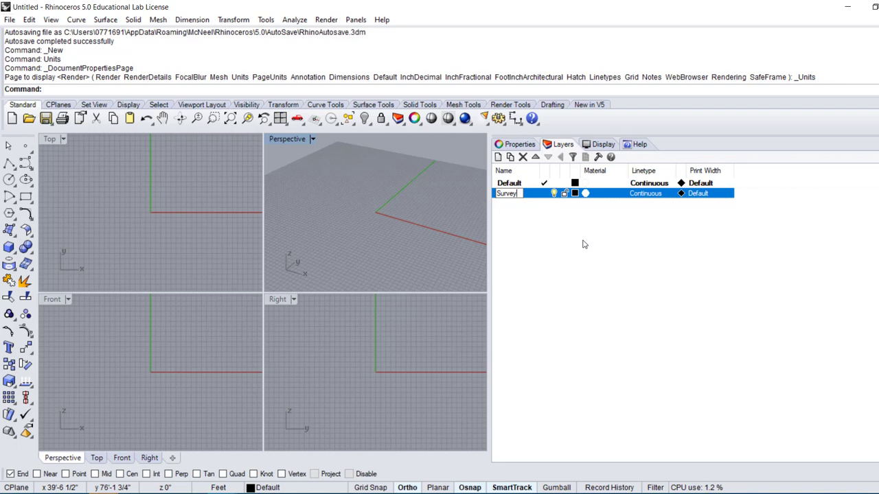
{"action": "key", "text": "Return"}
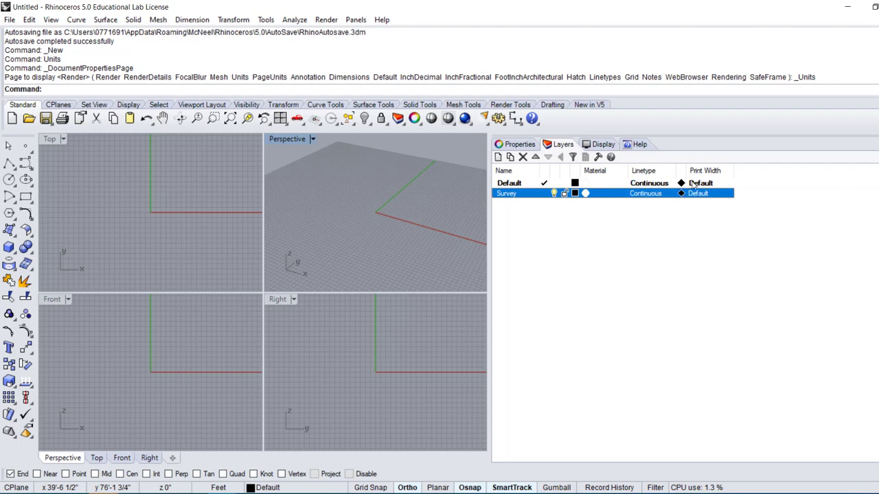
- Set the Survey layer's color to a bright blue-green, RGB 0, 255, 155
{"action": "left_click", "coordinate": [575, 193]}
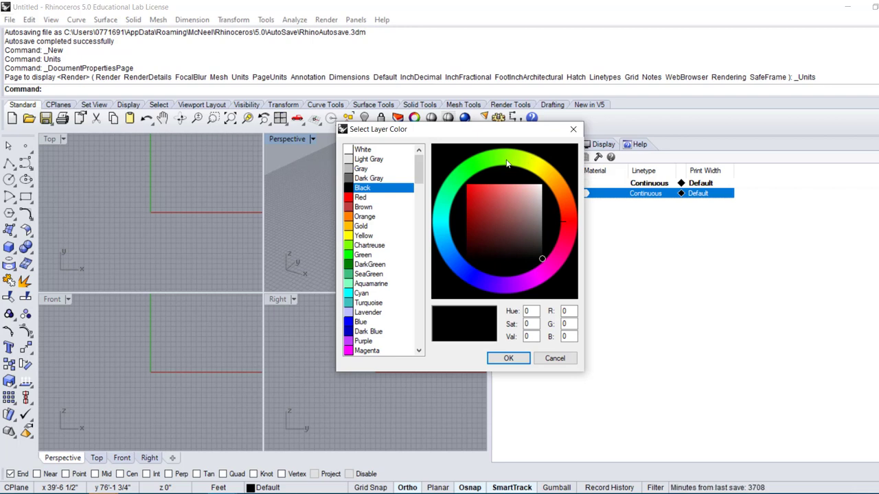
{"action": "left_click", "coordinate": [447, 237]}
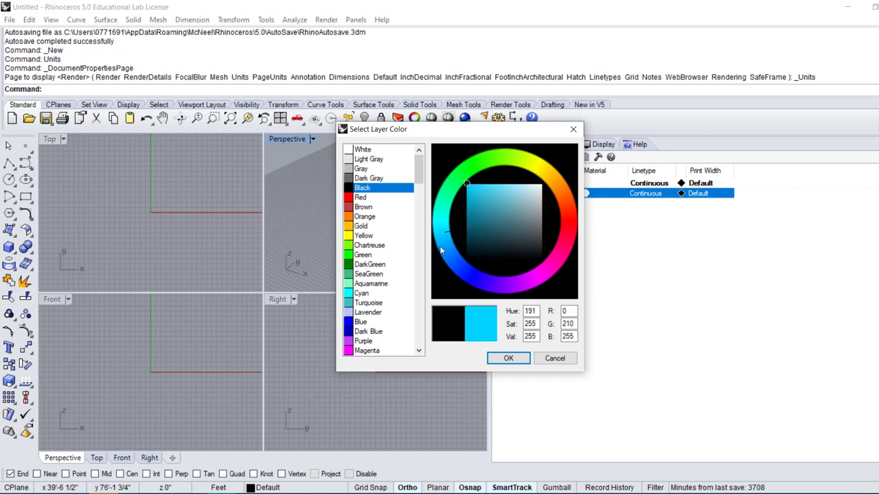
{"action": "mouse_move", "coordinate": [442, 251]}
{"action": "left_mouse_down"}
{"action": "mouse_move", "coordinate": [484, 281]}
{"action": "mouse_move", "coordinate": [441, 219]}
{"action": "mouse_move", "coordinate": [454, 182]}
{"action": "mouse_move", "coordinate": [441, 196]}
{"action": "left_mouse_up"}
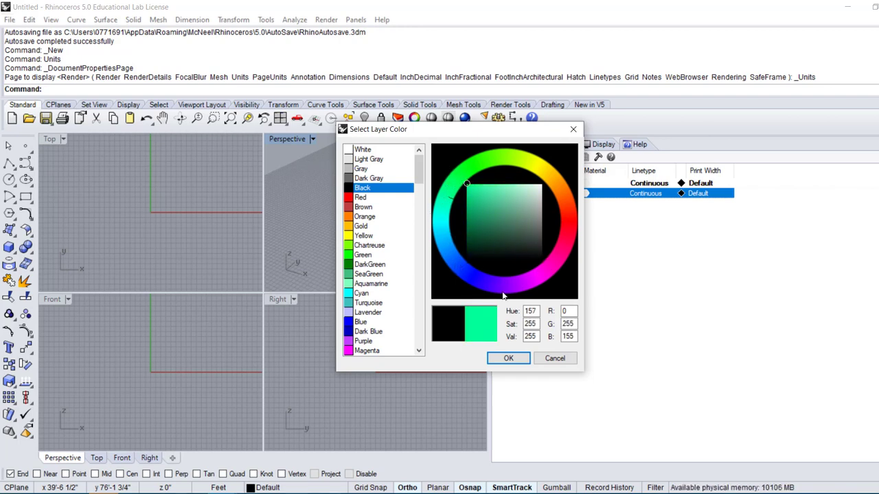
{"action": "left_click", "coordinate": [508, 359]}
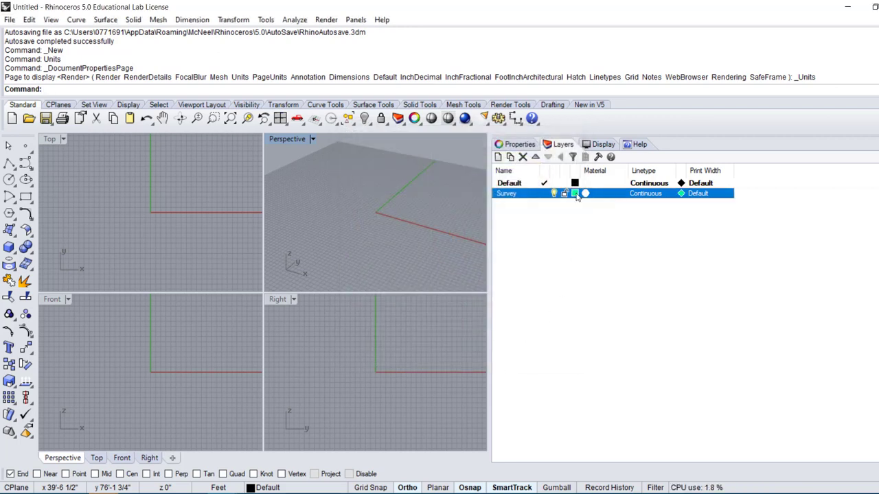
- Set the Survey layer's color to purple, RGB 177, 0, 255
{"action": "mouse_move", "coordinate": [575, 197]}
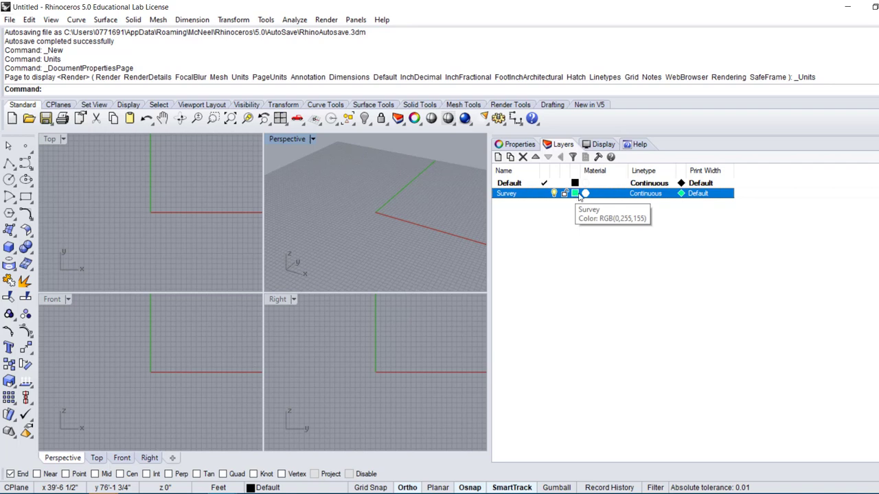
{"action": "left_click", "coordinate": [578, 195]}
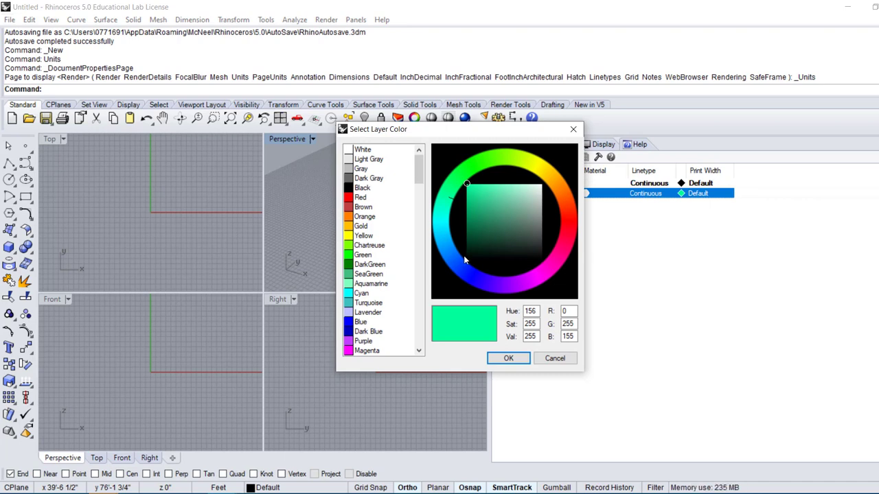
{"action": "left_click_drag", "start_coordinate": [466, 274], "coordinate": [513, 290]}
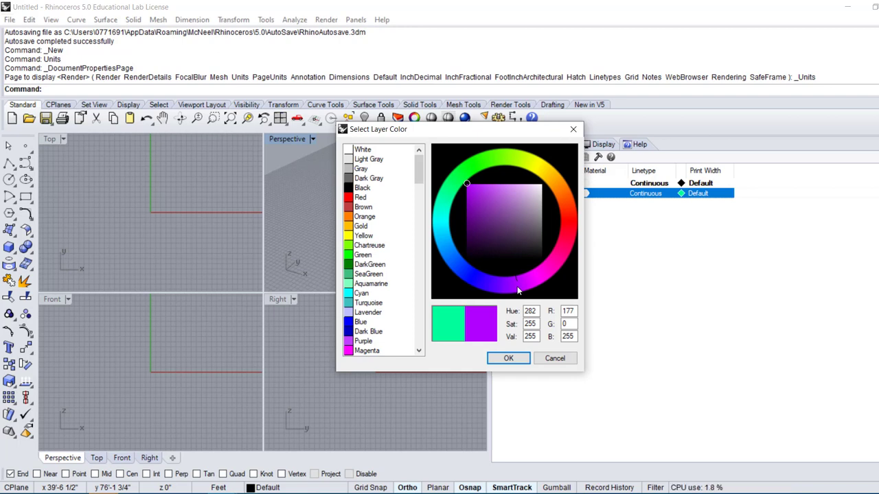
{"action": "left_click", "coordinate": [508, 358]}
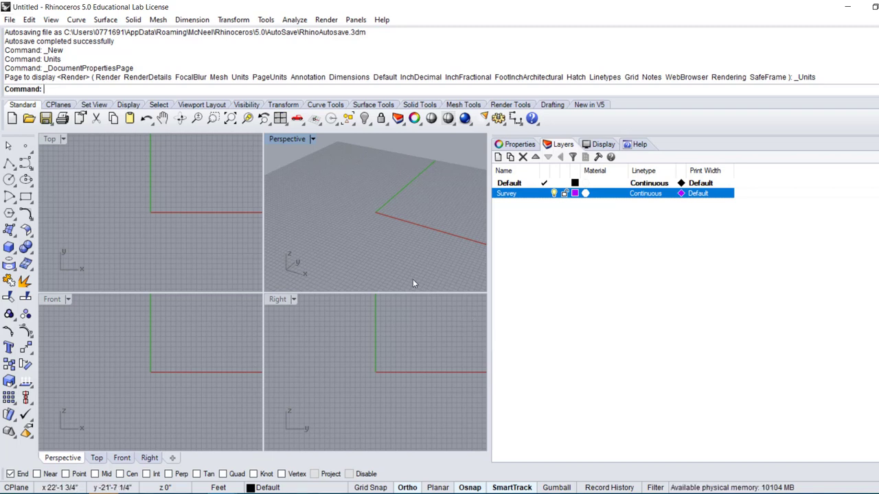
- Draw a horizontal line on the Default layer in the Top view, above the x axis and crossing the y axis
{"action": "type", "text": "Line"}
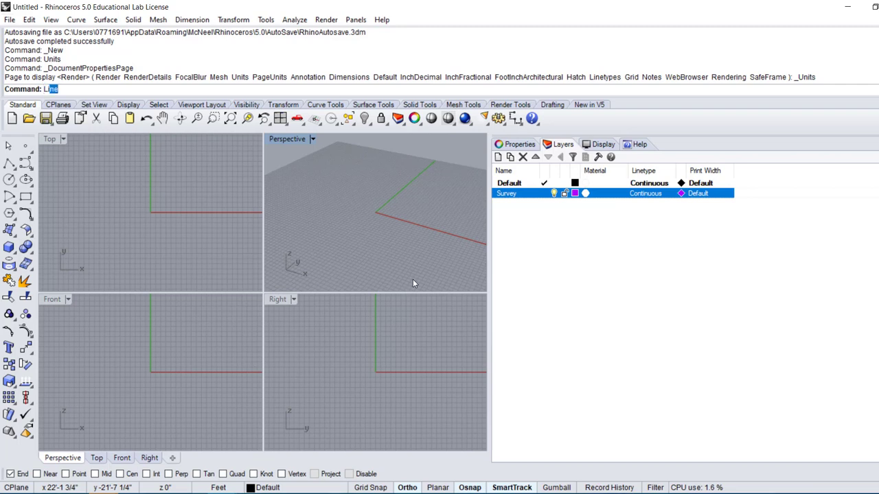
{"action": "key", "text": "Escape"}
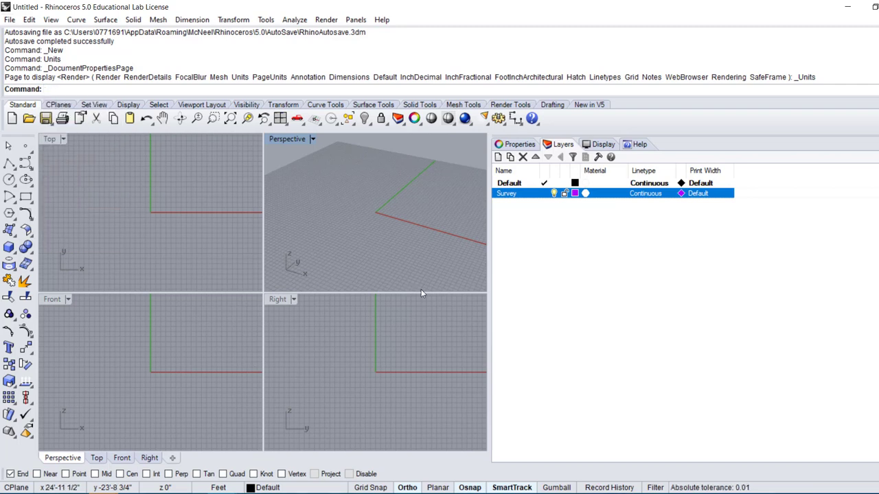
{"action": "type", "text": "Line"}
{"action": "key", "text": "Return"}
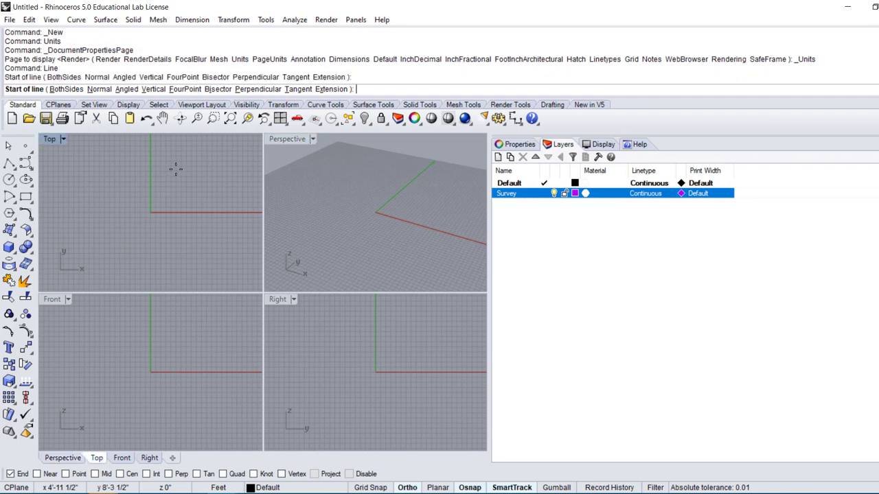
{"action": "left_click", "coordinate": [175, 170]}
{"action": "left_click", "coordinate": [98, 240]}
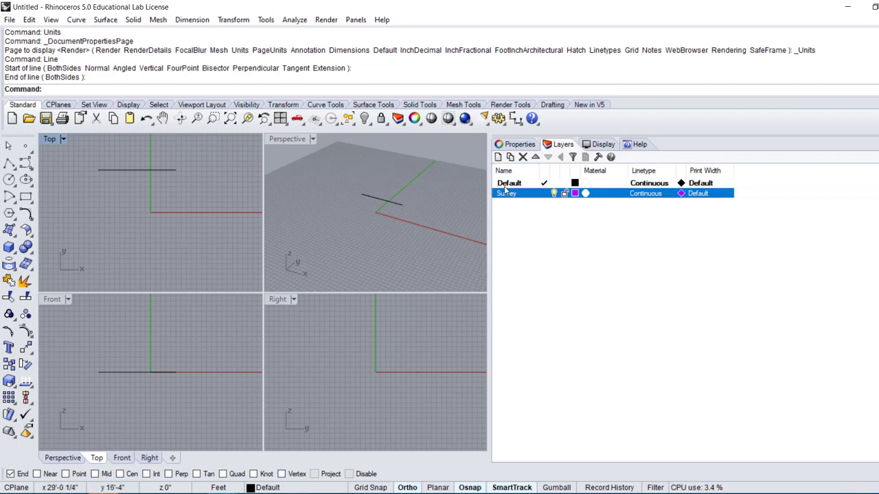
- Make Survey the current layer and draw a second horizontal line in the Top view, between the first line and the x axis
{"action": "left_click", "coordinate": [544, 194]}
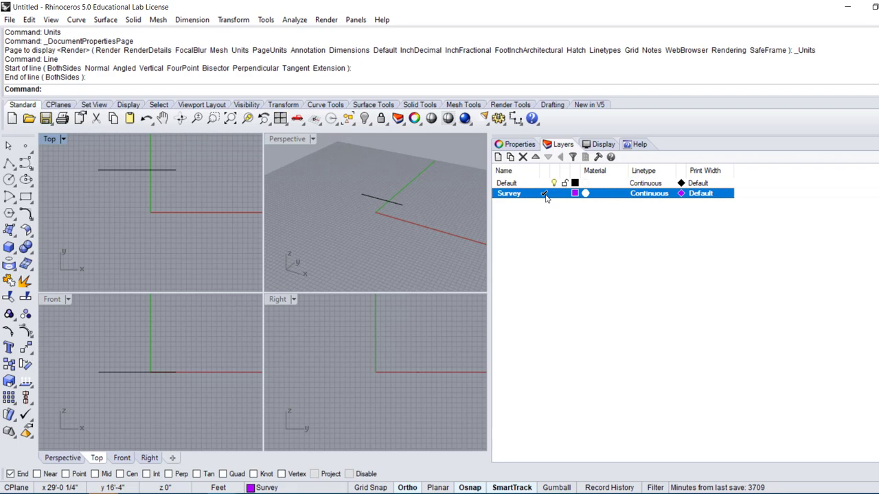
{"action": "right_click", "coordinate": [190, 193]}
{"action": "left_click", "coordinate": [188, 195]}
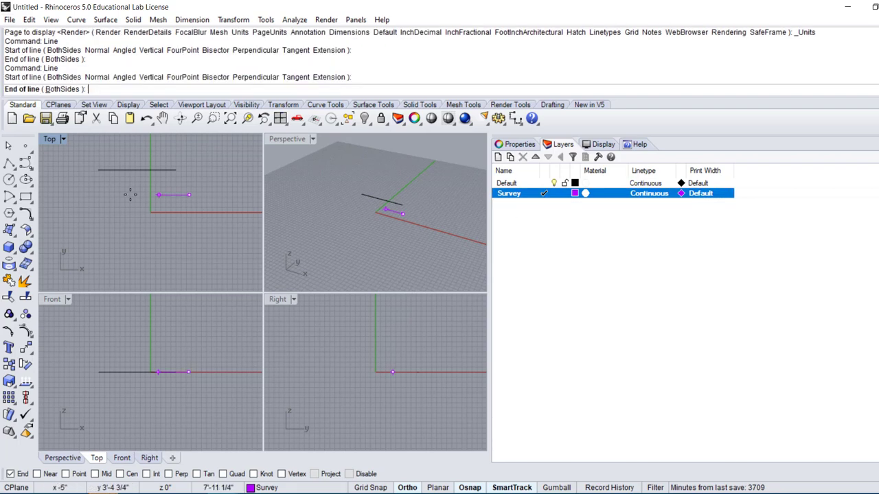
{"action": "left_click", "coordinate": [104, 195]}
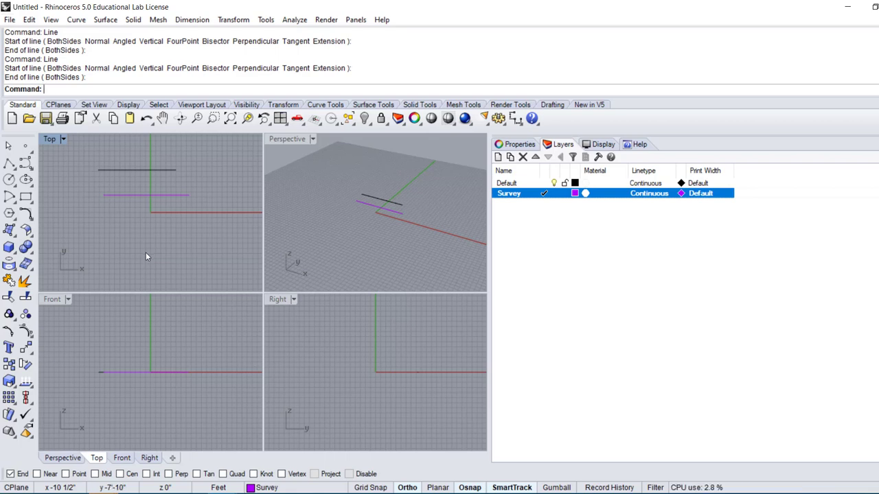
- Draw a sphere with a radius of about 4'-4 1/4" on the Survey layer in the Top view, above and right of the lines
{"action": "scroll", "coordinate": [143, 233], "scroll_direction": "down", "scroll_amount": 3}
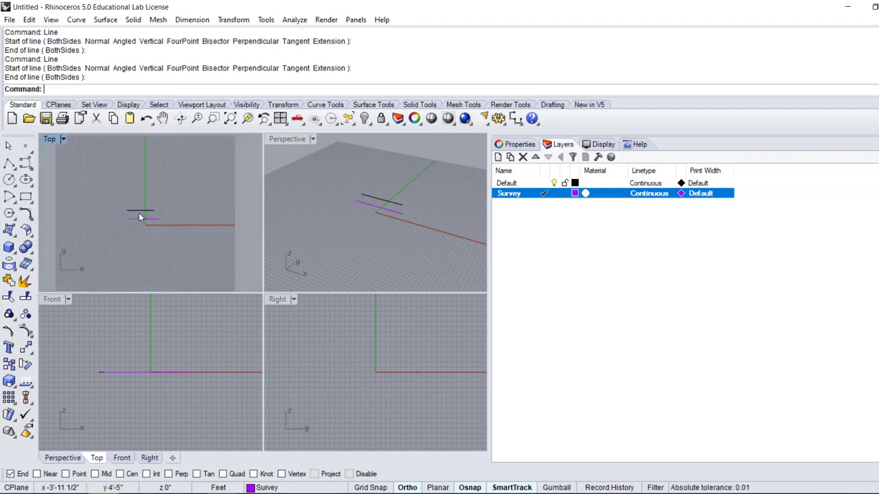
{"action": "type", "text": "sph"}
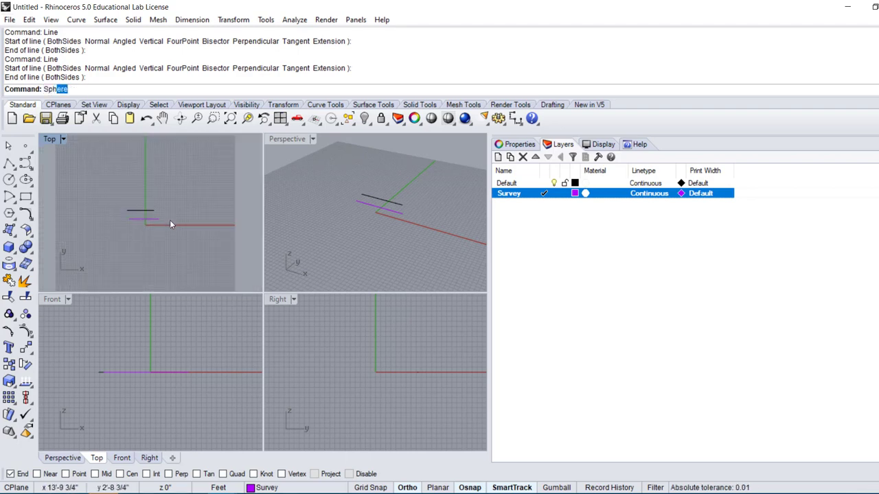
{"action": "key", "text": "Return"}
{"action": "left_click", "coordinate": [178, 161]}
{"action": "left_click", "coordinate": [173, 168]}
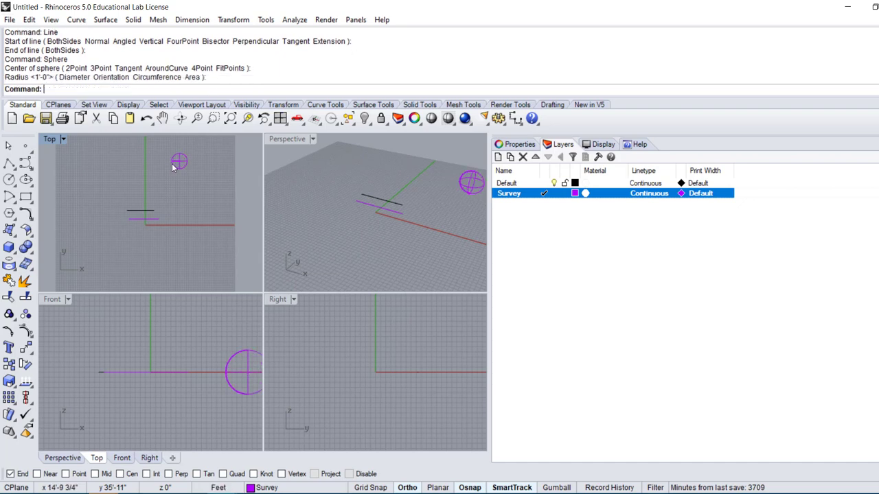
- Array the purple sphere with 6 in the X direction and 1 in Y and Z, spaced about 12.4 feet apart
{"action": "type", "text": "a"}
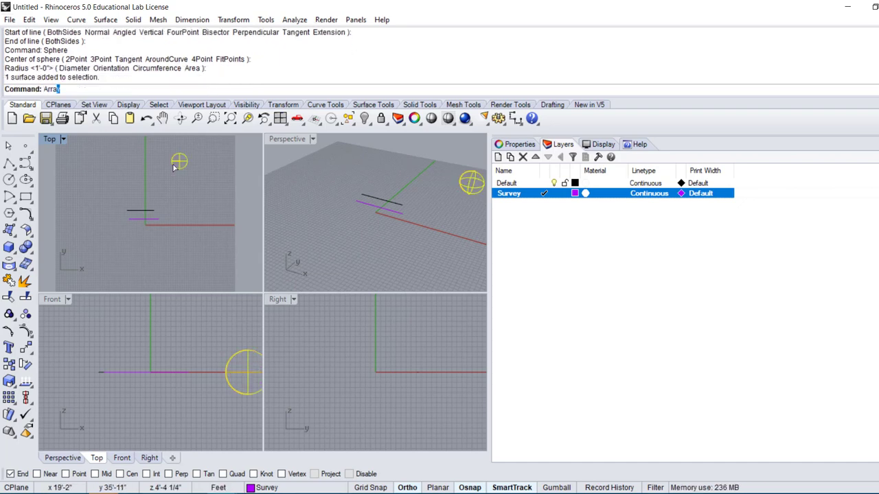
{"action": "type", "text": "rra"}
{"action": "key", "text": "Return"}
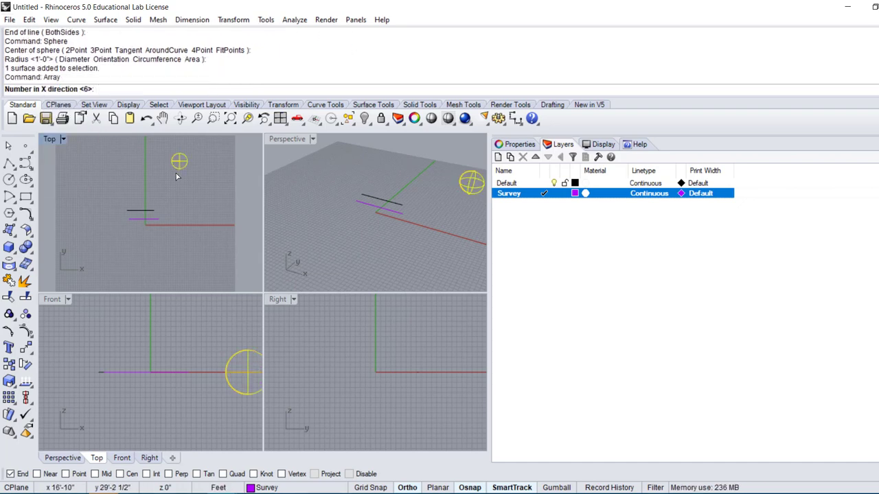
{"action": "key", "text": "Return"}
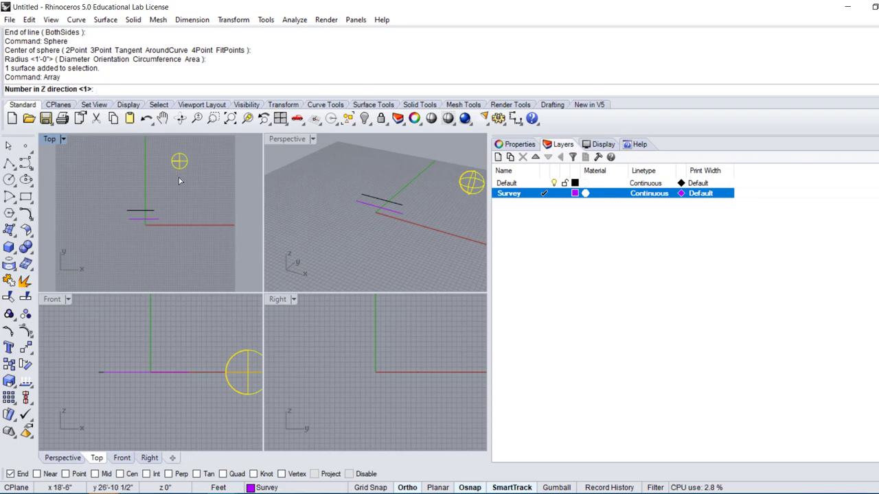
{"action": "key", "text": "Return"}
{"action": "key", "text": "Return"}
{"action": "left_click", "coordinate": [179, 178]}
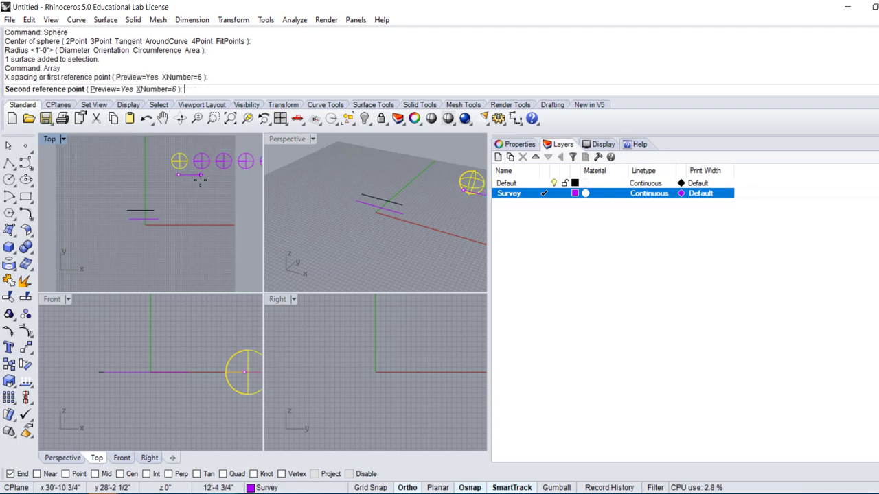
{"action": "left_click", "coordinate": [198, 176]}
{"action": "key", "text": "Return"}
{"action": "right_click_drag", "start_coordinate": [295, 206], "coordinate": [258, 214]}
{"action": "left_click", "coordinate": [241, 194]}
{"action": "right_click_drag", "start_coordinate": [192, 186], "coordinate": [103, 204]}
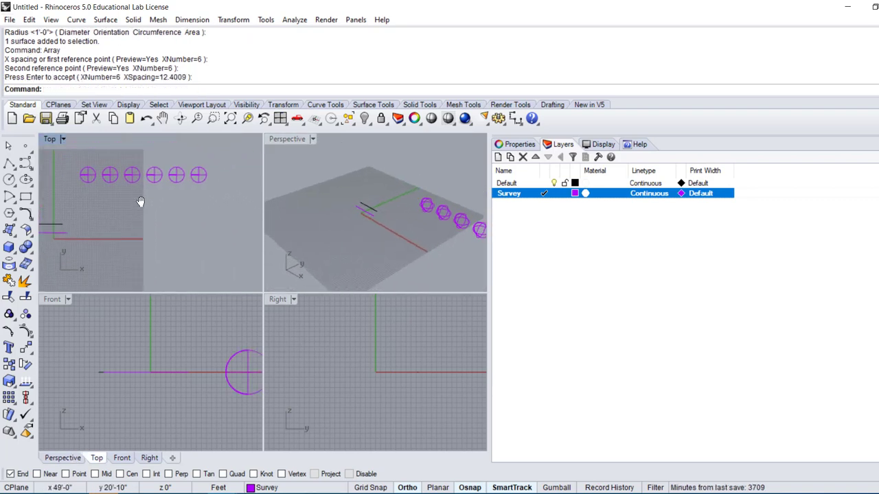
- Make Default the current layer and draw a similarly sized sphere directly below the first purple sphere in the Top view
{"action": "left_click", "coordinate": [544, 183]}
{"action": "right_click_drag", "start_coordinate": [107, 207], "coordinate": [151, 201]}
{"action": "type", "text": "Spere"}
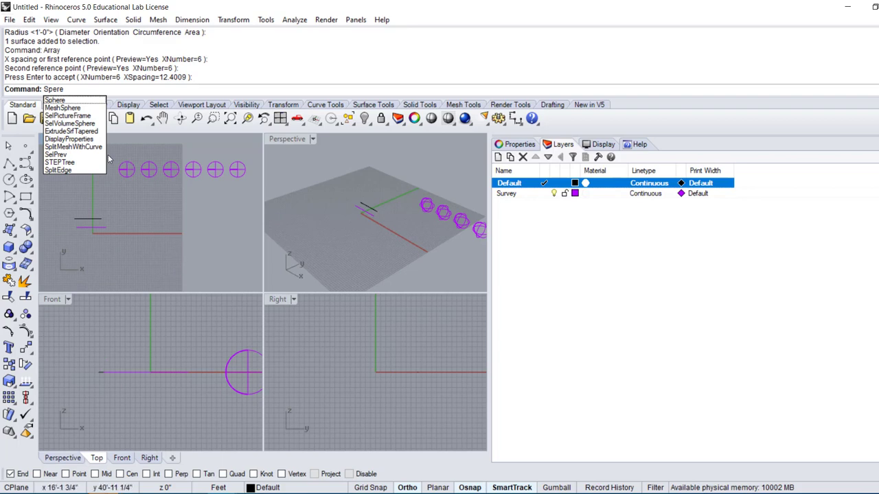
{"action": "left_click", "coordinate": [59, 100]}
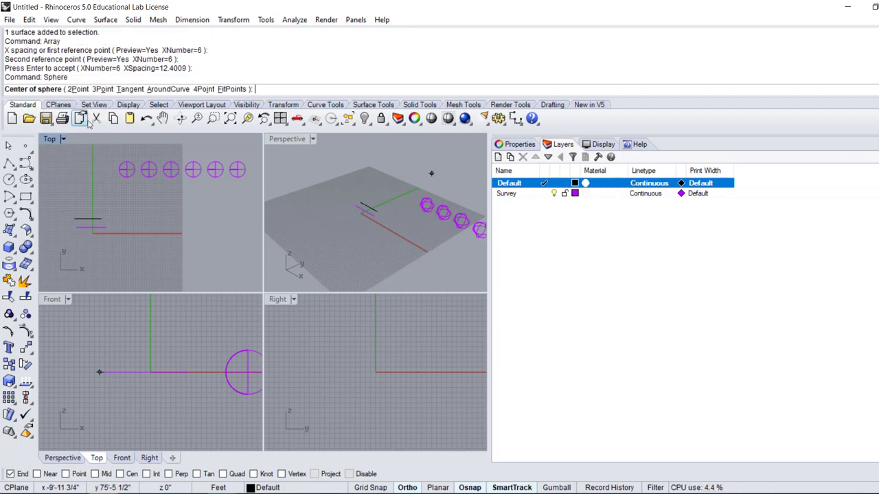
{"action": "left_click", "coordinate": [126, 193]}
{"action": "left_click", "coordinate": [121, 204]}
- Array the black sphere with 6 in the X direction and 1 in Y and Z, spaced about 11.73 feet apart
{"action": "left_click", "coordinate": [126, 195]}
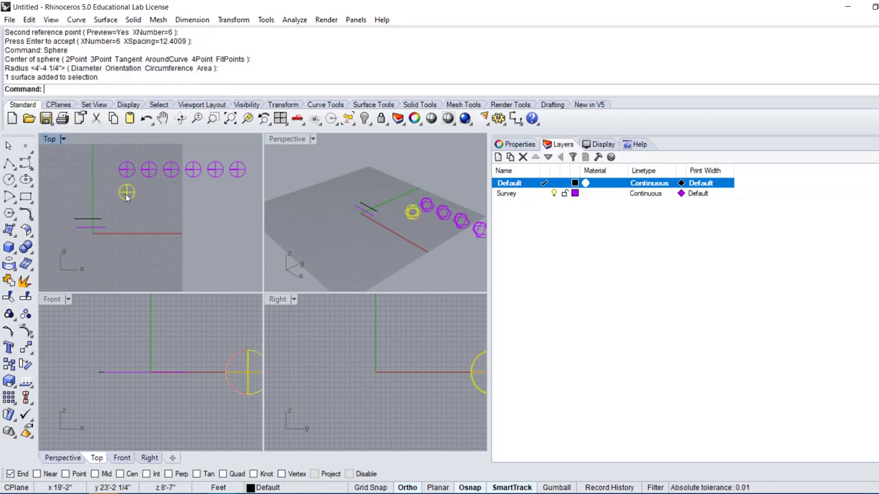
{"action": "type", "text": "array"}
{"action": "key", "text": "Return"}
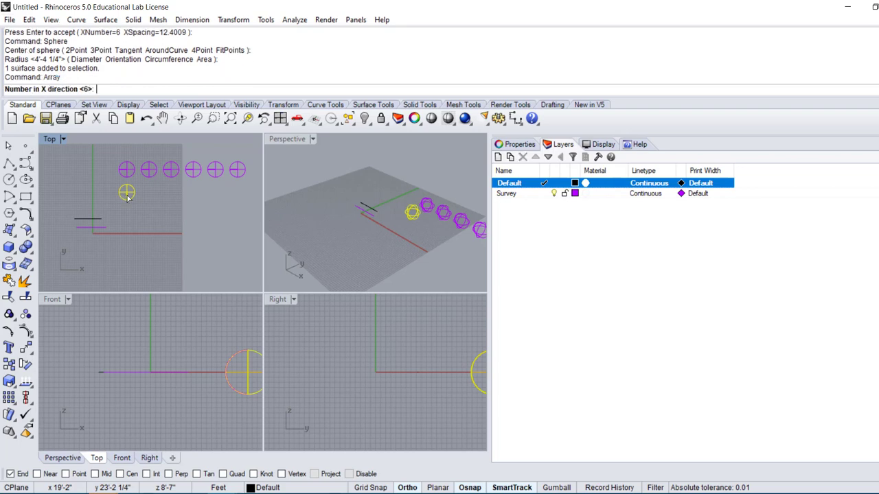
{"action": "key", "text": "Return"}
{"action": "key", "text": "Return"}
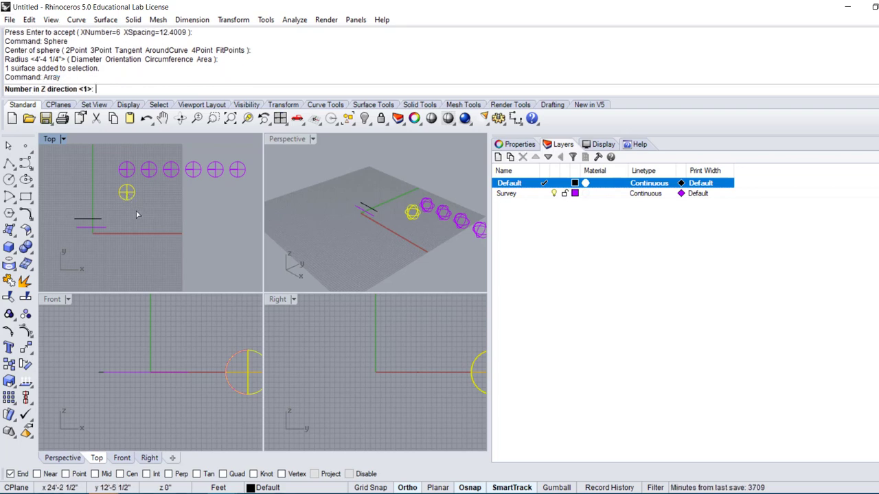
{"action": "key", "text": "Return"}
{"action": "left_click", "coordinate": [126, 213]}
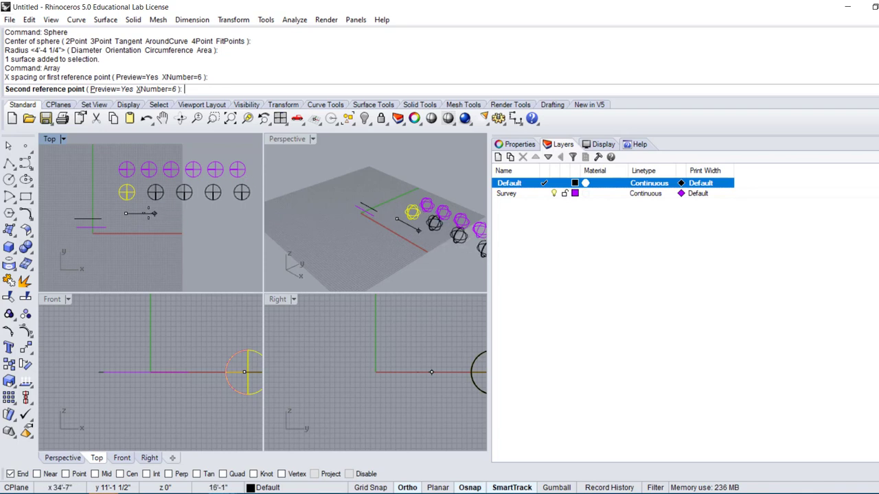
{"action": "left_click", "coordinate": [147, 216]}
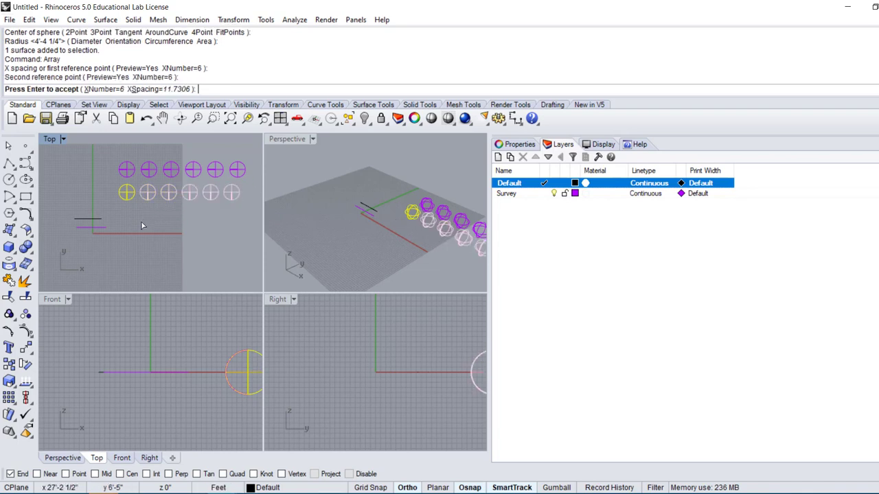
{"action": "key", "text": "Return"}
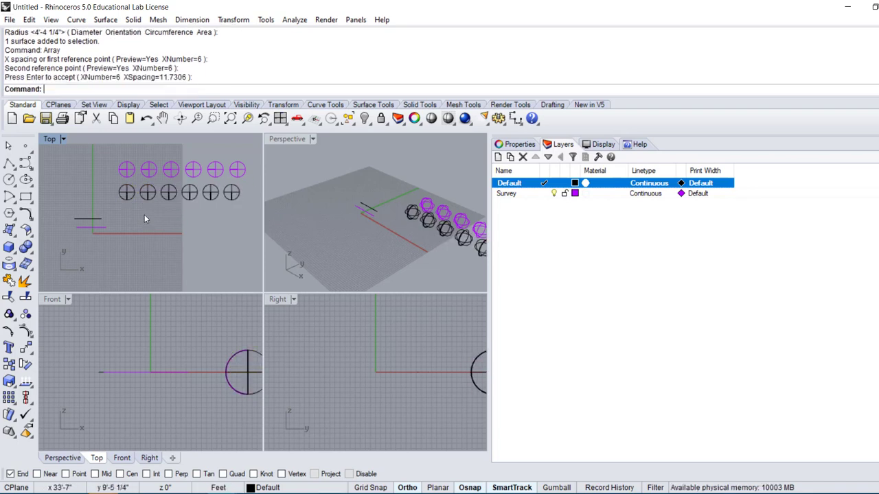
- Maximize the Top viewport around the two rows of spheres and set its display mode to Shaded
{"action": "double_click", "coordinate": [49, 139]}
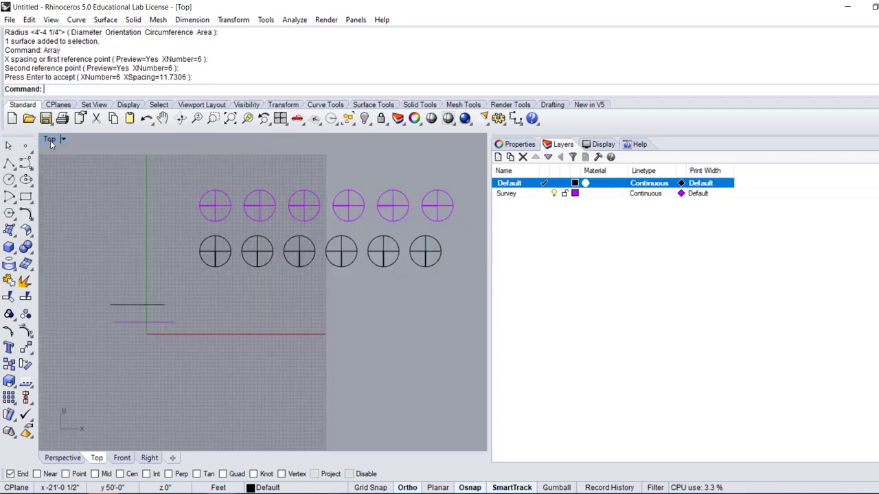
{"action": "scroll", "coordinate": [156, 257], "scroll_direction": "down", "scroll_amount": 2}
{"action": "scroll", "coordinate": [181, 269], "scroll_direction": "up", "scroll_amount": 3}
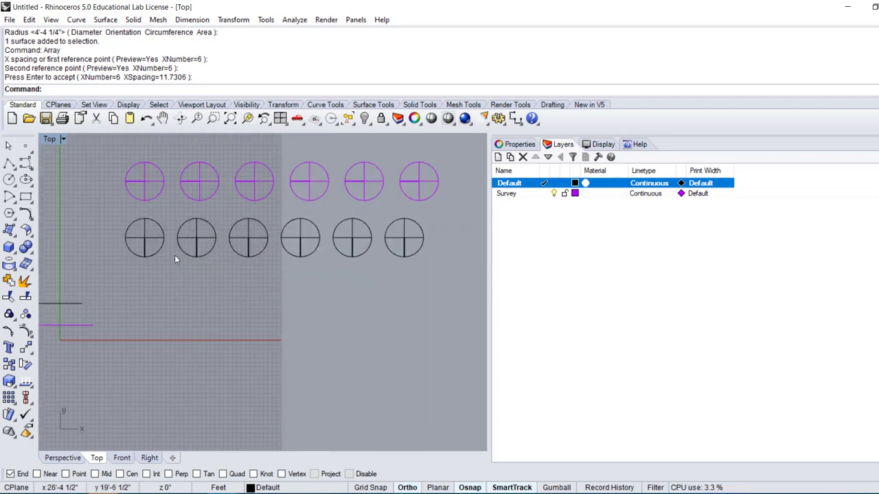
{"action": "right_click_drag", "start_coordinate": [175, 254], "coordinate": [166, 302]}
{"action": "scroll", "coordinate": [163, 304], "scroll_direction": "up", "scroll_amount": 2}
{"action": "key", "text": "Return"}
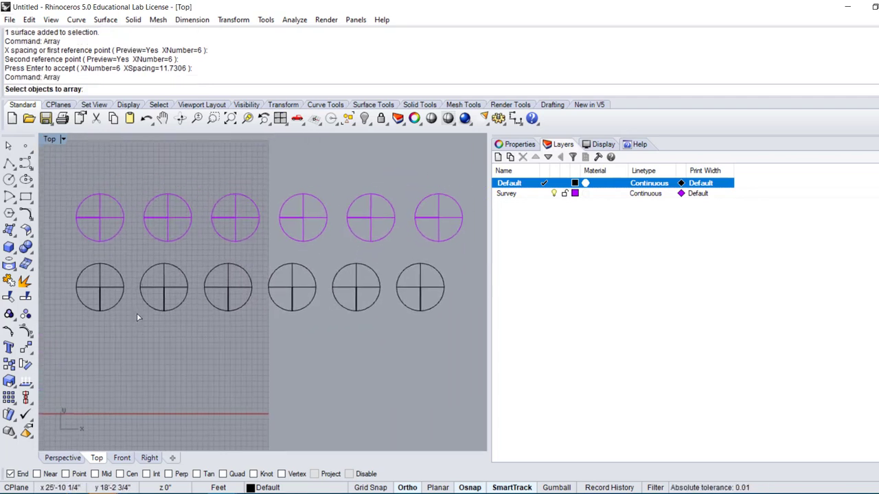
{"action": "left_click", "coordinate": [50, 139]}
{"action": "left_click", "coordinate": [100, 152]}
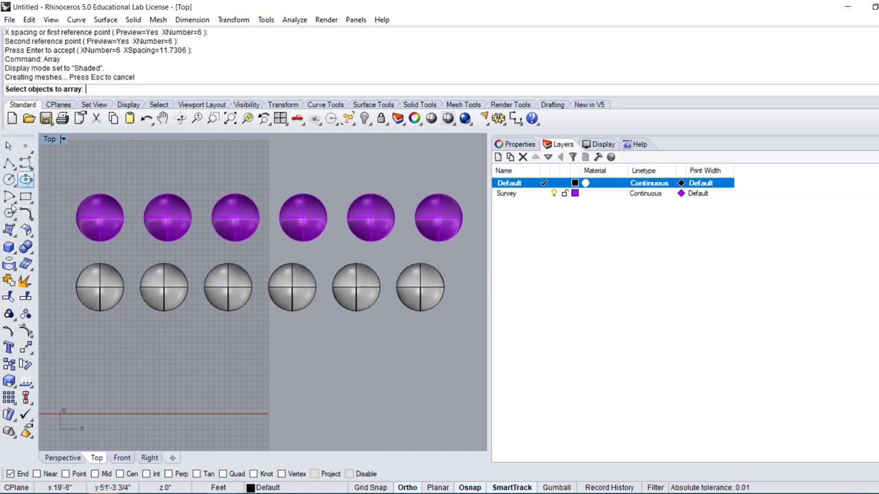
{"action": "left_click_drag", "start_coordinate": [459, 347], "coordinate": [68, 287]}
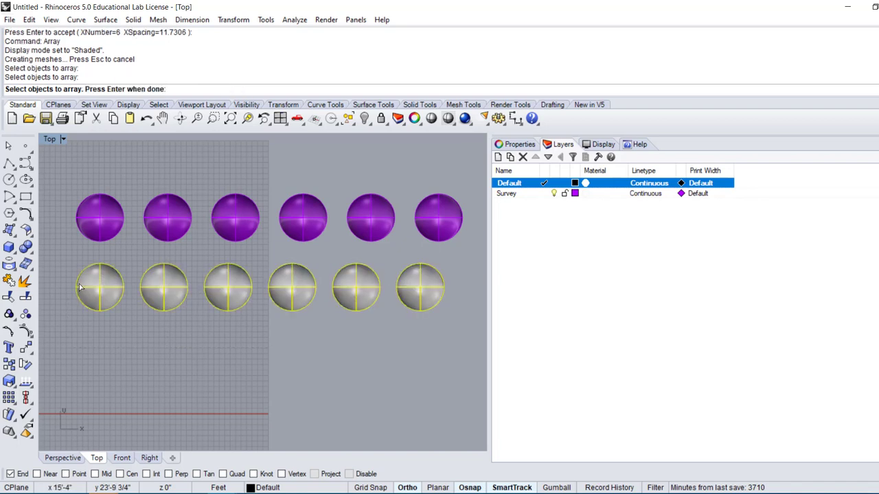
{"action": "key", "text": "Return"}
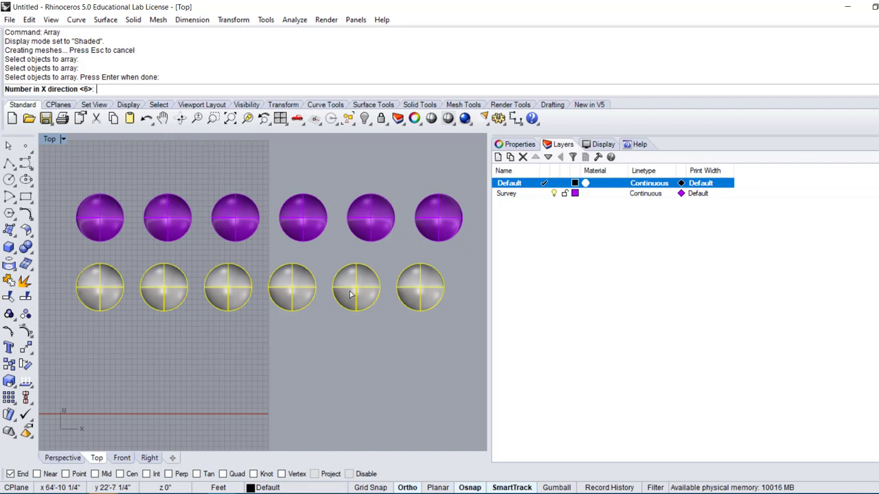
{"action": "key", "text": "Return"}
{"action": "key", "text": "Escape"}
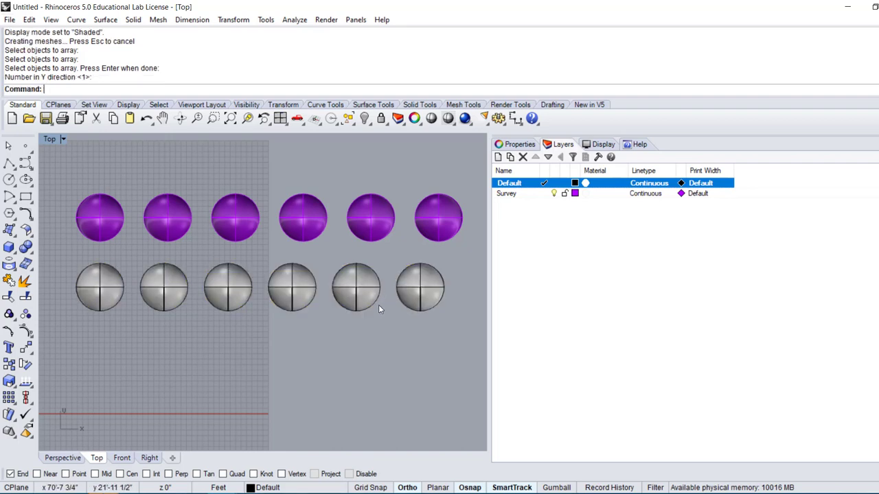
{"action": "left_click_drag", "start_coordinate": [433, 342], "coordinate": [110, 291]}
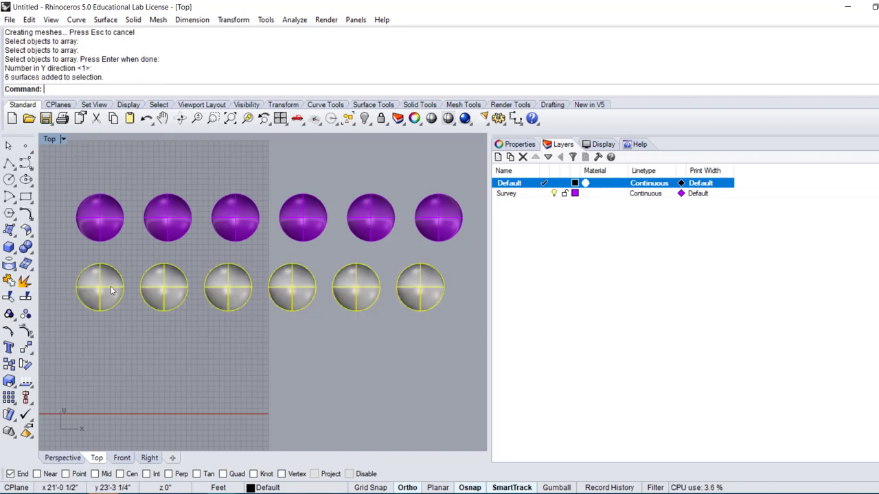
{"action": "key", "text": "Return"}
{"action": "key", "text": "Escape"}
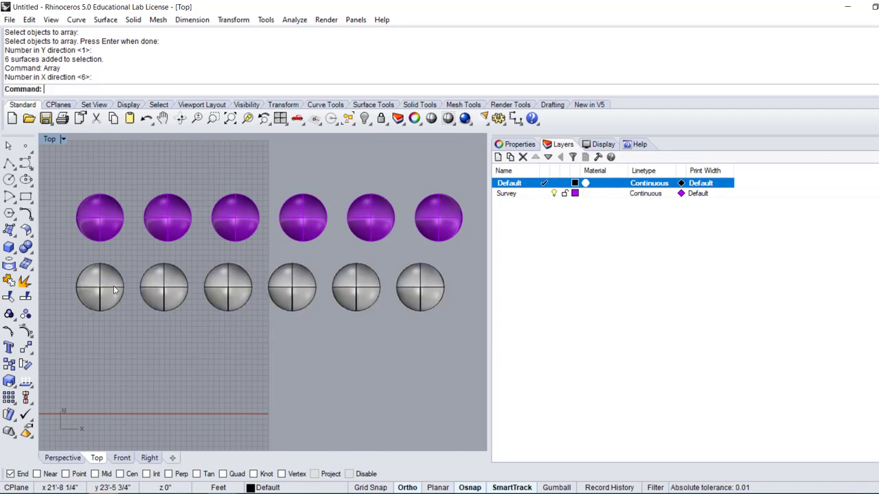
{"action": "left_click_drag", "start_coordinate": [431, 352], "coordinate": [87, 290]}
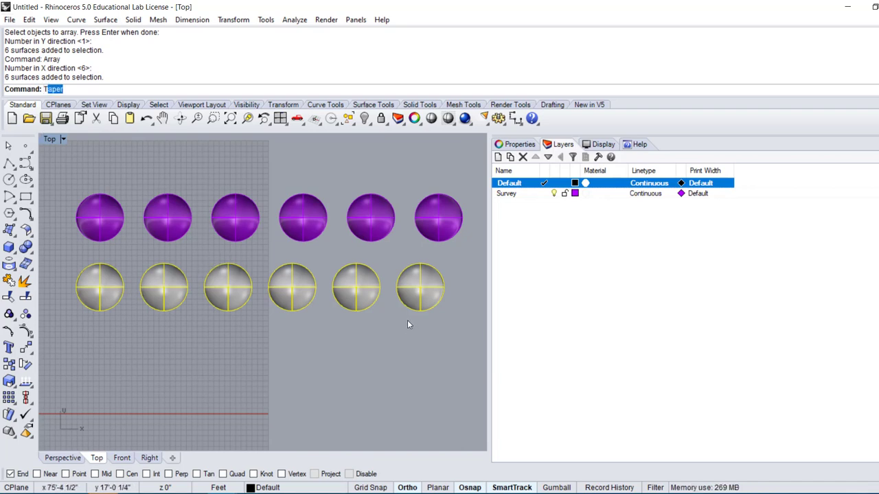
{"action": "key", "text": "Escape"}
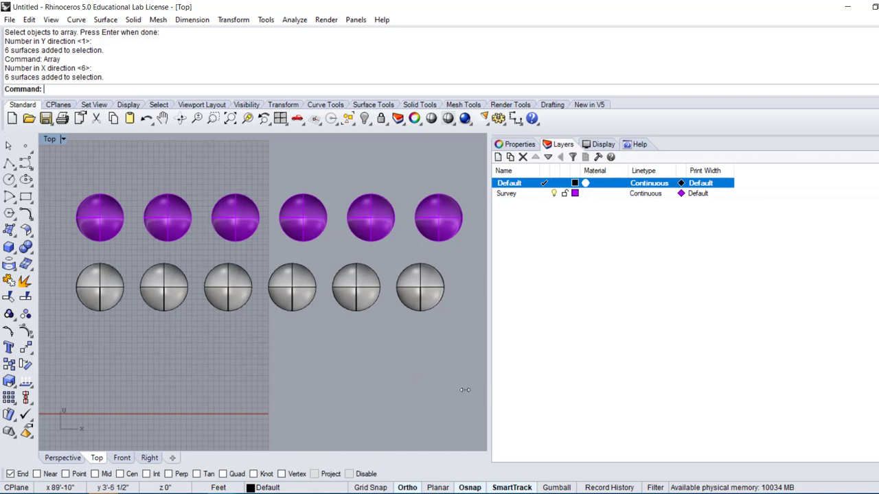
- Move the lower row of six gray spheres from the Default layer to the Survey layer
{"action": "left_click_drag", "start_coordinate": [151, 299], "coordinate": [492, 405]}
{"action": "mouse_move", "coordinate": [442, 380]}
{"action": "right_mouse_down"}
{"action": "mouse_move", "coordinate": [453, 371]}
{"action": "mouse_move", "coordinate": [469, 386]}
{"action": "mouse_move", "coordinate": [447, 379]}
{"action": "right_mouse_up"}
{"action": "left_click_drag", "start_coordinate": [447, 379], "coordinate": [86, 302]}
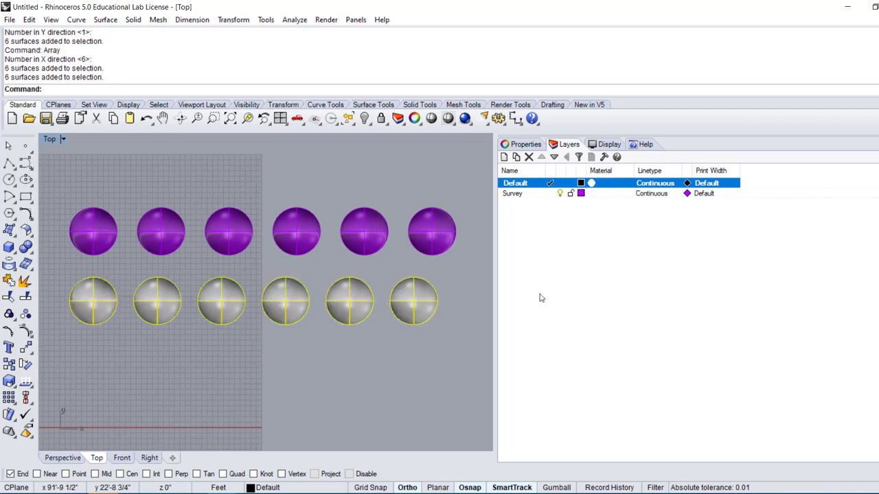
{"action": "right_click", "coordinate": [545, 194]}
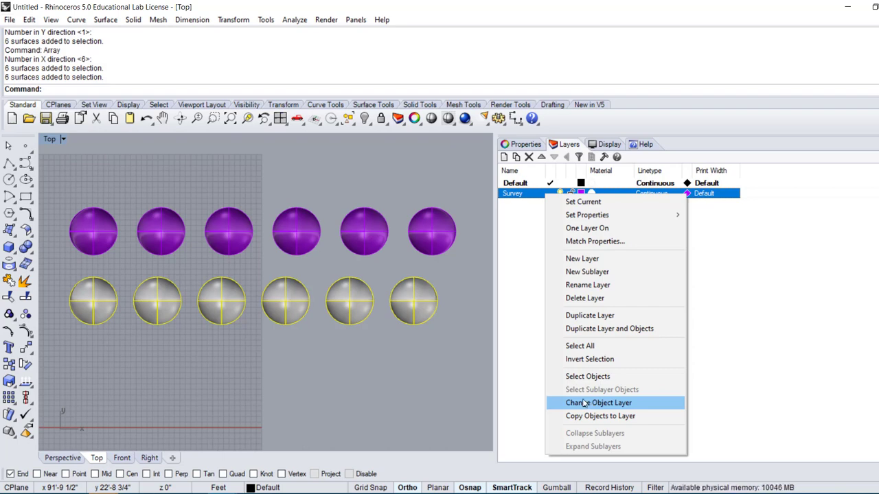
{"action": "left_click", "coordinate": [591, 404]}
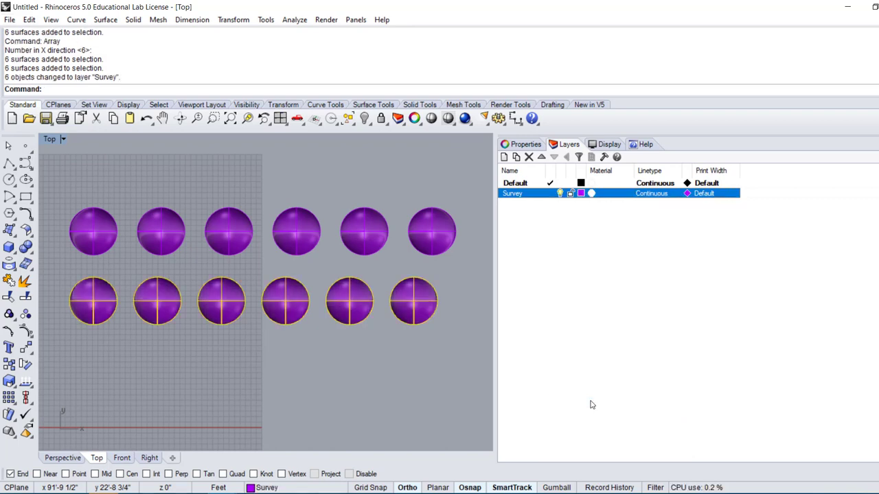
{"action": "left_click", "coordinate": [381, 342]}
- Delete all the spheres and both lines from the model
{"action": "scroll", "coordinate": [272, 371], "scroll_direction": "down", "scroll_amount": 3}
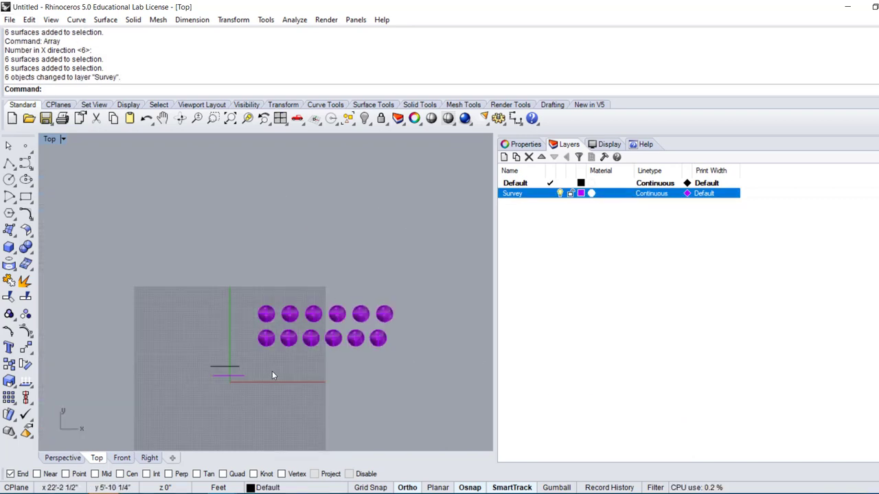
{"action": "scroll", "coordinate": [269, 367], "scroll_direction": "up", "scroll_amount": 5}
{"action": "middle_click", "coordinate": [260, 364]}
{"action": "right_click_drag", "start_coordinate": [269, 346], "coordinate": [198, 302]}
{"action": "scroll", "coordinate": [198, 302], "scroll_direction": "down", "scroll_amount": 3}
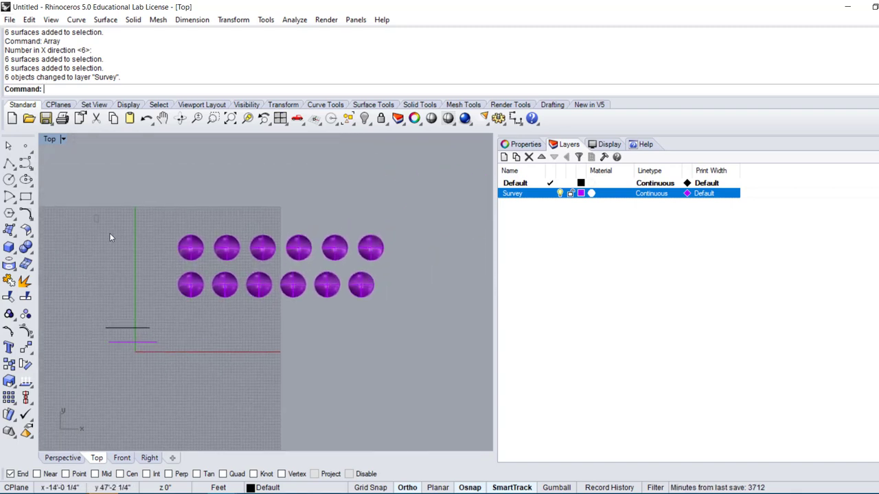
{"action": "left_click_drag", "start_coordinate": [97, 214], "coordinate": [421, 363]}
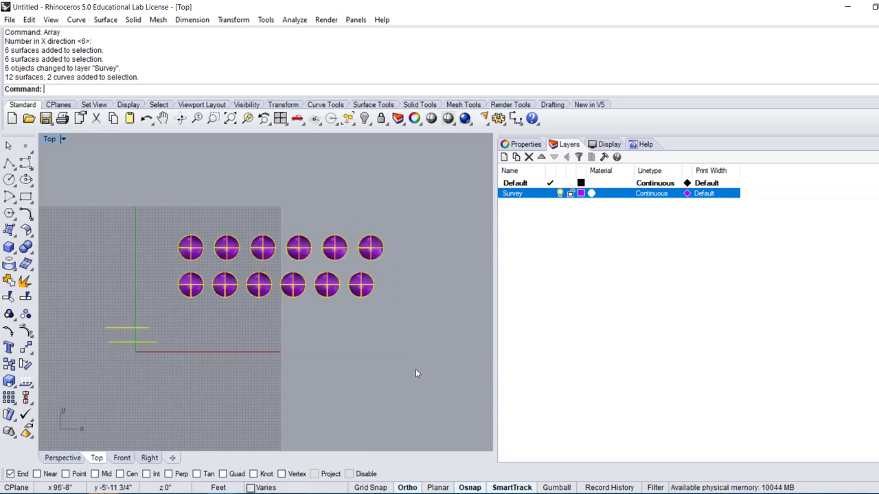
{"action": "key", "text": "Delete"}
{"action": "scroll", "coordinate": [192, 348], "scroll_direction": "up", "scroll_amount": 1}
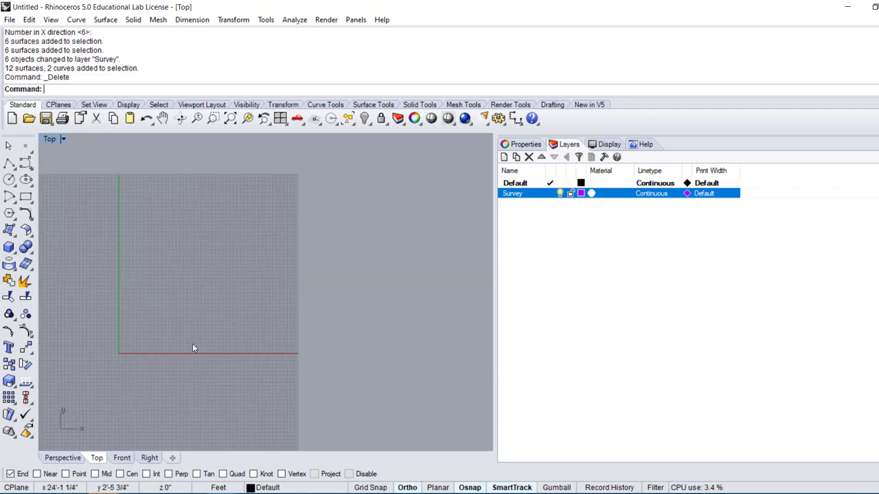
{"action": "scroll", "coordinate": [192, 348], "scroll_direction": "up", "scroll_amount": 3}
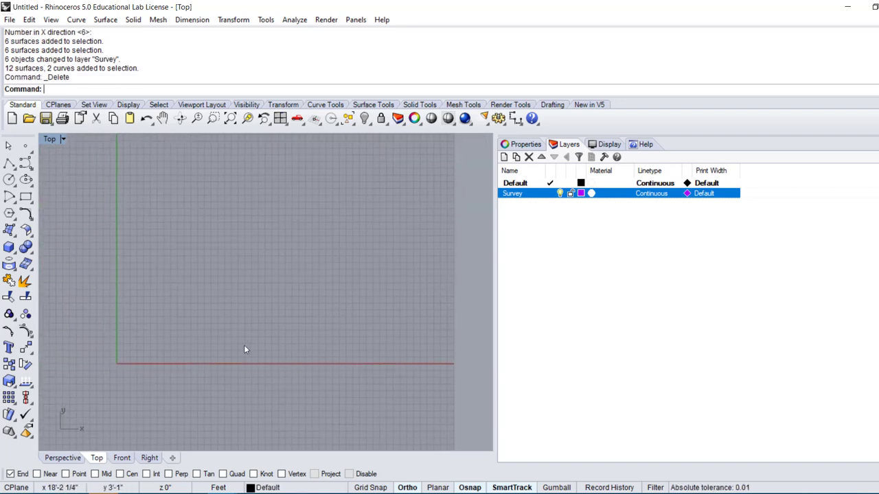
{"action": "right_click_drag", "start_coordinate": [243, 349], "coordinate": [248, 351]}
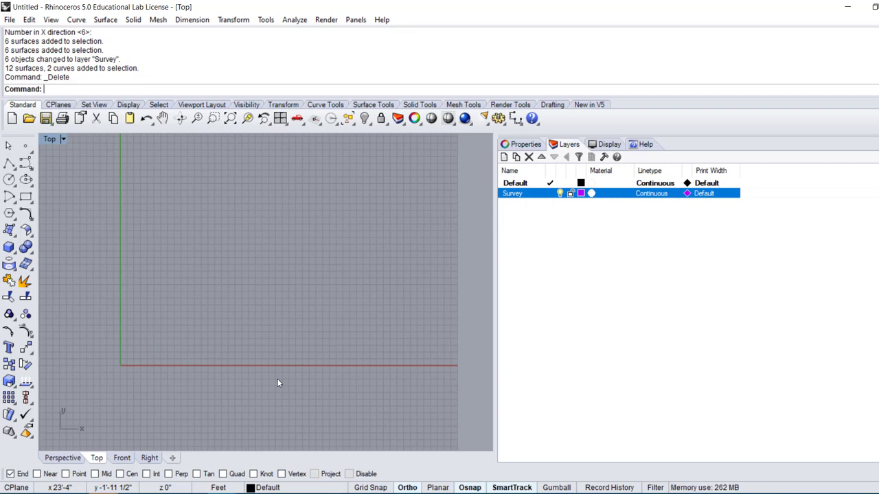
{"action": "type", "text": "Rect"}
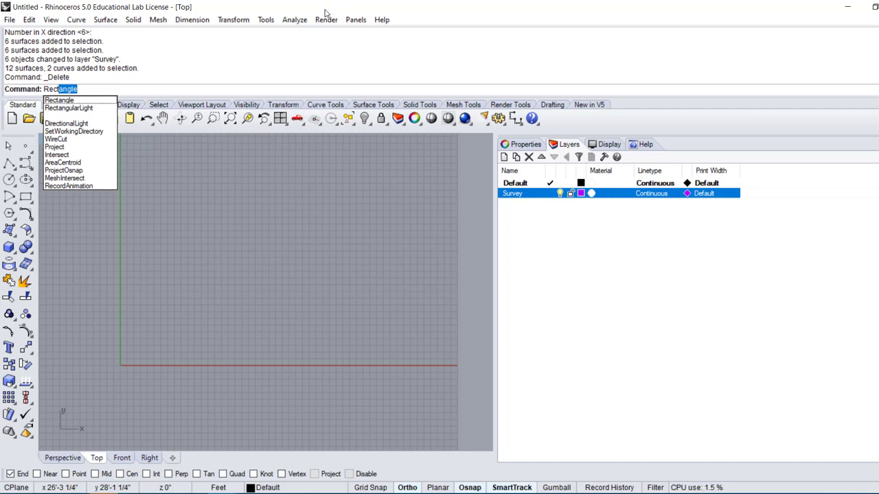
{"action": "key", "text": "Escape"}
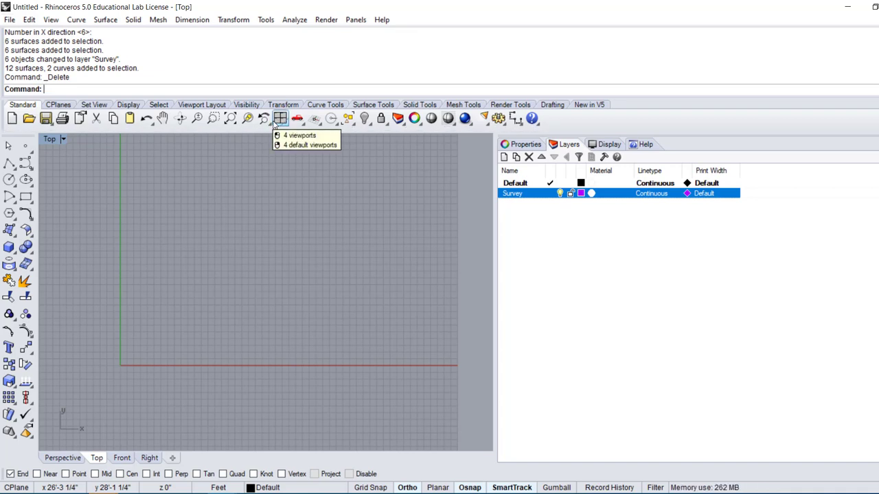
{"action": "type", "text": "Lin"}
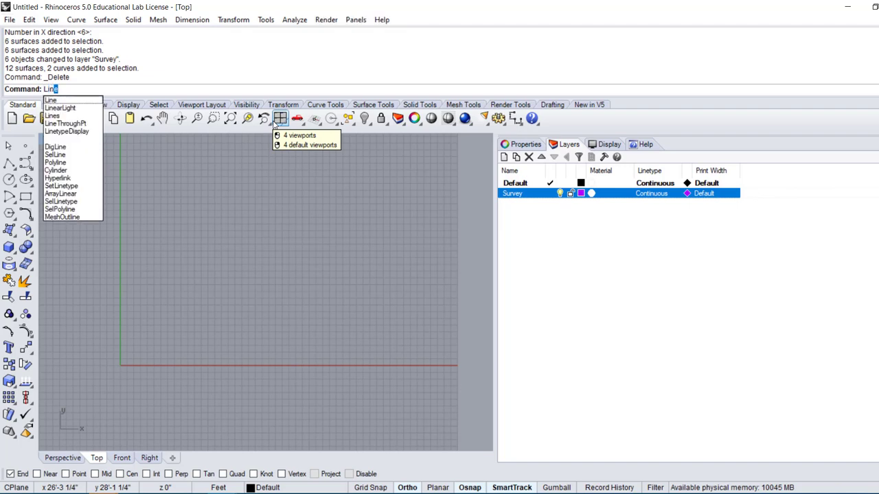
{"action": "key", "text": "Escape"}
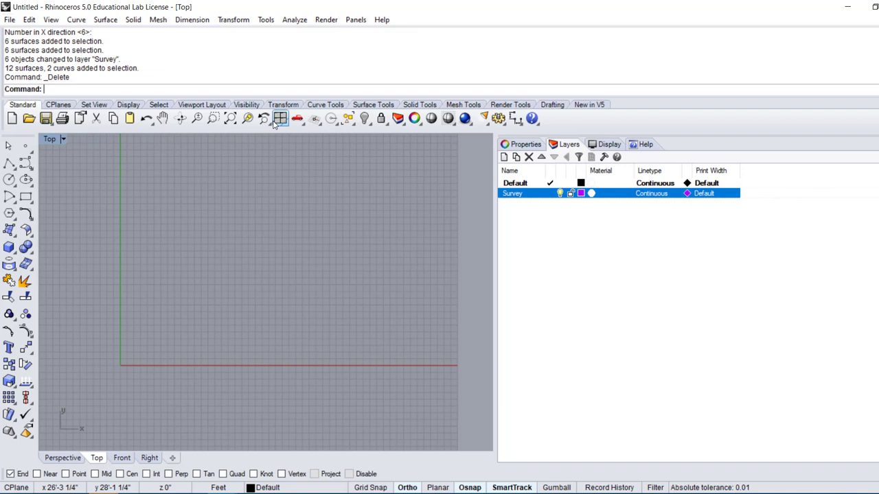
{"action": "scroll", "coordinate": [204, 211], "scroll_direction": "down", "scroll_amount": 1}
{"action": "scroll", "coordinate": [195, 241], "scroll_direction": "up", "scroll_amount": 1}
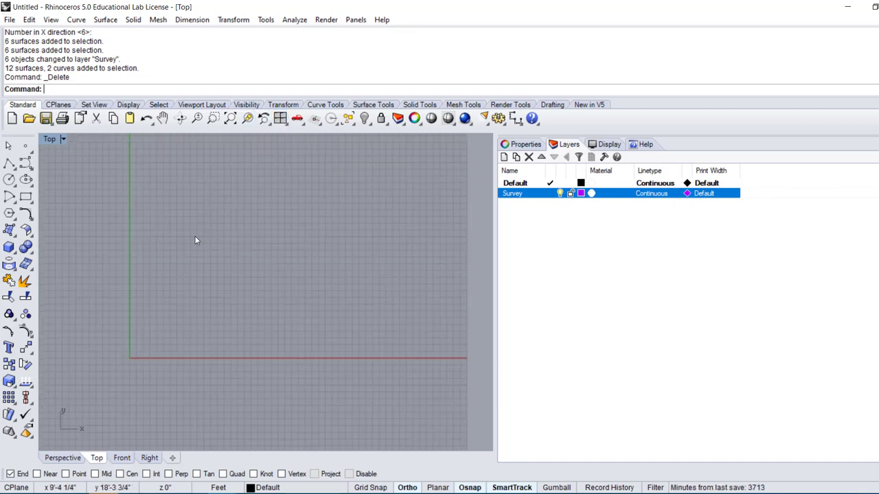
- Draw a closed rectangular polyline along the X axis, 19'10" long in Y and 101" wide in X, with straight corners
{"action": "left_click", "coordinate": [8, 163]}
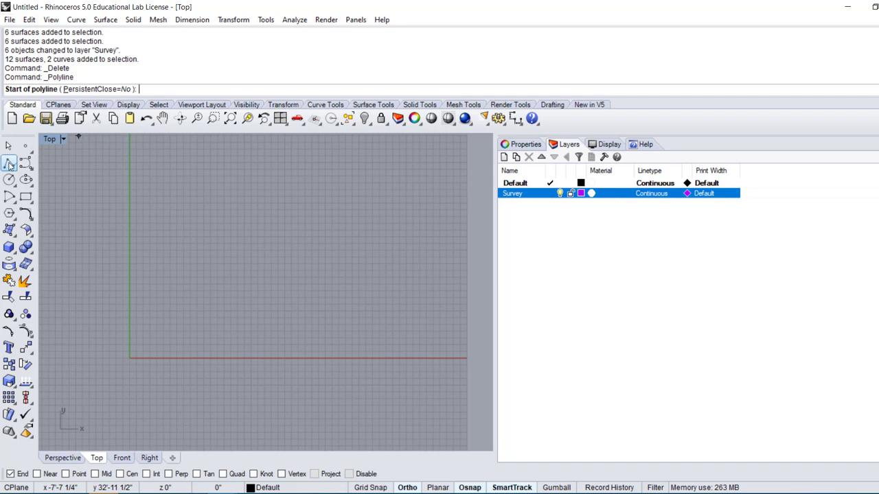
{"action": "left_click", "coordinate": [160, 357]}
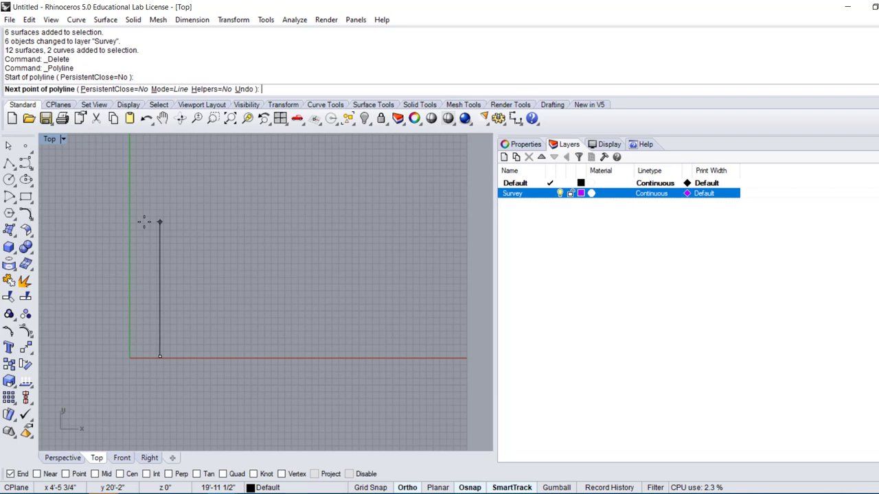
{"action": "type", "text": "19'10\""}
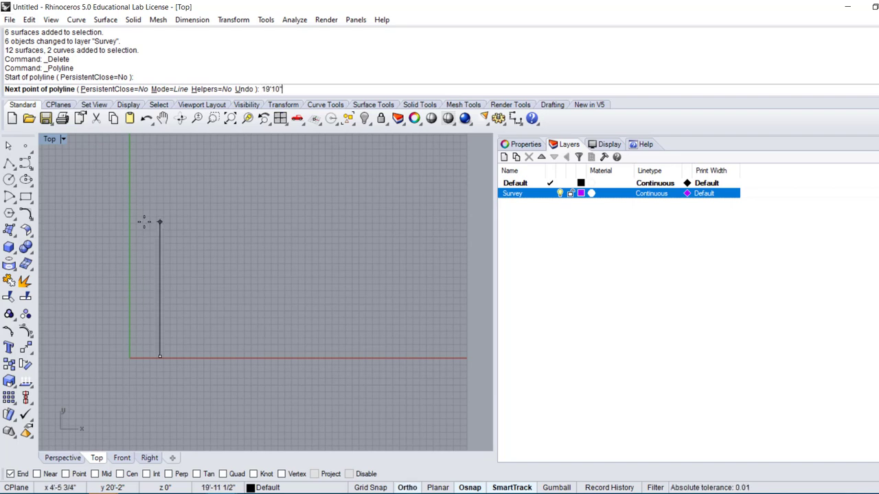
{"action": "key", "text": "Return"}
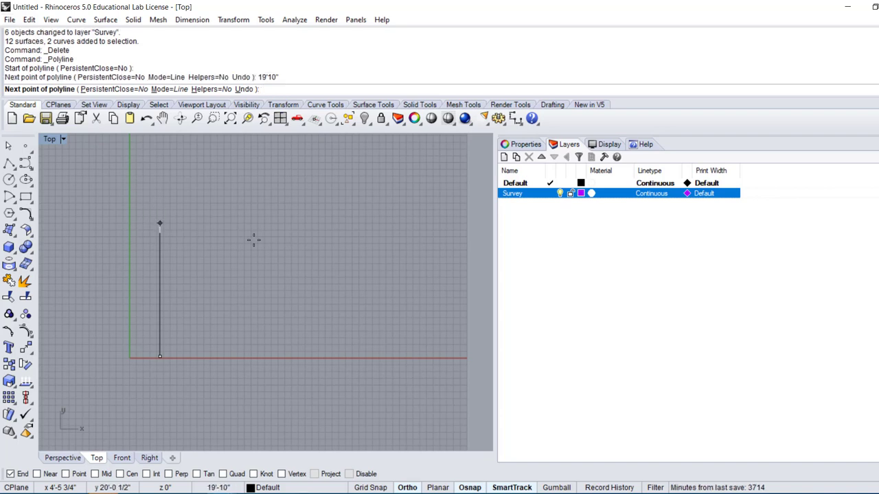
{"action": "left_click", "coordinate": [166, 203]}
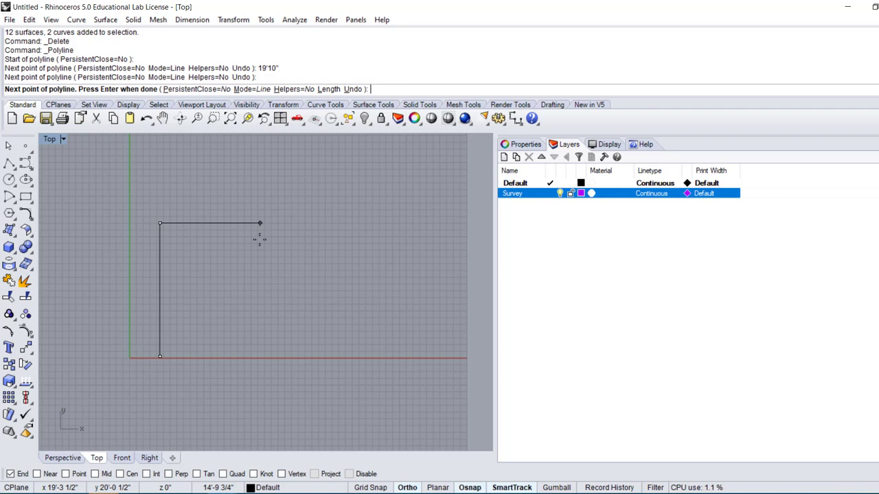
{"action": "type", "text": "101"}
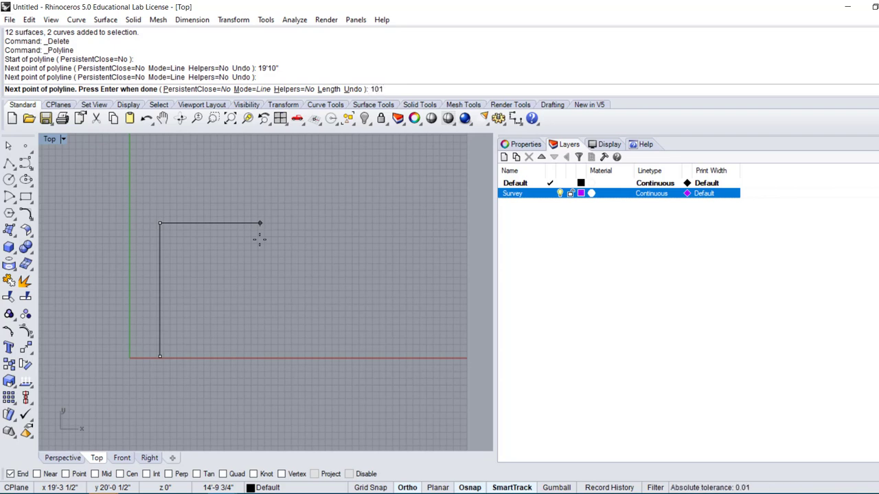
{"action": "type", "text": "\""}
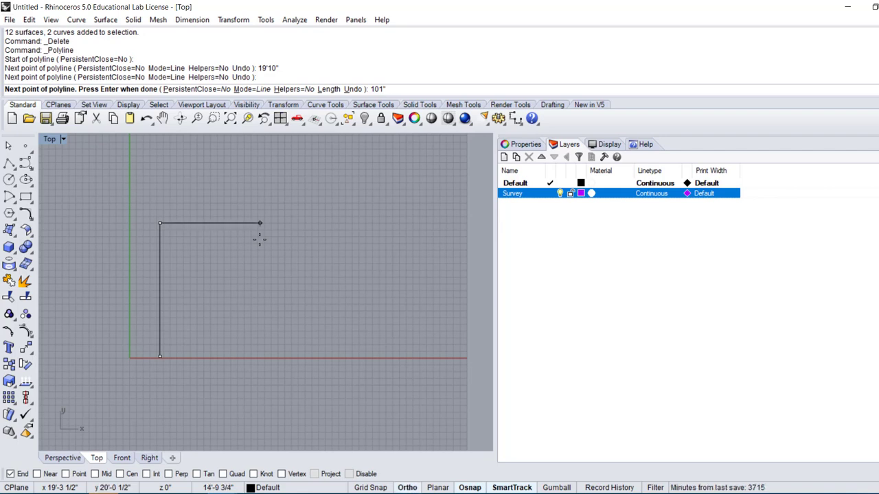
{"action": "key", "text": "Return"}
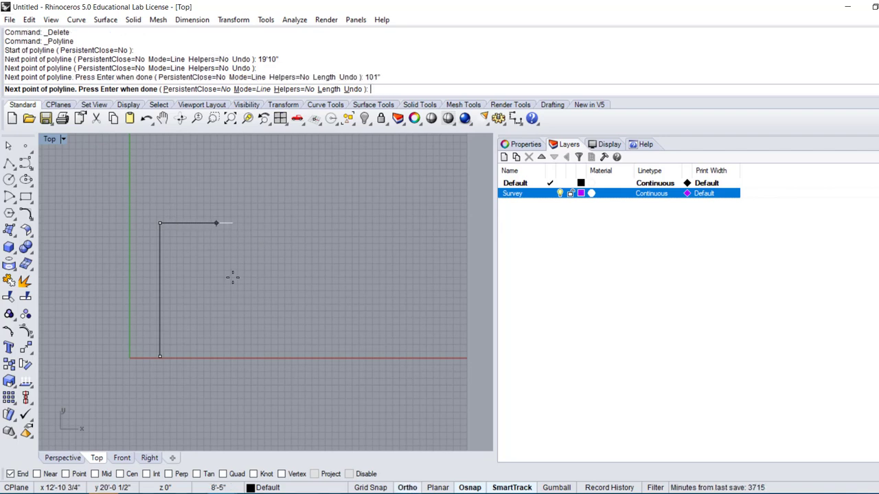
{"action": "left_click", "coordinate": [237, 254]}
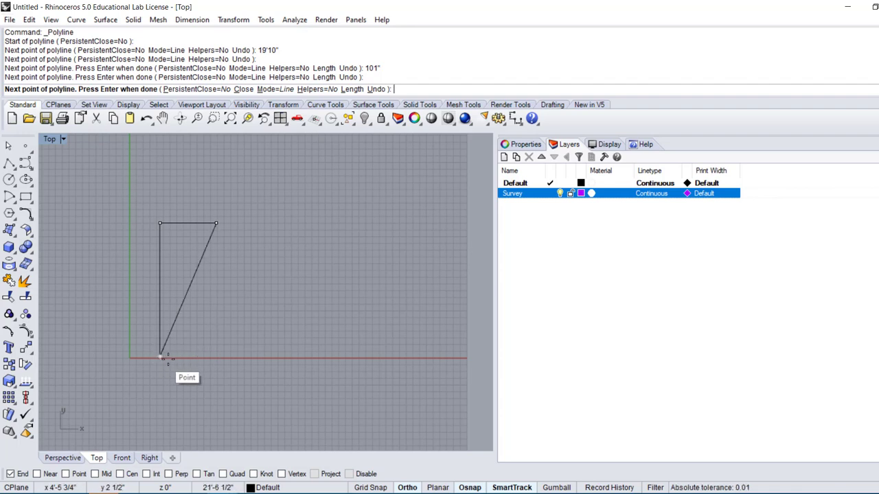
{"action": "left_click", "coordinate": [215, 357]}
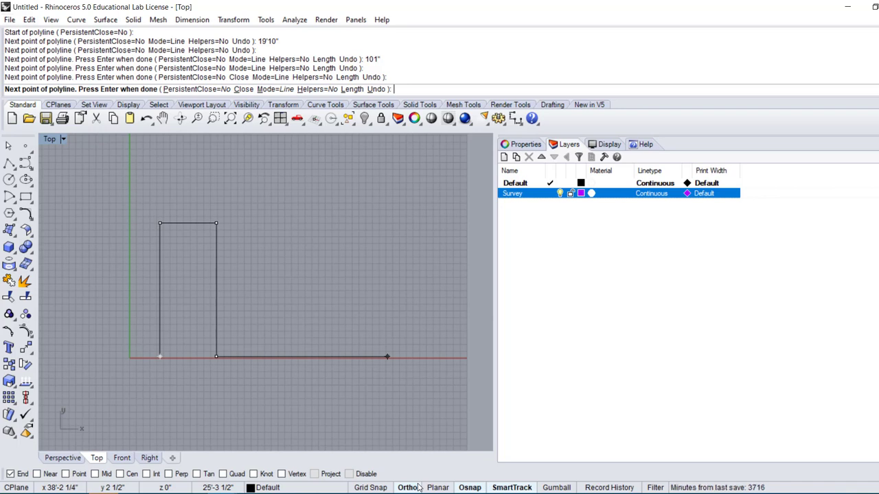
{"action": "left_click", "coordinate": [160, 357]}
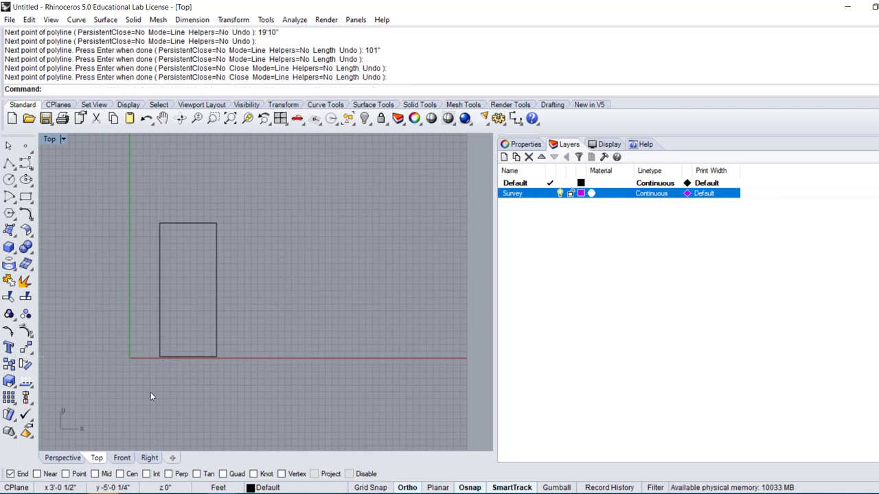
- Move the rectangle about 10 feet in positive X, and then a few feet up in Y, away from the X axis
{"action": "left_click", "coordinate": [161, 341]}
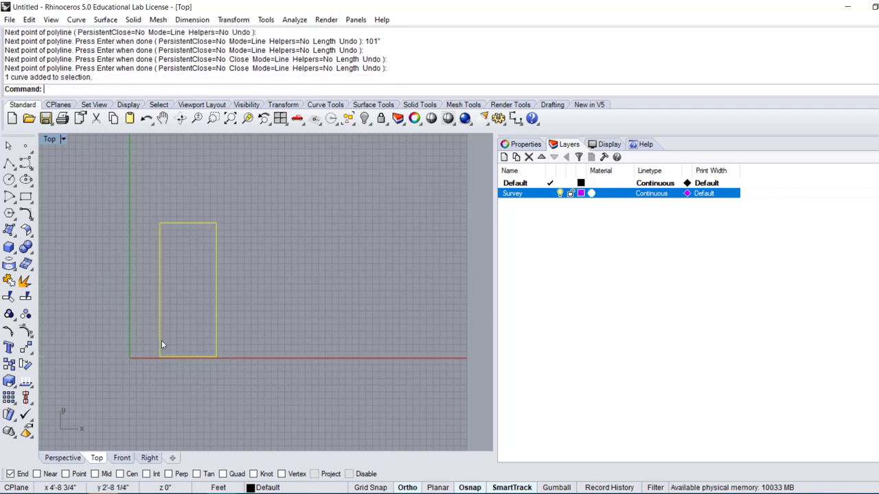
{"action": "type", "text": "M"}
{"action": "key", "text": "Return"}
{"action": "left_click", "coordinate": [182, 333]}
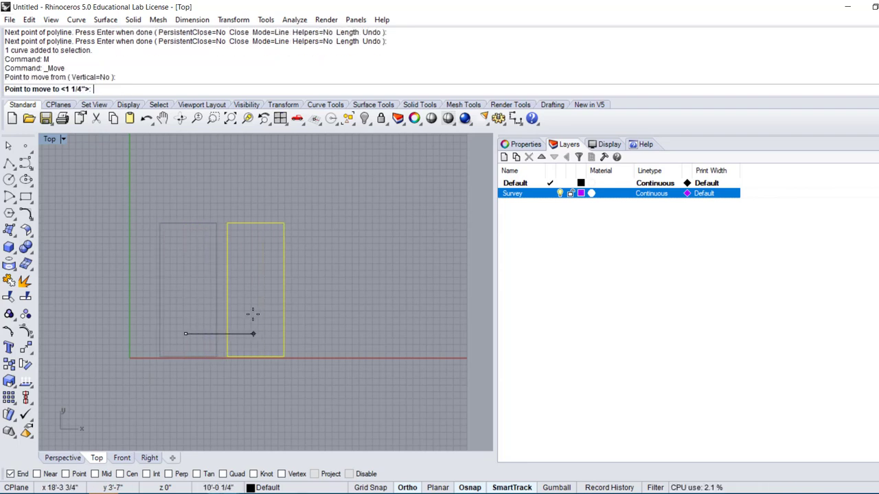
{"action": "left_click", "coordinate": [243, 322]}
{"action": "type", "text": "M"}
{"action": "key", "text": "Return"}
{"action": "left_click", "coordinate": [242, 320]}
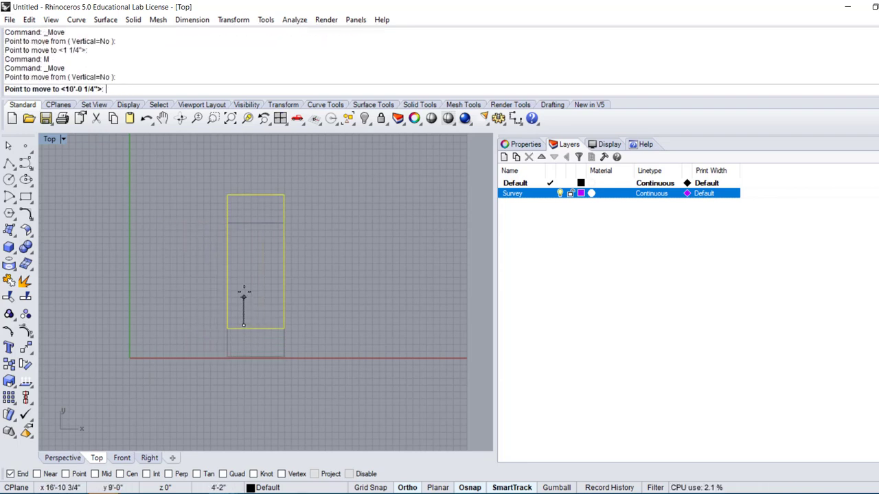
{"action": "left_click", "coordinate": [243, 287]}
{"action": "left_click", "coordinate": [213, 306]}
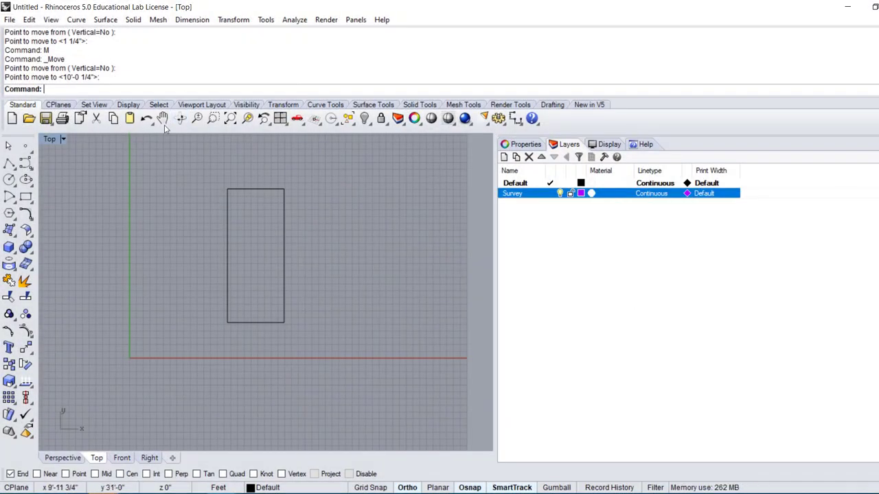
{"action": "left_click", "coordinate": [10, 19]}
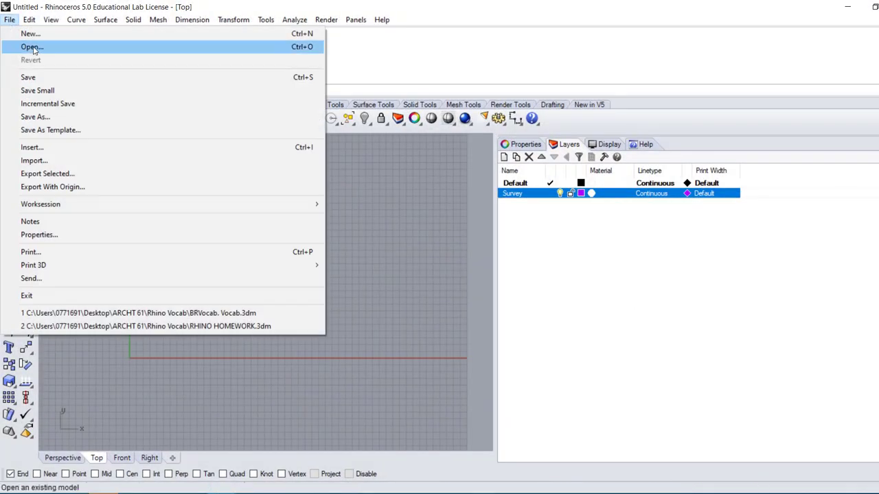
{"action": "left_click", "coordinate": [30, 33]}
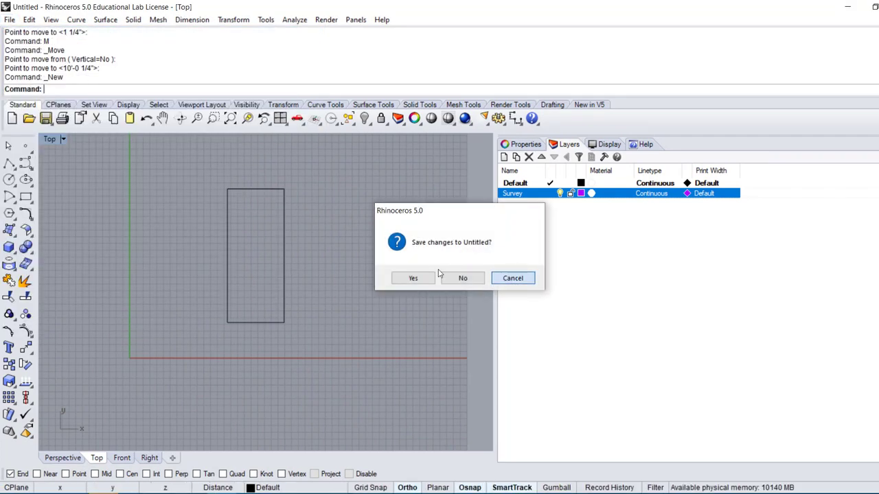
{"action": "left_click", "coordinate": [514, 279]}
- Launch a second Rhino window and create a new file from the Small Objects - Feet template
{"action": "left_click_drag", "start_coordinate": [203, 158], "coordinate": [319, 343]}
{"action": "left_click", "coordinate": [220, 414]}
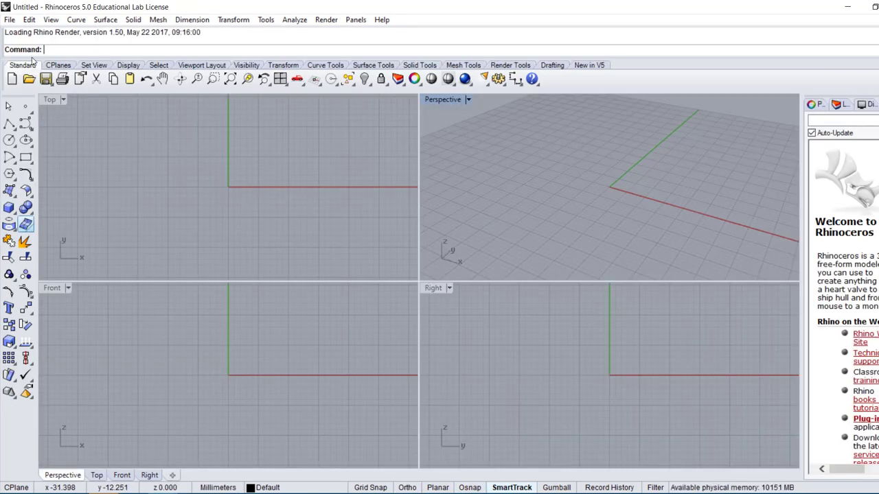
{"action": "left_click", "coordinate": [10, 19]}
{"action": "left_click", "coordinate": [14, 35]}
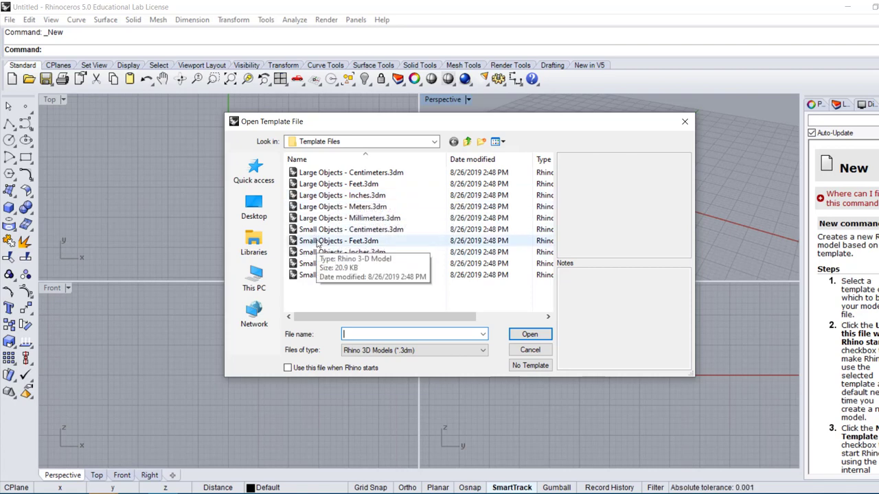
{"action": "double_click", "coordinate": [317, 241]}
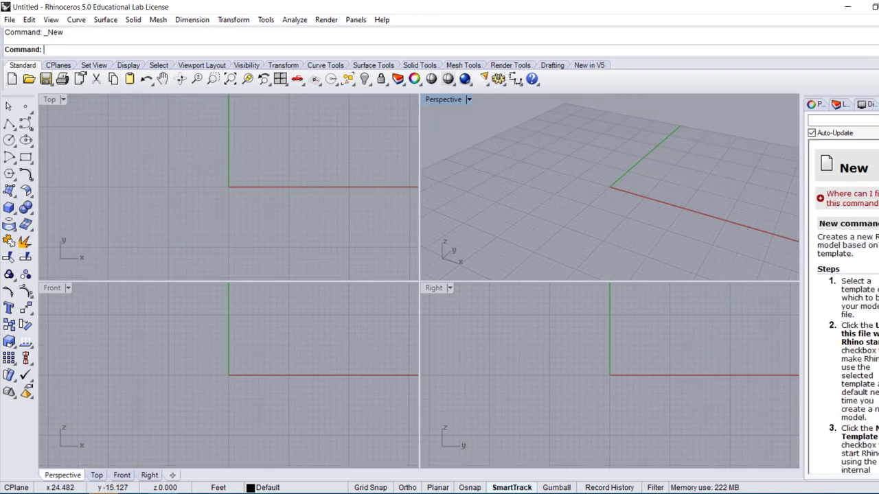
- Copy the rectangle from the original Rhino file and paste it into the new feet-based file
{"action": "left_click", "coordinate": [156, 453]}
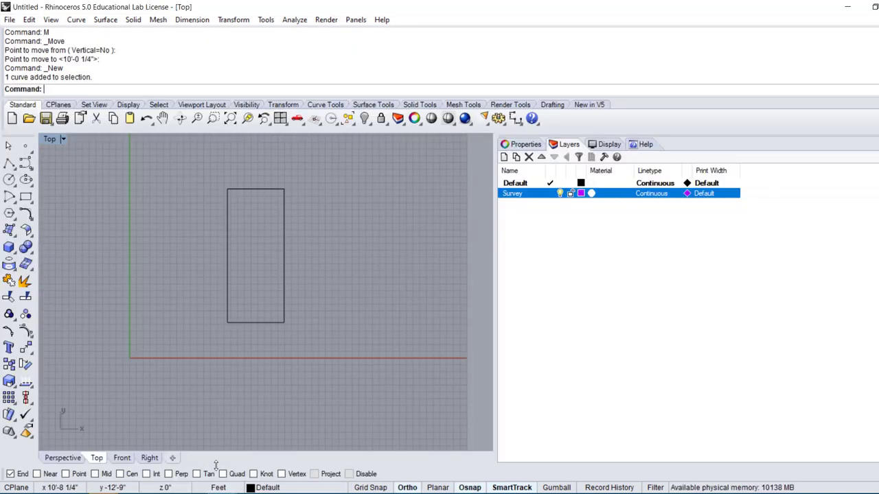
{"action": "left_click_drag", "start_coordinate": [178, 175], "coordinate": [358, 391]}
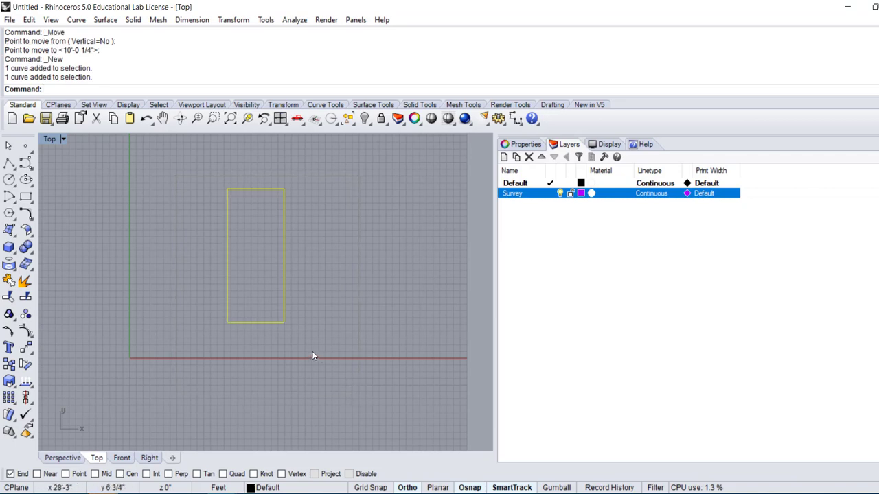
{"action": "key", "text": "ctrl+c"}
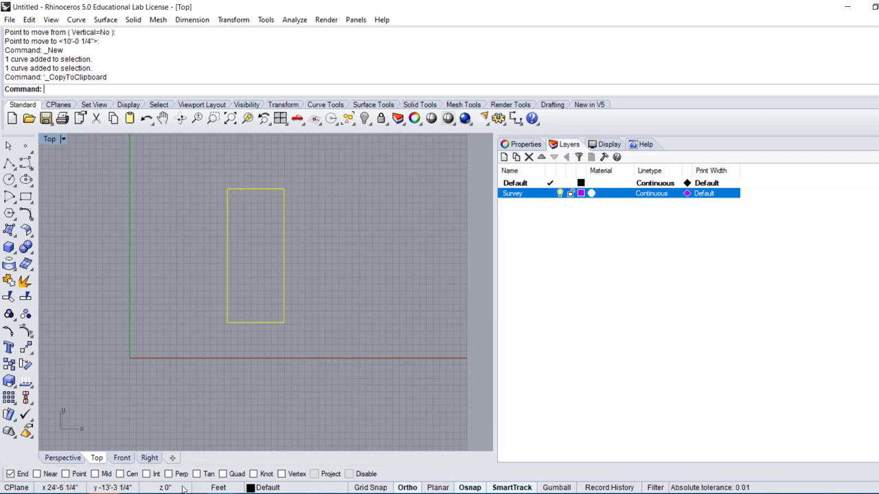
{"action": "key", "text": "alt+Tab"}
{"action": "key", "text": "ctrl+v"}
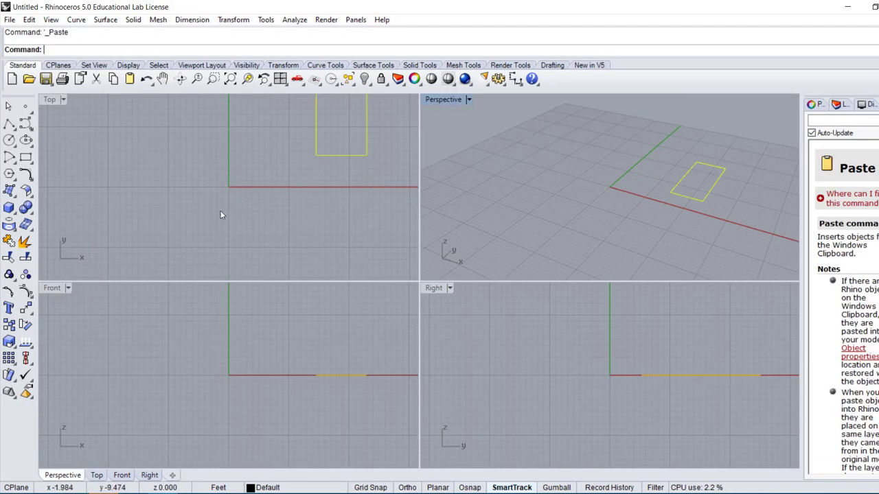
{"action": "scroll", "coordinate": [229, 199], "scroll_direction": "up", "scroll_amount": 3}
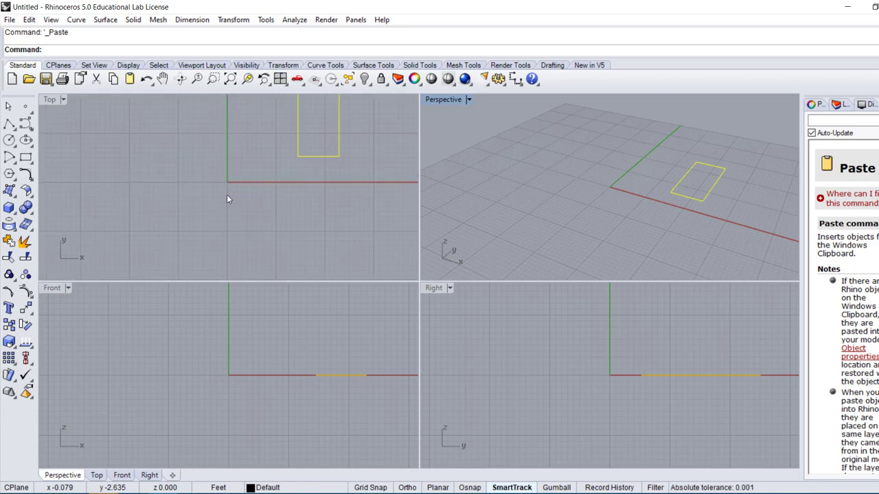
{"action": "middle_click", "coordinate": [228, 194]}
{"action": "left_click", "coordinate": [172, 167]}
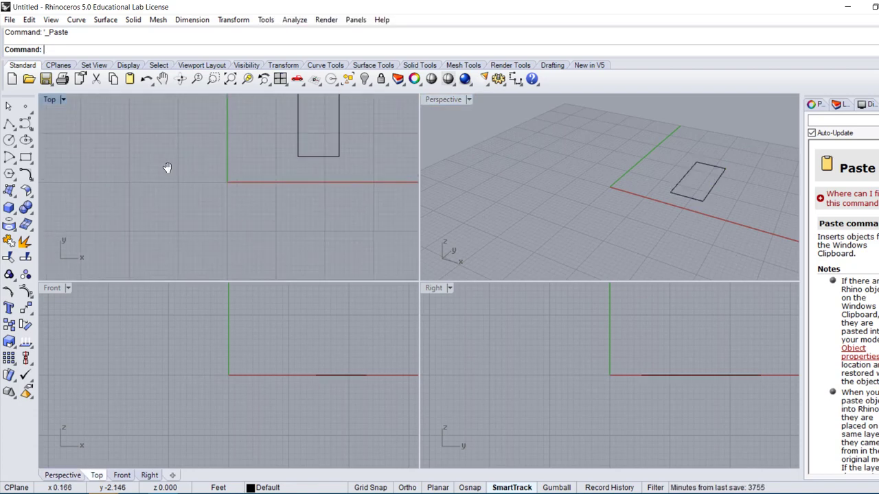
{"action": "right_click_drag", "start_coordinate": [169, 167], "coordinate": [140, 204]}
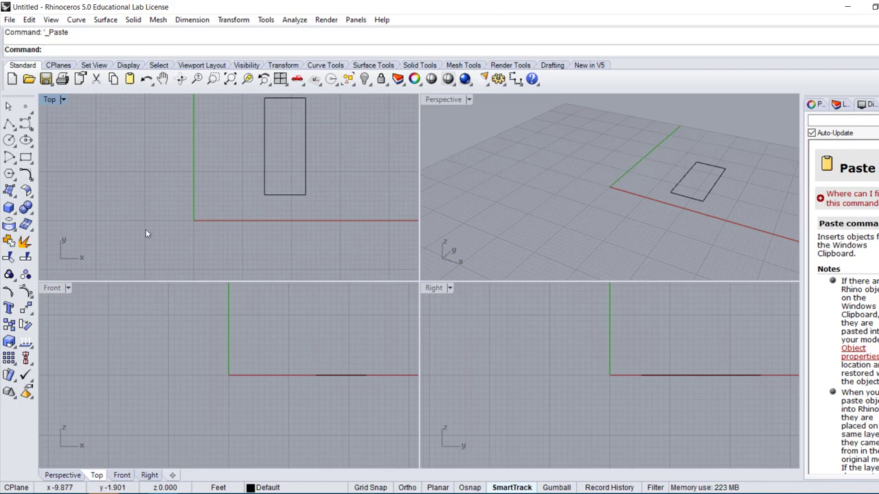
- Try changing the model units to inches with Feet & Inches distance display, scaling the model by 12, and undo the change
{"action": "type", "text": "Units"}
{"action": "key", "text": "Return"}
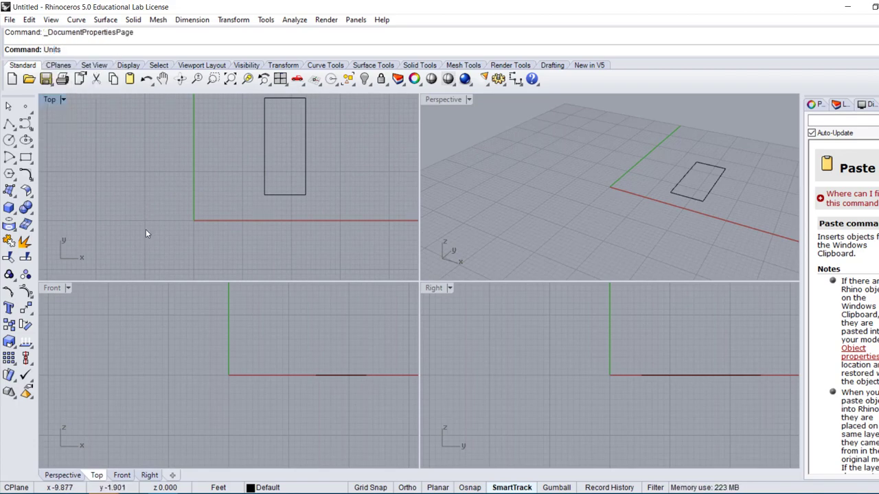
{"action": "key", "text": "Return"}
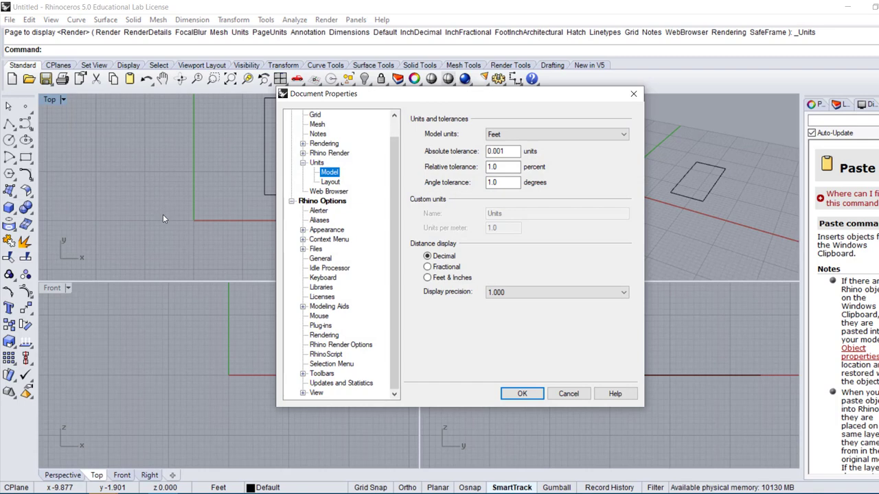
{"action": "left_click", "coordinate": [510, 133]}
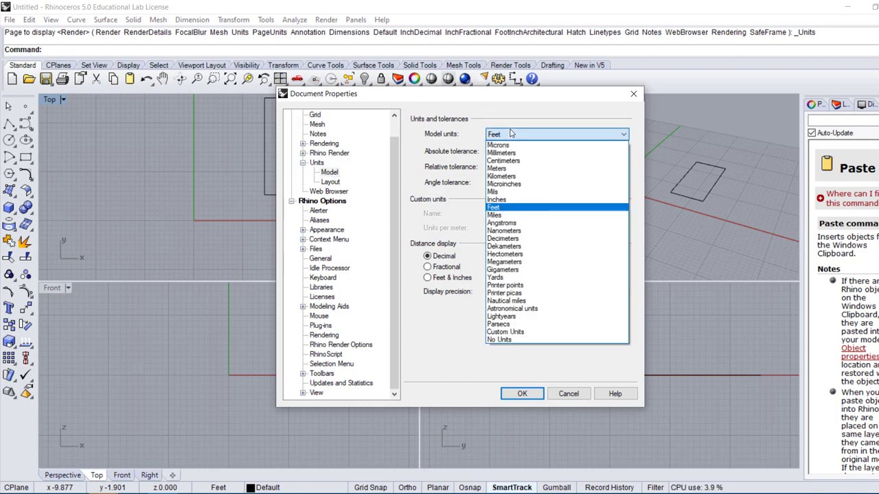
{"action": "left_click", "coordinate": [509, 201]}
{"action": "left_click", "coordinate": [452, 278]}
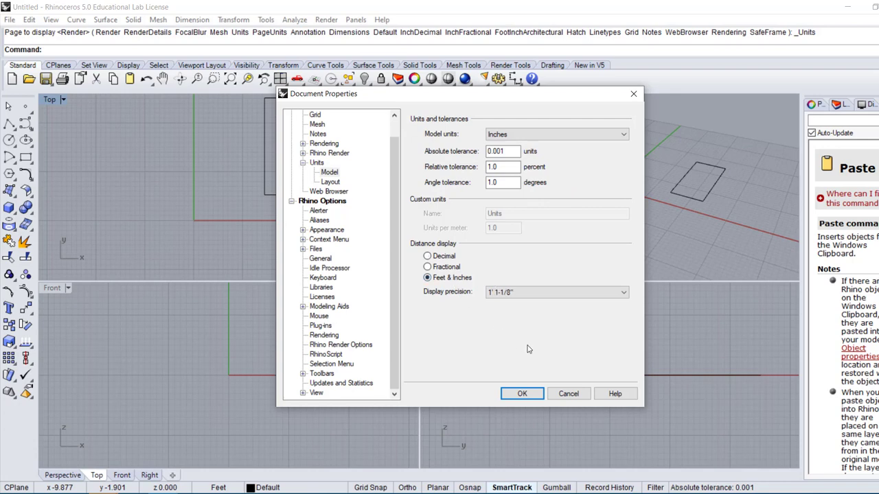
{"action": "left_click", "coordinate": [520, 394]}
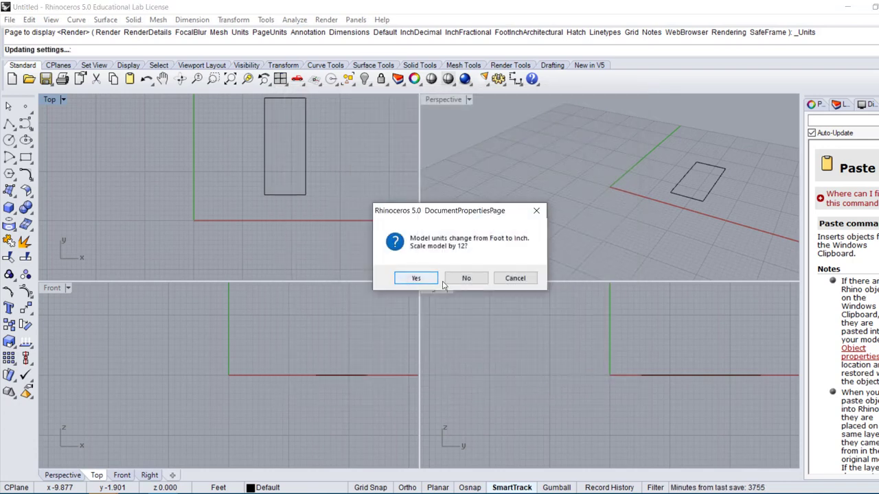
{"action": "left_click", "coordinate": [415, 278]}
{"action": "scroll", "coordinate": [316, 252], "scroll_direction": "down", "scroll_amount": 8}
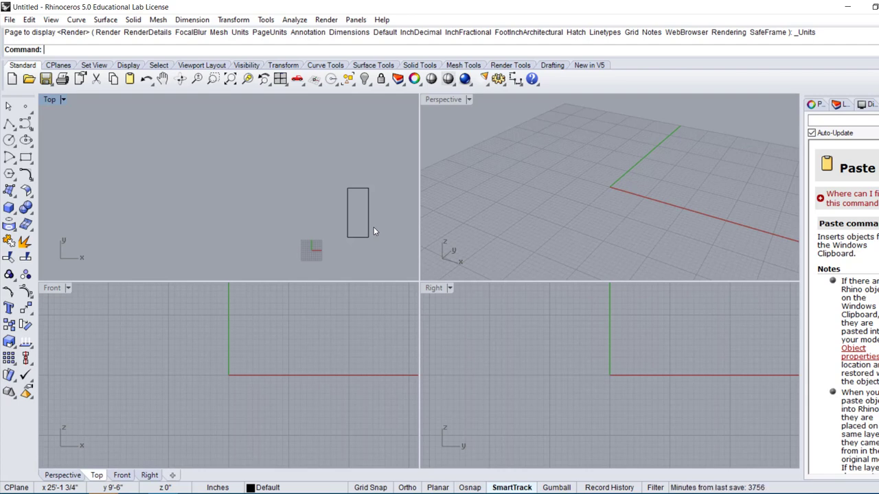
{"action": "key", "text": "ctrl+z"}
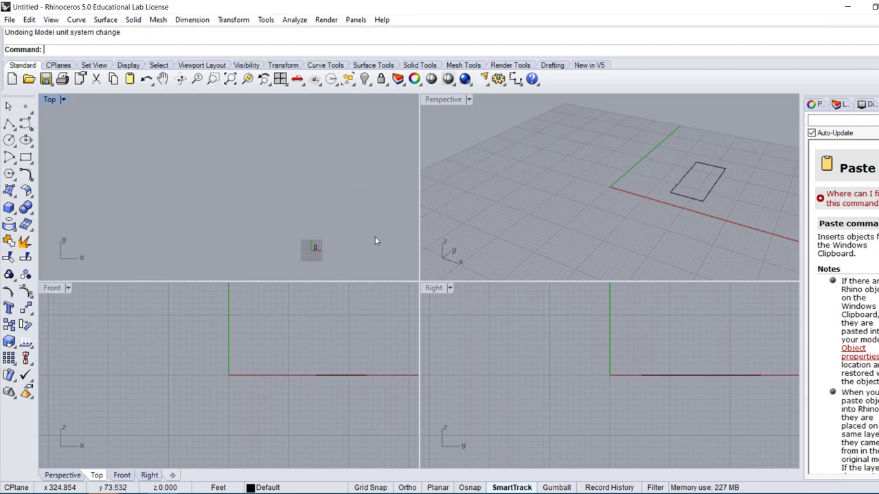
- Set the model units to inches with Feet & Inches distance display, scale the model by 12, and select the scaled rectangle
{"action": "key", "text": "Return"}
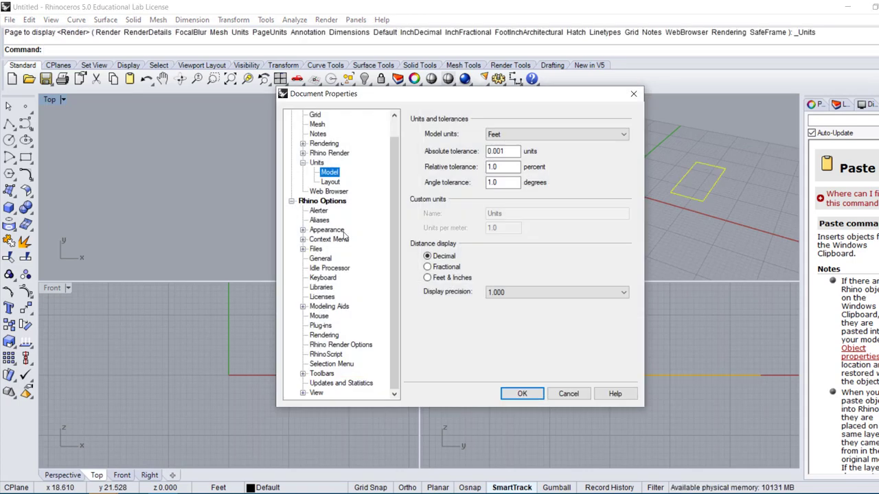
{"action": "left_click", "coordinate": [435, 278]}
{"action": "left_click", "coordinate": [513, 135]}
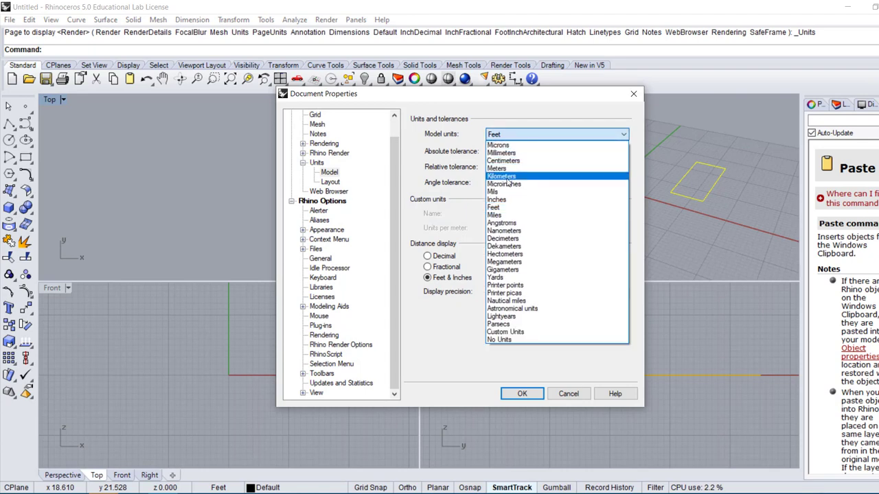
{"action": "left_click", "coordinate": [501, 201]}
{"action": "left_click", "coordinate": [519, 393]}
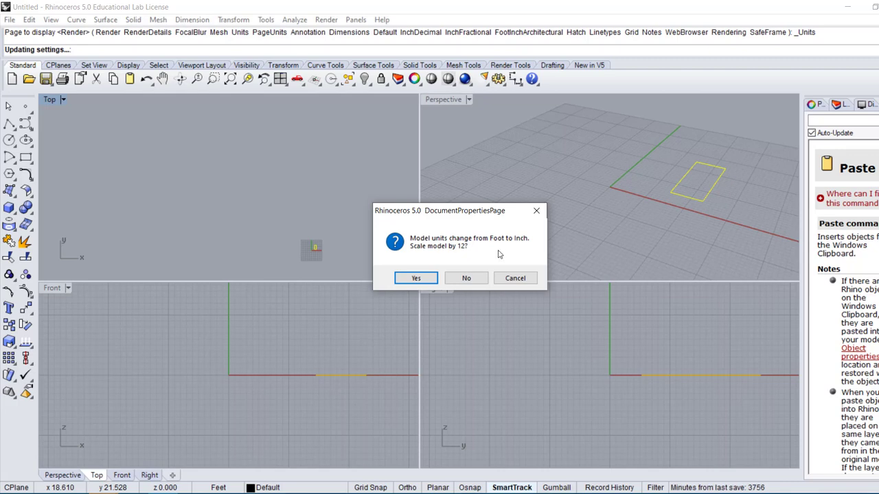
{"action": "left_click", "coordinate": [414, 279]}
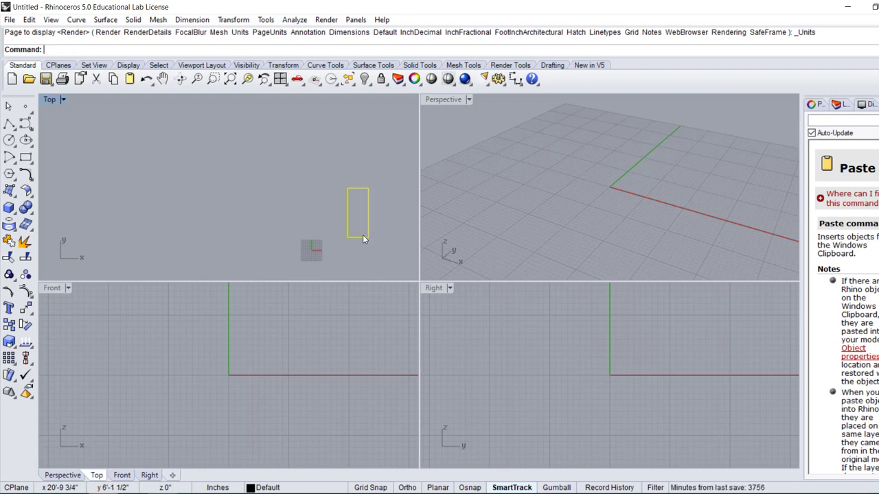
{"action": "left_click", "coordinate": [308, 225]}
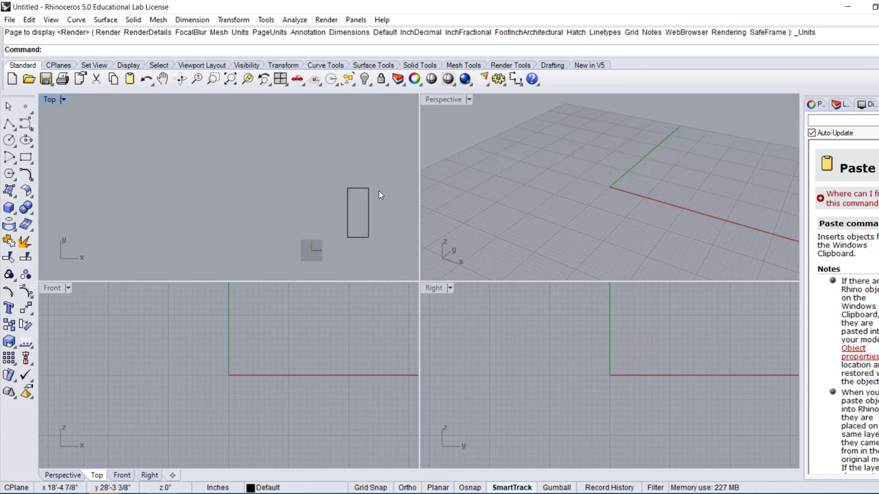
{"action": "left_click", "coordinate": [364, 236]}
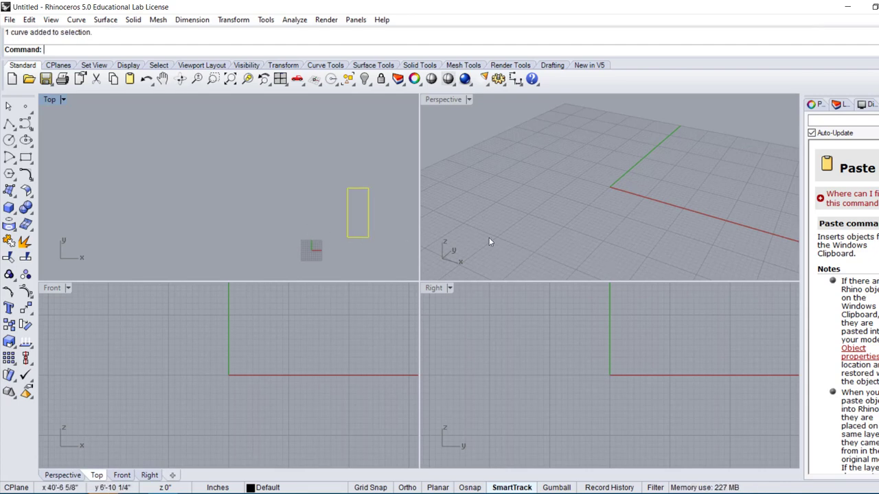
{"action": "scroll", "coordinate": [619, 295], "scroll_direction": "down", "scroll_amount": 3}
{"action": "scroll", "coordinate": [616, 241], "scroll_direction": "down", "scroll_amount": 5}
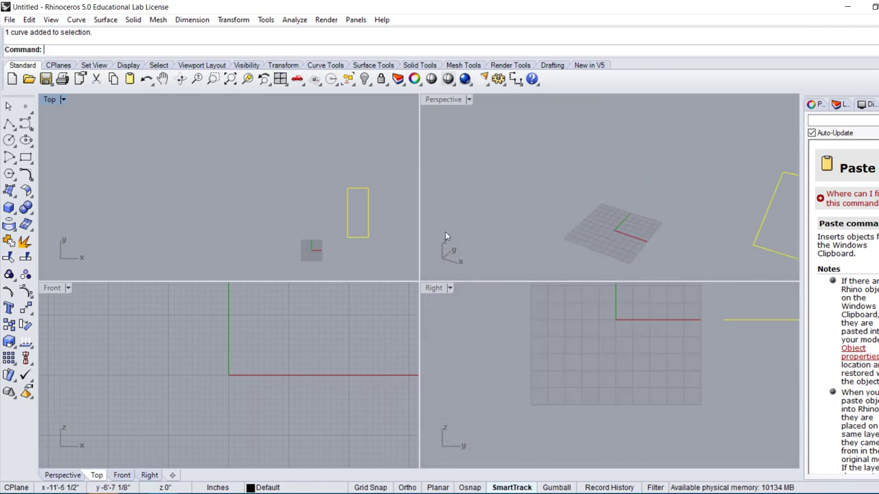
{"action": "scroll", "coordinate": [445, 236], "scroll_direction": "down", "scroll_amount": 2}
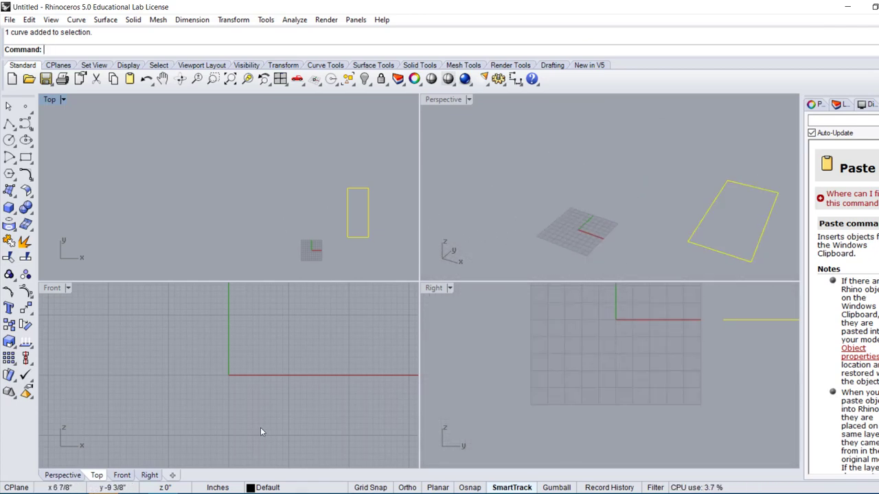
- Switch back to the original Rhino file containing the Survey layer and maximize its Perspective viewport
{"action": "mouse_move", "coordinate": [224, 493]}
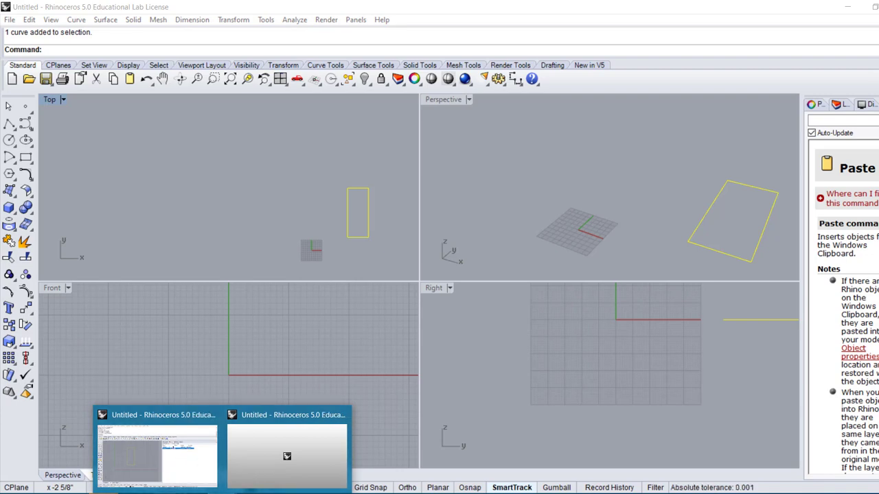
{"action": "left_click", "coordinate": [287, 456]}
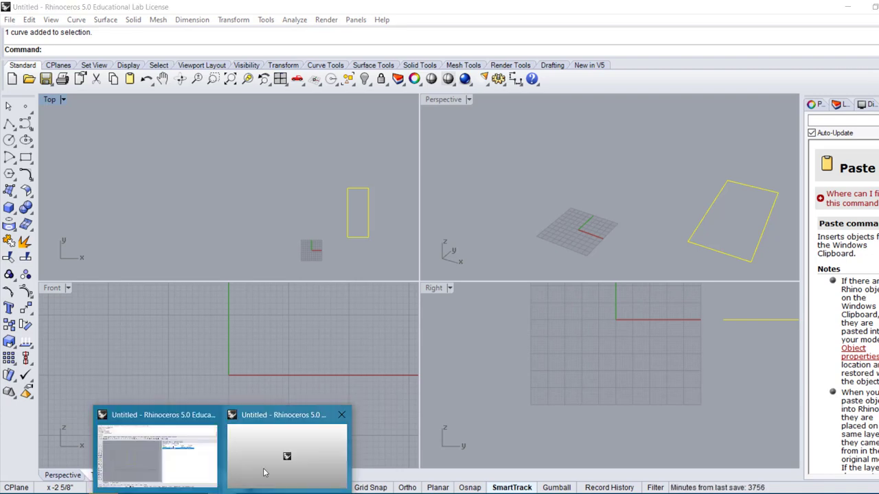
{"action": "left_click", "coordinate": [288, 457]}
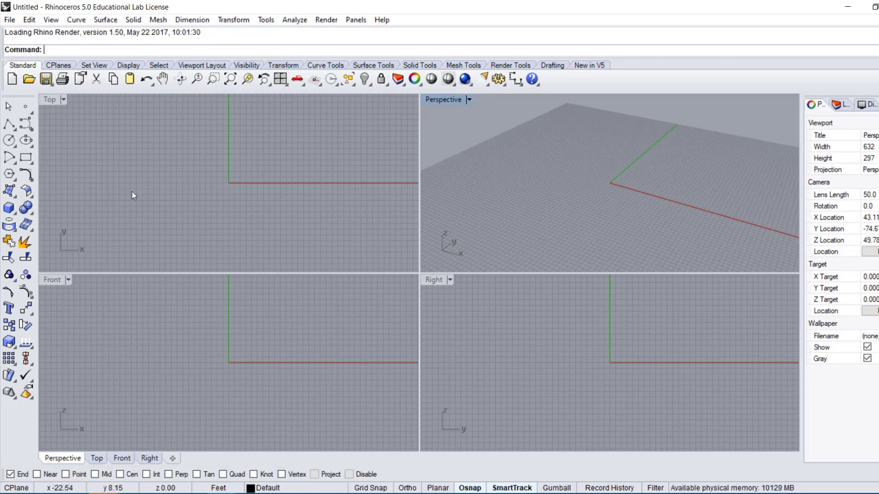
{"action": "mouse_move", "coordinate": [192, 493]}
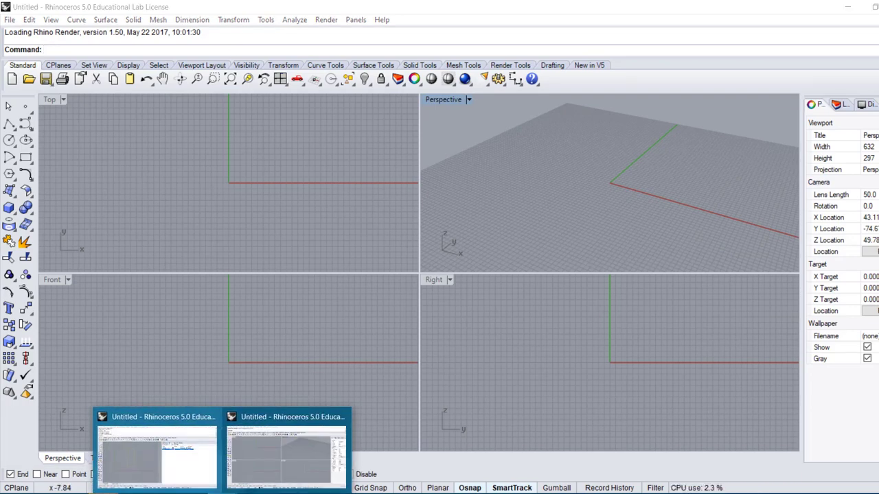
{"action": "left_click", "coordinate": [177, 471]}
{"action": "left_click", "coordinate": [196, 251]}
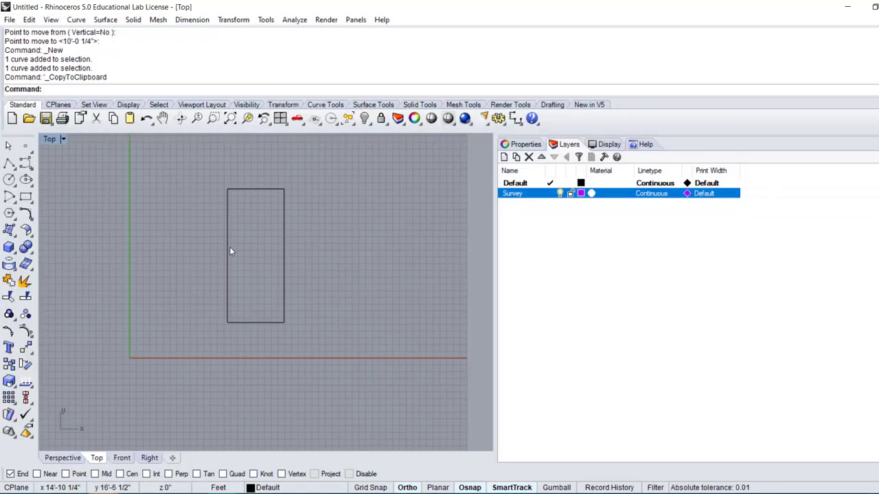
{"action": "left_click", "coordinate": [228, 249]}
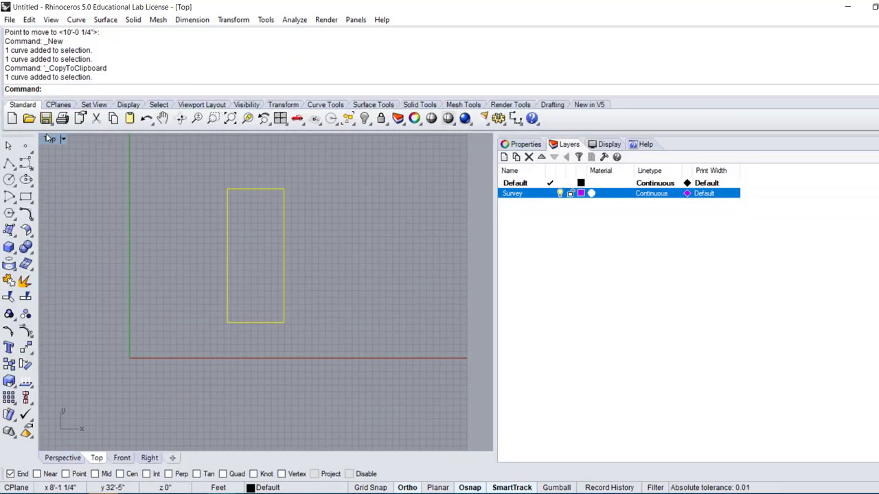
{"action": "left_click", "coordinate": [280, 119]}
{"action": "double_click", "coordinate": [281, 139]}
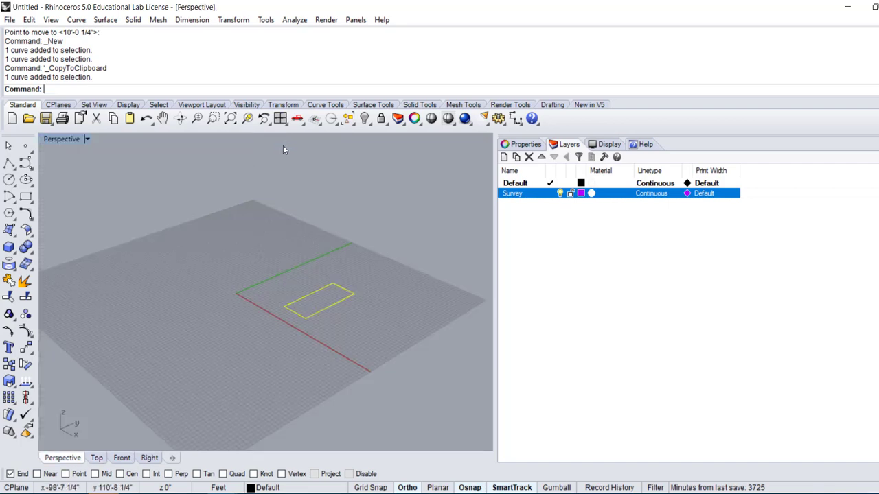
- Move the rectangle to the Survey layer and make Survey the current layer
{"action": "left_click", "coordinate": [412, 293]}
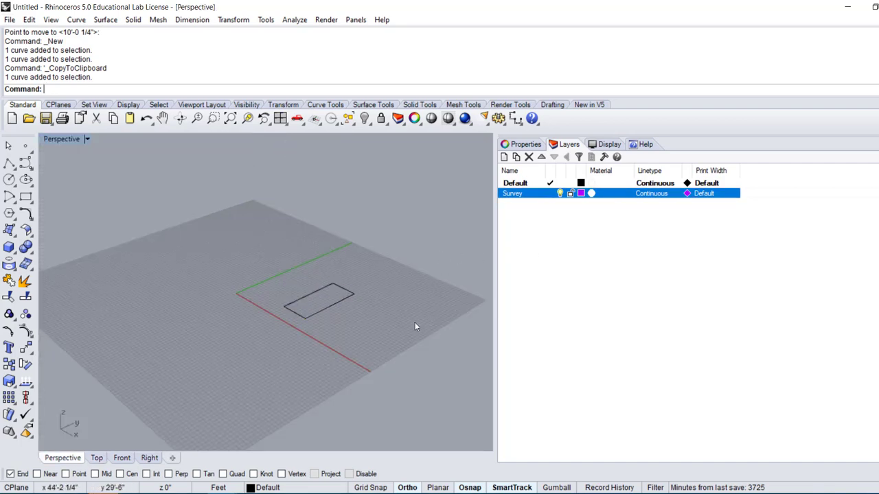
{"action": "left_click", "coordinate": [313, 293]}
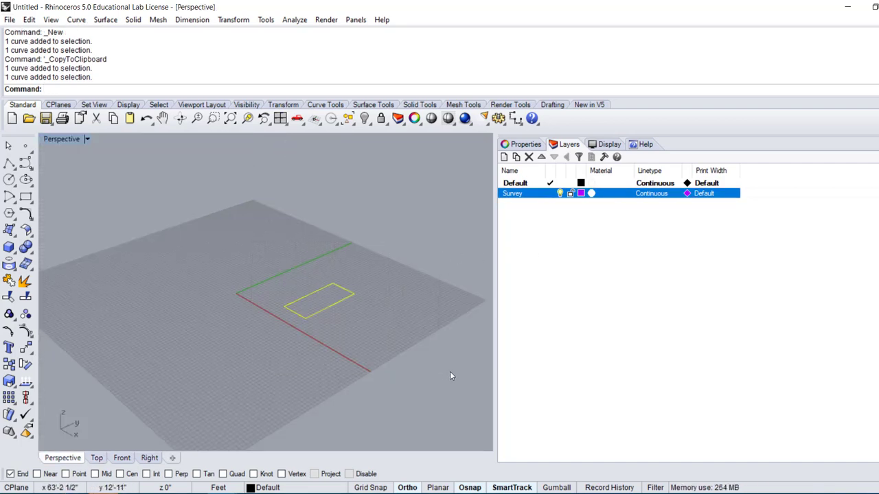
{"action": "right_click", "coordinate": [538, 194]}
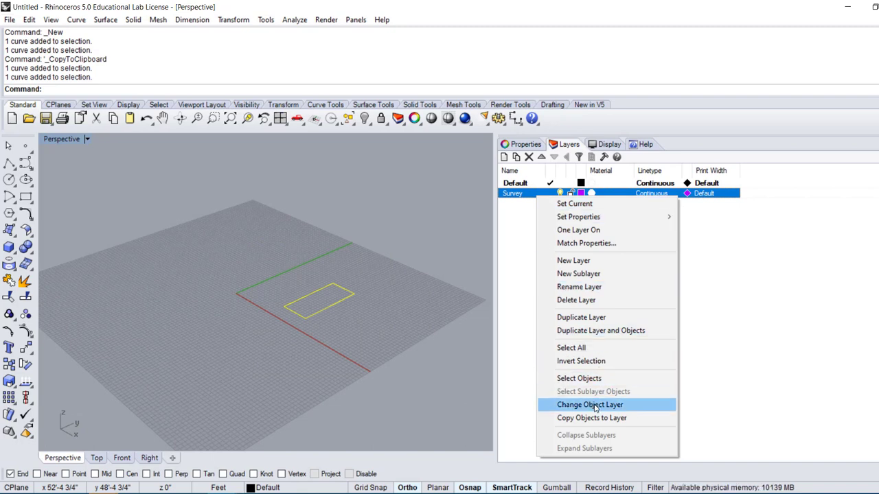
{"action": "left_click", "coordinate": [594, 405]}
{"action": "left_click", "coordinate": [550, 194]}
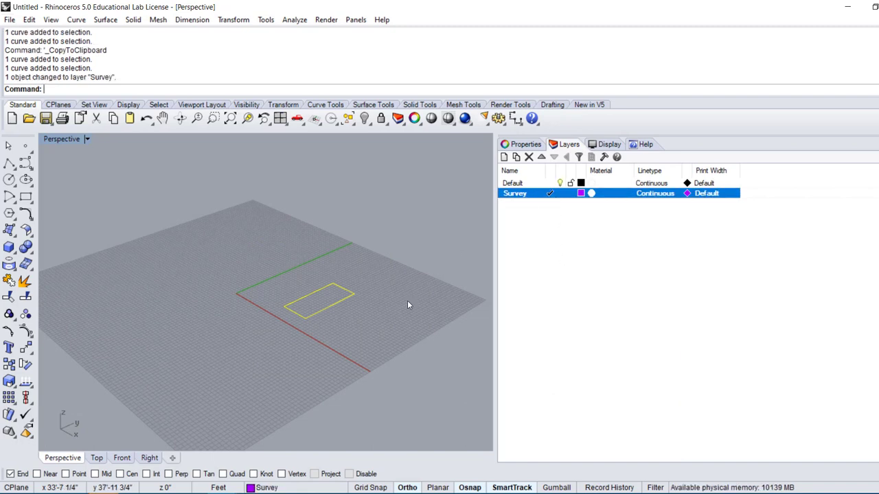
- Try extruding the rectangle upward with ExtrudeCrv by 128 feet, entered without an inch mark, and undo the extrusion
{"action": "left_click", "coordinate": [342, 313]}
{"action": "left_click", "coordinate": [325, 310]}
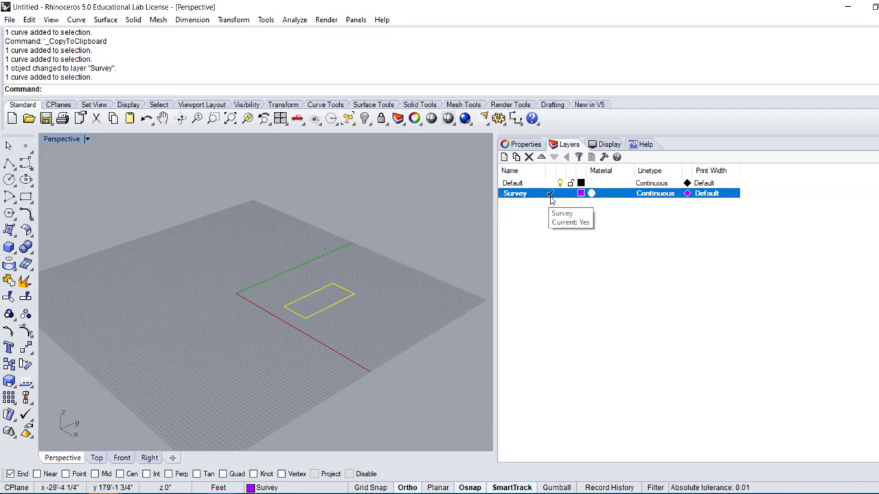
{"action": "type", "text": "ExtrudeCrv"}
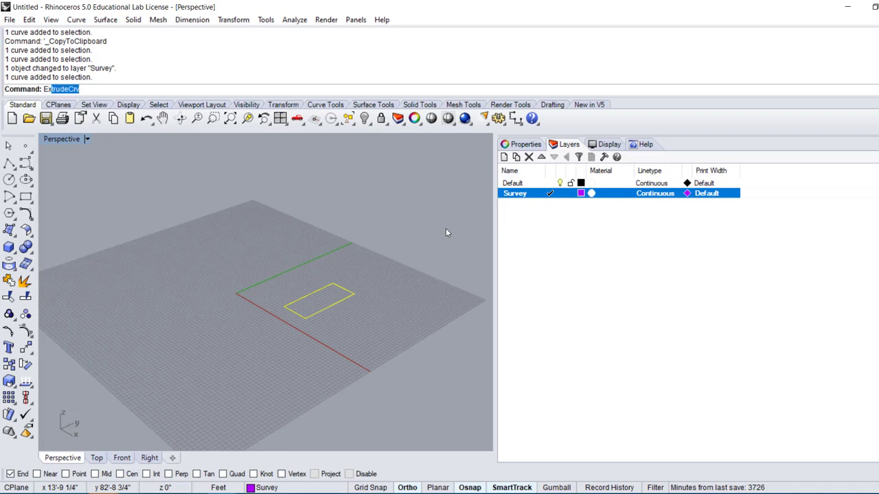
{"action": "key", "text": "Return"}
{"action": "type", "text": "1"}
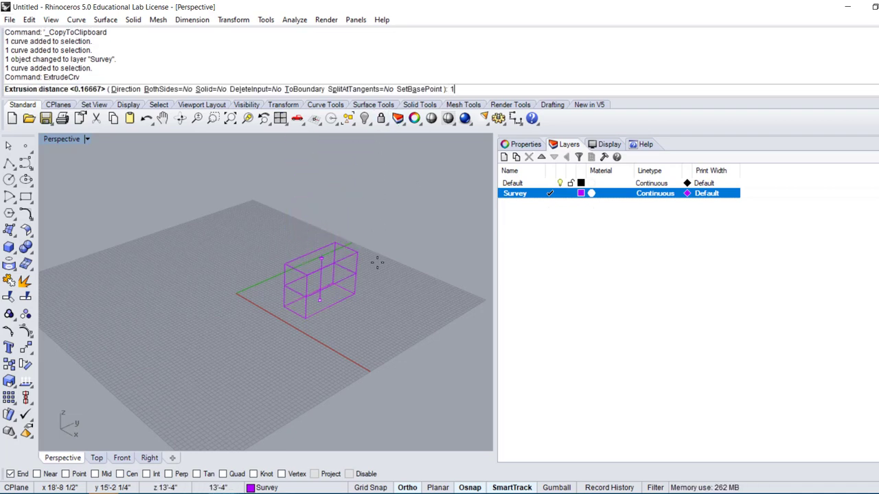
{"action": "type", "text": "28"}
{"action": "key", "text": "Return"}
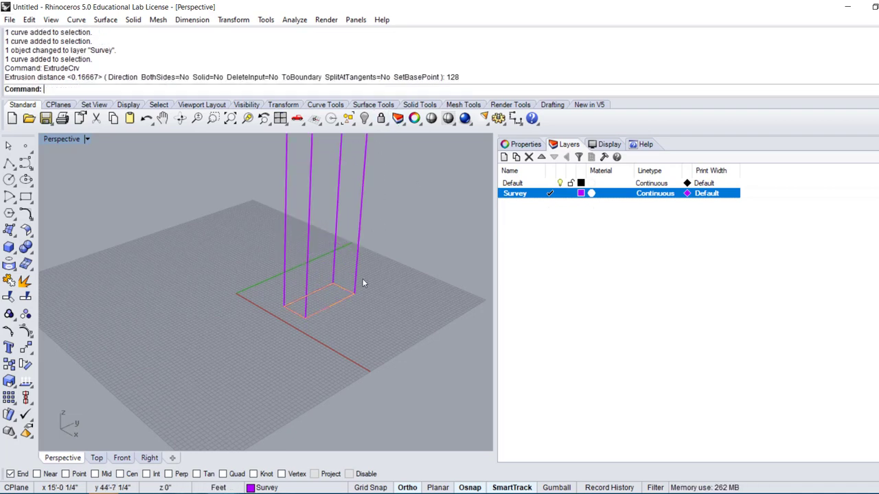
{"action": "scroll", "coordinate": [397, 219], "scroll_direction": "down", "scroll_amount": 3}
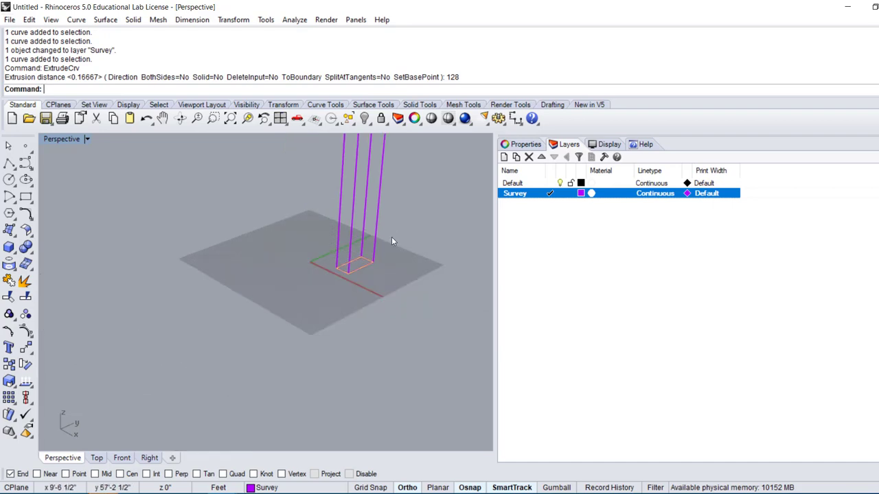
{"action": "key", "text": "ctrl+z"}
- Extrude the rectangle upward 128" as an open extrusion with ExtrudeCrv
{"action": "key", "text": "Return"}
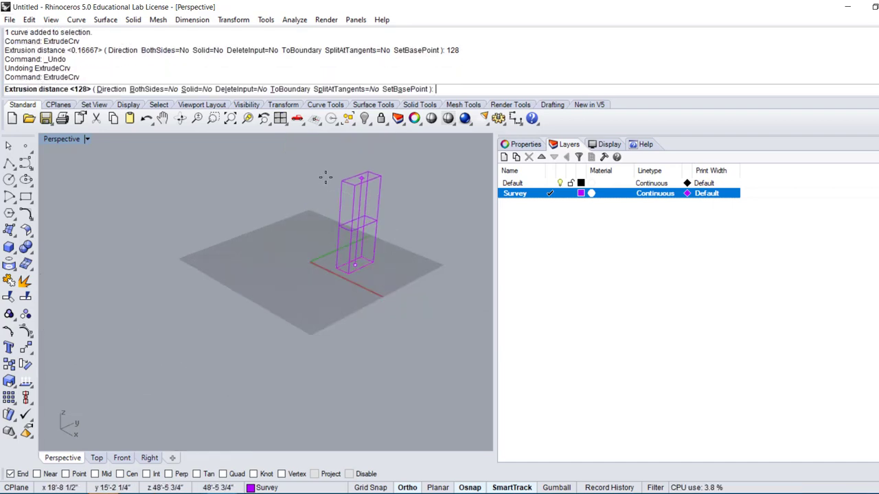
{"action": "type", "text": "128"}
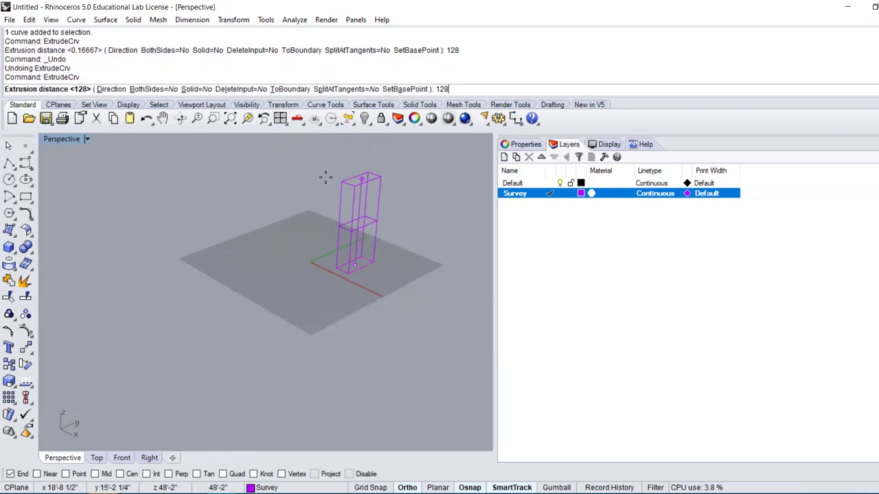
{"action": "type", "text": "\""}
{"action": "key", "text": "Return"}
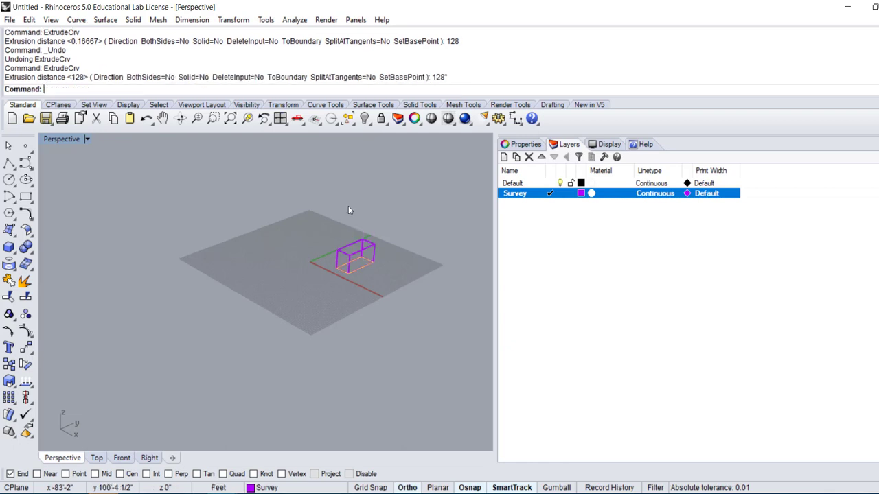
- Set the Perspective viewport's display mode to Shaded to show the extruded box as surfaces
{"action": "right_click_drag", "start_coordinate": [348, 205], "coordinate": [287, 226]}
{"action": "scroll", "coordinate": [345, 220], "scroll_direction": "up", "scroll_amount": 4}
{"action": "right_click_drag", "start_coordinate": [210, 235], "coordinate": [364, 206]}
{"action": "left_click", "coordinate": [88, 139]}
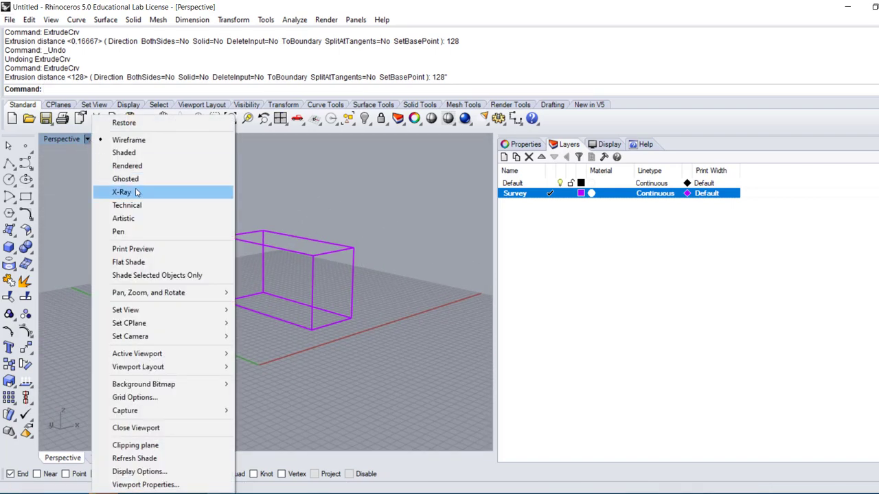
{"action": "left_click", "coordinate": [145, 153]}
{"action": "mouse_move", "coordinate": [183, 214]}
{"action": "right_mouse_down"}
{"action": "mouse_move", "coordinate": [226, 190]}
{"action": "mouse_move", "coordinate": [222, 387]}
{"action": "mouse_move", "coordinate": [158, 220]}
{"action": "mouse_move", "coordinate": [227, 258]}
{"action": "mouse_move", "coordinate": [226, 206]}
{"action": "mouse_move", "coordinate": [199, 293]}
{"action": "mouse_move", "coordinate": [172, 206]}
{"action": "right_mouse_up"}
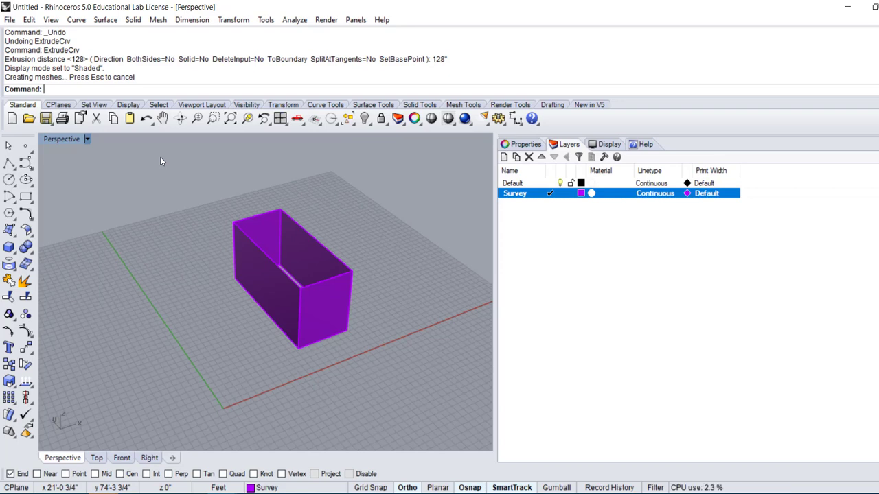
- Close the open ends of the extruded box with the Cap command
{"action": "left_click", "coordinate": [260, 272]}
{"action": "type", "text": "cap"}
{"action": "key", "text": "Return"}
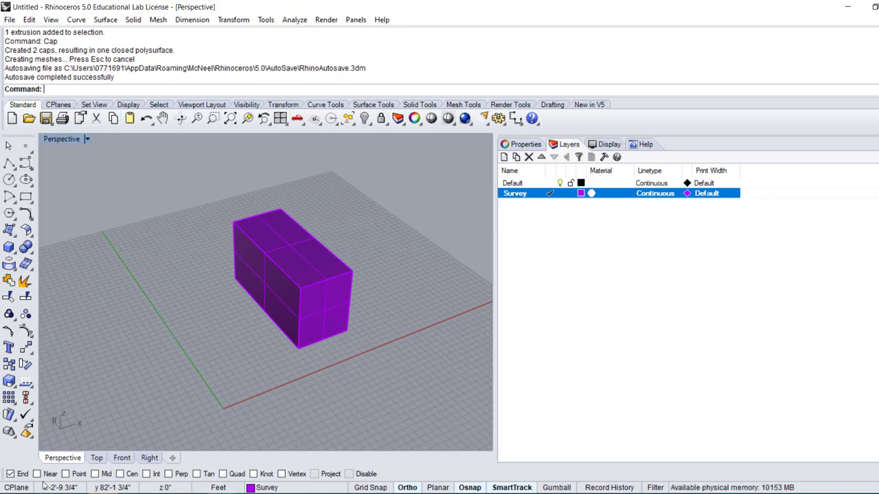
- Switch to the Chrome browser and search Google for "shipping container cad block" in a new tab
{"action": "key", "text": "alt+Tab"}
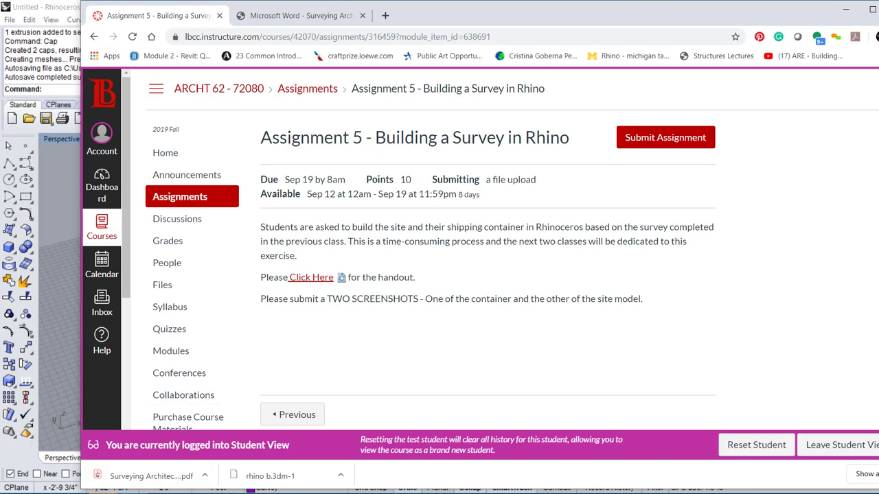
{"action": "left_click", "coordinate": [386, 15]}
{"action": "type", "text": "ship"}
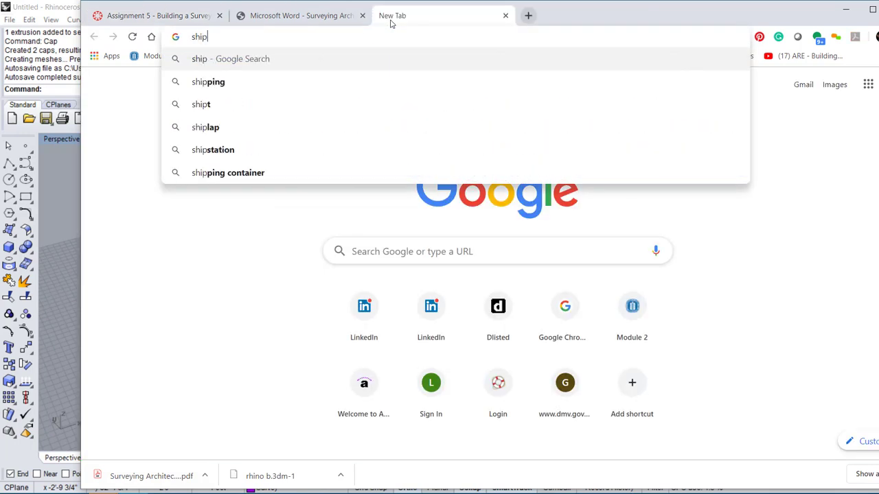
{"action": "type", "text": "ping contaie"}
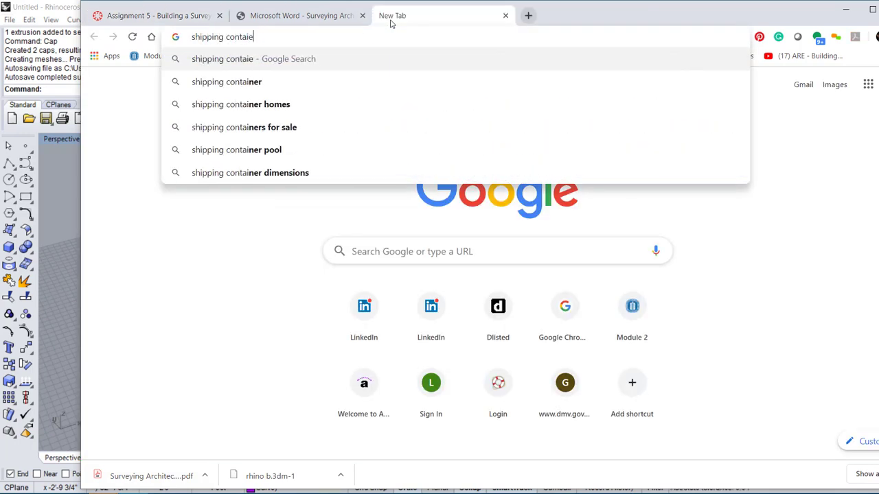
{"action": "type", "text": "r cad"}
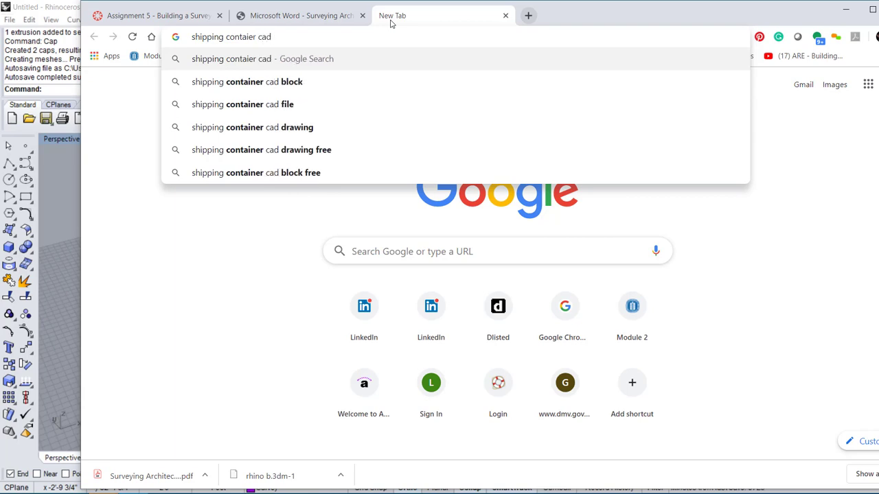
{"action": "type", "text": " block"}
{"action": "key", "text": "Return"}
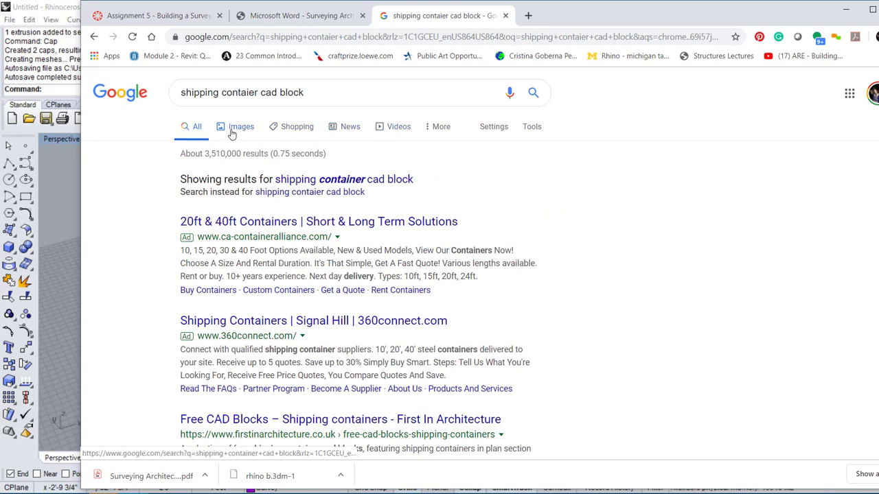
- Find the First In Architecture 20ft container drawing among the image results and open its Free CAD Blocks page
{"action": "left_click", "coordinate": [234, 131]}
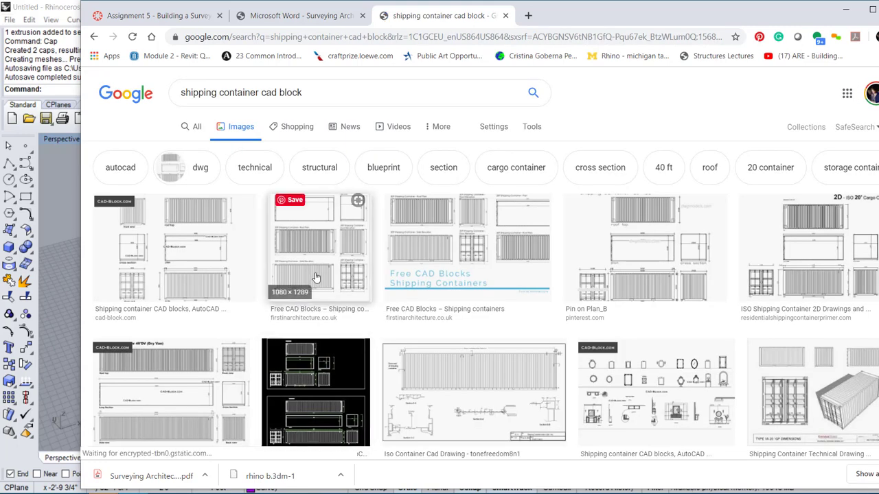
{"action": "left_click", "coordinate": [307, 266]}
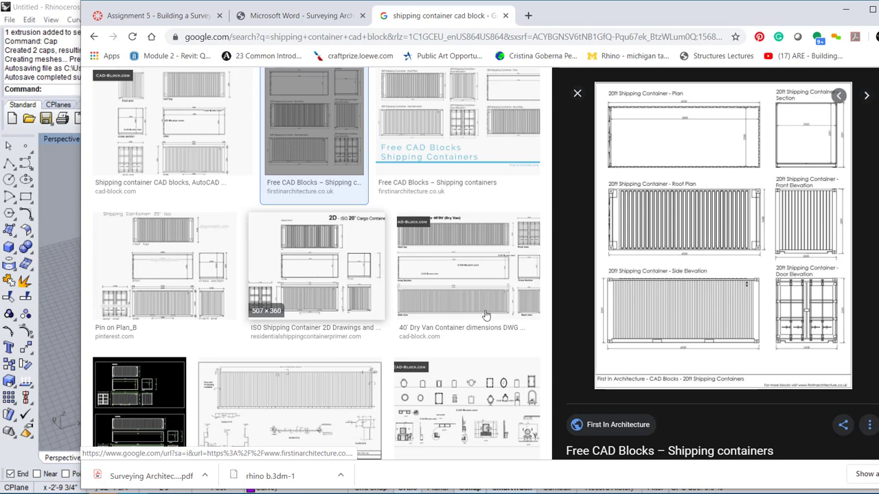
{"action": "left_click", "coordinate": [626, 269]}
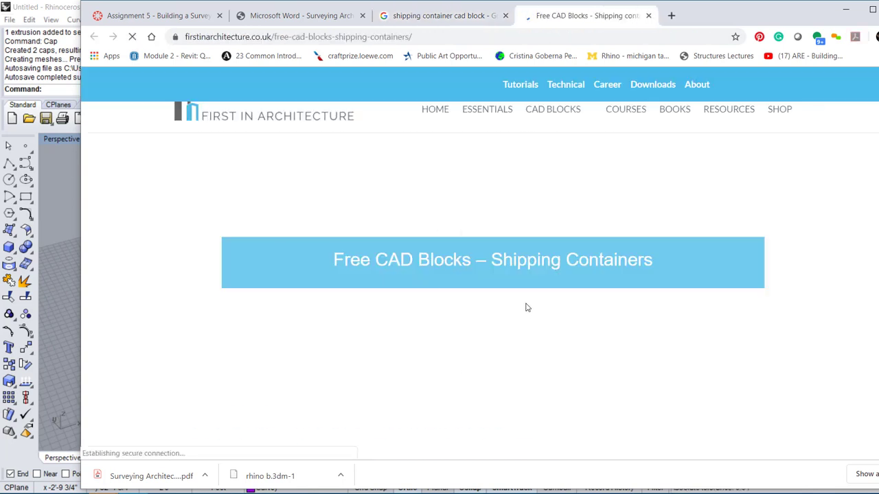
- Examine the dimensioned plans, sections and elevations of the 20ft and 40ft shipping containers on the page
{"action": "scroll", "coordinate": [353, 337], "scroll_direction": "down", "scroll_amount": 10}
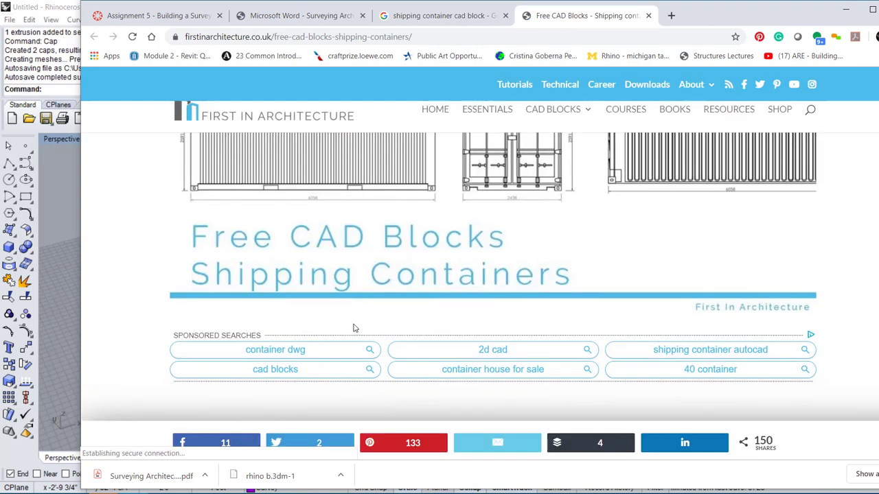
{"action": "scroll", "coordinate": [353, 322], "scroll_direction": "up", "scroll_amount": 3}
{"action": "scroll", "coordinate": [353, 321], "scroll_direction": "down", "scroll_amount": 6}
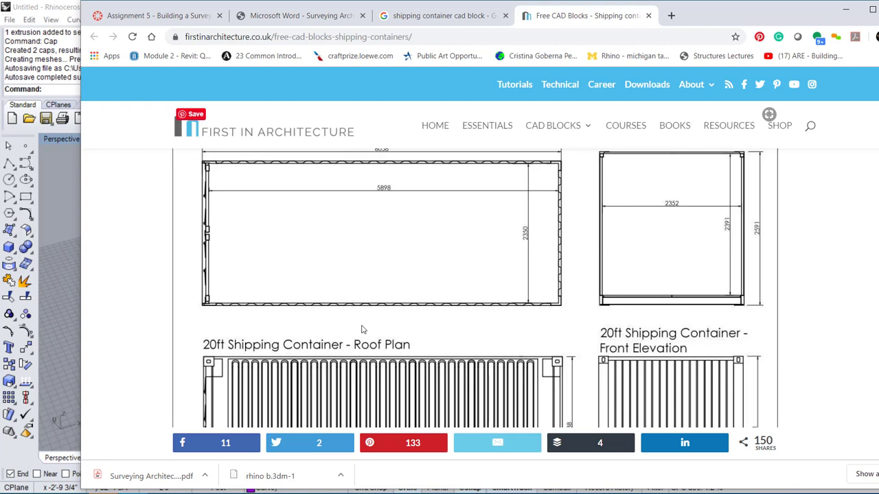
{"action": "scroll", "coordinate": [354, 315], "scroll_direction": "down", "scroll_amount": 3}
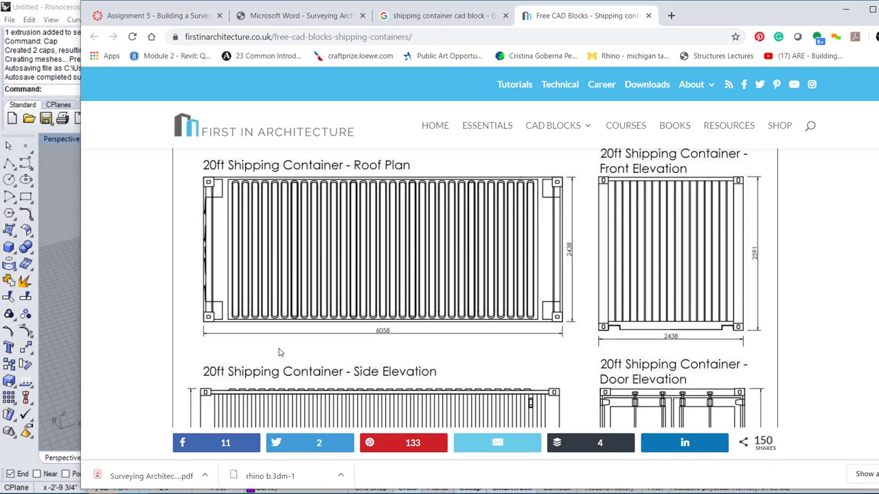
{"action": "scroll", "coordinate": [279, 353], "scroll_direction": "down", "scroll_amount": 3}
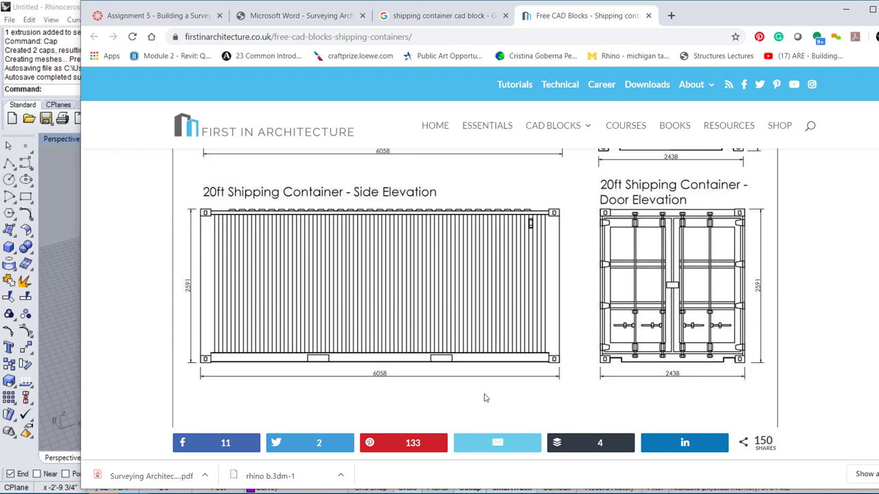
{"action": "scroll", "coordinate": [414, 366], "scroll_direction": "down", "scroll_amount": 5}
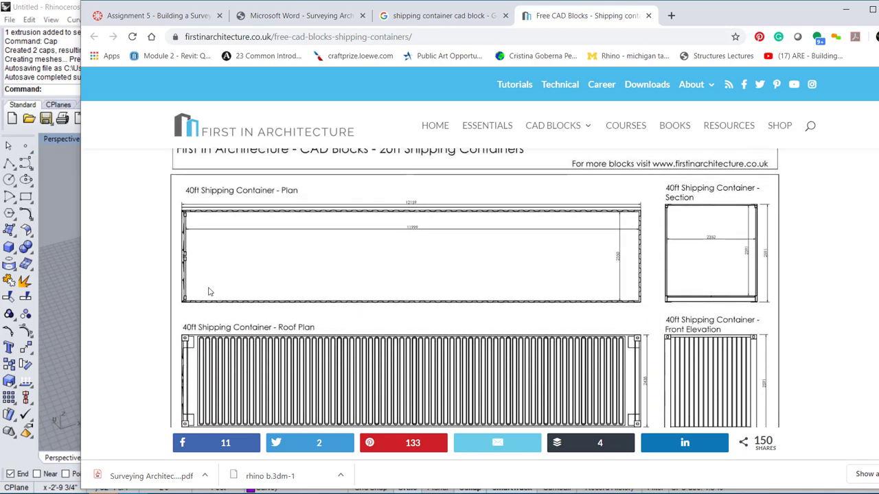
{"action": "scroll", "coordinate": [210, 295], "scroll_direction": "up", "scroll_amount": 5}
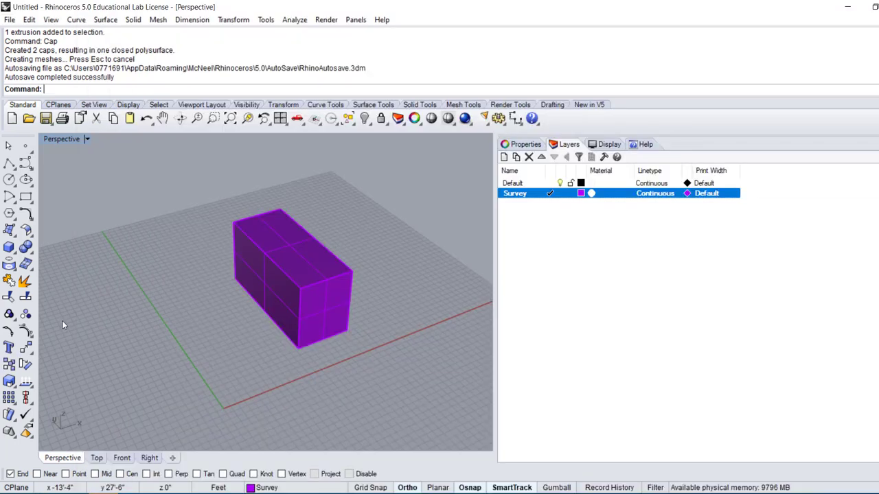
- Switch back to Rhino and restore the four-viewport layout from the maximized Perspective view
{"action": "left_click", "coordinate": [62, 321]}
{"action": "double_click", "coordinate": [60, 140]}
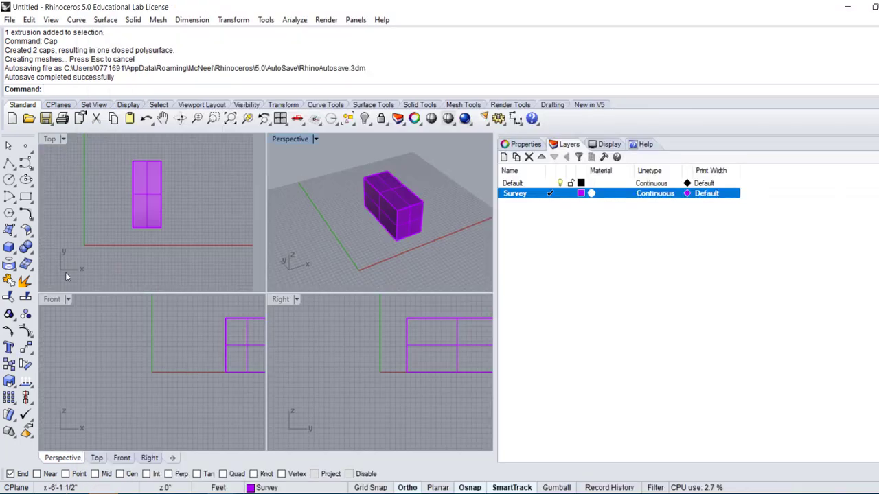
{"action": "left_click", "coordinate": [9, 163]}
{"action": "scroll", "coordinate": [231, 174], "scroll_direction": "up", "scroll_amount": 3}
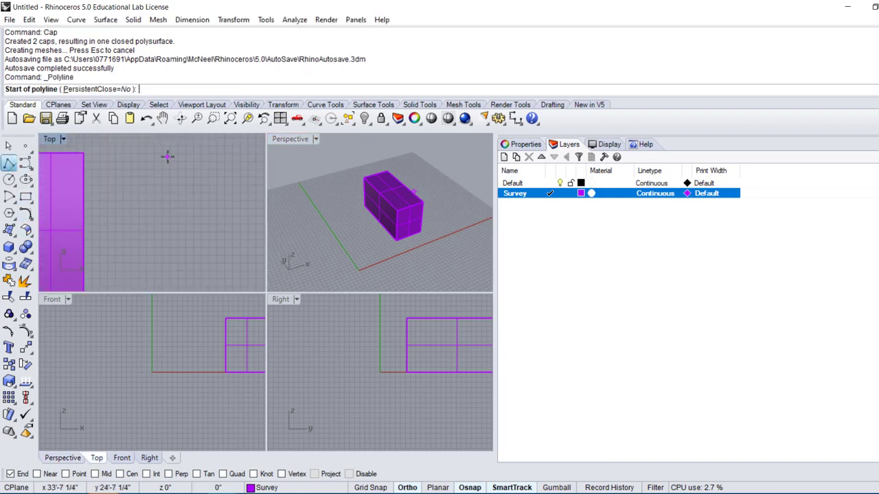
{"action": "left_click", "coordinate": [168, 162]}
{"action": "left_click", "coordinate": [171, 166]}
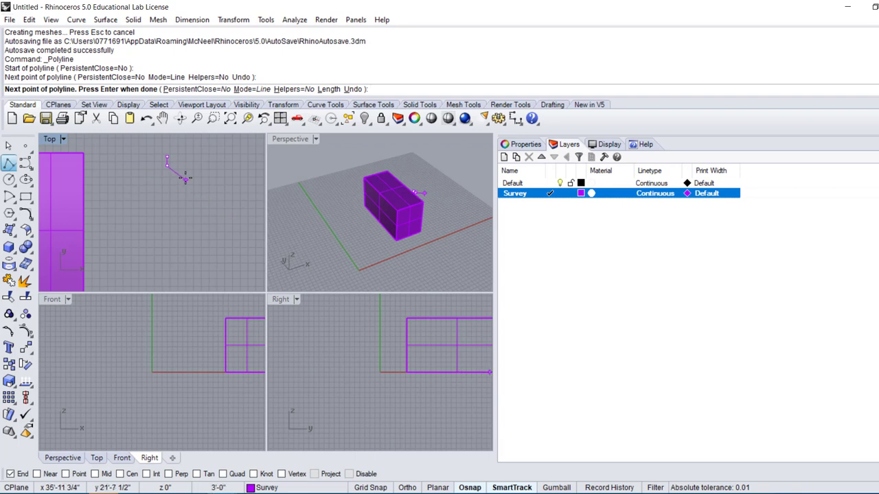
{"action": "scroll", "coordinate": [171, 165], "scroll_direction": "up", "scroll_amount": 2}
{"action": "left_click", "coordinate": [149, 158]}
{"action": "left_click", "coordinate": [168, 216]}
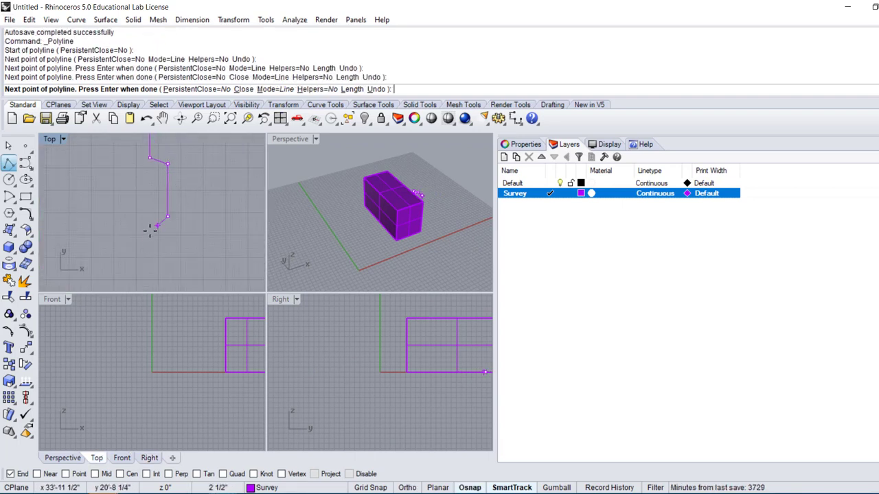
{"action": "left_click", "coordinate": [154, 238]}
{"action": "left_click", "coordinate": [149, 278]}
{"action": "left_click", "coordinate": [170, 285]}
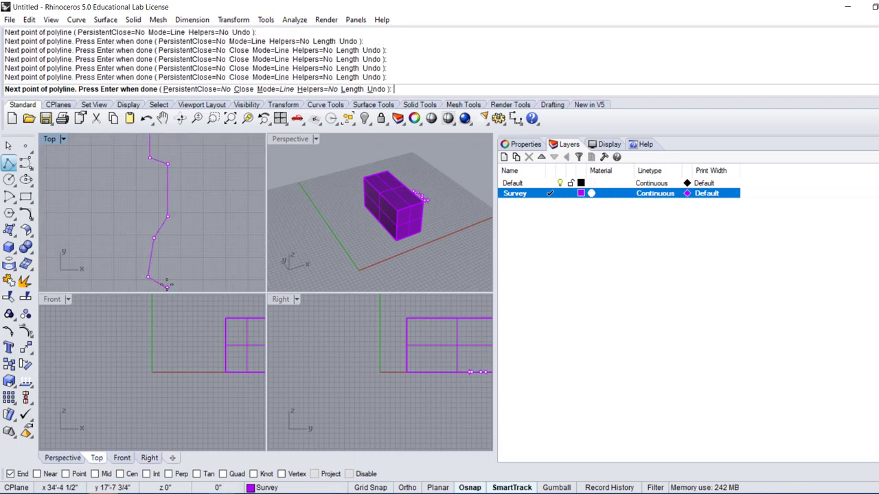
{"action": "scroll", "coordinate": [167, 237], "scroll_direction": "down", "scroll_amount": 2}
{"action": "middle_click", "coordinate": [169, 233]}
{"action": "scroll", "coordinate": [160, 248], "scroll_direction": "up", "scroll_amount": 2}
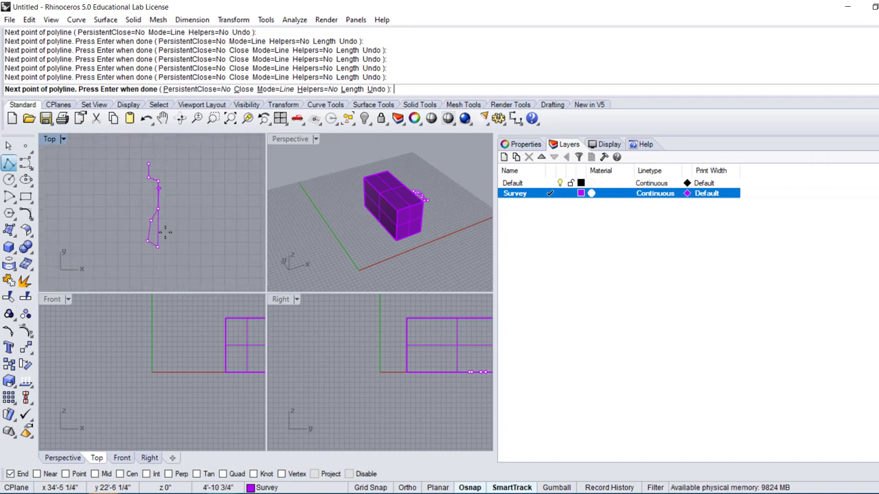
{"action": "left_click", "coordinate": [156, 280]}
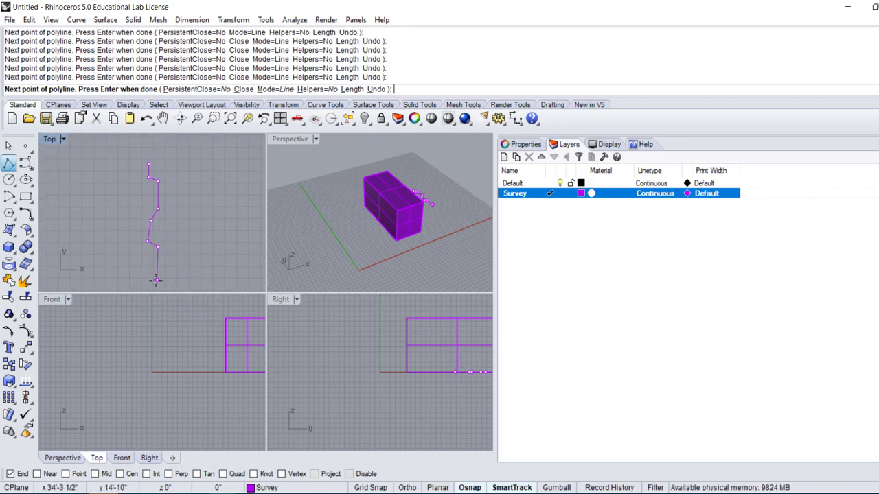
{"action": "left_click", "coordinate": [149, 287]}
{"action": "middle_click", "coordinate": [153, 292]}
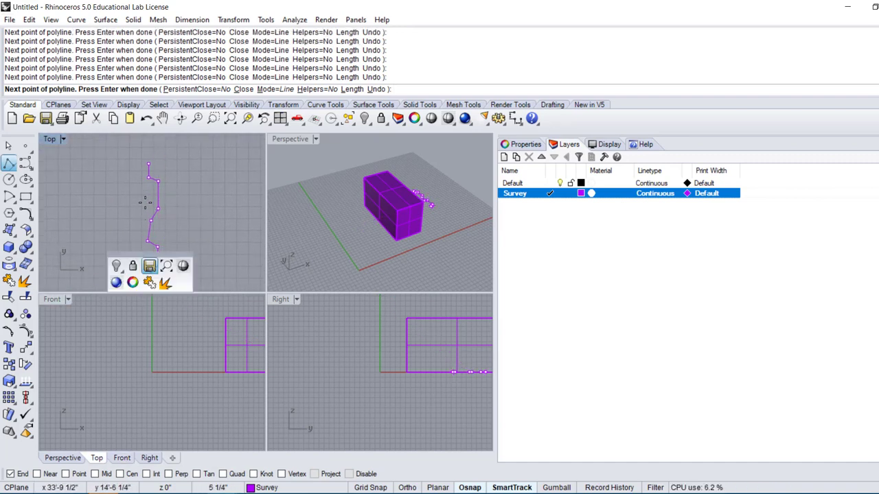
{"action": "scroll", "coordinate": [145, 201], "scroll_direction": "up", "scroll_amount": 2}
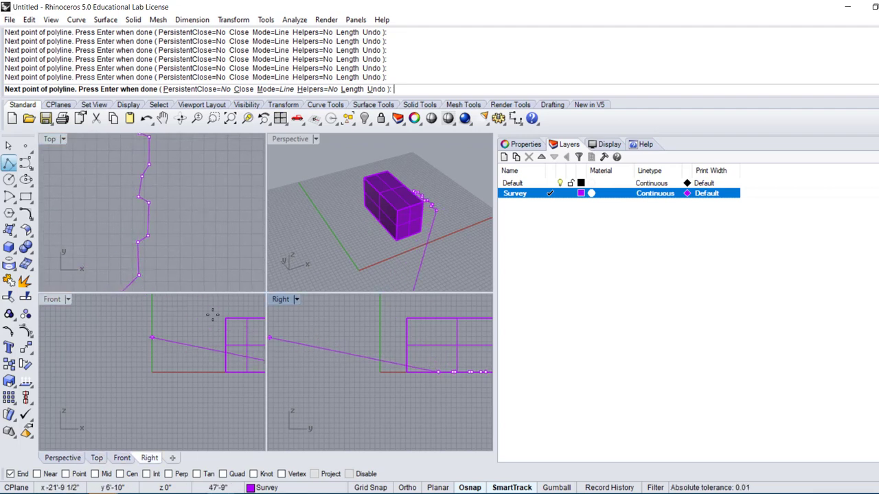
{"action": "key", "text": "Escape"}
- Maximize the Top viewport and start a new polyline by placing its first point in the empty area beside the box
{"action": "double_click", "coordinate": [51, 140]}
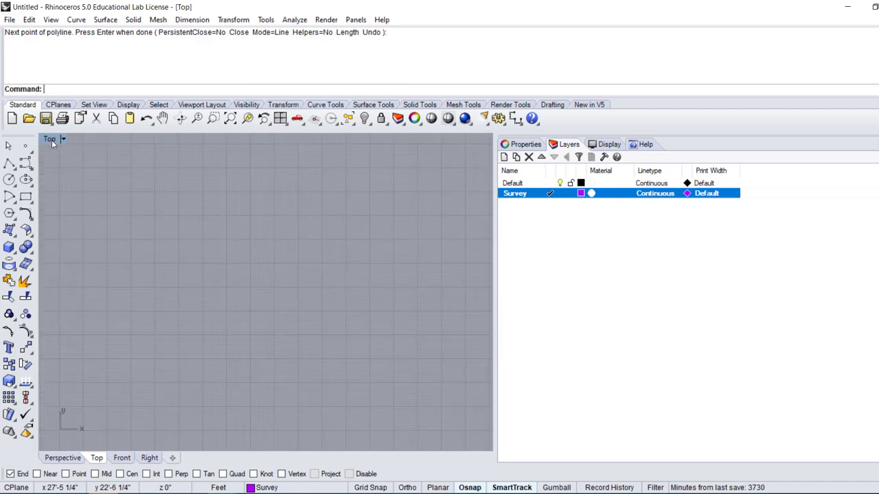
{"action": "scroll", "coordinate": [321, 292], "scroll_direction": "down", "scroll_amount": 2}
{"action": "scroll", "coordinate": [302, 291], "scroll_direction": "up", "scroll_amount": 2}
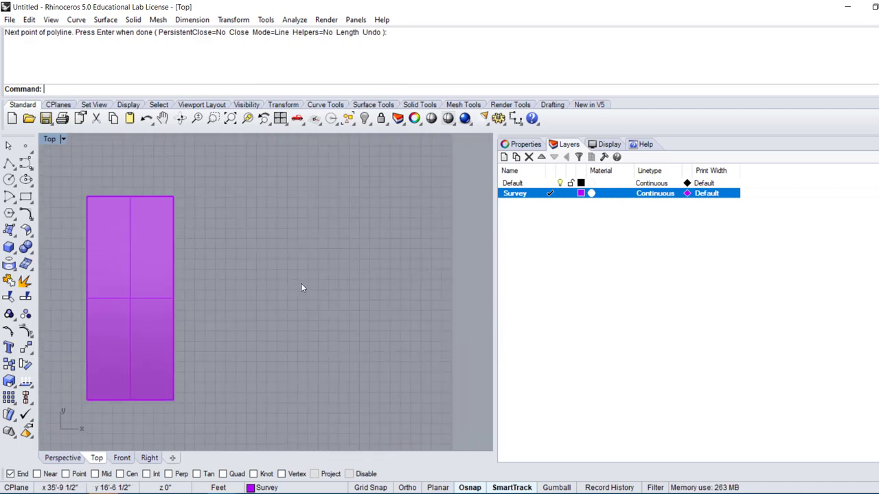
{"action": "middle_click", "coordinate": [302, 289]}
{"action": "right_click_drag", "start_coordinate": [212, 289], "coordinate": [172, 296]}
{"action": "scroll", "coordinate": [259, 222], "scroll_direction": "up", "scroll_amount": 2}
{"action": "right_click", "coordinate": [238, 255]}
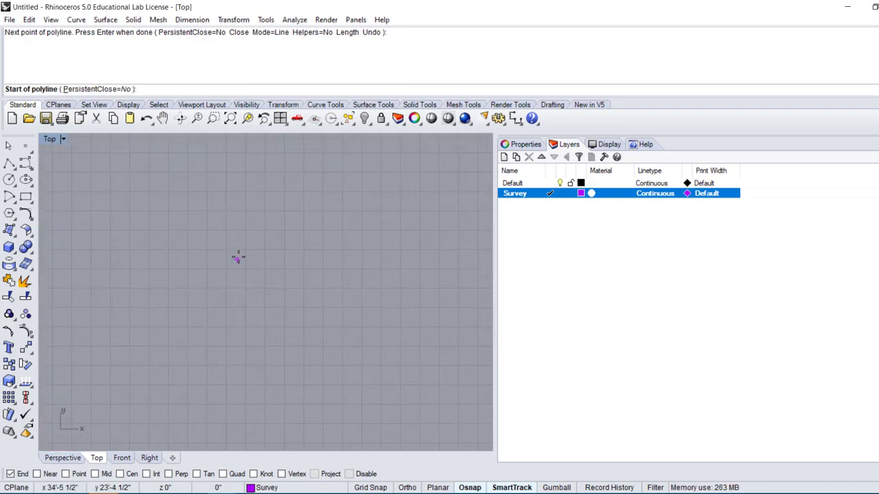
{"action": "scroll", "coordinate": [238, 254], "scroll_direction": "down", "scroll_amount": 2}
{"action": "right_click_drag", "start_coordinate": [237, 255], "coordinate": [257, 242]}
{"action": "scroll", "coordinate": [255, 235], "scroll_direction": "down", "scroll_amount": 1}
{"action": "scroll", "coordinate": [244, 240], "scroll_direction": "up", "scroll_amount": 2}
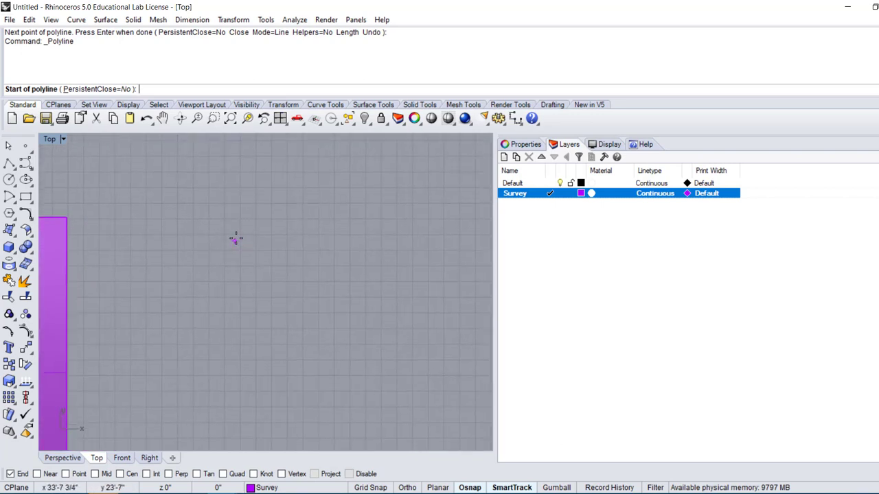
{"action": "left_click", "coordinate": [263, 230]}
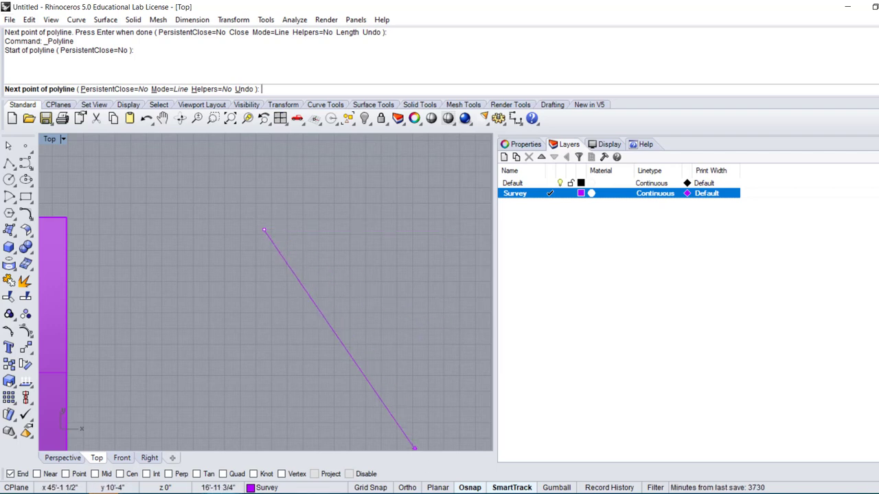
- Turn Ortho on and finish the polyline as a single vertical segment 19'10" long, running downward from its start point
{"action": "left_click", "coordinate": [407, 488]}
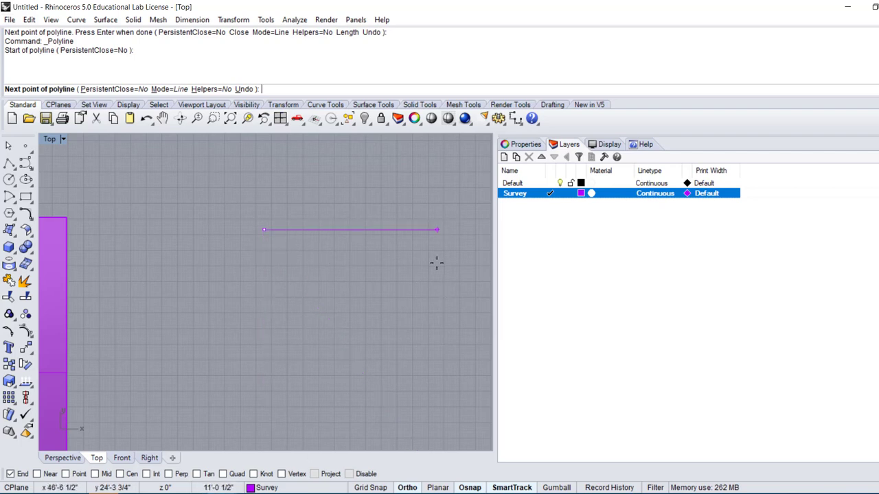
{"action": "key", "text": "F8"}
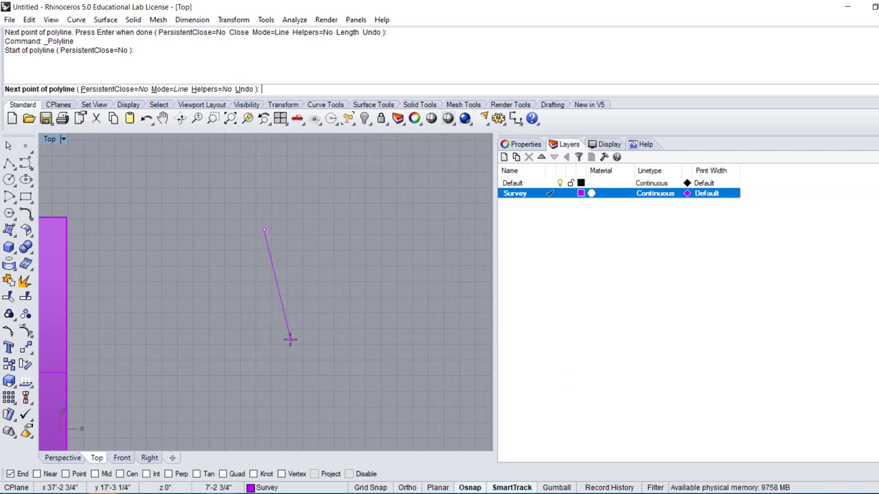
{"action": "key", "text": "F8"}
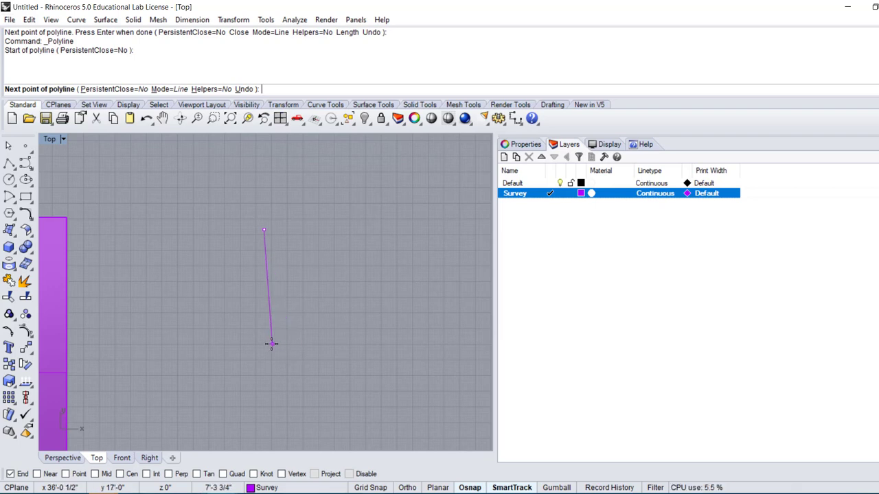
{"action": "middle_click", "coordinate": [249, 297]}
{"action": "right_click_drag", "start_coordinate": [243, 241], "coordinate": [242, 193]}
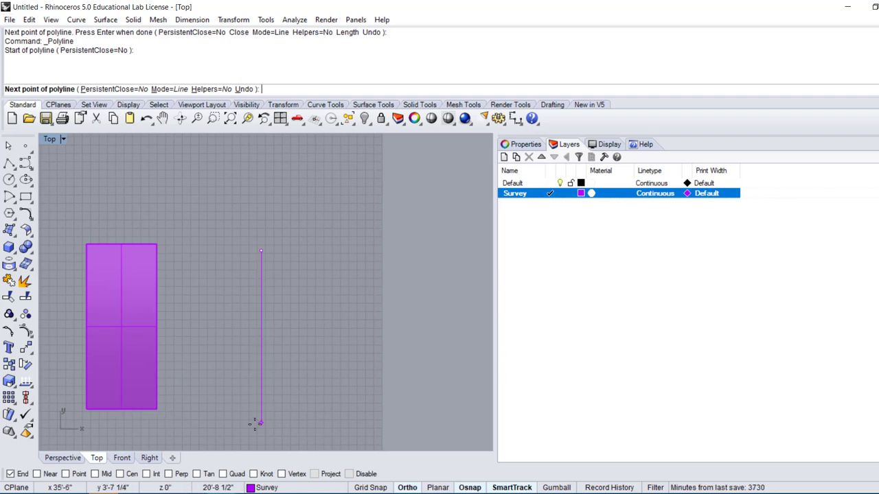
{"action": "type", "text": "19'10\""}
{"action": "key", "text": "Return"}
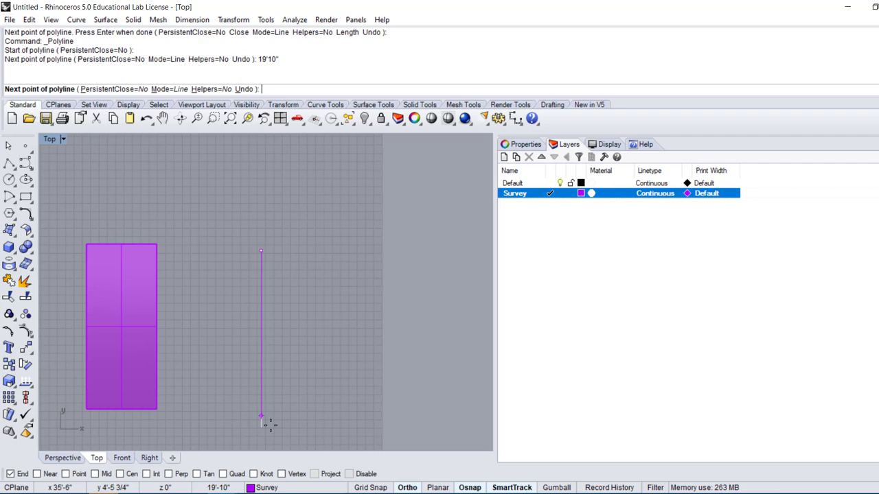
{"action": "left_click", "coordinate": [235, 390]}
{"action": "key", "text": "Return"}
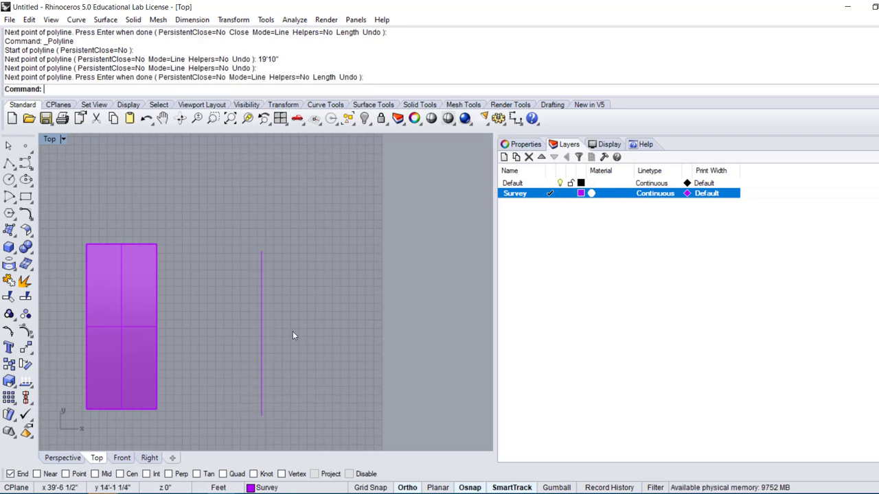
- Create a new layer named Wall
{"action": "right_click_drag", "start_coordinate": [288, 305], "coordinate": [251, 216]}
{"action": "scroll", "coordinate": [250, 216], "scroll_direction": "up", "scroll_amount": 2}
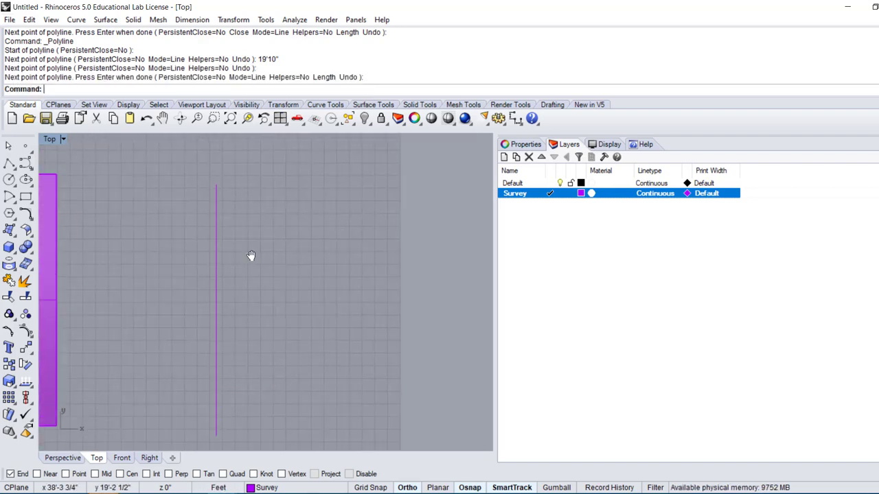
{"action": "right_click_drag", "start_coordinate": [250, 255], "coordinate": [260, 202]}
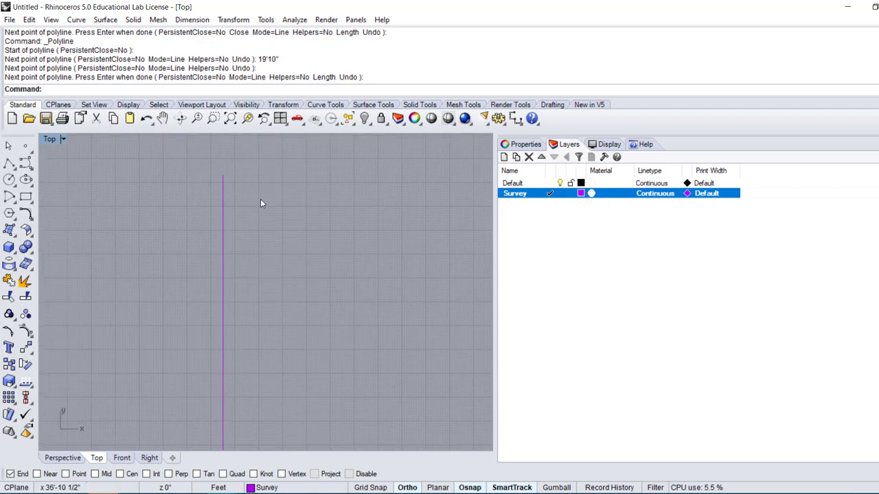
{"action": "right_click", "coordinate": [542, 237]}
{"action": "left_click", "coordinate": [564, 241]}
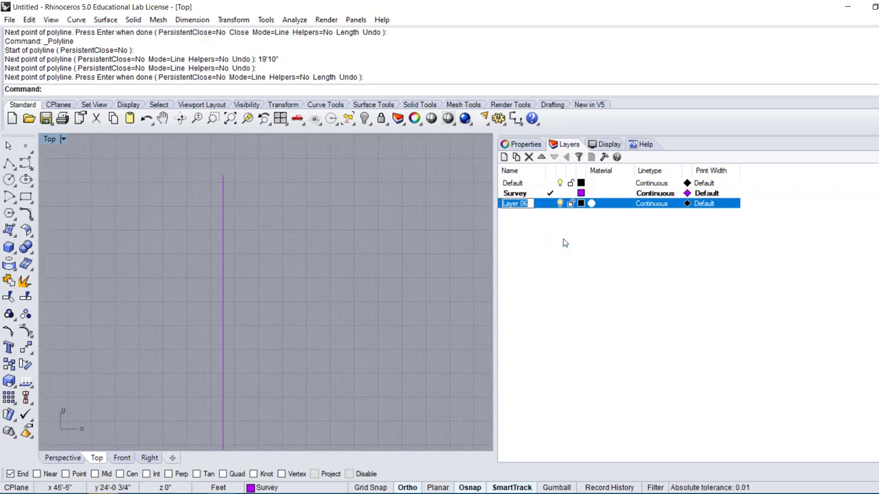
{"action": "type", "text": "C"}
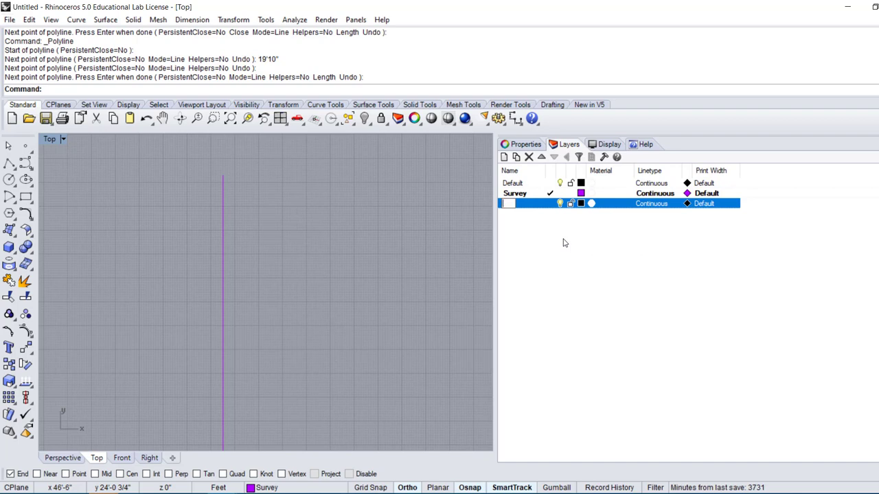
{"action": "type", "text": "Wall"}
{"action": "key", "text": "Return"}
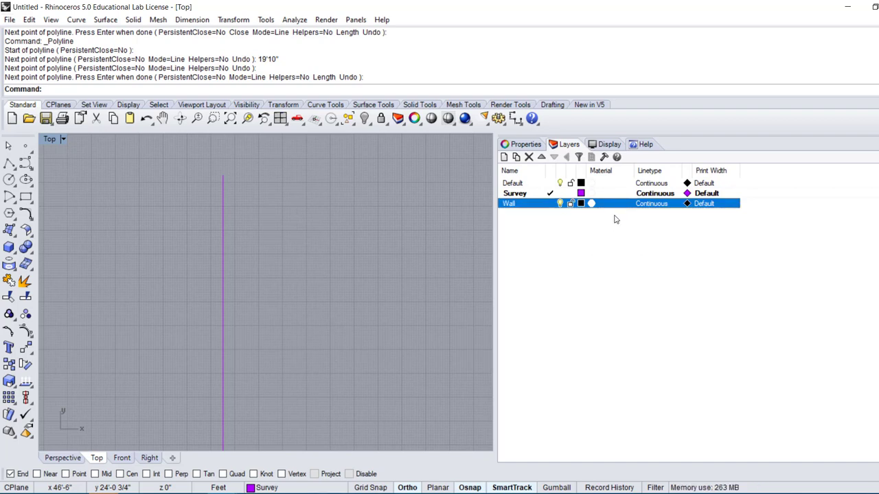
- Color the Wall layer green and make it the current layer
{"action": "left_click", "coordinate": [580, 204]}
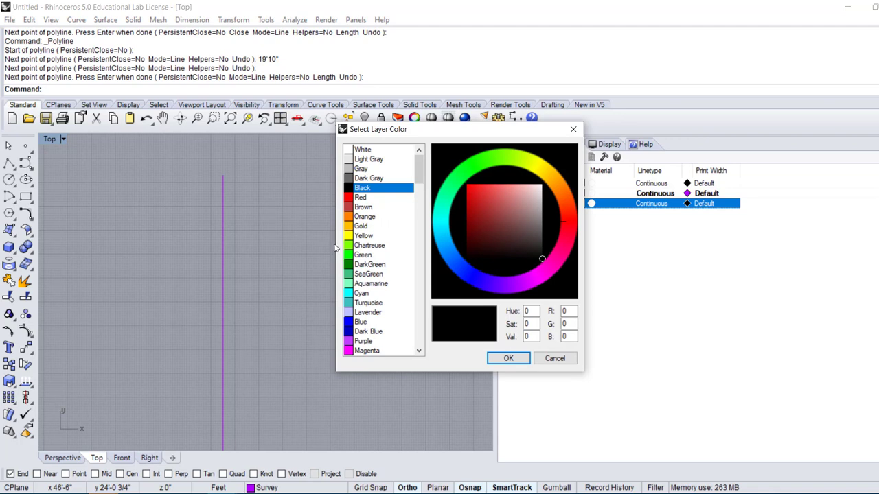
{"action": "left_click", "coordinate": [362, 255]}
{"action": "double_click", "coordinate": [363, 255]}
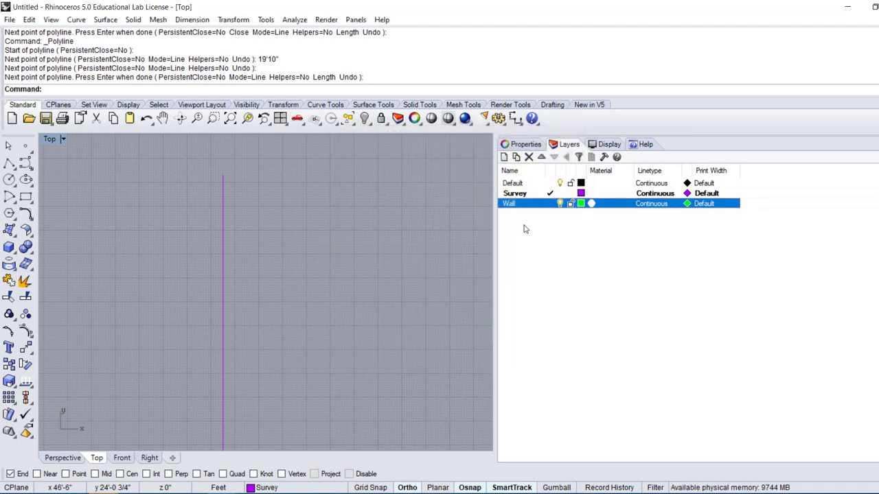
{"action": "left_click", "coordinate": [550, 204]}
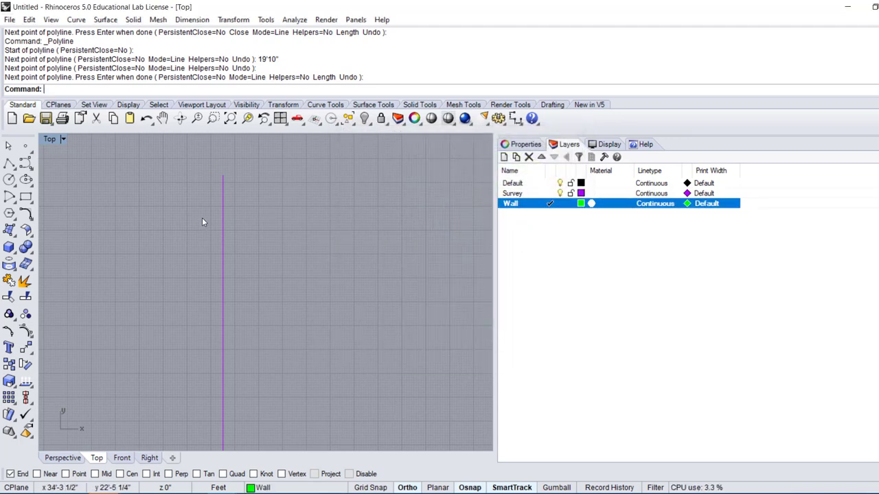
{"action": "type", "text": "Line"}
{"action": "key", "text": "Return"}
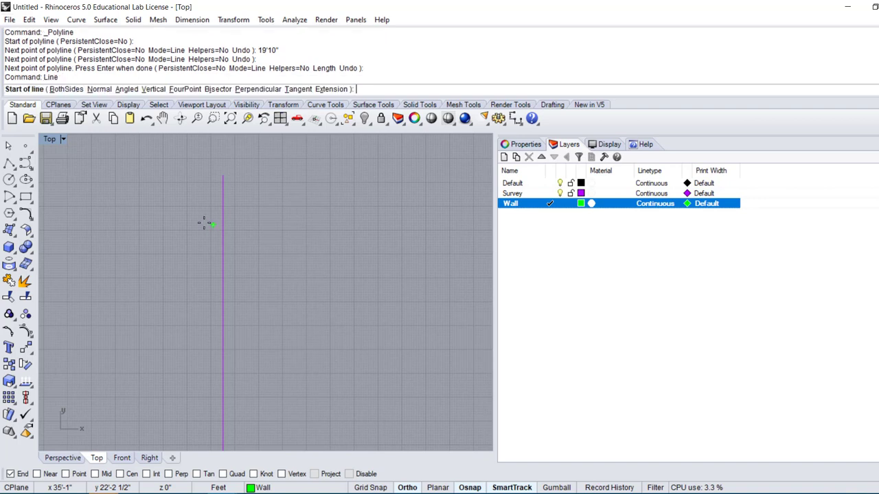
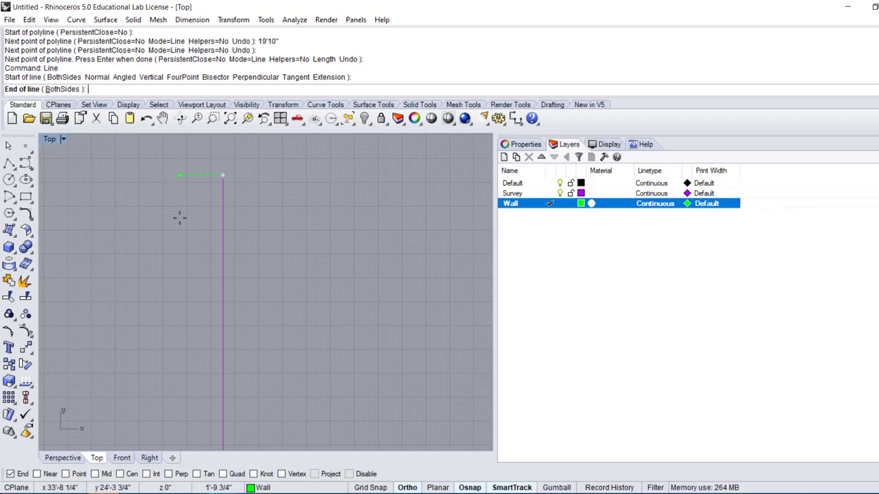
{"action": "key", "text": "Escape"}
- Draw a rectangle from the upper end of the vertical survey line with its opposite corner at @3.75",3.75"
{"action": "type", "text": "rec"}
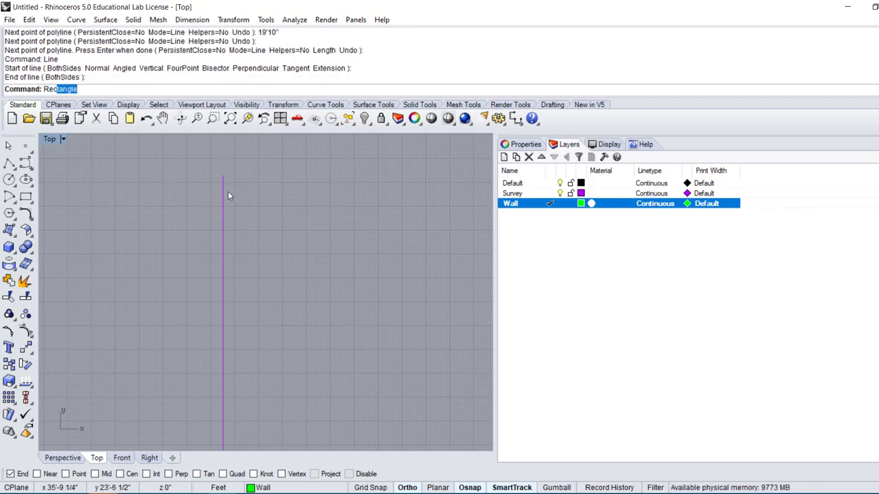
{"action": "key", "text": "Return"}
{"action": "left_click", "coordinate": [223, 176]}
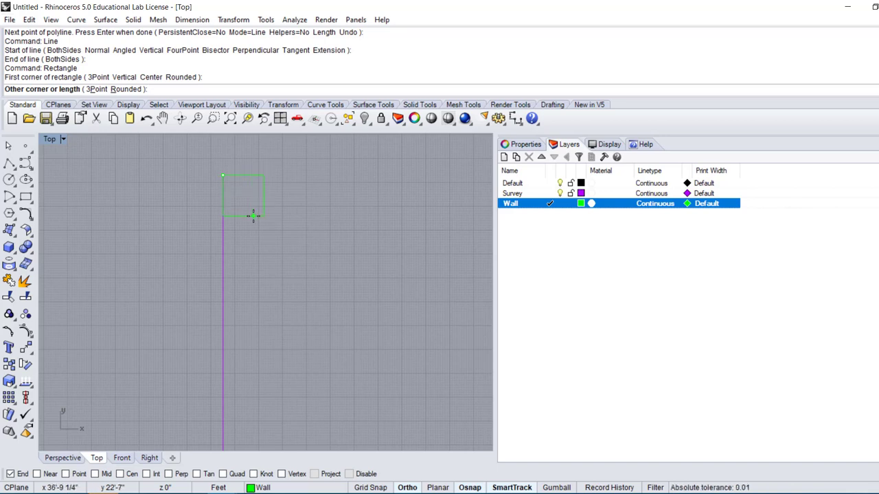
{"action": "type", "text": "@3.75"}
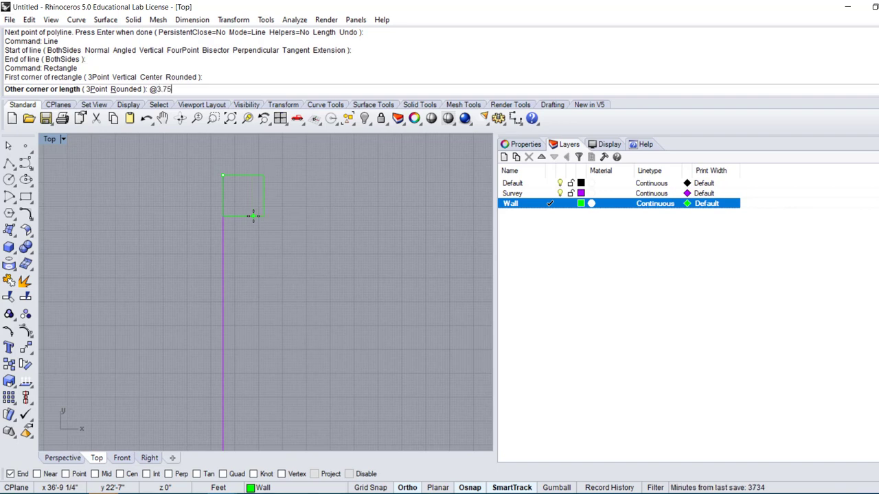
{"action": "type", "text": "'"}
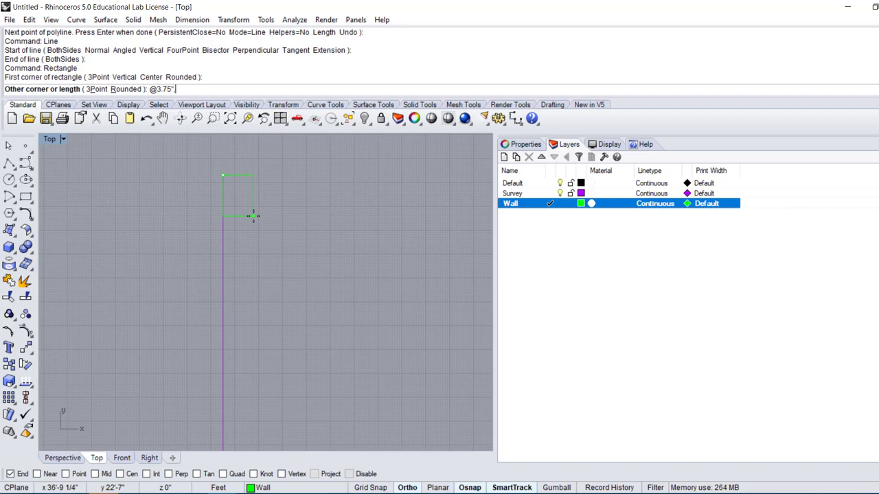
{"action": "type", "text": ",3.75\""}
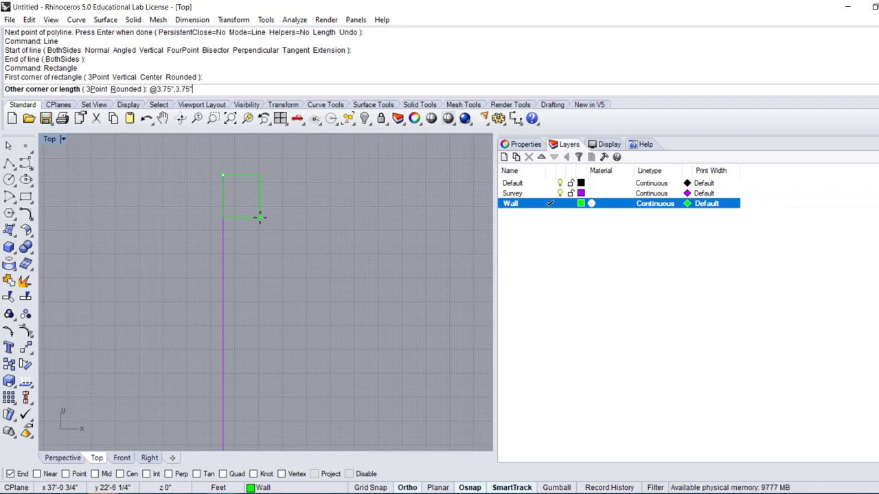
{"action": "key", "text": "Return"}
{"action": "scroll", "coordinate": [237, 173], "scroll_direction": "up", "scroll_amount": 5}
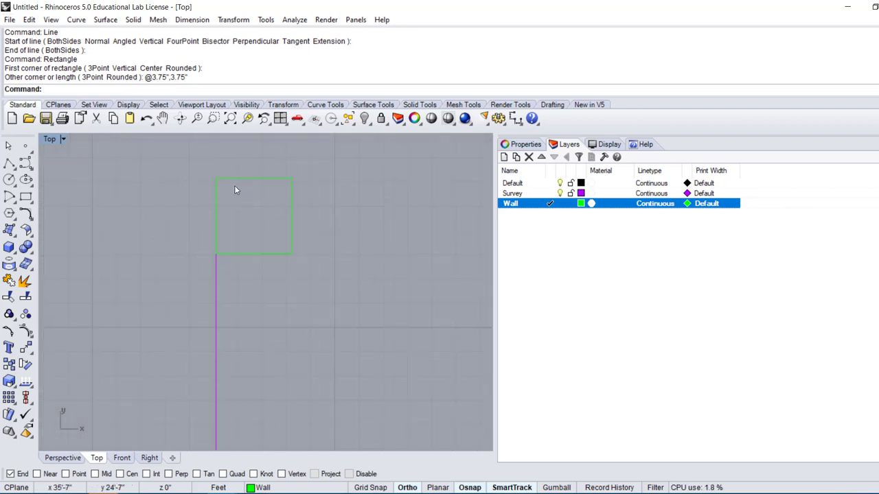
- Change the Wall layer's color to red and clear the rectangle's selection
{"action": "left_click", "coordinate": [234, 180]}
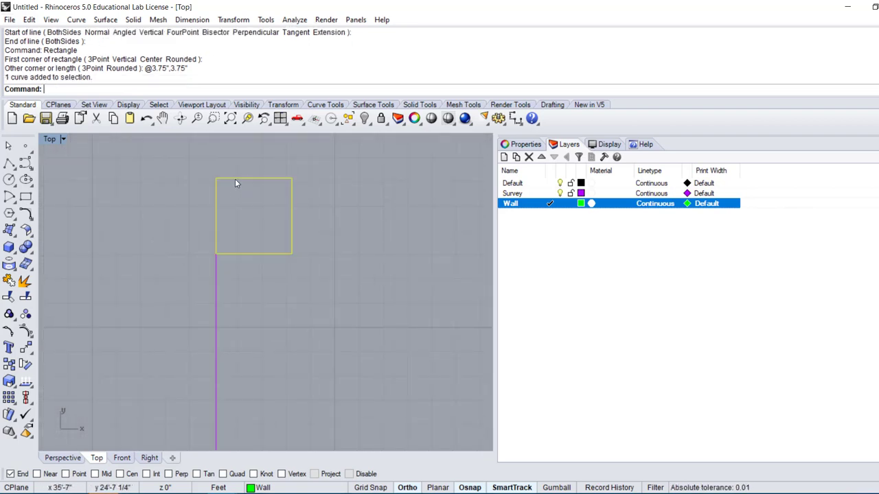
{"action": "left_click", "coordinate": [581, 204]}
{"action": "left_click", "coordinate": [460, 278]}
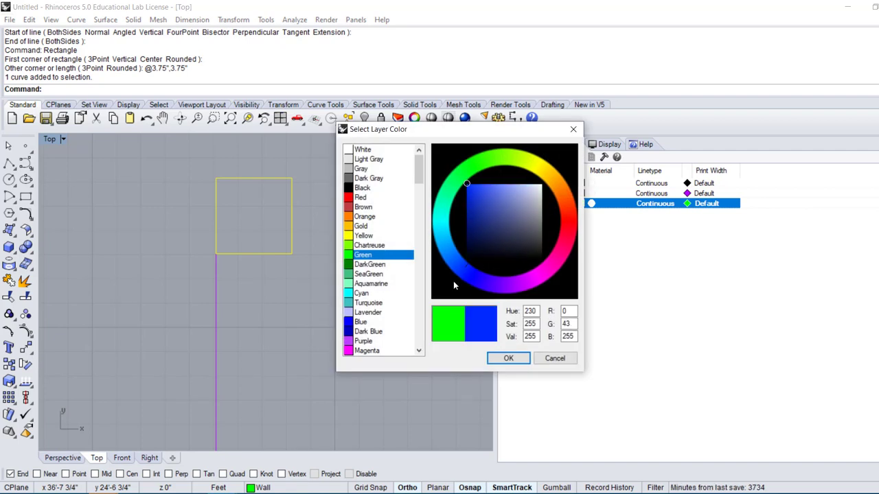
{"action": "left_click", "coordinate": [352, 197]}
{"action": "left_click", "coordinate": [508, 358]}
{"action": "key", "text": "Escape"}
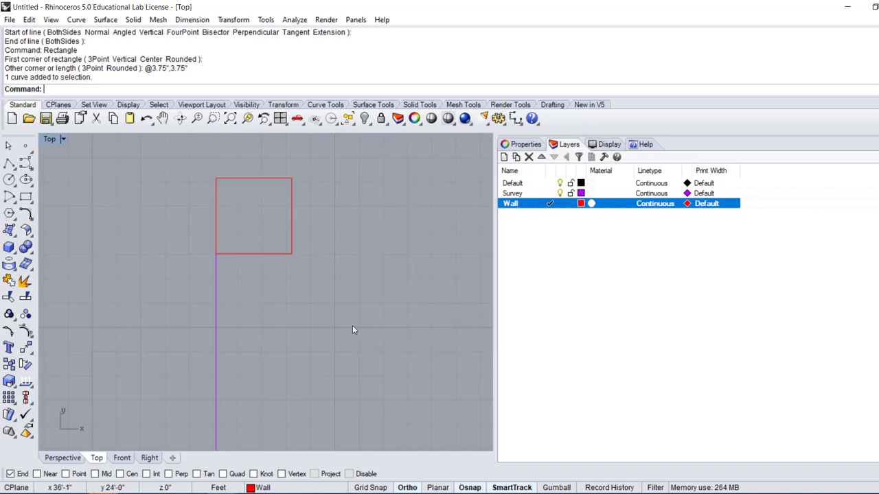
- Try to draw a line straight down from the square's lower-left corner with a length of 33.375
{"action": "scroll", "coordinate": [215, 255], "scroll_direction": "down", "scroll_amount": 5}
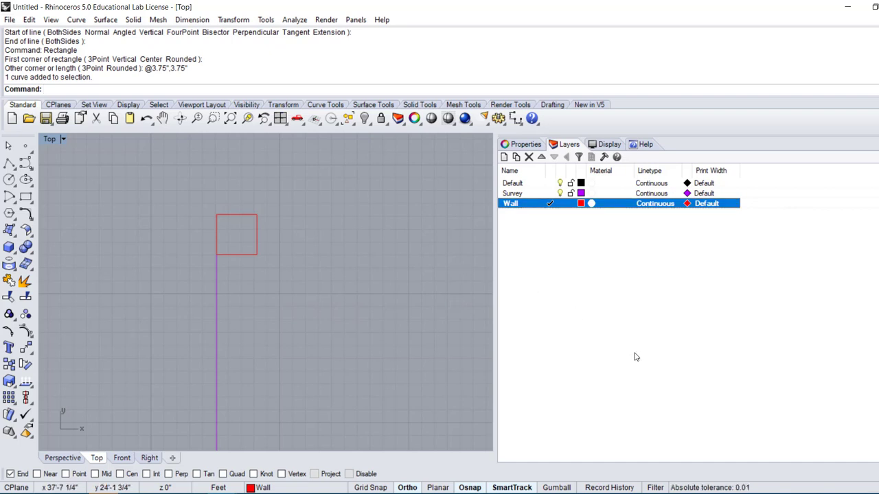
{"action": "type", "text": "line"}
{"action": "key", "text": "Return"}
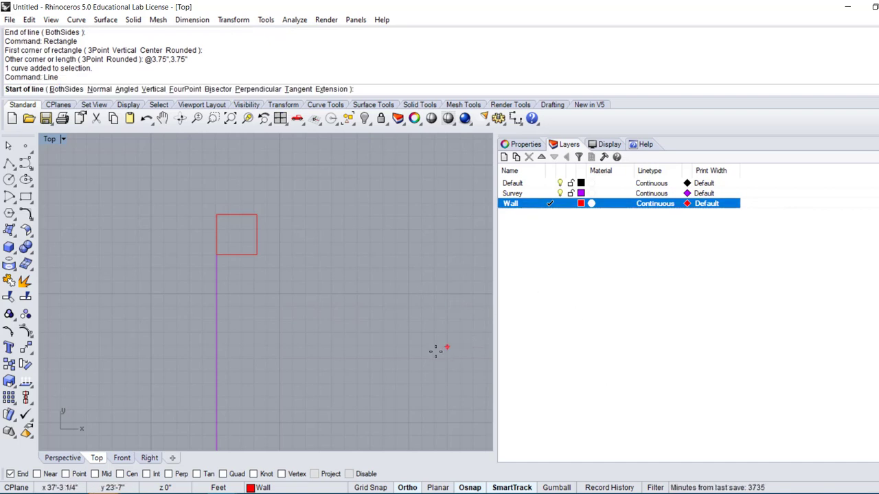
{"action": "left_click", "coordinate": [216, 253]}
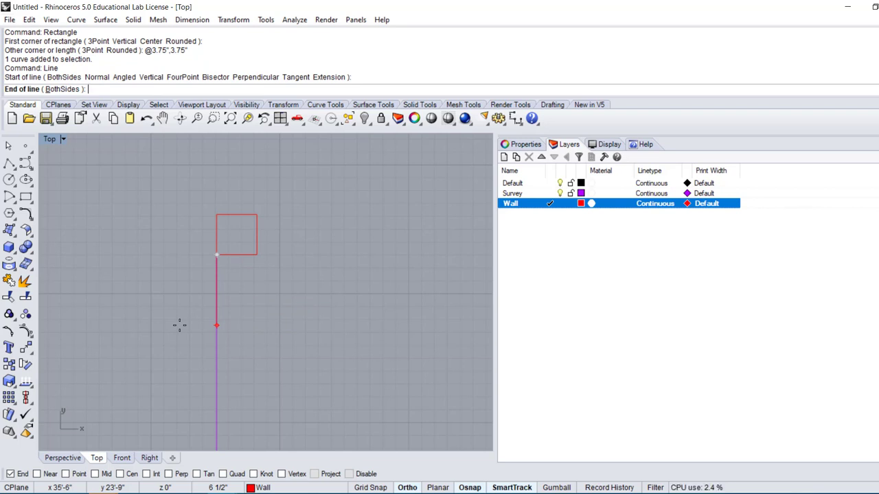
{"action": "type", "text": "3"}
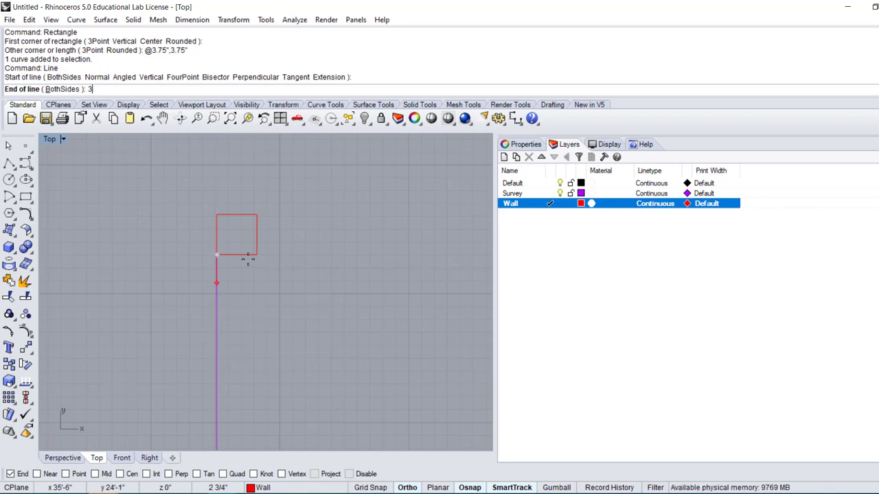
{"action": "type", "text": "3"}
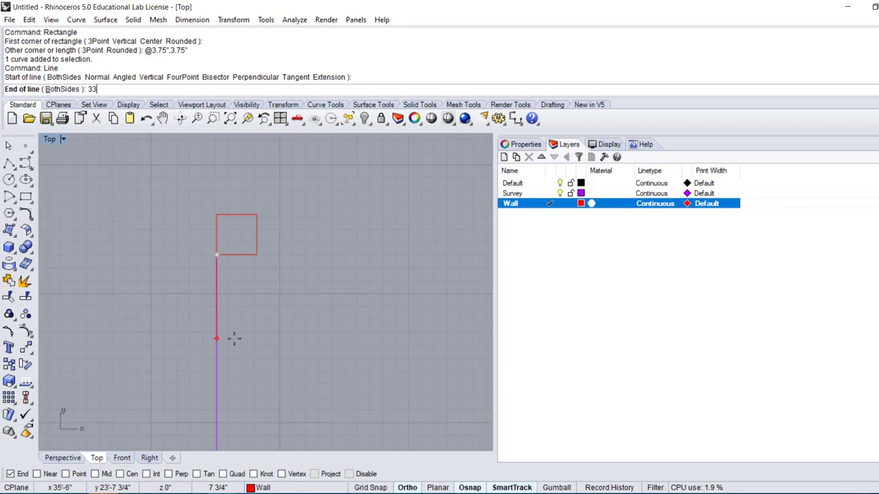
{"action": "type", "text": ".375"}
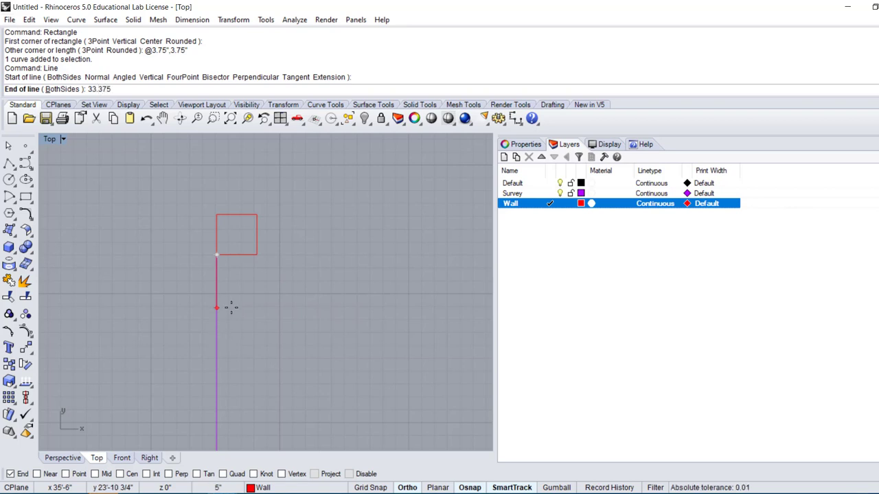
{"action": "key", "text": "Return"}
{"action": "scroll", "coordinate": [261, 322], "scroll_direction": "down", "scroll_amount": 3}
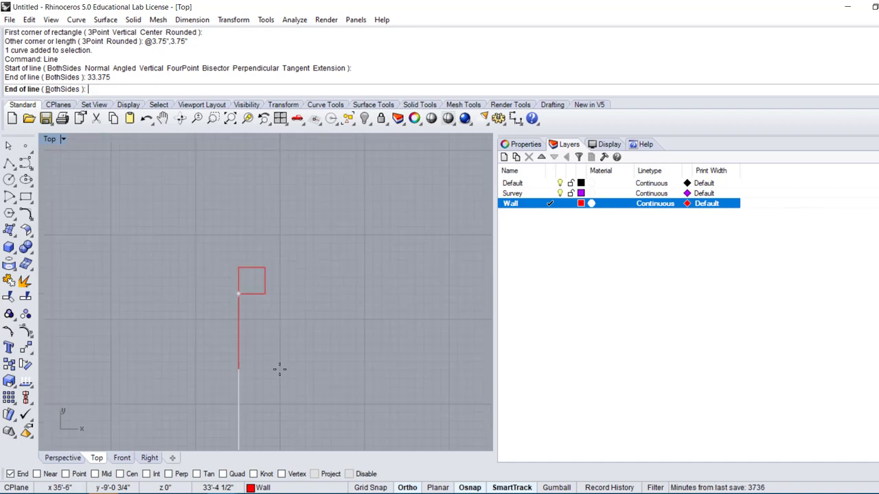
{"action": "middle_click", "coordinate": [269, 336]}
{"action": "key", "text": "ctrl+s"}
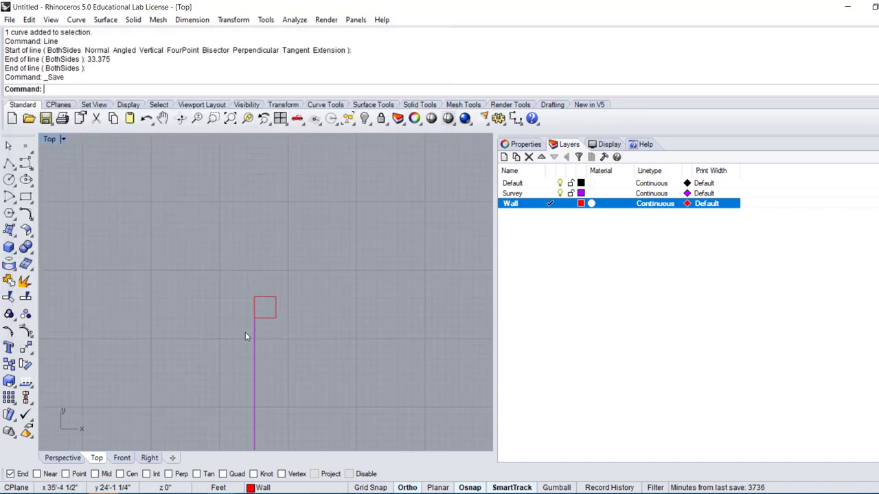
{"action": "scroll", "coordinate": [245, 331], "scroll_direction": "up", "scroll_amount": 3}
{"action": "key", "text": "ctrl+s"}
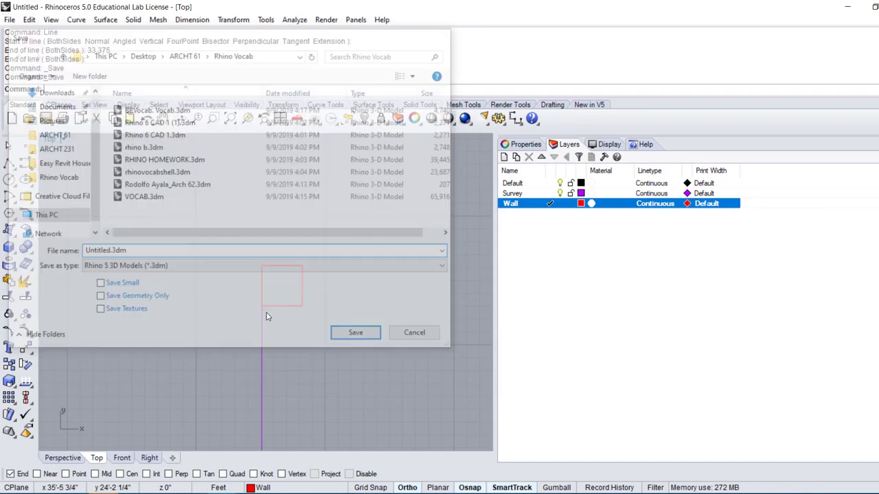
{"action": "key", "text": "Escape"}
- Draw a 3.375" line straight down from the square's lower-left corner
{"action": "key", "text": "Return"}
{"action": "left_click", "coordinate": [261, 306]}
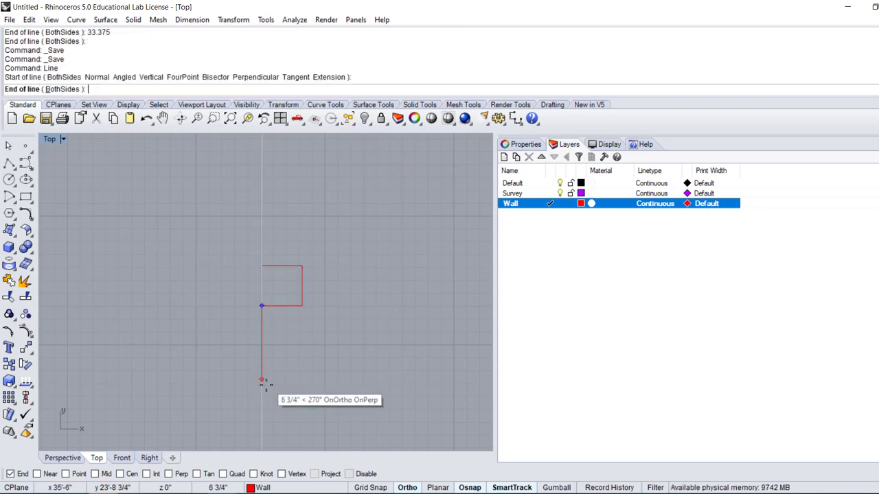
{"action": "type", "text": "3.375"}
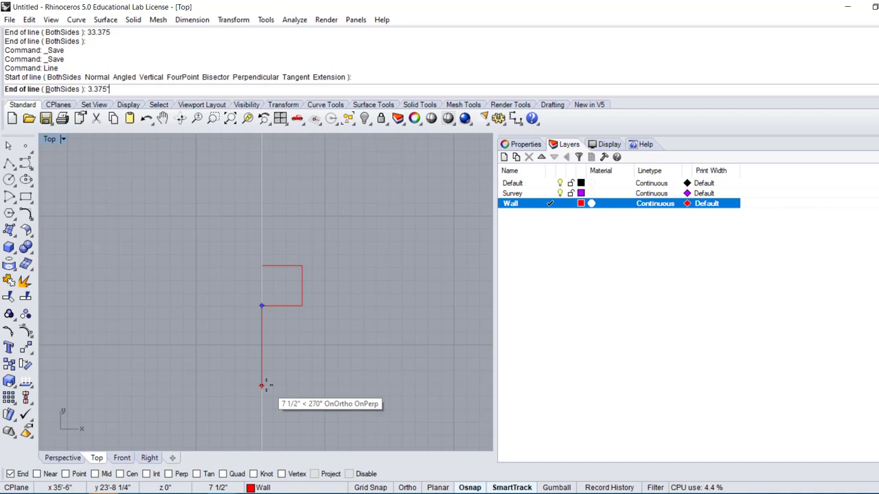
{"action": "key", "text": "Return"}
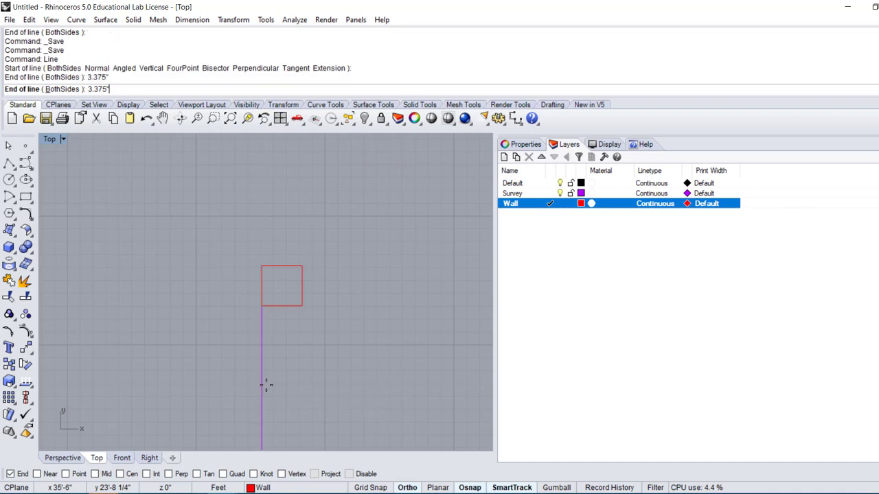
- Inspect how the new wall line below the square lies against the vertical survey line
{"action": "scroll", "coordinate": [274, 373], "scroll_direction": "down", "scroll_amount": 2}
{"action": "middle_click", "coordinate": [274, 355]}
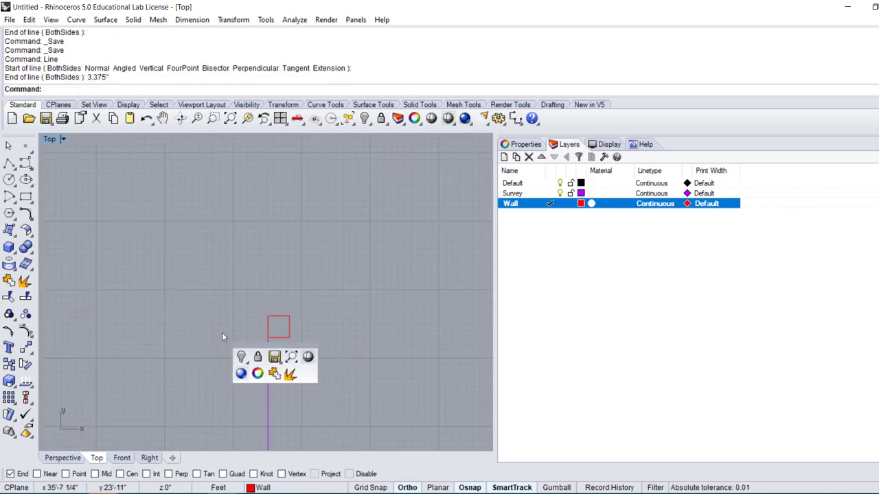
{"action": "scroll", "coordinate": [221, 336], "scroll_direction": "down", "scroll_amount": 1}
{"action": "right_click_drag", "start_coordinate": [226, 357], "coordinate": [305, 226]}
{"action": "left_click", "coordinate": [307, 210]}
{"action": "scroll", "coordinate": [311, 237], "scroll_direction": "down", "scroll_amount": 3}
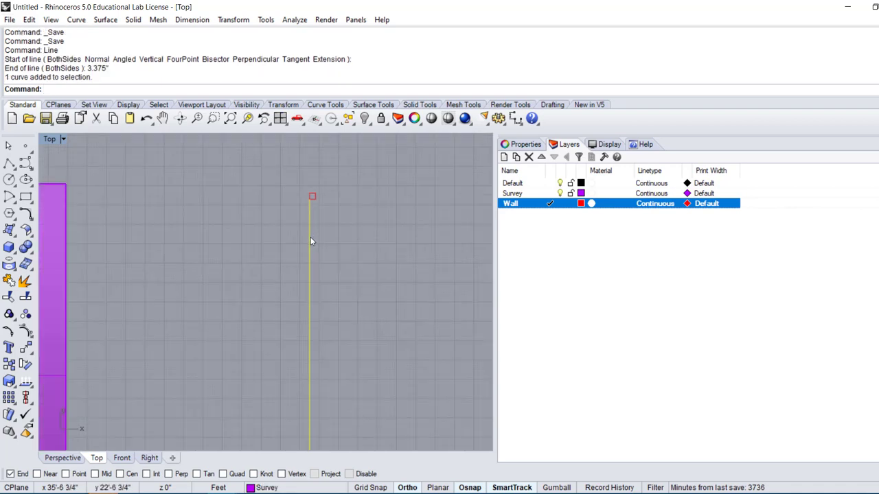
{"action": "scroll", "coordinate": [297, 261], "scroll_direction": "up", "scroll_amount": 2}
{"action": "key", "text": "Escape"}
{"action": "scroll", "coordinate": [323, 206], "scroll_direction": "up", "scroll_amount": 5}
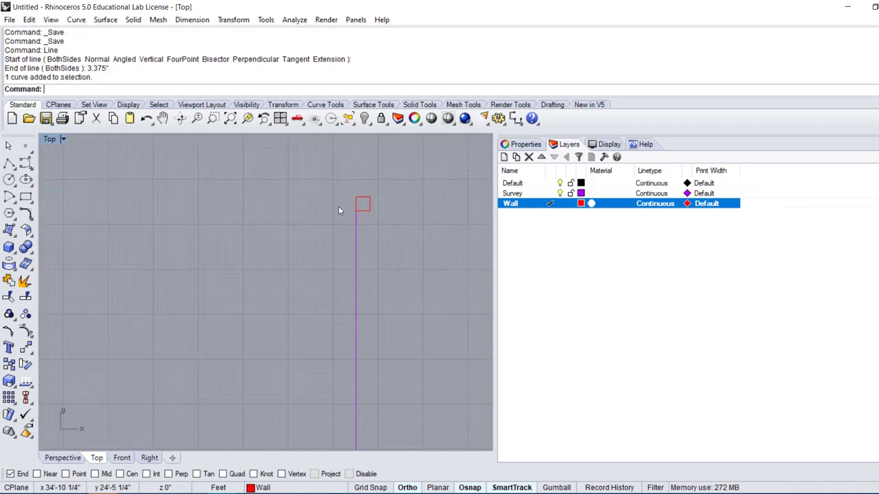
{"action": "left_click", "coordinate": [368, 212]}
{"action": "key", "text": "Escape"}
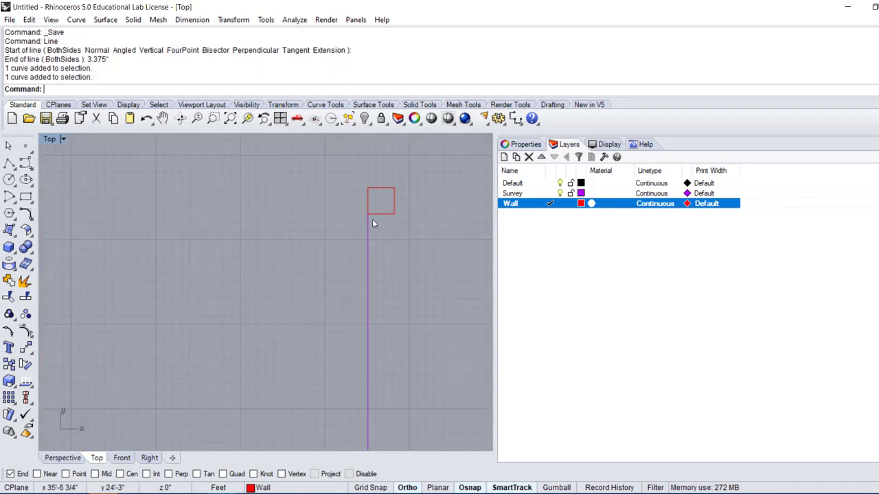
{"action": "key", "text": "Return"}
{"action": "key", "text": "Escape"}
- Move the vertical survey line about 1 1/2" to the left, clear of the wall linework
{"action": "left_click", "coordinate": [365, 275]}
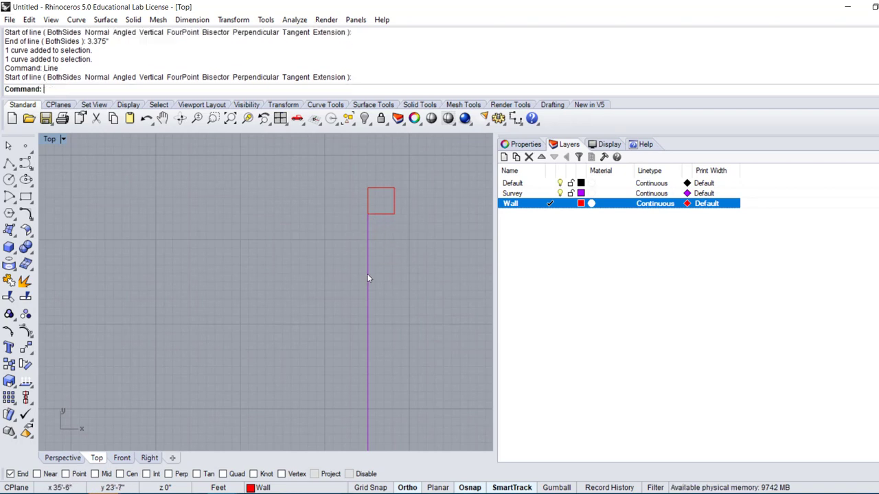
{"action": "type", "text": "M"}
{"action": "key", "text": "Return"}
{"action": "left_click", "coordinate": [361, 276]}
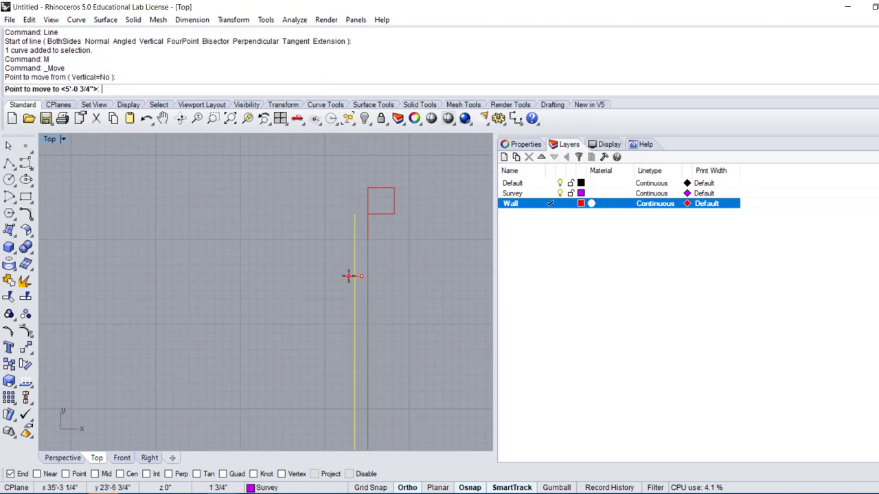
{"action": "key", "text": "F8"}
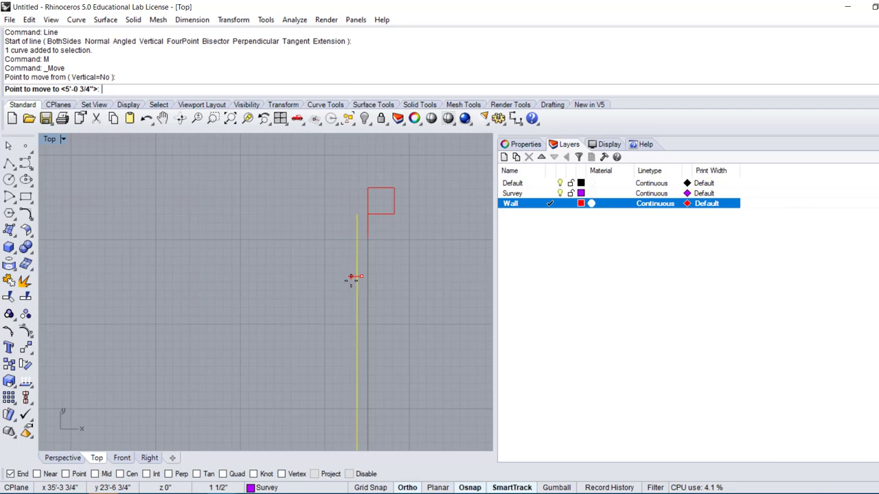
{"action": "left_click", "coordinate": [351, 275]}
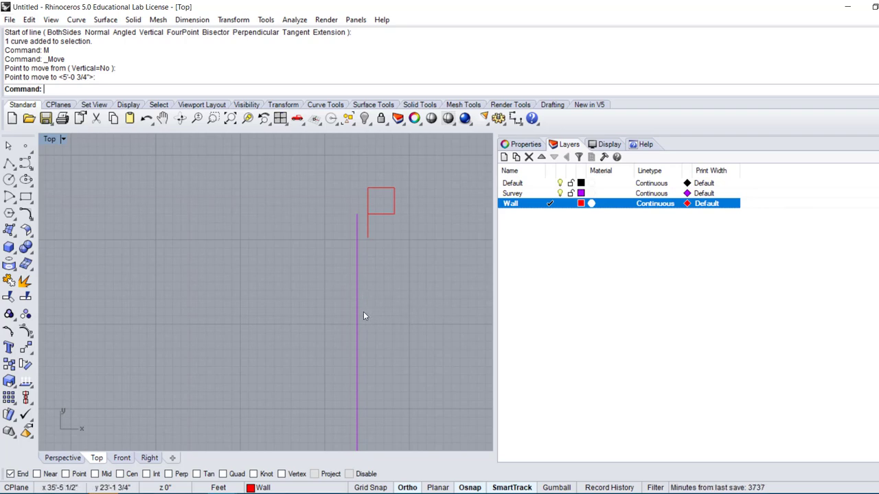
- Draw a 1.625" horizontal line to the right from the lower end of the short vertical wall line
{"action": "type", "text": "line"}
{"action": "key", "text": "Return"}
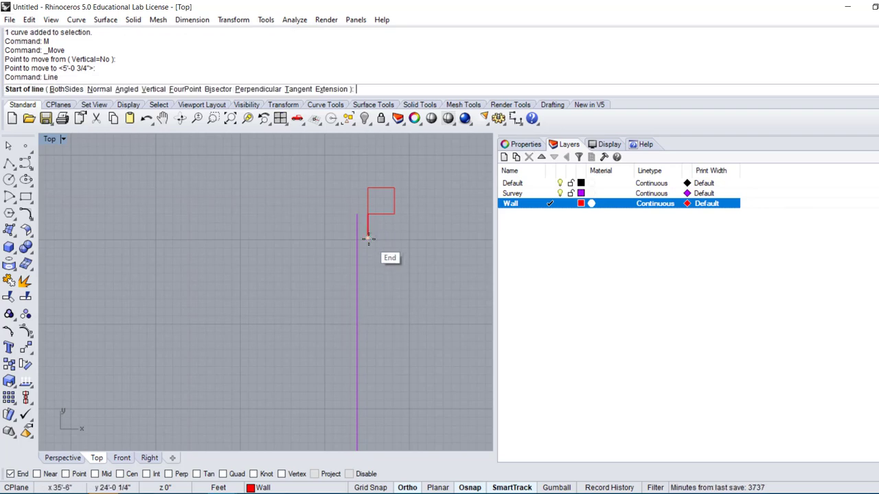
{"action": "left_click", "coordinate": [367, 238]}
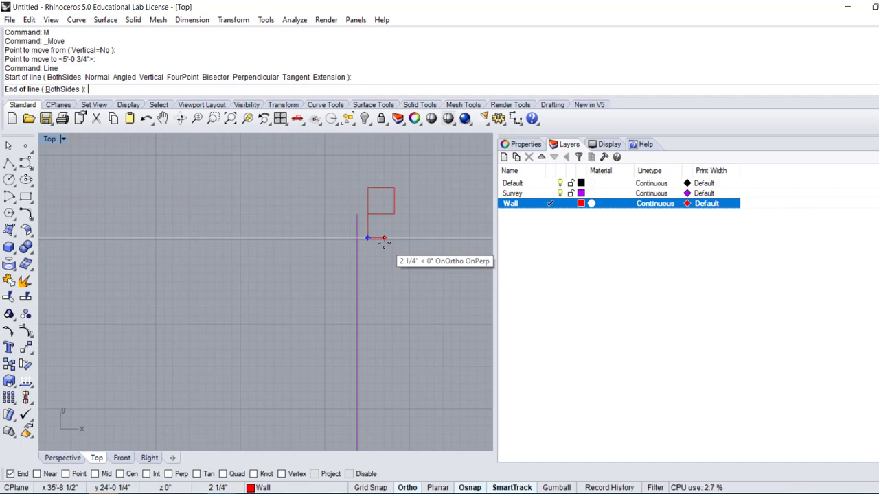
{"action": "type", "text": "1"}
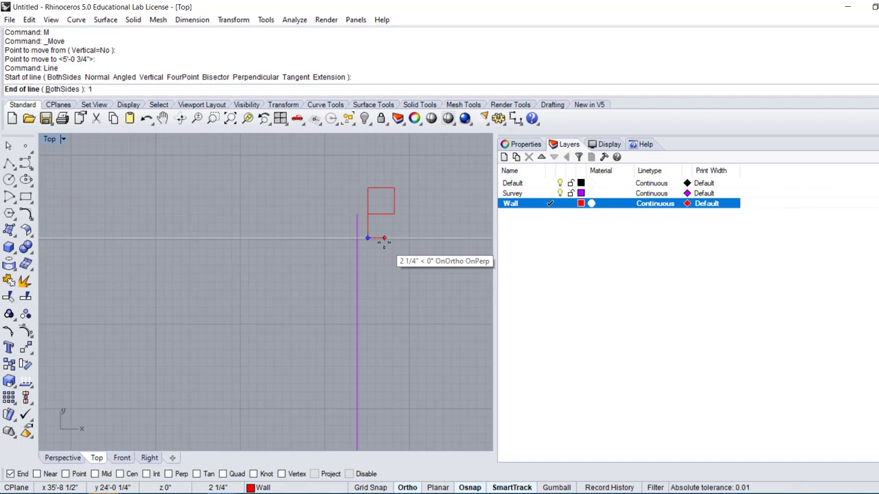
{"action": "type", "text": ".625\""}
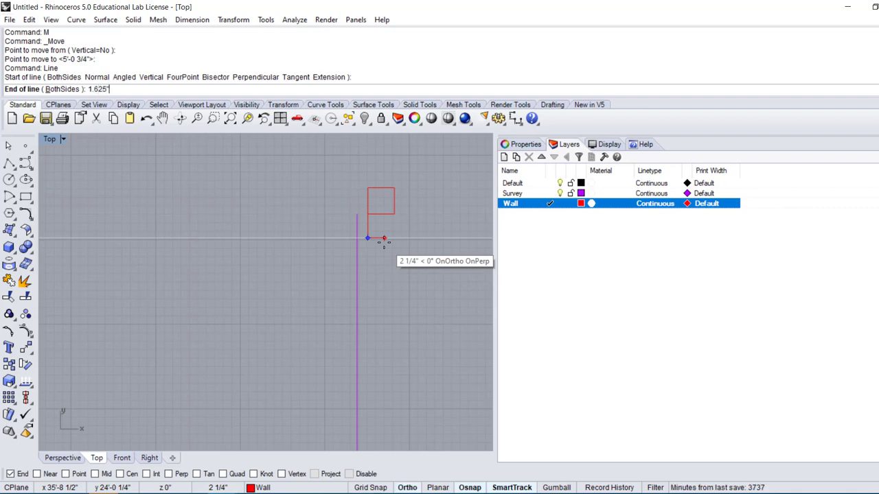
{"action": "key", "text": "Return"}
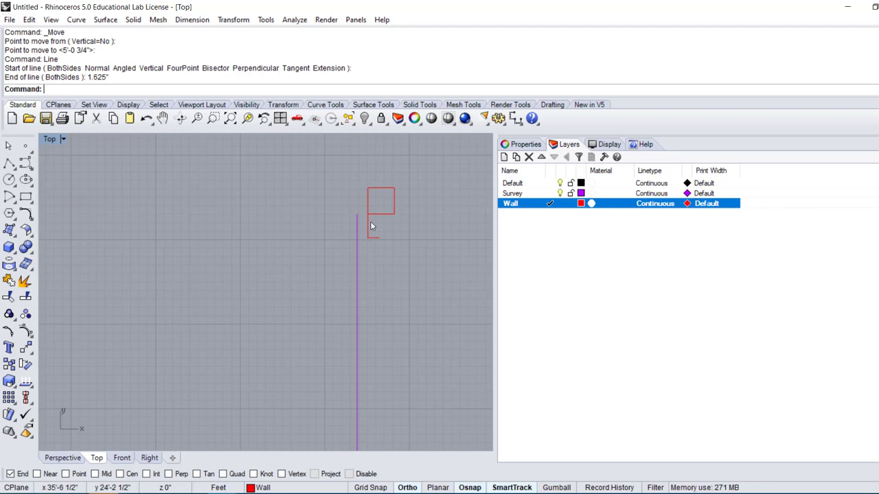
- Inspect the short horizontal wall line below the square up close
{"action": "scroll", "coordinate": [369, 216], "scroll_direction": "up", "scroll_amount": 5}
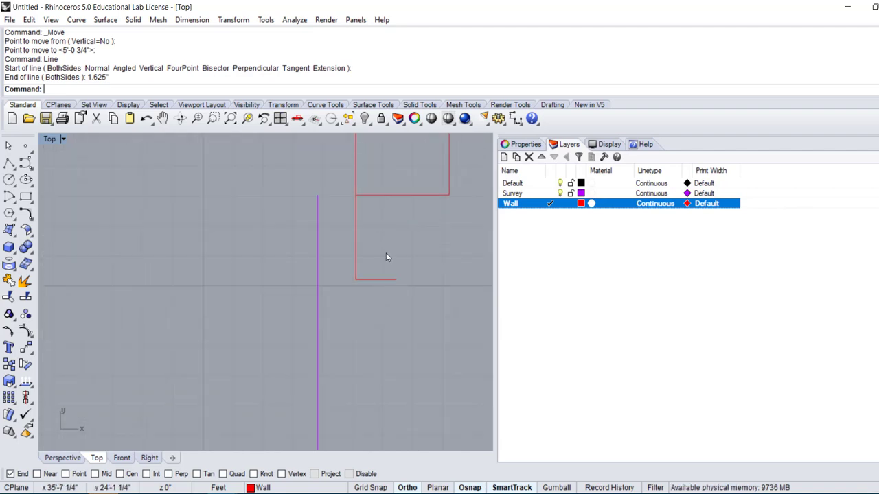
{"action": "middle_click", "coordinate": [386, 256]}
{"action": "middle_click", "coordinate": [380, 227]}
{"action": "right_click_drag", "start_coordinate": [418, 264], "coordinate": [375, 247]}
{"action": "left_click", "coordinate": [375, 247]}
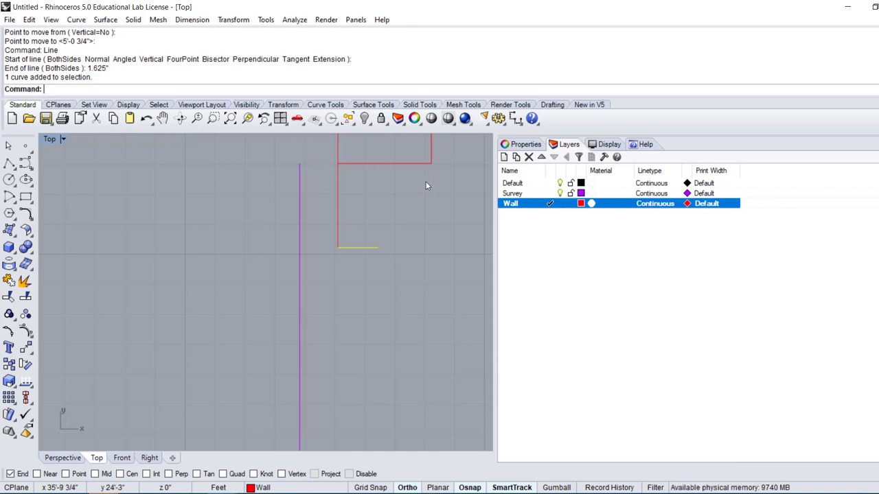
{"action": "key", "text": "Escape"}
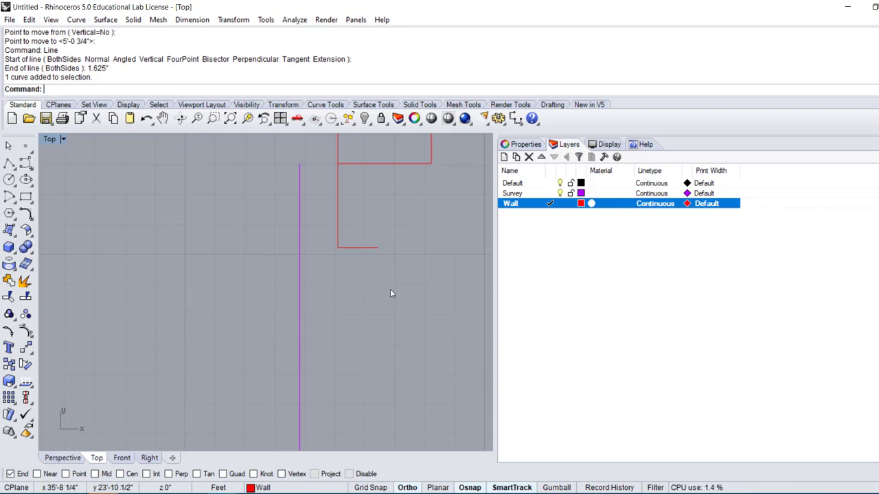
{"action": "left_click", "coordinate": [376, 248]}
{"action": "scroll", "coordinate": [382, 249], "scroll_direction": "down", "scroll_amount": 4}
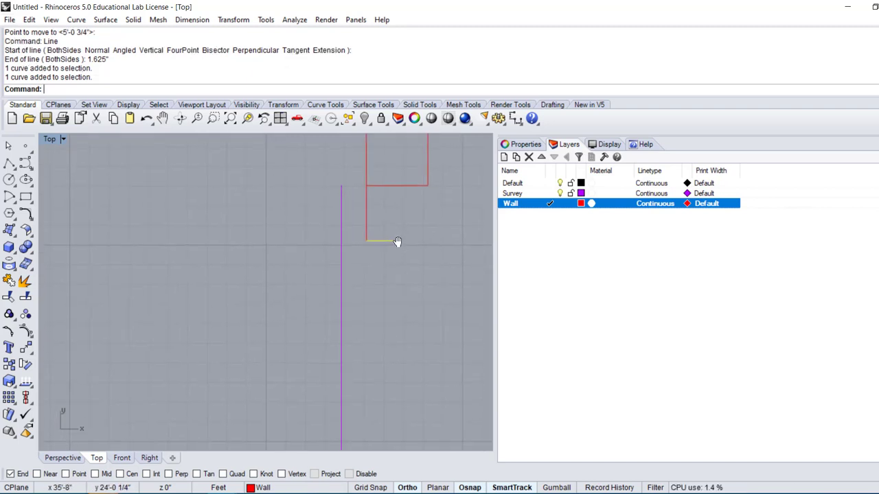
{"action": "scroll", "coordinate": [412, 252], "scroll_direction": "up", "scroll_amount": 2}
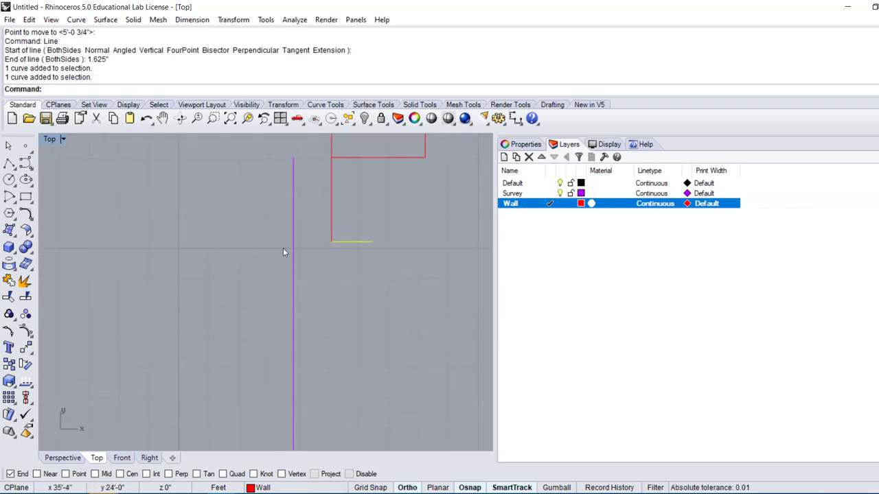
{"action": "scroll", "coordinate": [336, 234], "scroll_direction": "down", "scroll_amount": 2}
- Draw a 2.75" line straight down from the right end of the short horizontal wall line
{"action": "key", "text": "Return"}
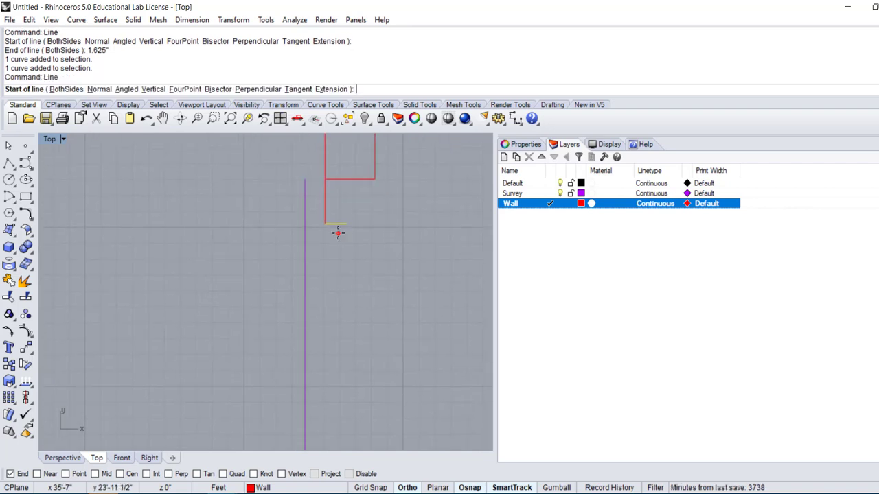
{"action": "type", "text": "l"}
{"action": "key", "text": "Return"}
{"action": "left_click", "coordinate": [346, 224]}
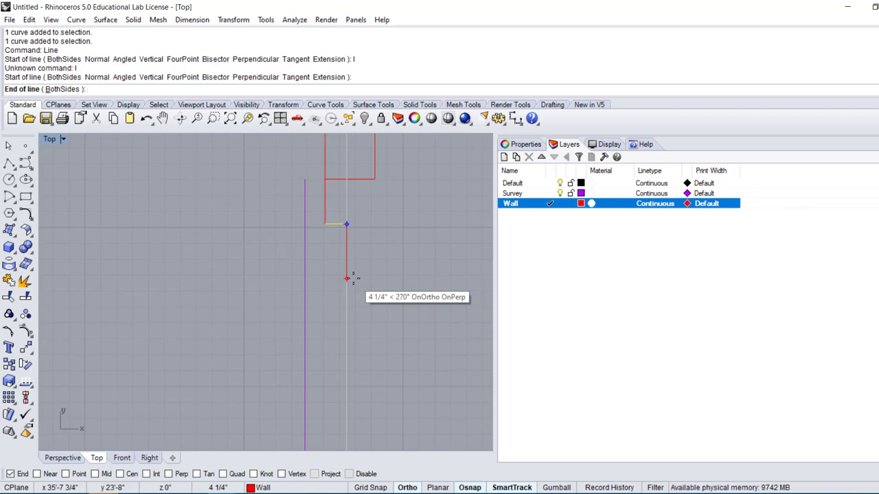
{"action": "type", "text": "2.75"}
{"action": "key", "text": "Return"}
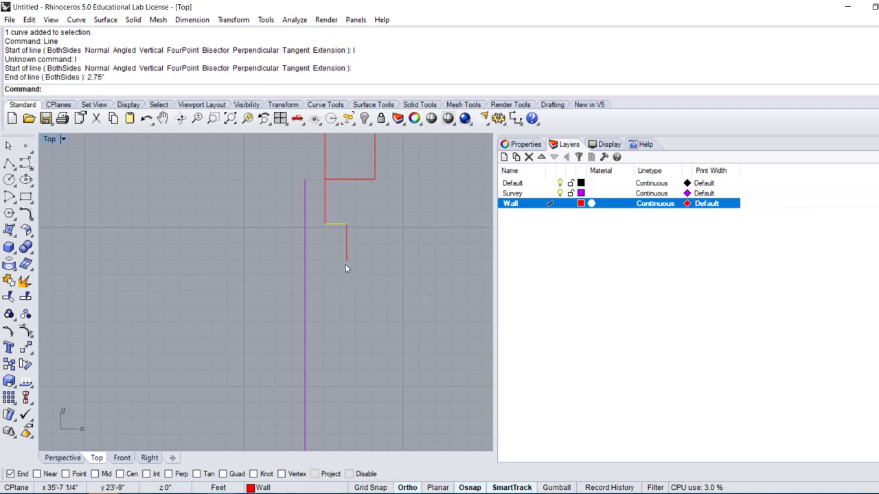
- Draw a horizontal line left from the lower end of the 2.75" line to align with the wall's outer vertical line
{"action": "left_click", "coordinate": [347, 267]}
{"action": "key", "text": "Return"}
{"action": "left_click", "coordinate": [347, 259]}
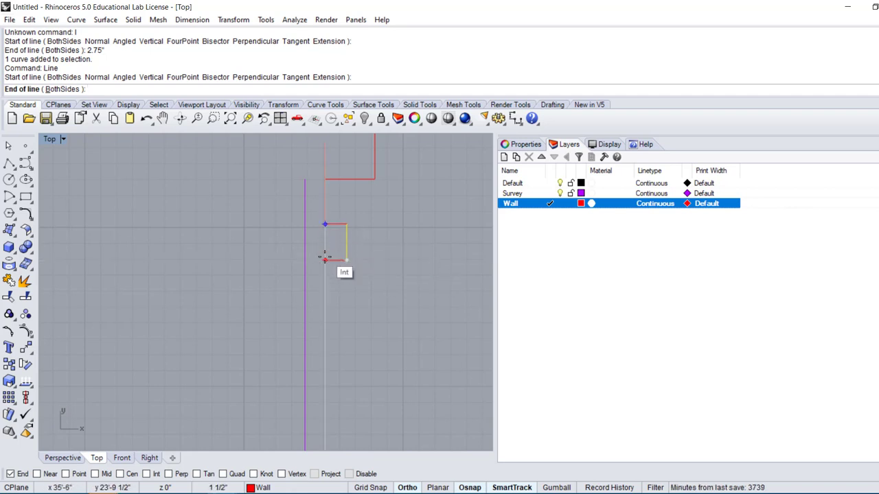
{"action": "left_click", "coordinate": [325, 262]}
- Draw a 3" line straight down from the left end of the notch's lower horizontal line
{"action": "key", "text": "Return"}
{"action": "left_click", "coordinate": [325, 261]}
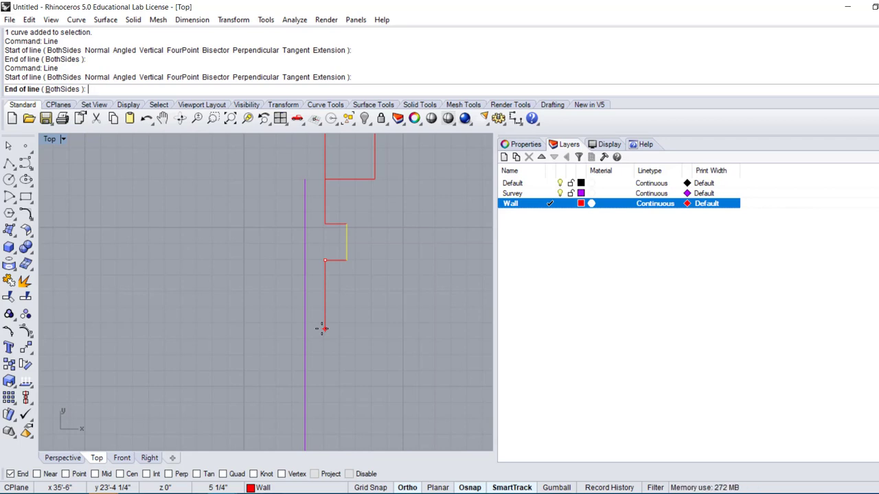
{"action": "type", "text": "3"}
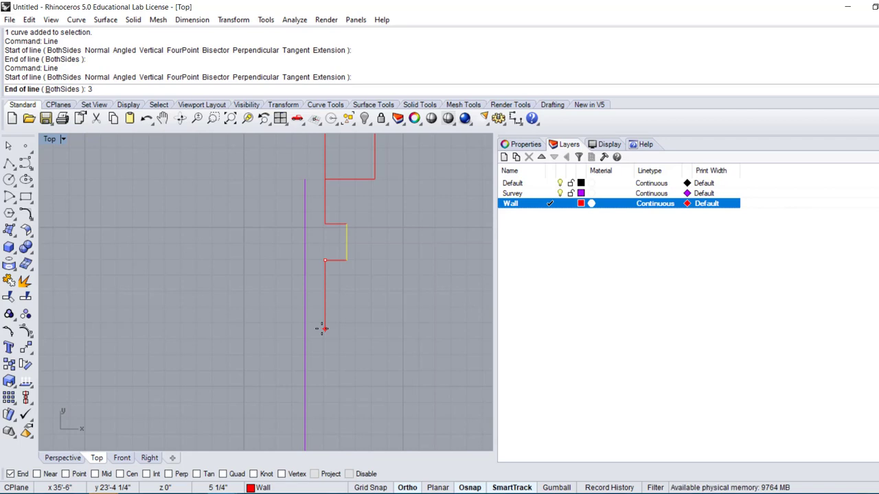
{"action": "type", "text": "\""}
{"action": "key", "text": "Return"}
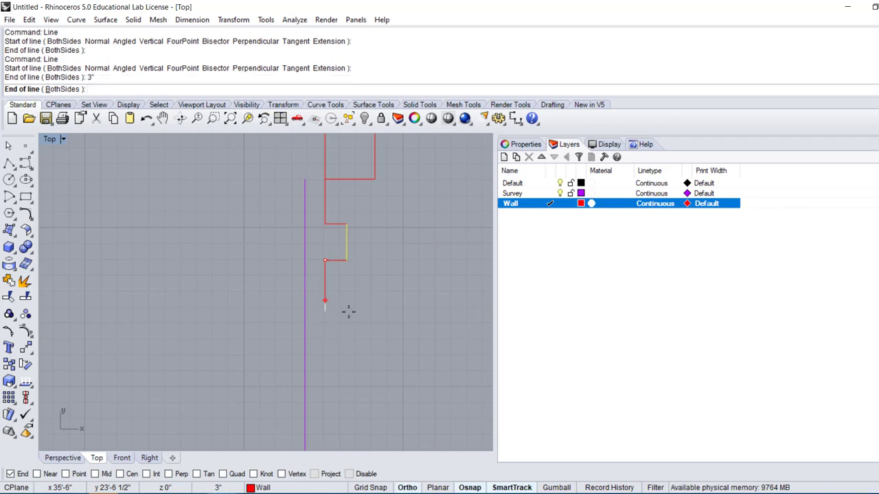
{"action": "key", "text": "Return"}
- Draw a horizontal line right from the lower end of the 3" line to align with the 2.75" inner line
{"action": "key", "text": "Return"}
{"action": "left_click", "coordinate": [325, 300]}
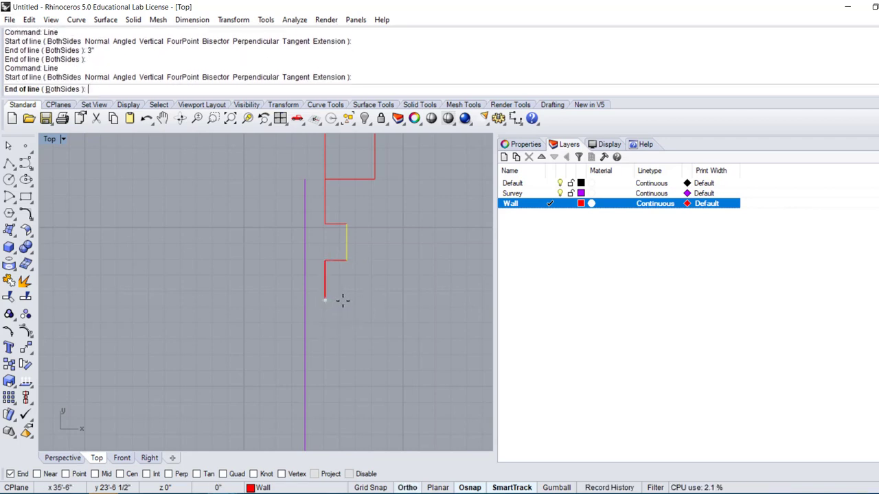
{"action": "left_click", "coordinate": [346, 300]}
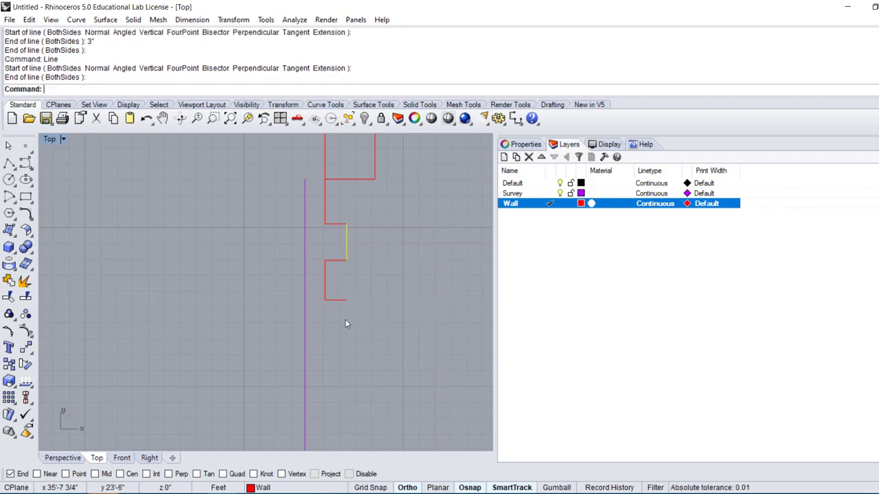
{"action": "key", "text": "Return"}
{"action": "left_click", "coordinate": [346, 300]}
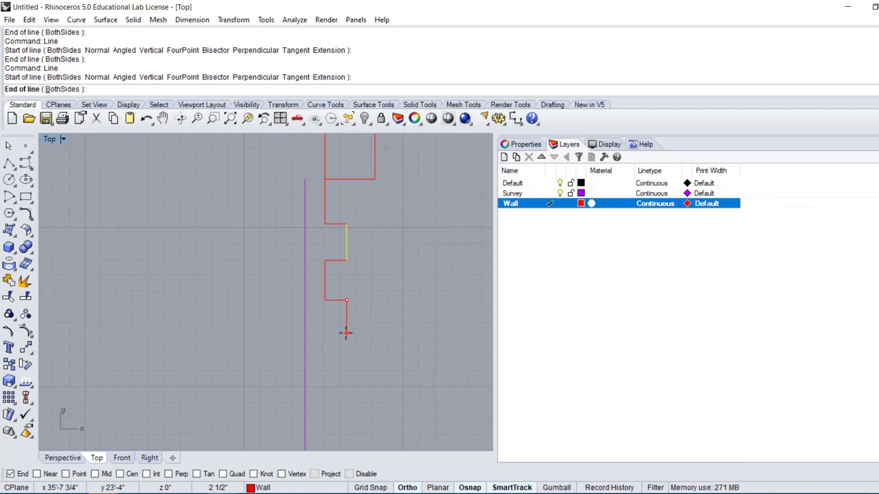
{"action": "type", "text": "4.75"}
{"action": "key", "text": "Return"}
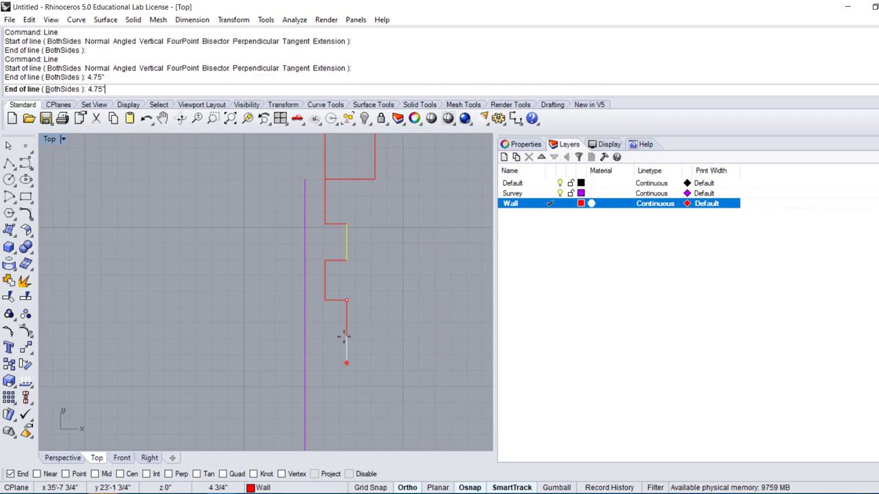
{"action": "key", "text": "Escape"}
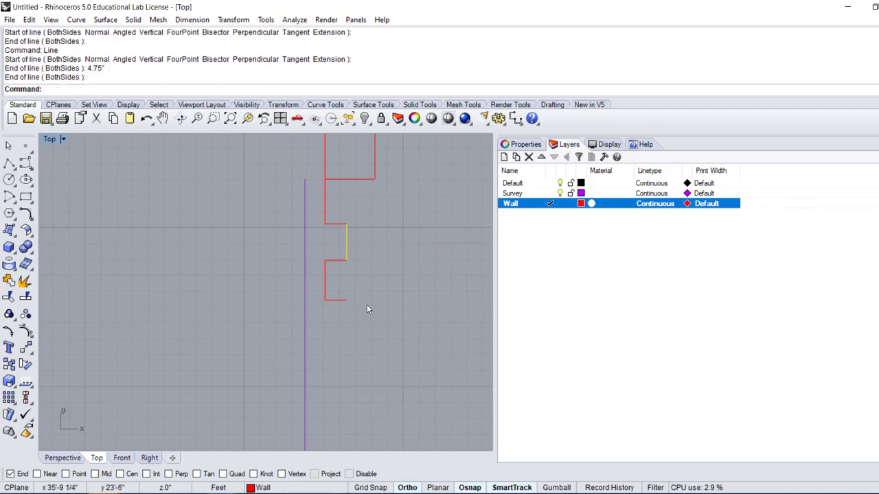
- Draw a 4.75" line straight down from the right end of the lowest horizontal wall line
{"action": "key", "text": "Return"}
{"action": "left_click", "coordinate": [346, 300]}
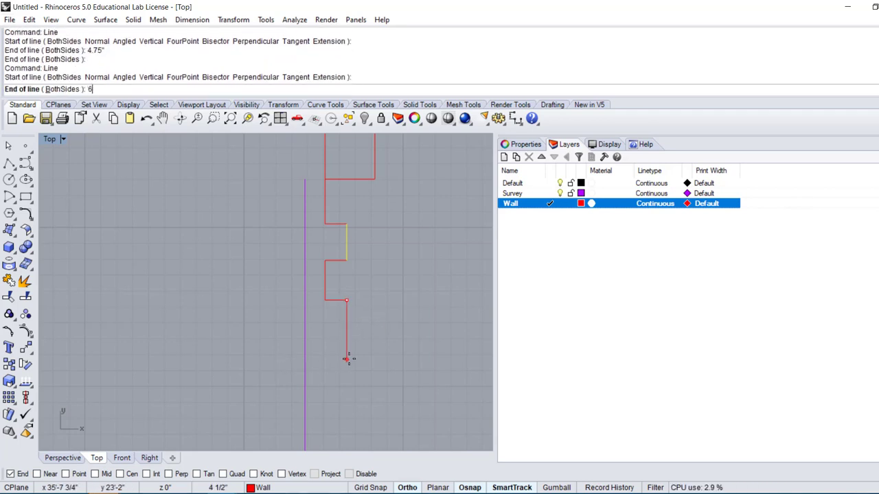
{"action": "type", "text": "4"}
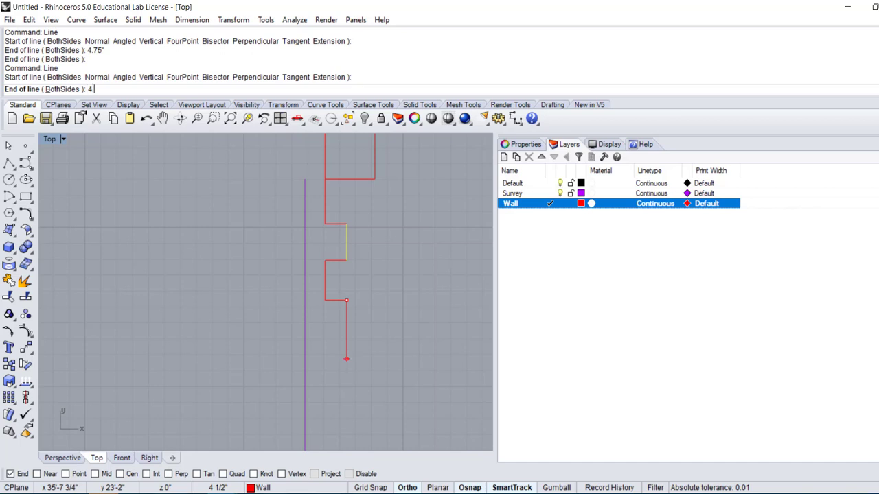
{"action": "type", "text": ".75"}
{"action": "key", "text": "Return"}
{"action": "key", "text": "Escape"}
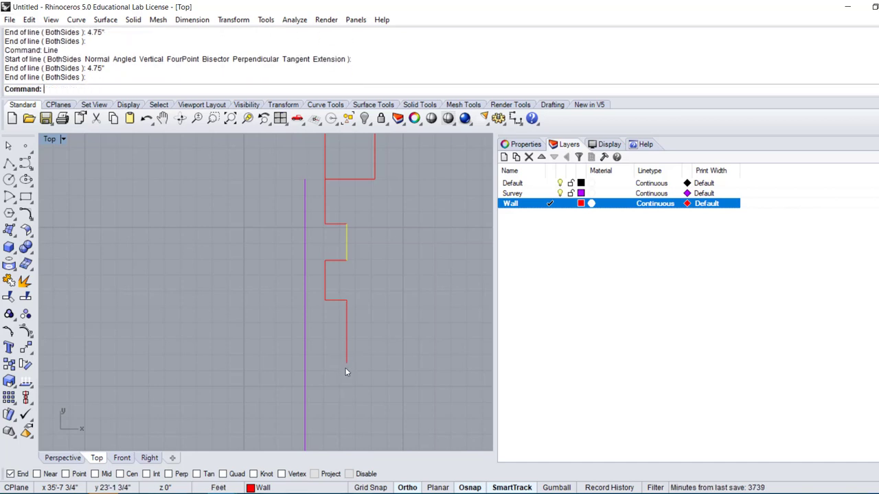
- Draw a horizontal line left from the lower end of the 4.75" line to align with the wall's outer vertical line
{"action": "key", "text": "Return"}
{"action": "left_click", "coordinate": [346, 361]}
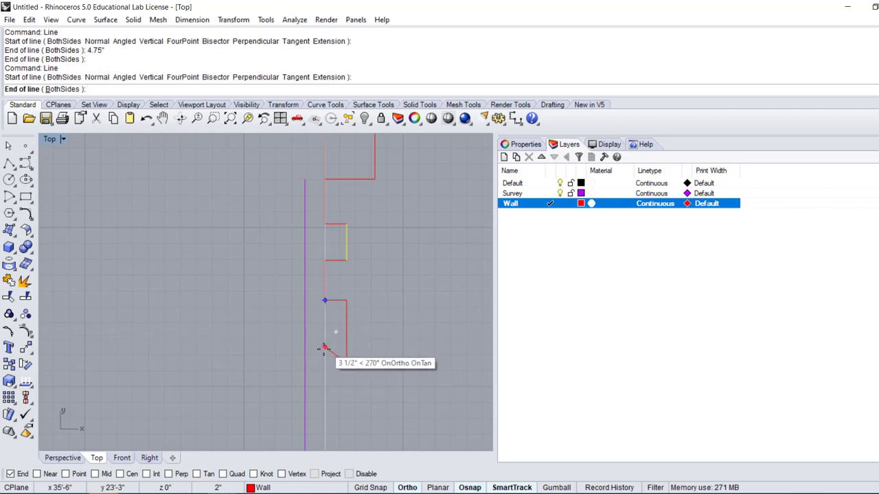
{"action": "left_click", "coordinate": [326, 362]}
- Draw a 4" line straight down from the left end of the horizontal line below the 4.75" segment
{"action": "key", "text": "Return"}
{"action": "left_click", "coordinate": [326, 362]}
{"action": "scroll", "coordinate": [327, 370], "scroll_direction": "down", "scroll_amount": 3}
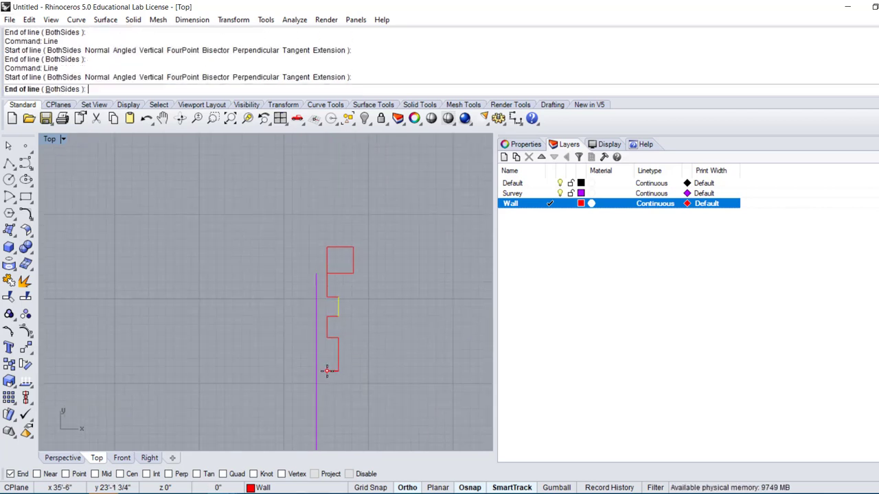
{"action": "right_click_drag", "start_coordinate": [327, 370], "coordinate": [328, 261]}
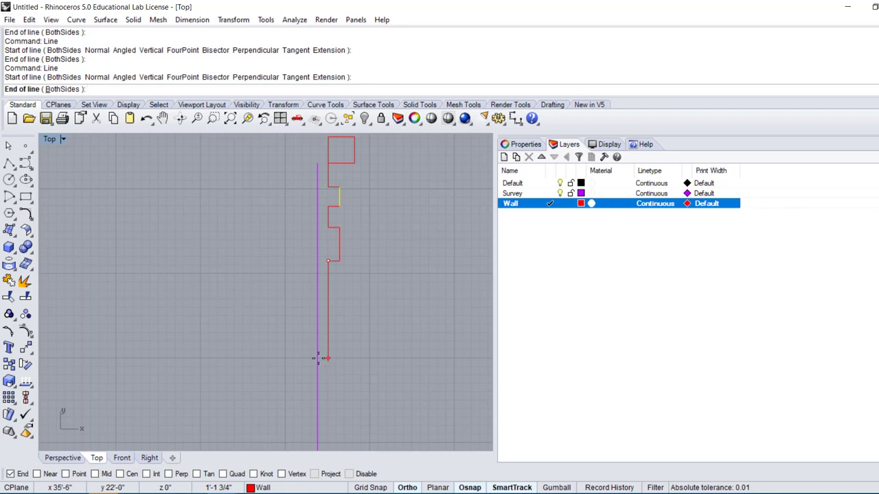
{"action": "type", "text": "4\""}
{"action": "key", "text": "Return"}
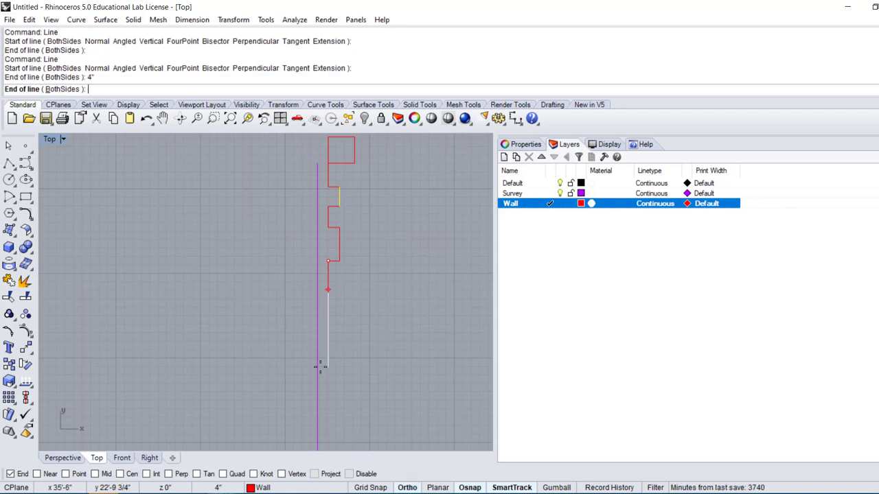
{"action": "key", "text": "Return"}
- Draw a horizontal line right from the lower end of the 4" line to align with the wall's inner vertical segments
{"action": "key", "text": "Return"}
{"action": "left_click", "coordinate": [328, 289]}
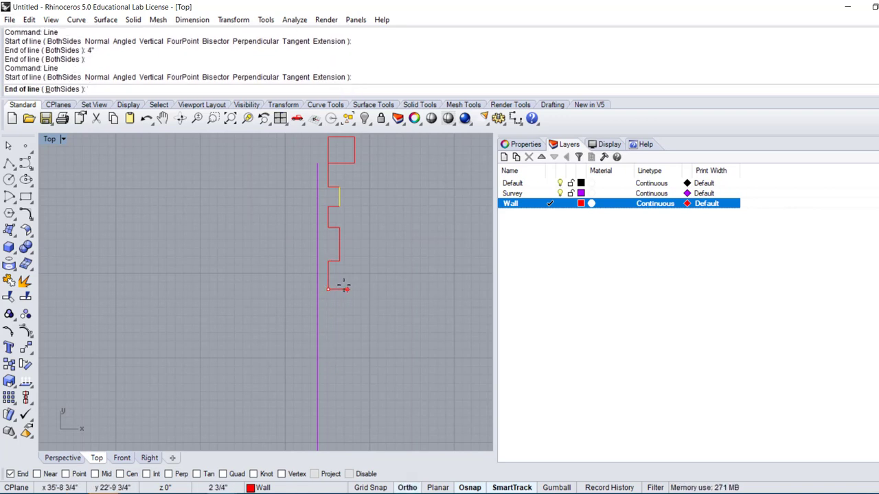
{"action": "left_click", "coordinate": [339, 289]}
- Draw a 14.75" line straight down from the right end of the horizontal line below the 4" segment
{"action": "key", "text": "Return"}
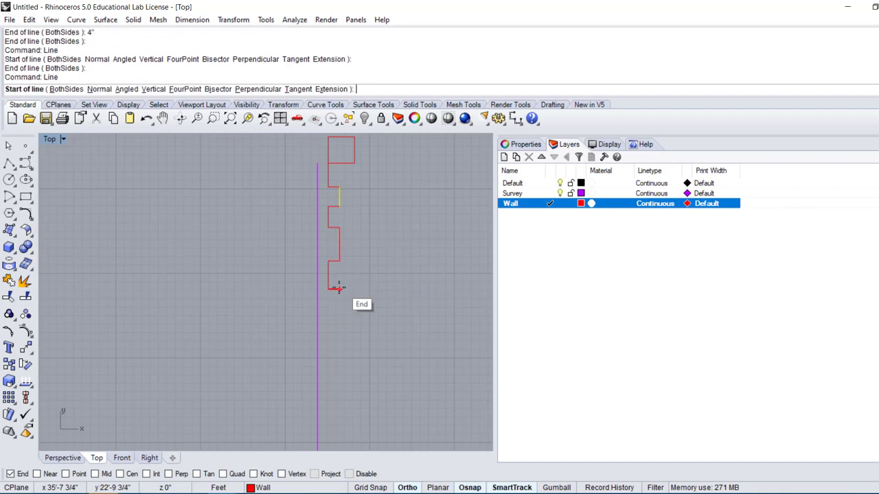
{"action": "left_click", "coordinate": [339, 289]}
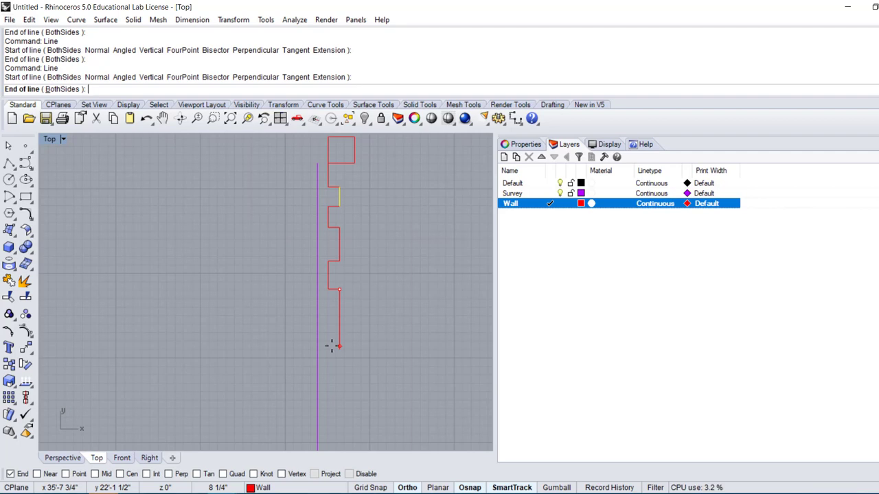
{"action": "type", "text": "14.75"}
{"action": "key", "text": "Return"}
{"action": "left_click", "coordinate": [337, 398]}
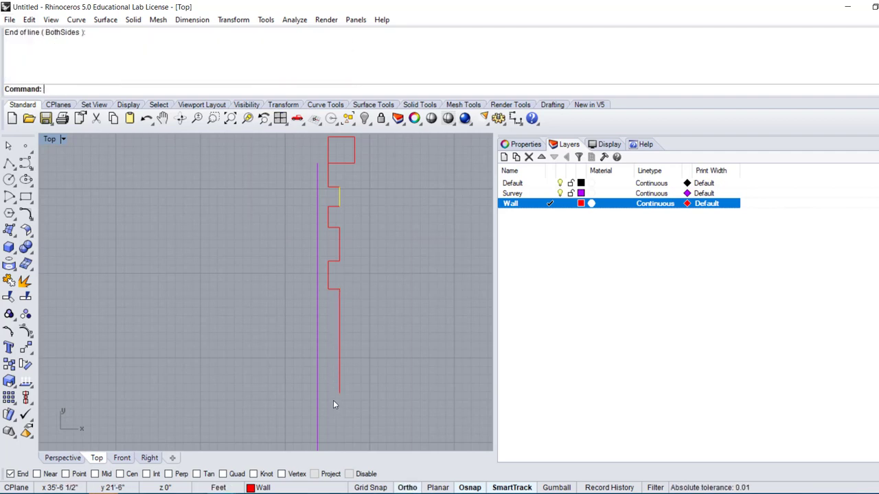
- Draw a horizontal line left from the lower end of the 14.75" line to align with the wall's outer vertical line
{"action": "key", "text": "Return"}
{"action": "left_click", "coordinate": [339, 394]}
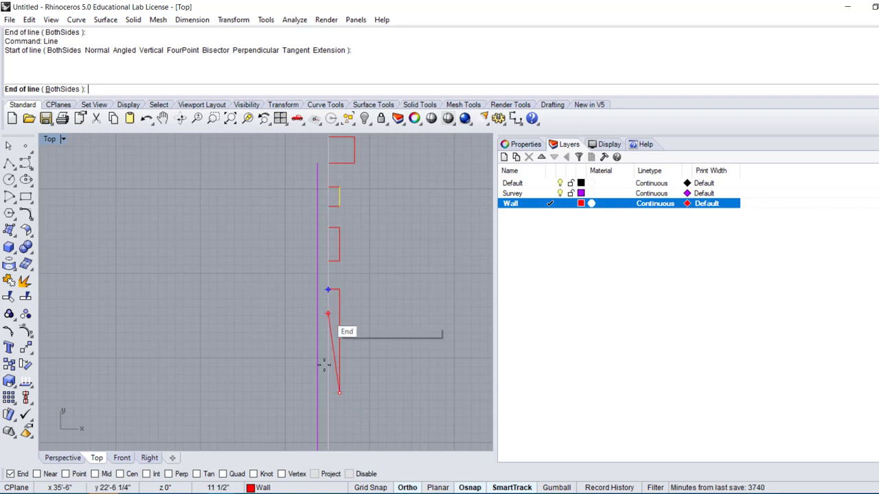
{"action": "left_click", "coordinate": [327, 394]}
- Try a line of length 3.875, without inch units, down from the left end of the lowest horizontal wall line, and undo it
{"action": "key", "text": "Return"}
{"action": "left_click", "coordinate": [329, 394]}
{"action": "scroll", "coordinate": [353, 294], "scroll_direction": "down", "scroll_amount": 3}
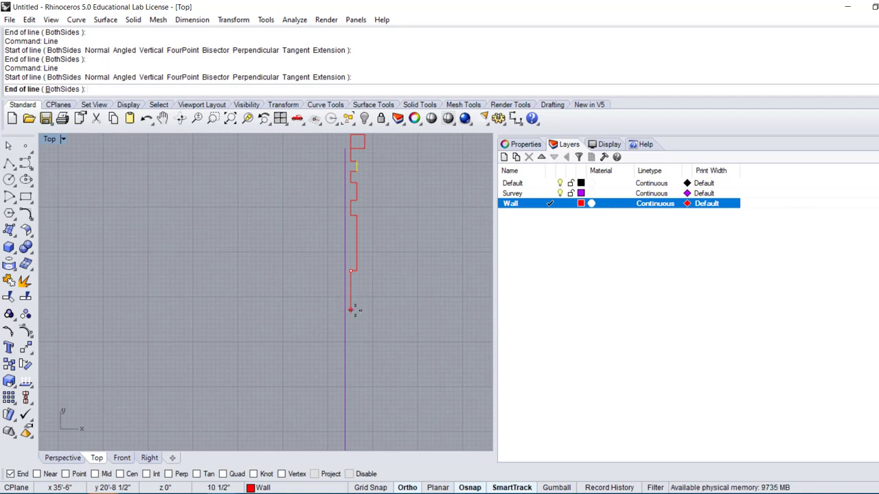
{"action": "type", "text": "3"}
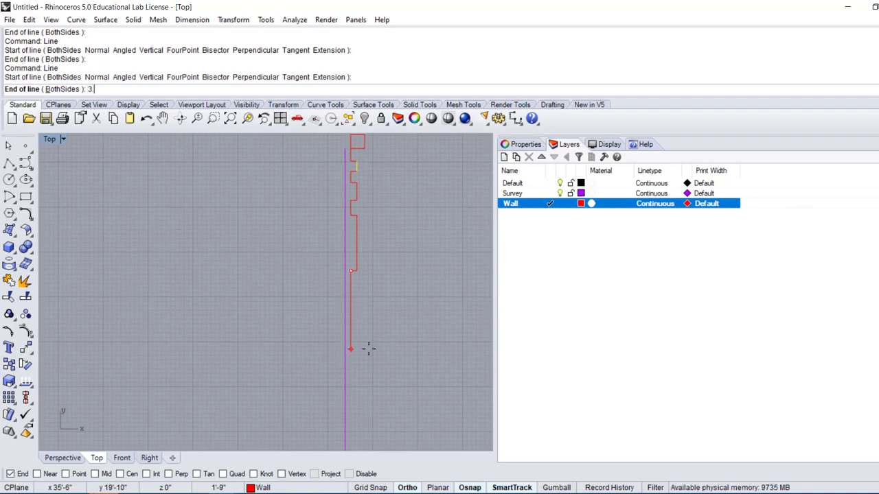
{"action": "type", "text": ".7"}
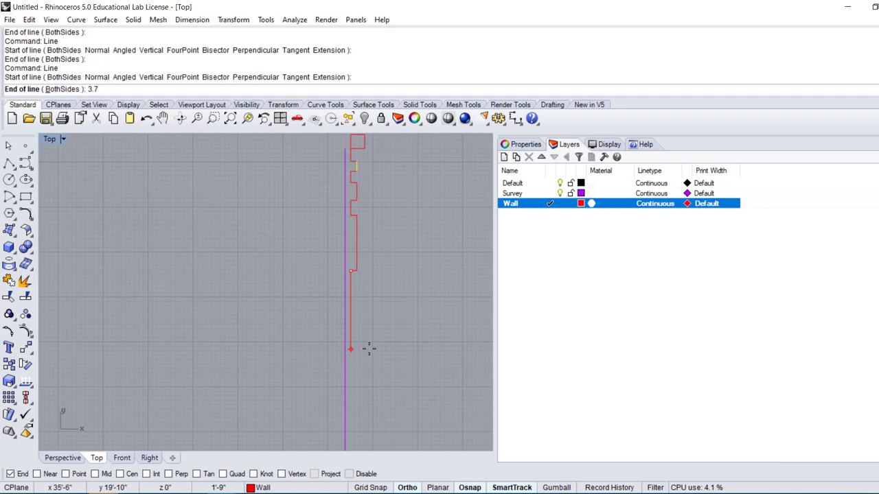
{"action": "key", "text": "BackSpace"}
{"action": "key", "text": "BackSpace"}
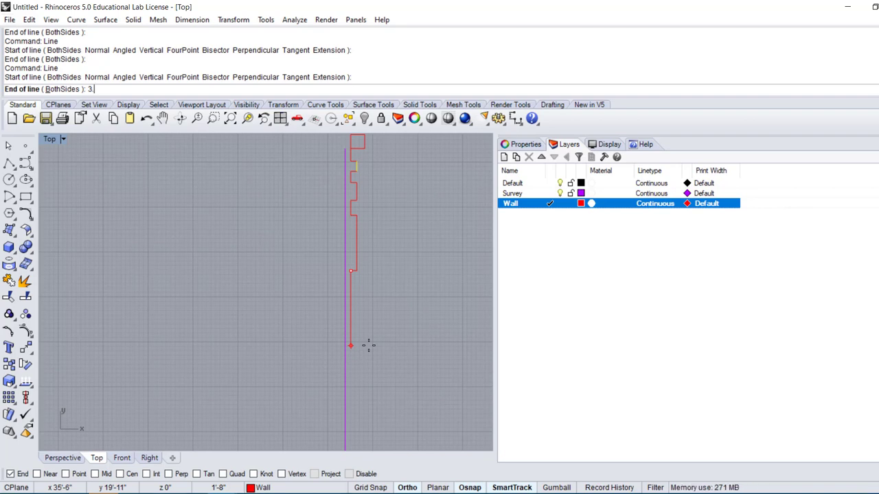
{"action": "type", "text": ".8"}
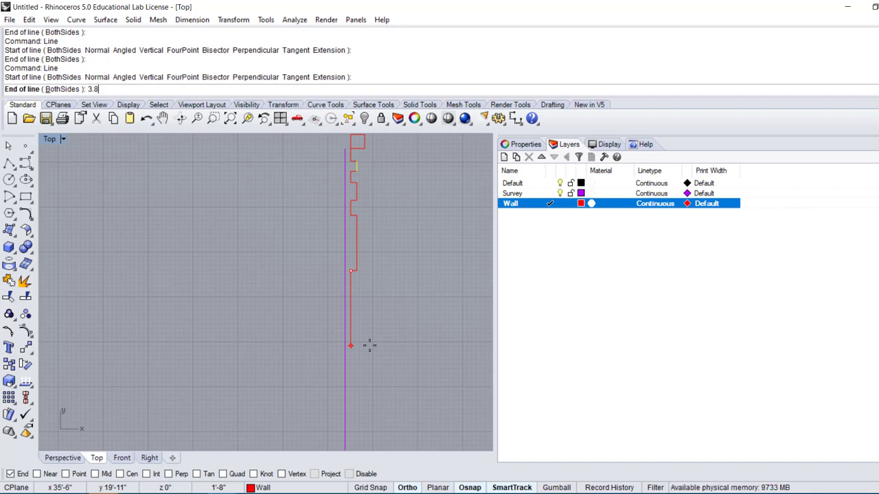
{"action": "type", "text": "75"}
{"action": "key", "text": "Return"}
{"action": "left_click", "coordinate": [371, 347]}
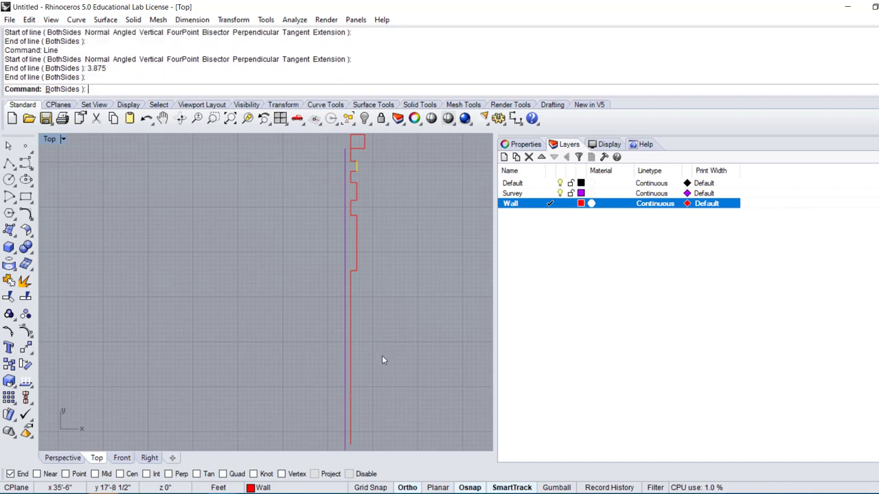
{"action": "key", "text": "ctrl+z"}
- Draw a 3.875" line straight down from the left end of the horizontal line below the 14.75" segment
{"action": "key", "text": "Return"}
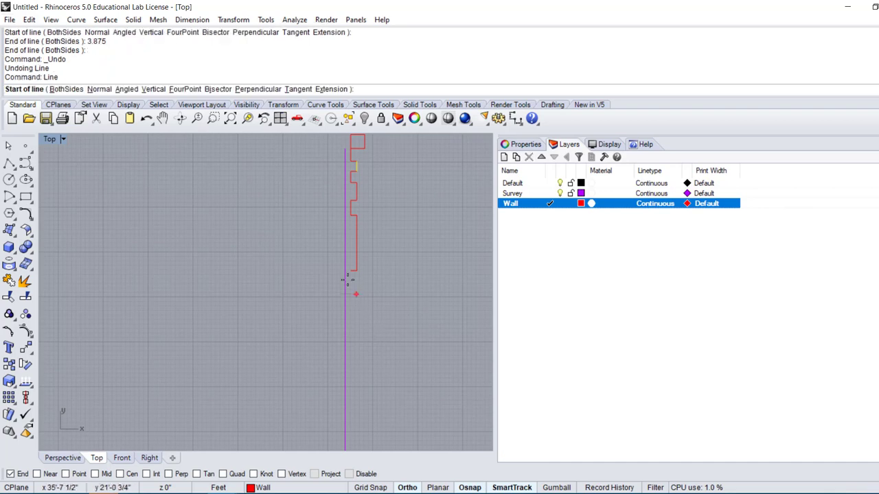
{"action": "left_click", "coordinate": [351, 272]}
{"action": "type", "text": "3."}
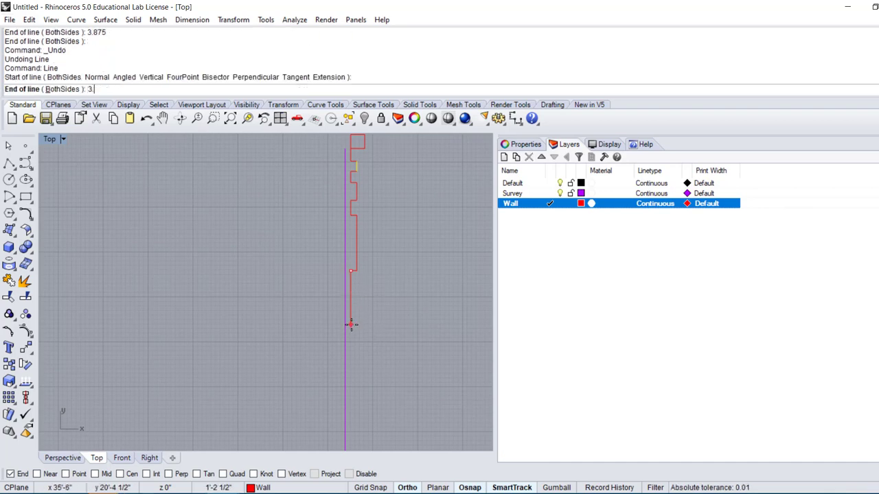
{"action": "type", "text": "875"}
{"action": "key", "text": "Return"}
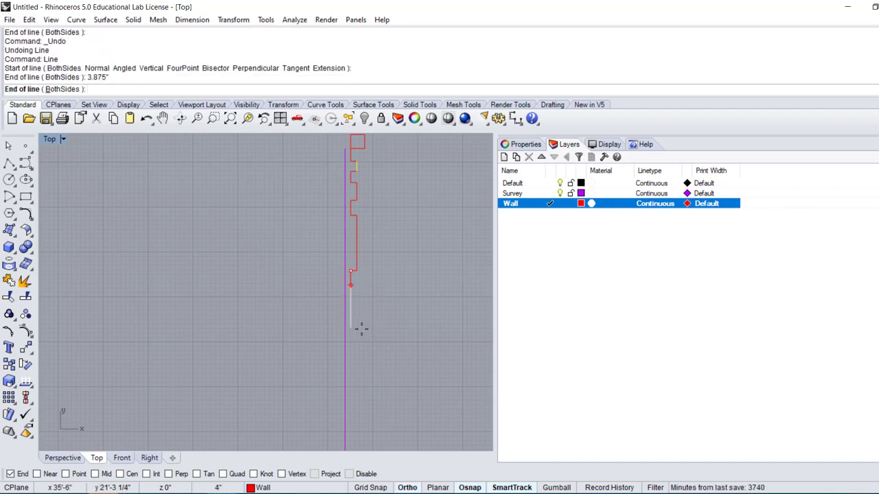
{"action": "key", "text": "Return"}
- Shrink the drawing window, place it beside the browser's container plan, and narrow the layers area to reveal the Top viewport
{"action": "scroll", "coordinate": [364, 310], "scroll_direction": "down", "scroll_amount": 1}
{"action": "scroll", "coordinate": [364, 310], "scroll_direction": "up", "scroll_amount": 5}
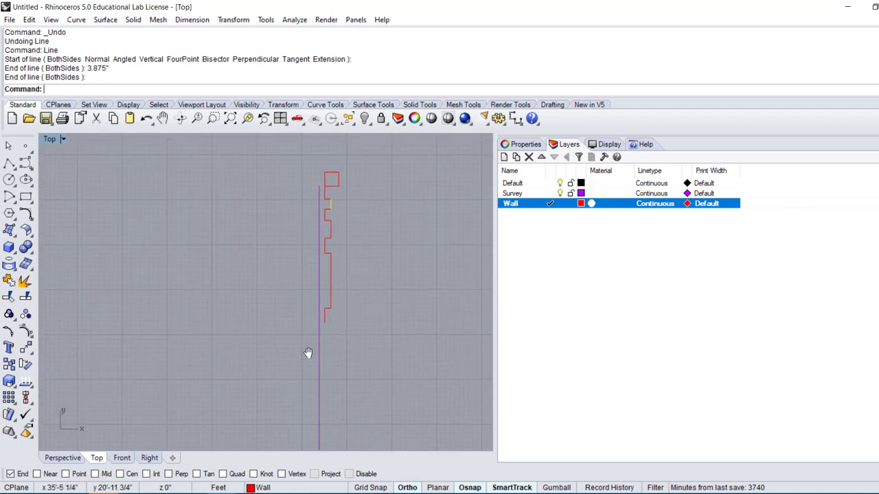
{"action": "right_click_drag", "start_coordinate": [298, 351], "coordinate": [199, 346]}
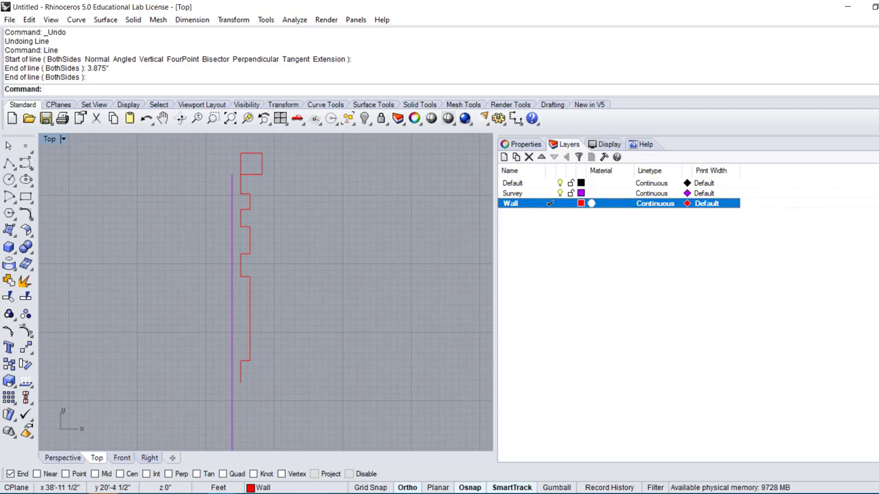
{"action": "left_click", "coordinate": [874, 319]}
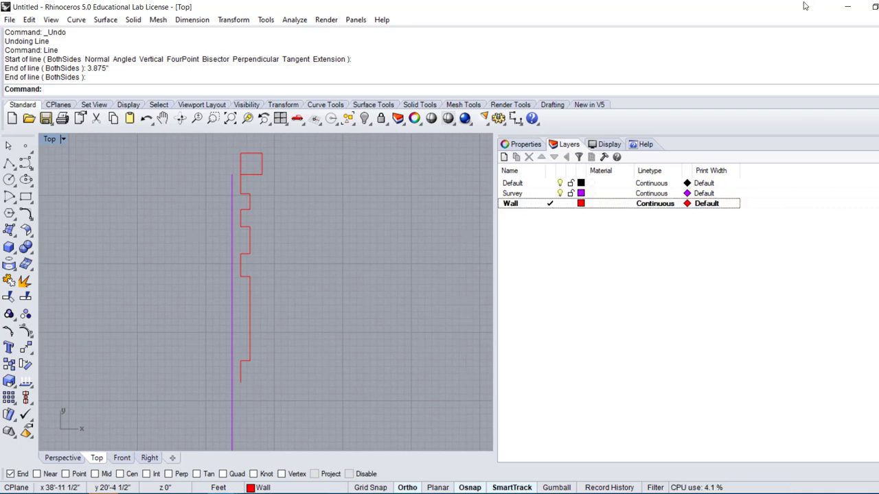
{"action": "left_click", "coordinate": [875, 6]}
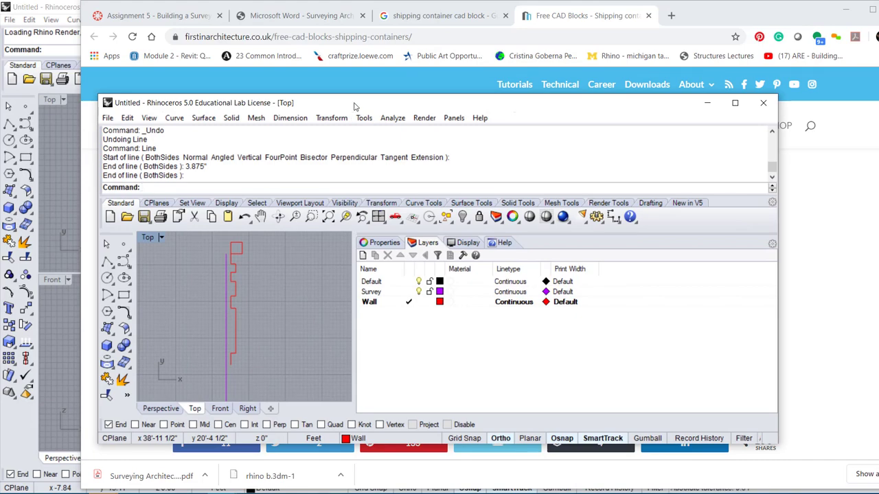
{"action": "left_click_drag", "start_coordinate": [354, 108], "coordinate": [256, 22]}
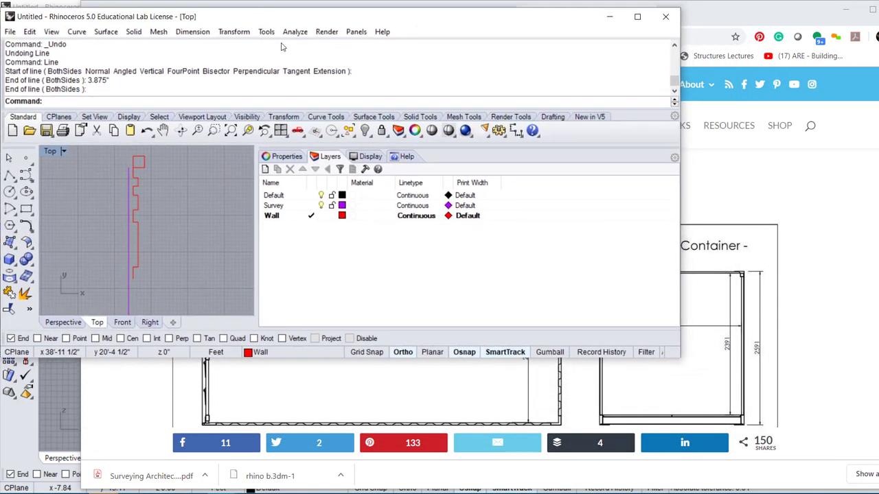
{"action": "left_click_drag", "start_coordinate": [680, 308], "coordinate": [280, 308]}
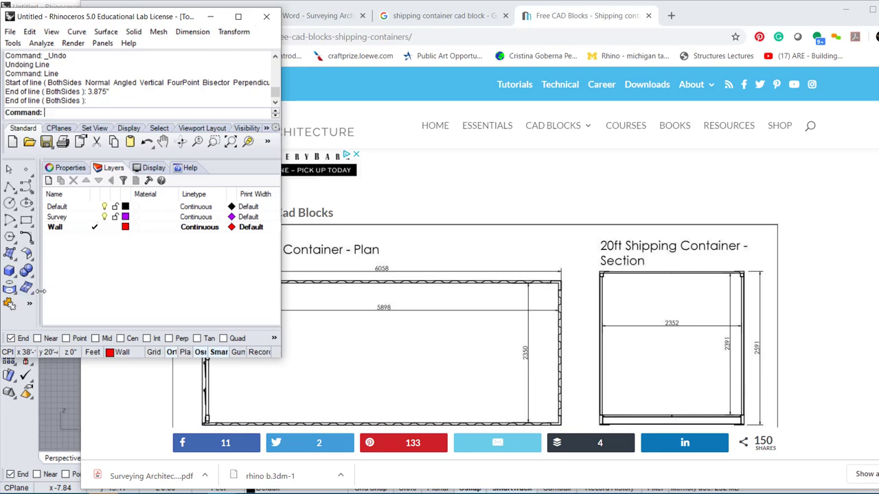
{"action": "left_click_drag", "start_coordinate": [195, 293], "coordinate": [236, 292]}
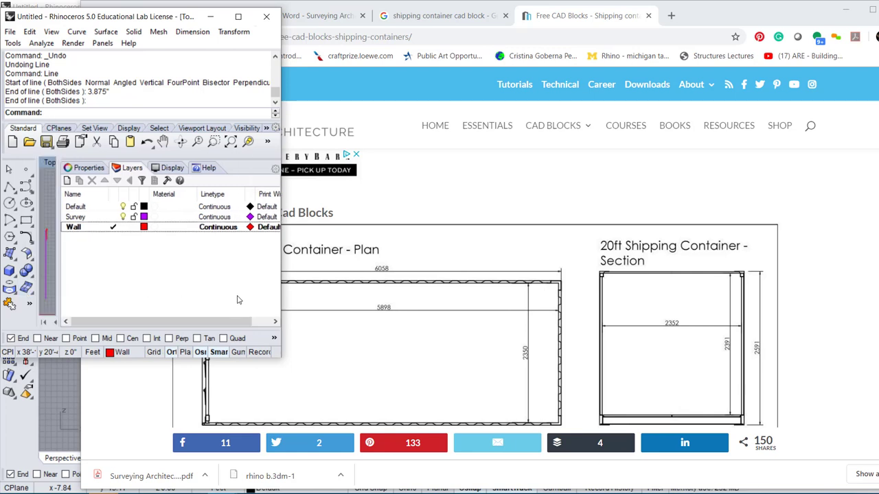
{"action": "left_click_drag", "start_coordinate": [60, 276], "coordinate": [255, 280]}
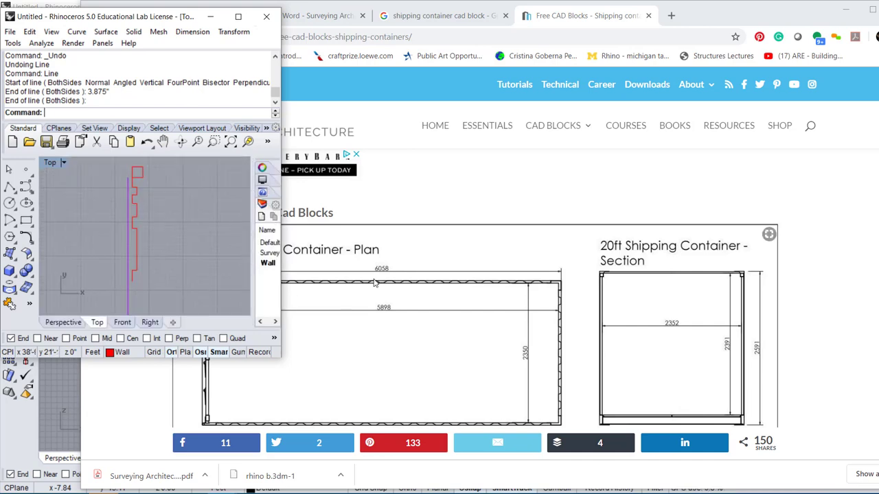
- Switch to the browser's shipping container CAD blocks page and enlarge it to 250% to examine the 20ft container plan
{"action": "left_click", "coordinate": [391, 240]}
{"action": "scroll", "coordinate": [251, 249], "scroll_direction": "down", "scroll_amount": 4}
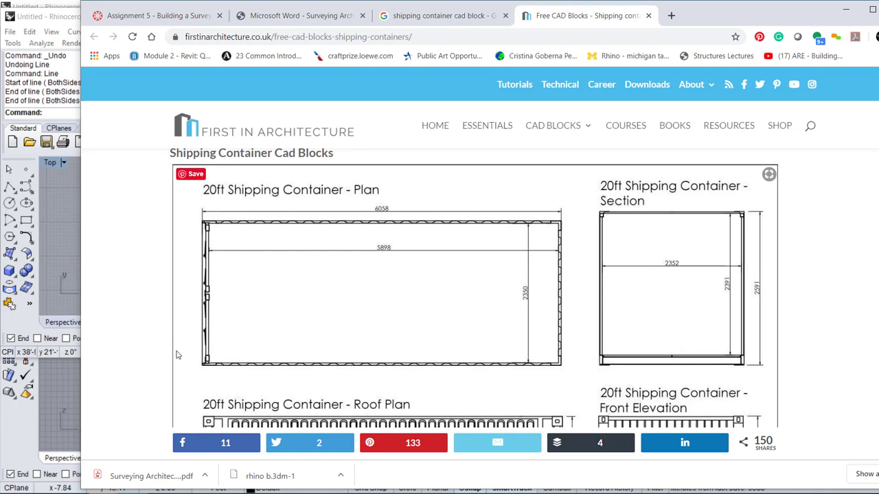
{"action": "scroll", "coordinate": [175, 355], "scroll_direction": "up", "scroll_amount": 6, "text": "ctrl"}
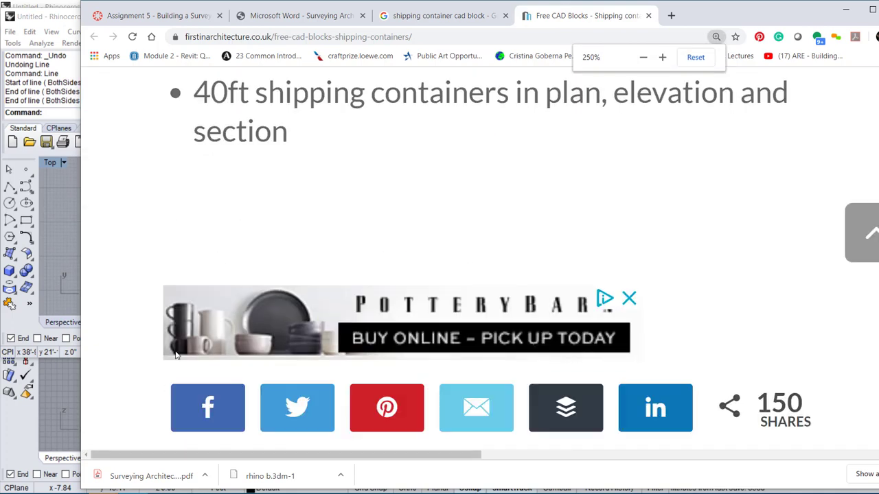
- Bring the 20ft shipping container drawings into view, and switch to Rhino and make its window taller
{"action": "scroll", "coordinate": [206, 343], "scroll_direction": "down", "scroll_amount": 1}
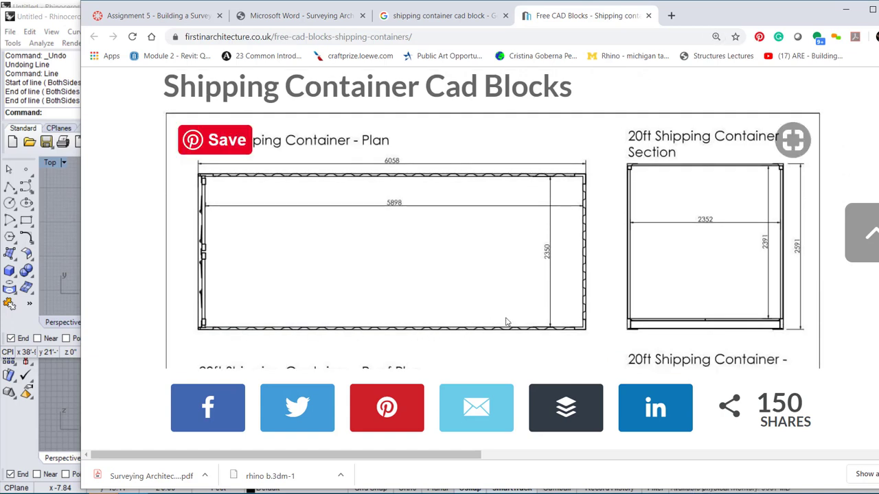
{"action": "left_click", "coordinate": [38, 351]}
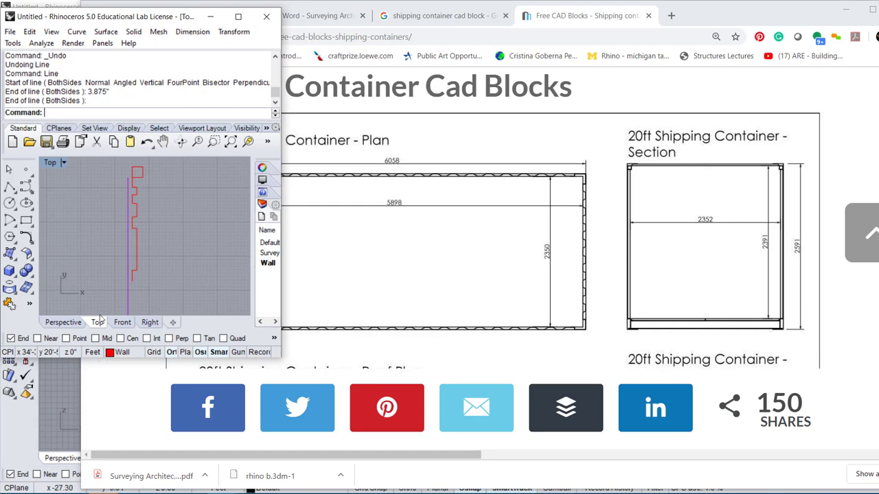
{"action": "left_click_drag", "start_coordinate": [97, 358], "coordinate": [113, 489]}
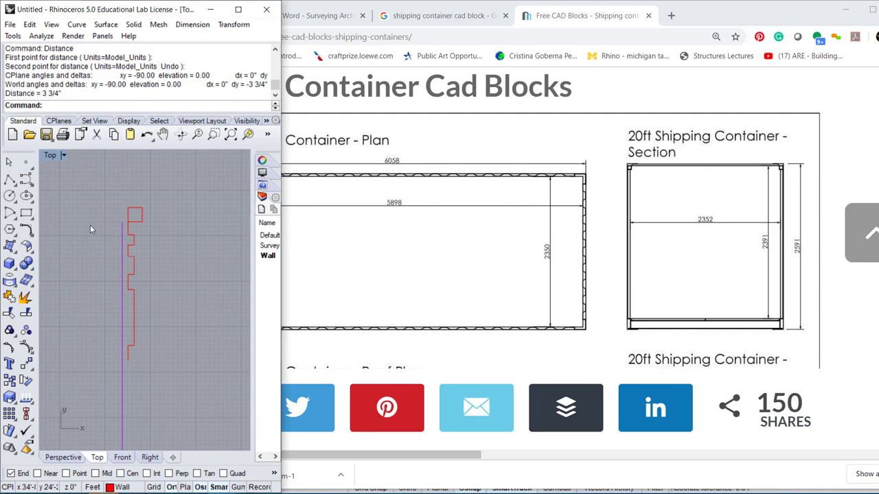
- Measure the depth of the uppermost notch in the red wall profile
{"action": "scroll", "coordinate": [152, 233], "scroll_direction": "up", "scroll_amount": 4}
{"action": "scroll", "coordinate": [152, 232], "scroll_direction": "up", "scroll_amount": 1}
{"action": "type", "text": "dist"}
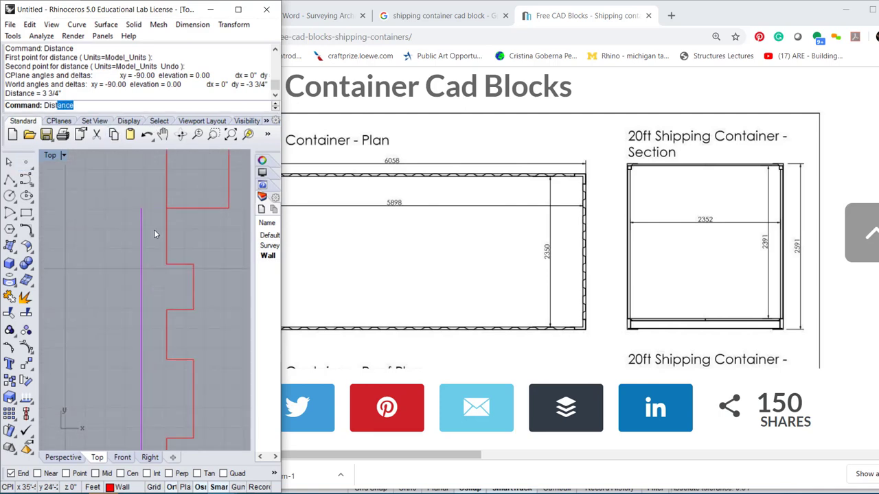
{"action": "key", "text": "Return"}
{"action": "left_click", "coordinate": [167, 264]}
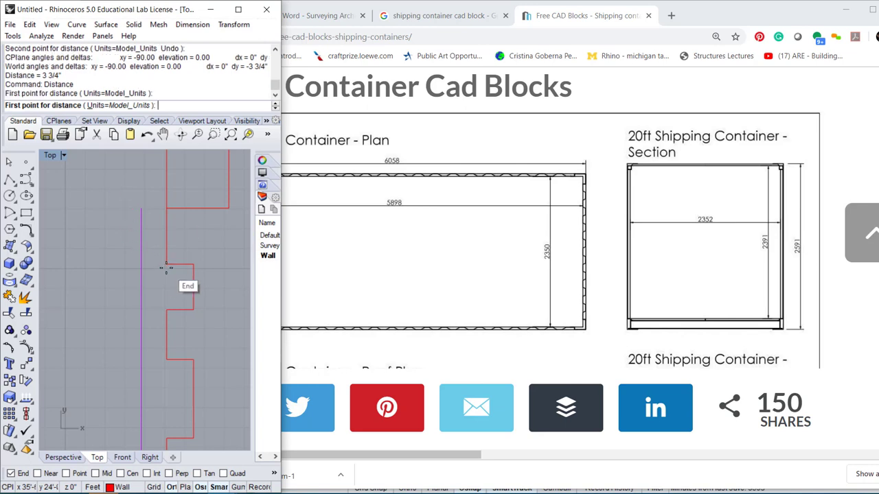
{"action": "left_click", "coordinate": [193, 264]}
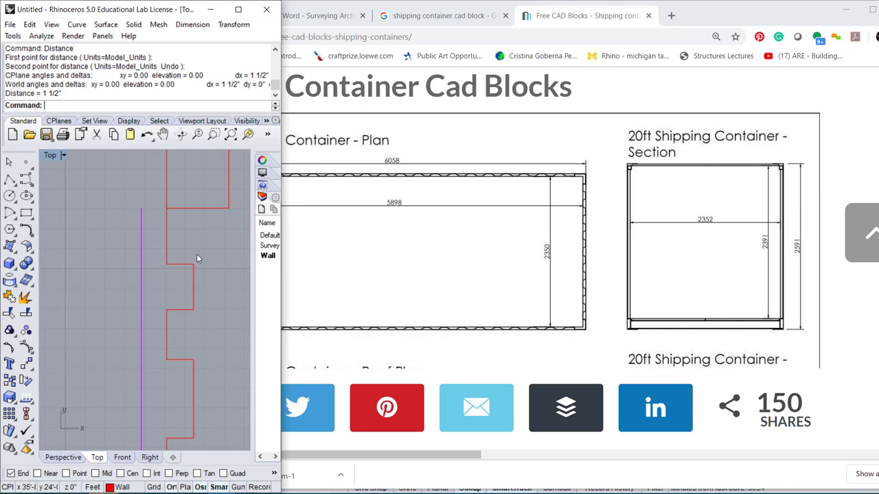
- Try to dimension the vertical side of the square at the upper end of the wall profile
{"action": "scroll", "coordinate": [151, 240], "scroll_direction": "down", "scroll_amount": 3}
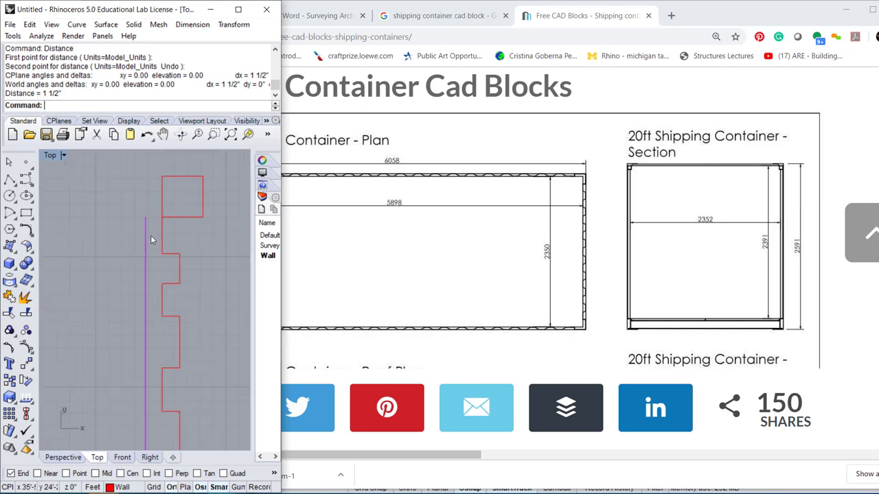
{"action": "scroll", "coordinate": [101, 200], "scroll_direction": "down", "scroll_amount": 3}
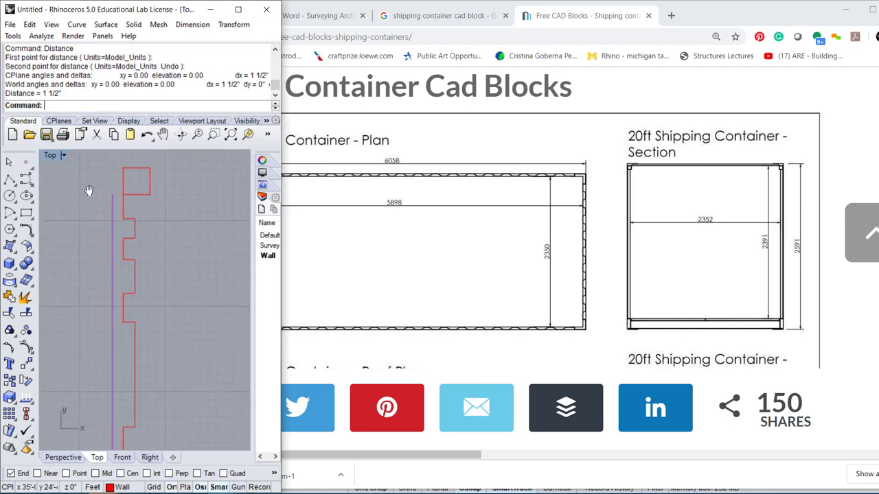
{"action": "right_click_drag", "start_coordinate": [99, 195], "coordinate": [124, 191]}
{"action": "type", "text": "Dism"}
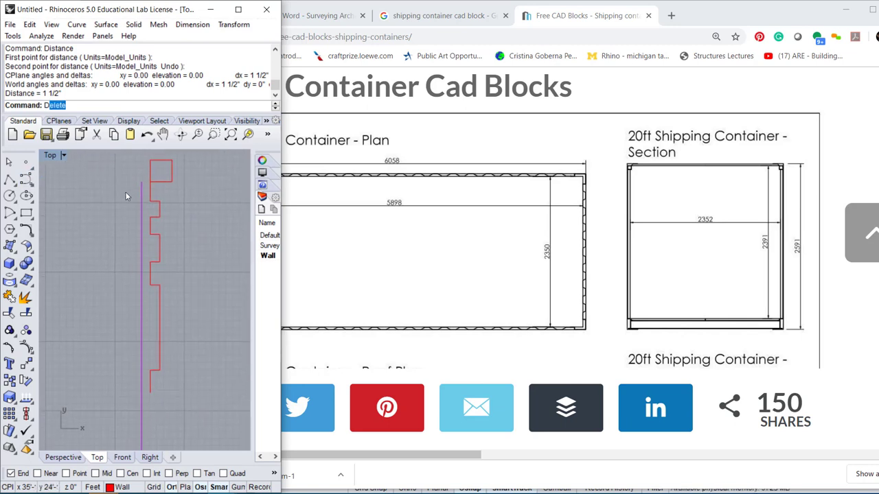
{"action": "key", "text": "BackSpace"}
{"action": "key", "text": "BackSpace"}
{"action": "type", "text": "me"}
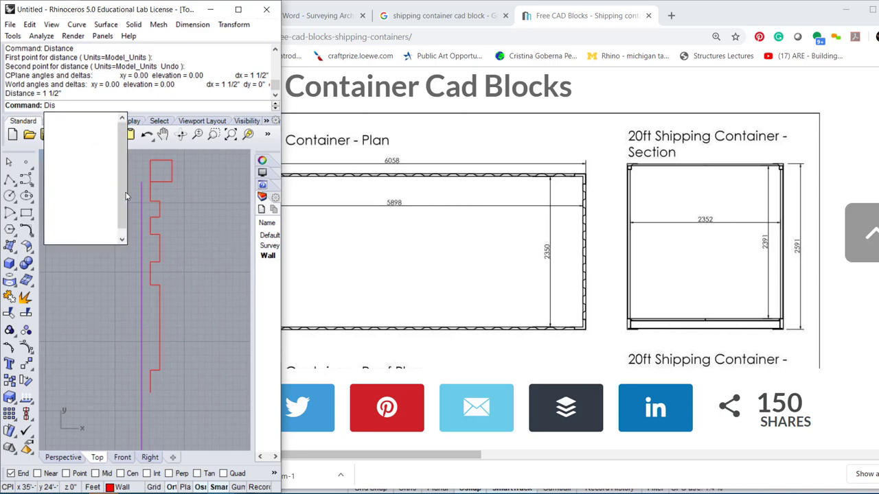
{"action": "type", "text": "ss"}
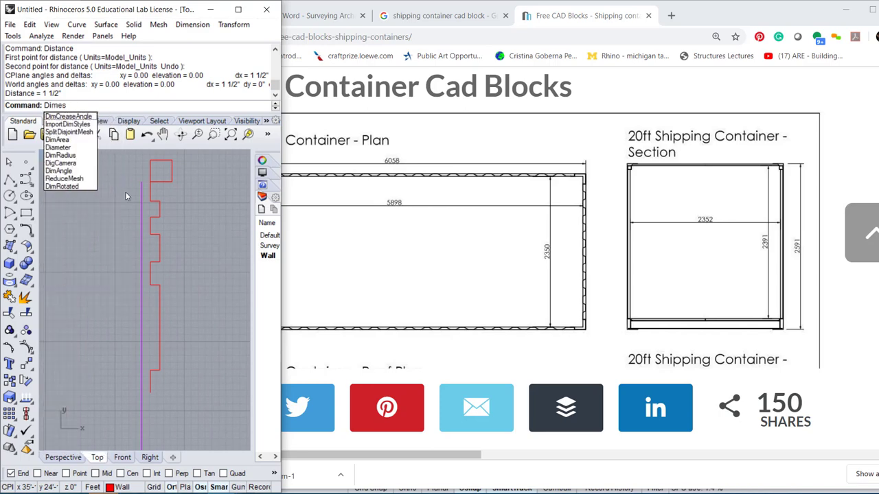
{"action": "key", "text": "BackSpace"}
{"action": "type", "text": "ion"}
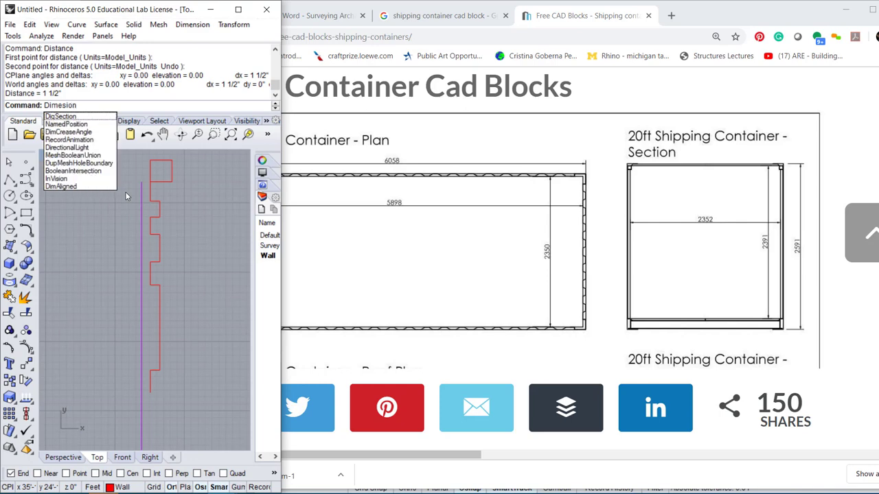
{"action": "key", "text": "BackSpace"}
{"action": "key", "text": "BackSpace"}
{"action": "key", "text": "BackSpace"}
{"action": "key", "text": "BackSpace"}
{"action": "key", "text": "BackSpace"}
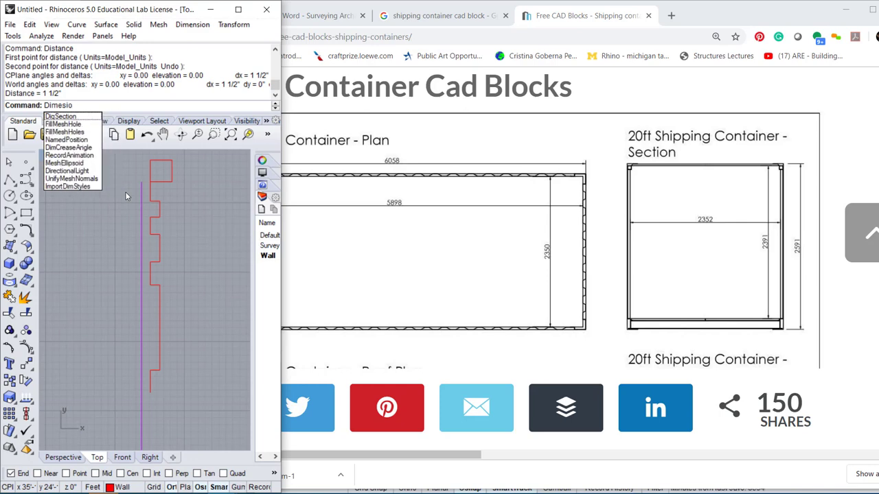
{"action": "key", "text": "Return"}
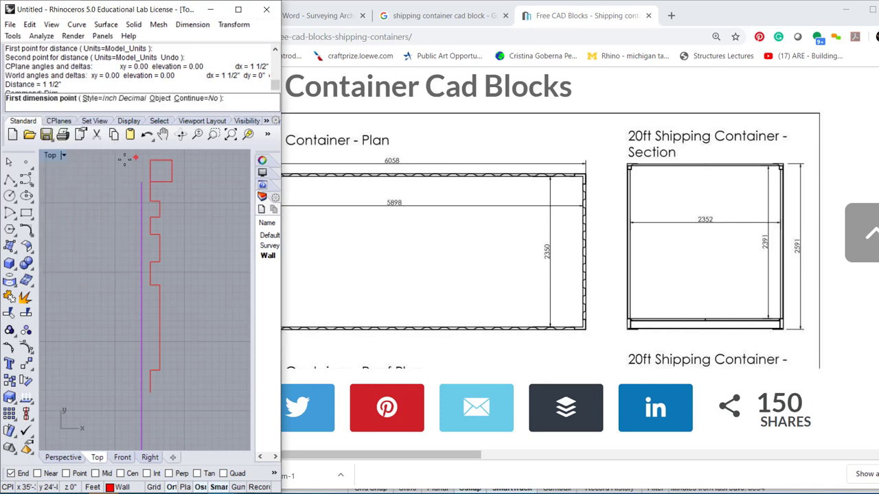
{"action": "left_click", "coordinate": [147, 161]}
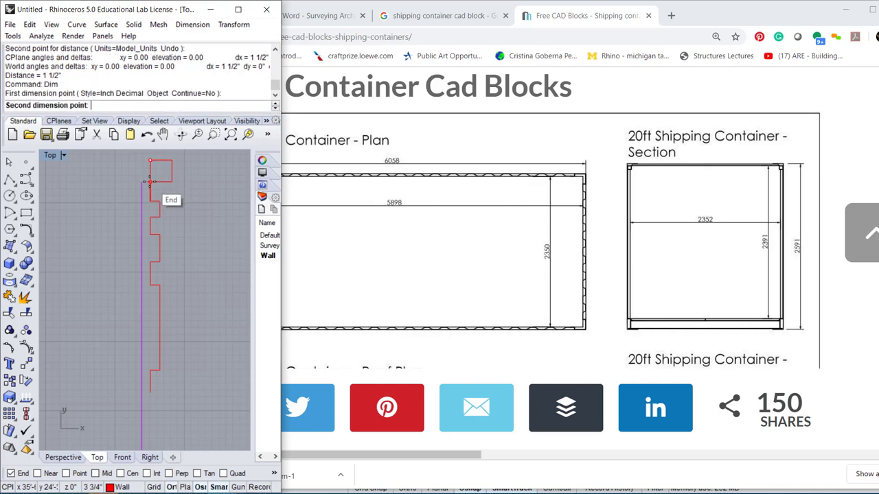
{"action": "left_click", "coordinate": [151, 182]}
{"action": "key", "text": "Escape"}
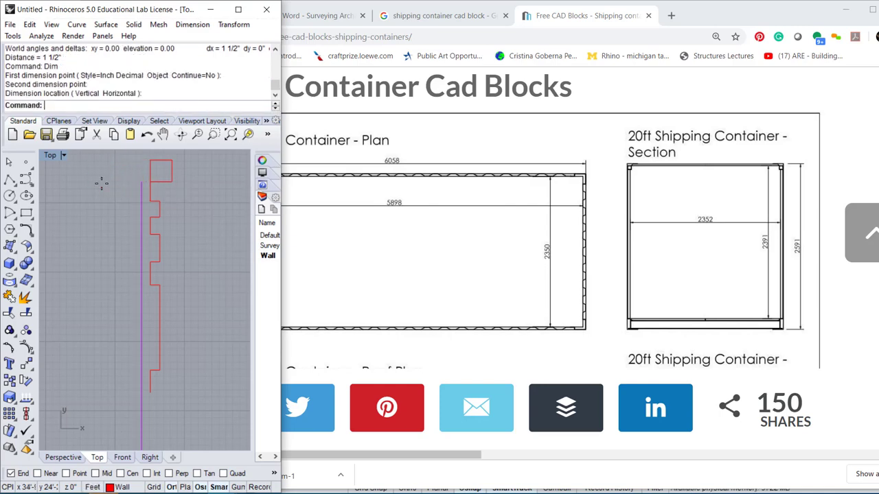
{"action": "type", "text": "Dimstyle"}
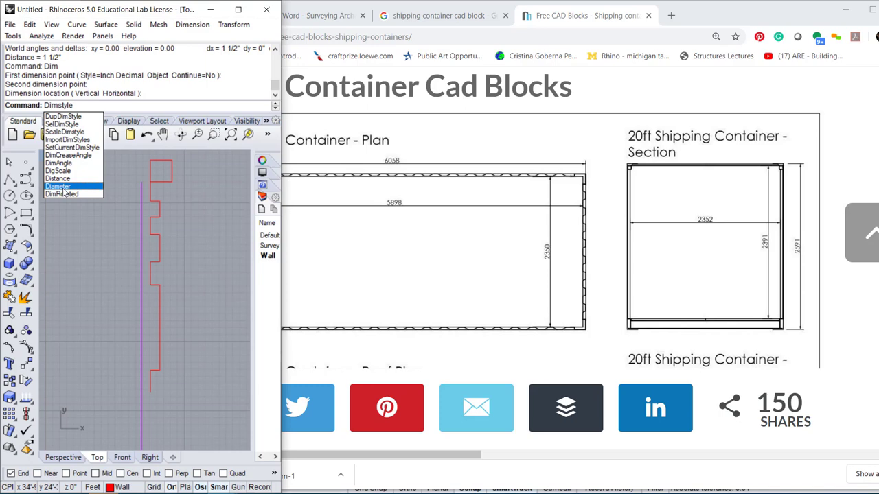
{"action": "key", "text": "Return"}
{"action": "type", "text": "Dim"}
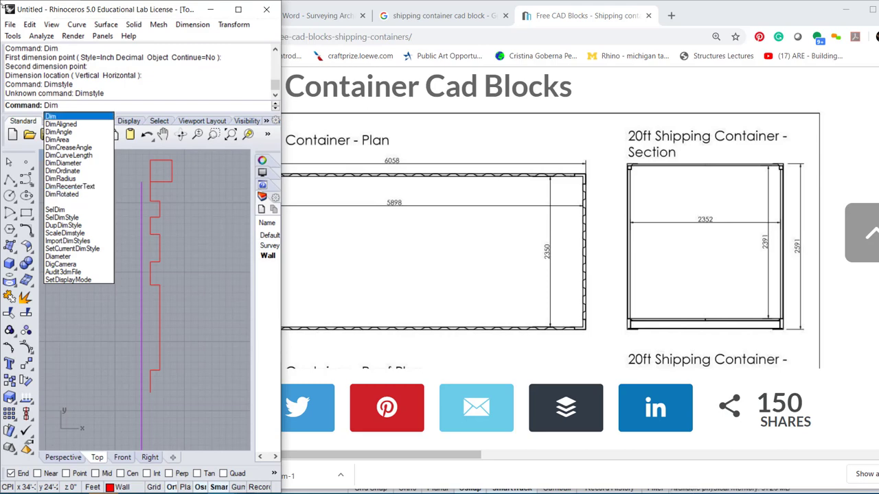
{"action": "key", "text": "Escape"}
- Make Foot-Inch Architectural the current dimension style of the document
{"action": "left_click", "coordinate": [189, 26]}
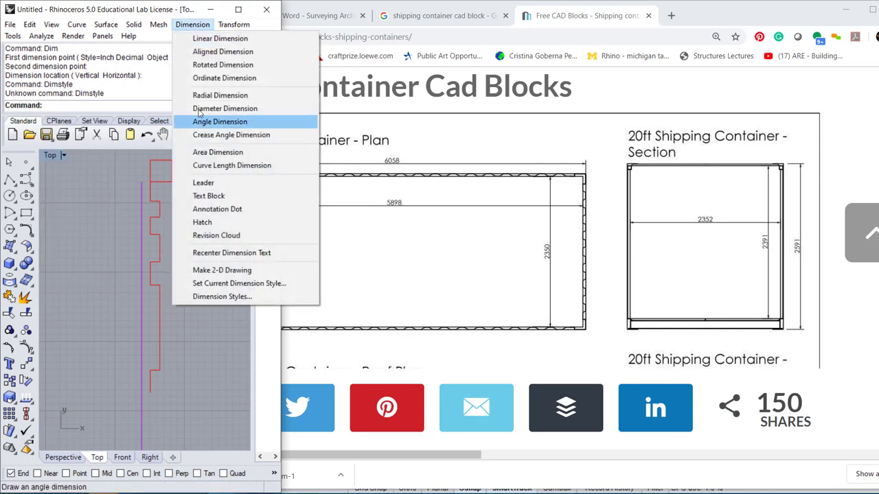
{"action": "left_click", "coordinate": [220, 295]}
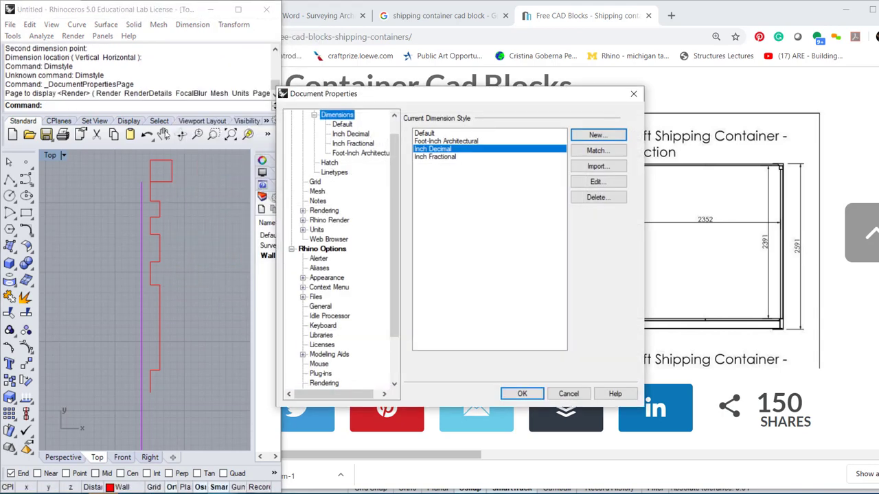
{"action": "left_click", "coordinate": [437, 141]}
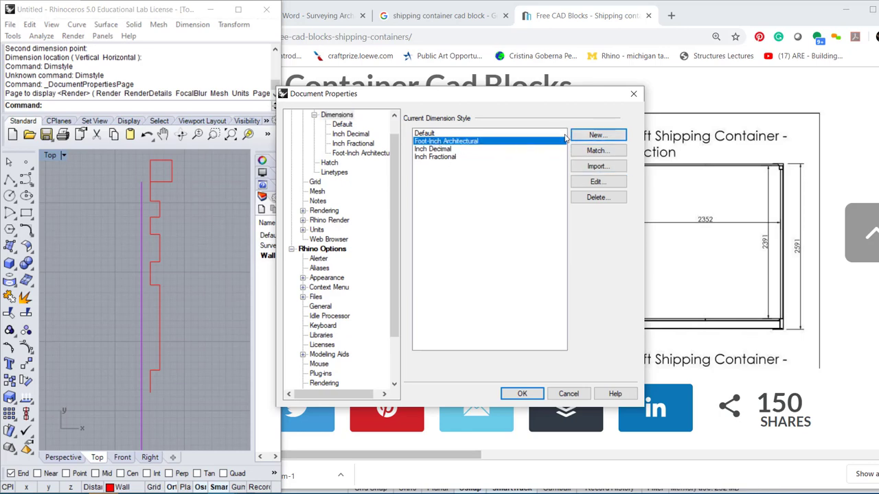
{"action": "left_click", "coordinate": [522, 394]}
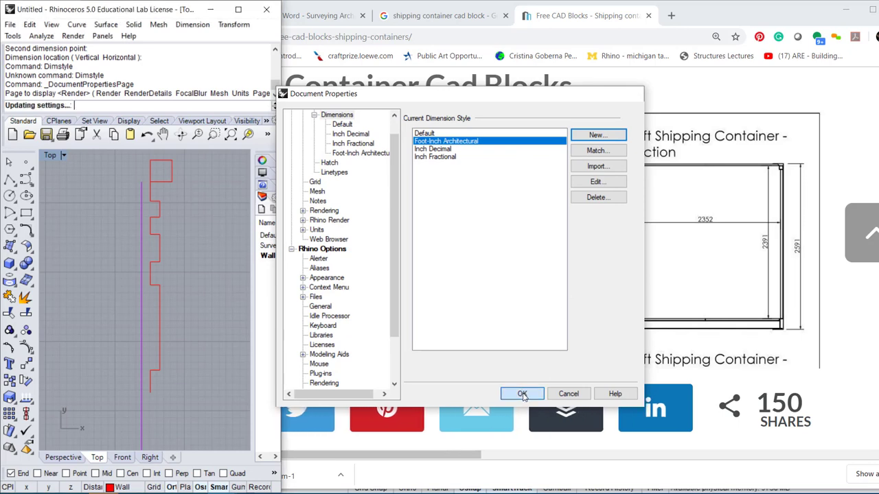
- Try to dimension the square's vertical side using the Foot-Inch Architectural style
{"action": "type", "text": "D"}
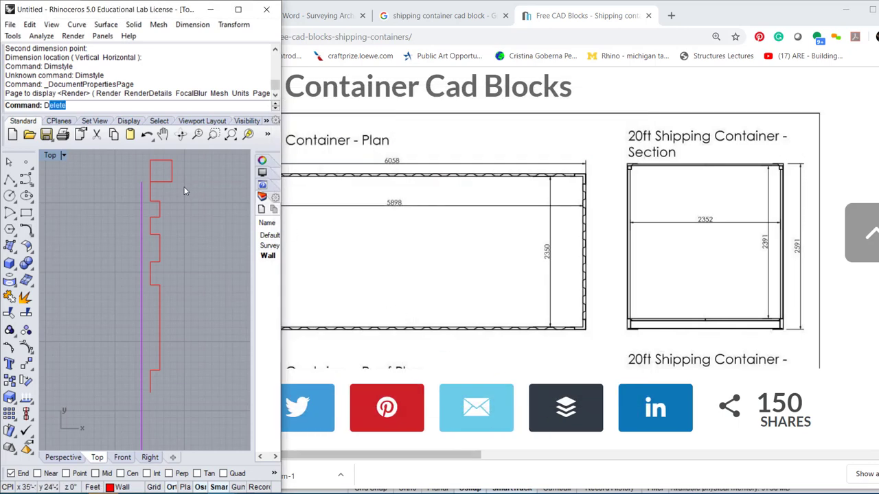
{"action": "type", "text": "im"}
{"action": "key", "text": "Return"}
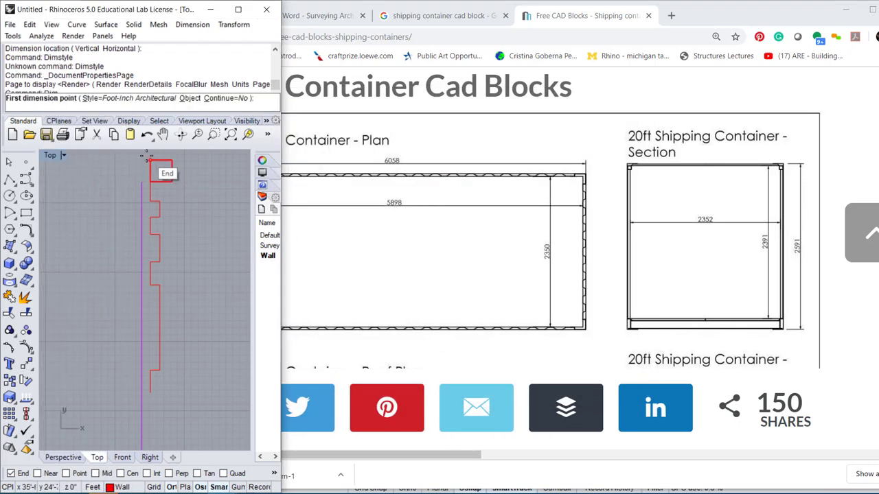
{"action": "left_click", "coordinate": [149, 159]}
{"action": "left_click", "coordinate": [157, 198]}
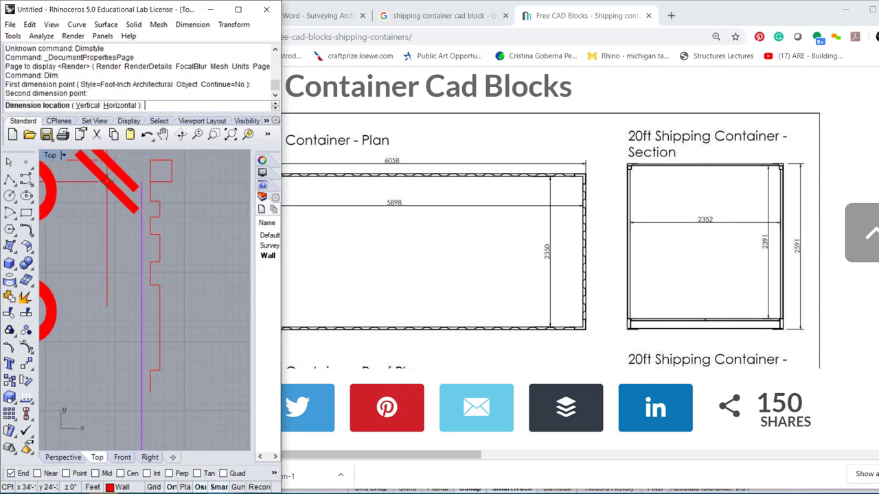
{"action": "key", "text": "Escape"}
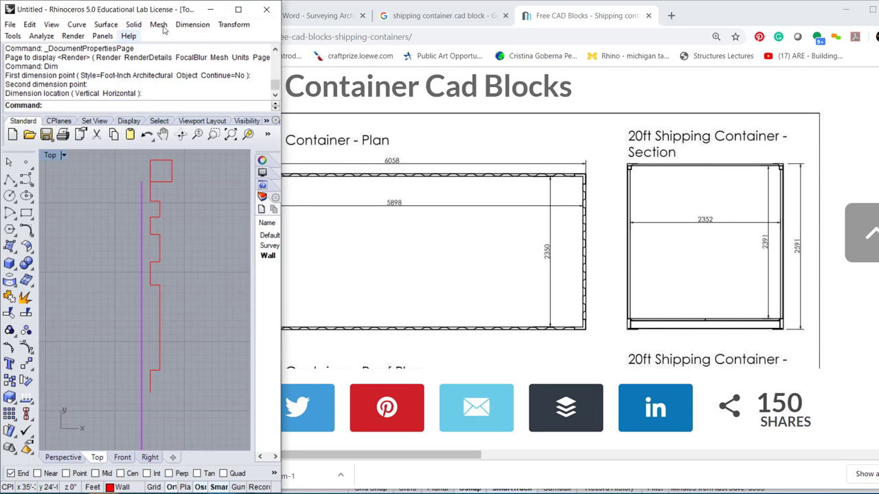
- Open the Foot-Inch Architectural dimension style for editing
{"action": "left_click", "coordinate": [193, 24]}
{"action": "left_click", "coordinate": [220, 299]}
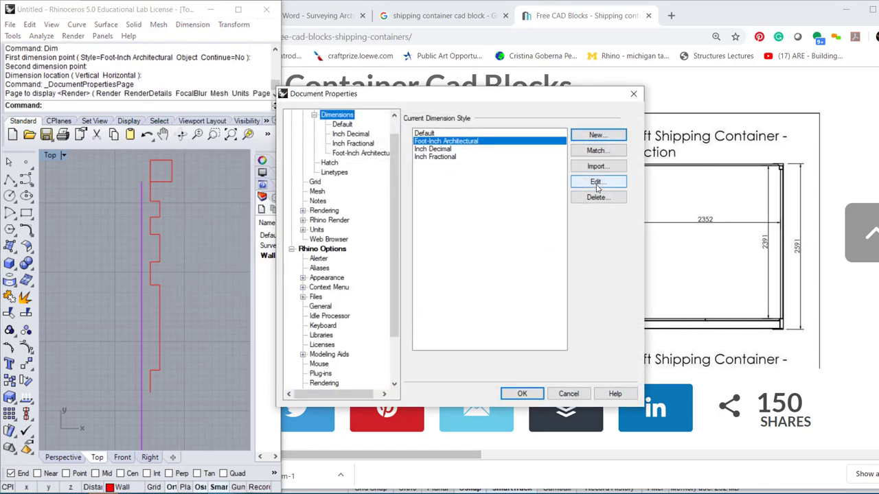
{"action": "left_click", "coordinate": [597, 184]}
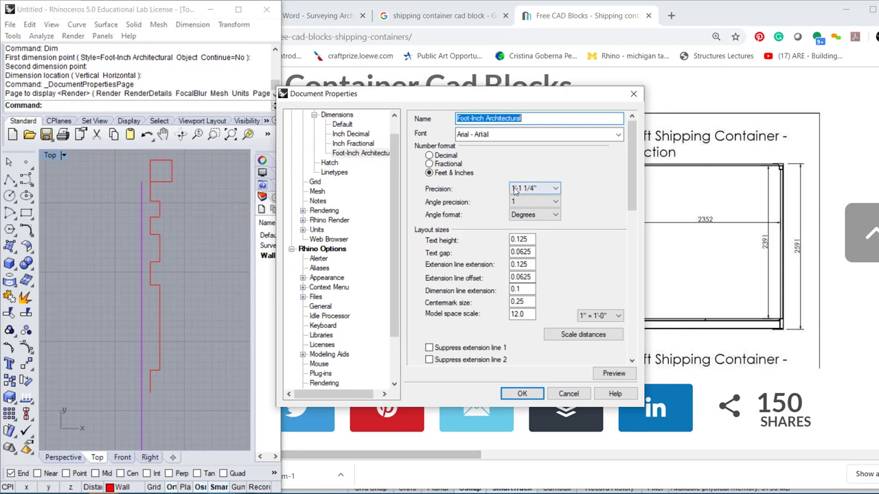
{"action": "double_click", "coordinate": [529, 239]}
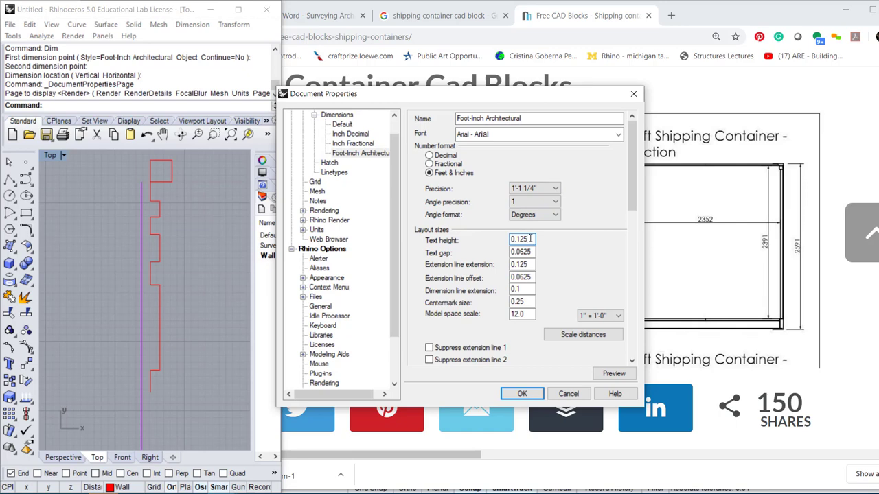
{"action": "left_click_drag", "start_coordinate": [534, 239], "coordinate": [520, 239]}
{"action": "key", "text": "BackSpace"}
{"action": "type", "text": "125"}
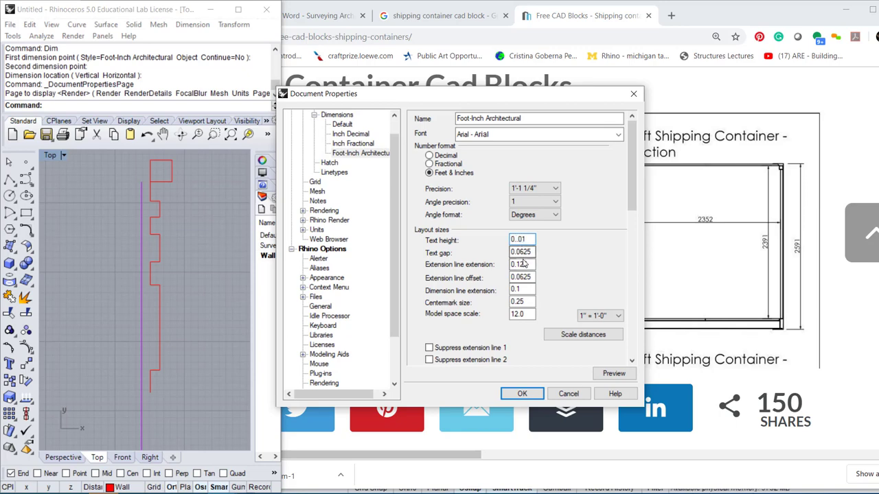
{"action": "left_click", "coordinate": [530, 252]}
{"action": "left_click_drag", "start_coordinate": [531, 252], "coordinate": [520, 252]}
{"action": "left_click", "coordinate": [518, 238]}
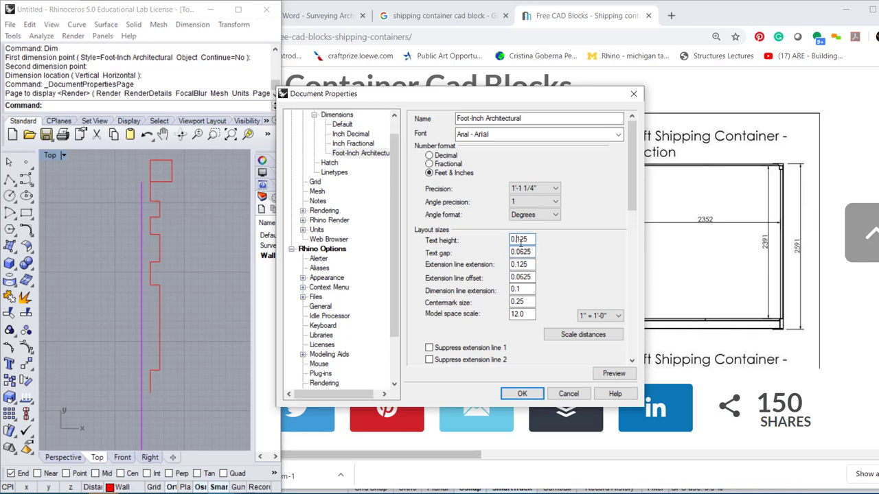
- Set the model space scale of the Foot-Inch Architectural style to 1:1 and apply the change
{"action": "left_click", "coordinate": [597, 316]}
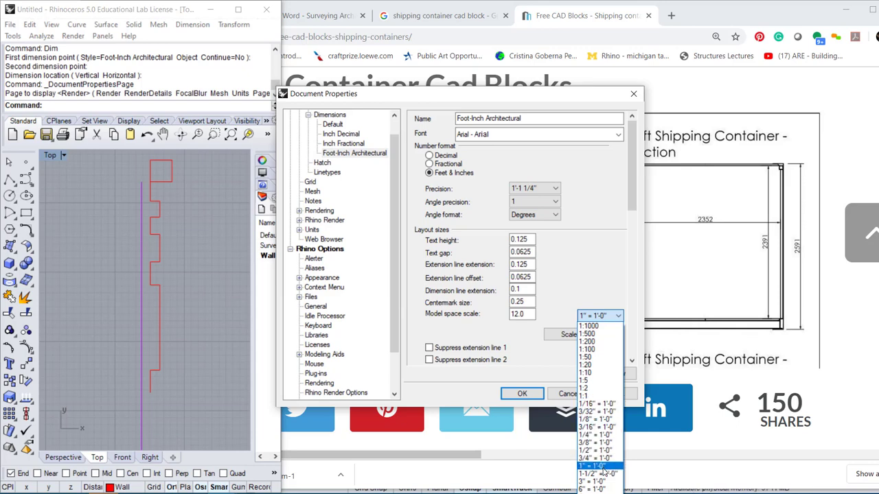
{"action": "left_click", "coordinate": [588, 396]}
{"action": "left_click", "coordinate": [524, 394]}
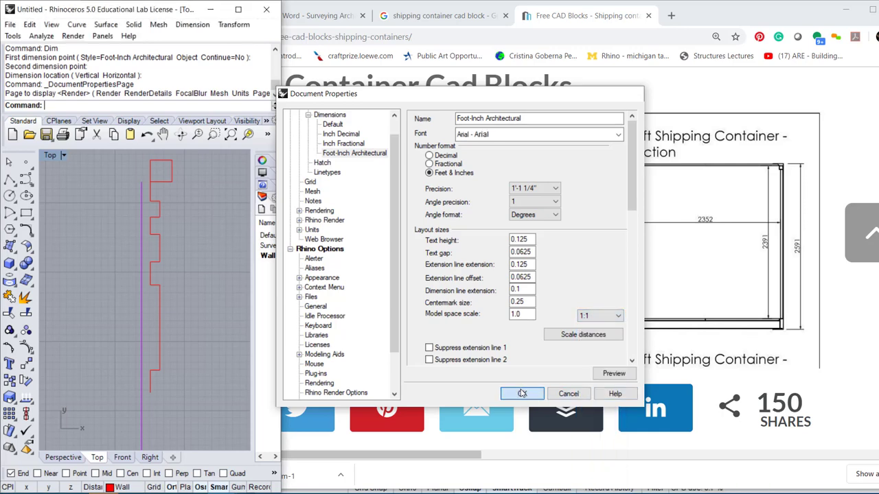
- Dimension the vertical side of the square at the top of the wall profile
{"action": "type", "text": "D"}
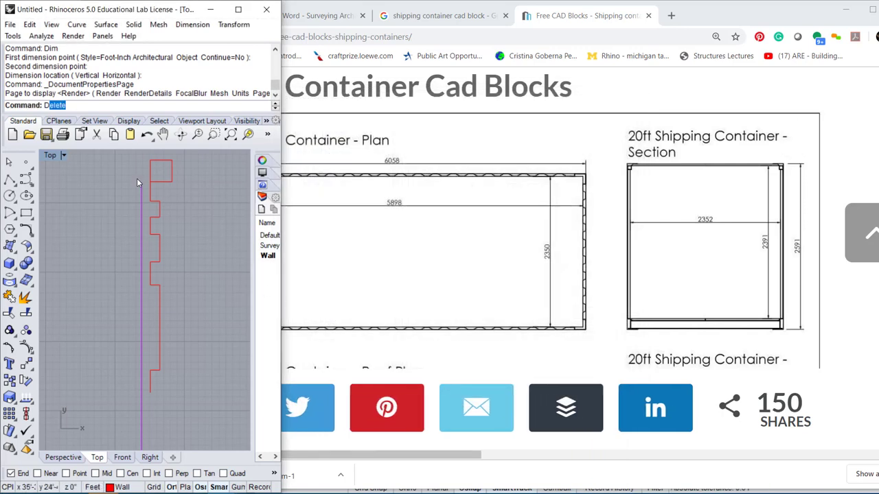
{"action": "type", "text": "im"}
{"action": "key", "text": "Return"}
{"action": "left_click", "coordinate": [151, 161]}
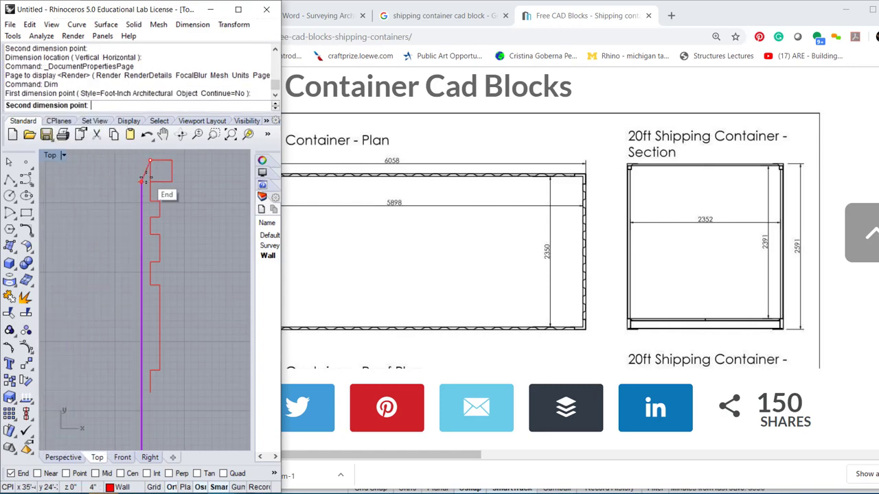
{"action": "left_click", "coordinate": [143, 180]}
{"action": "left_click", "coordinate": [111, 185]}
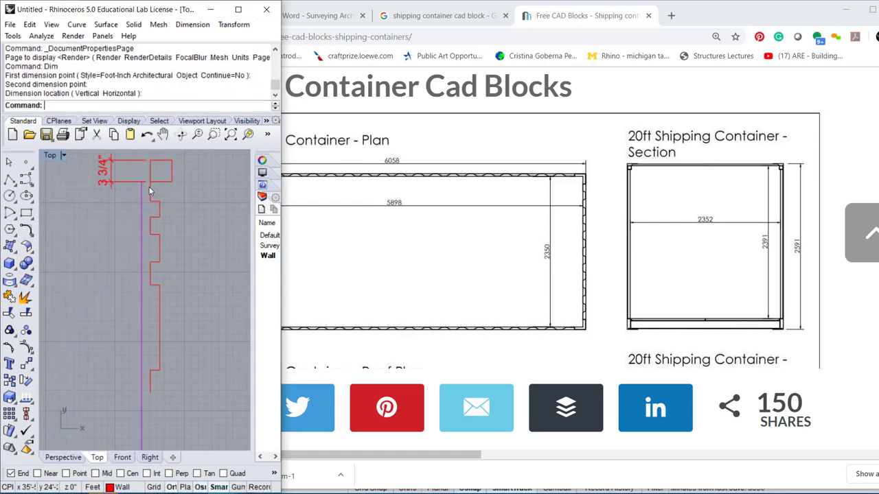
- Dimension the vertical segment directly below the square and the height of the first projection in the wall profile
{"action": "key", "text": "Return"}
{"action": "left_click", "coordinate": [150, 181]}
{"action": "left_click", "coordinate": [151, 201]}
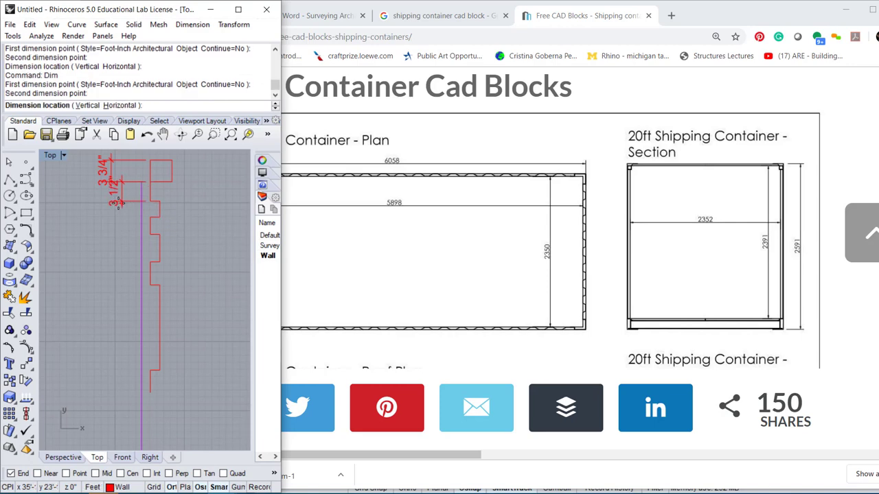
{"action": "left_click", "coordinate": [82, 198]}
{"action": "key", "text": "Return"}
{"action": "left_click", "coordinate": [150, 202]}
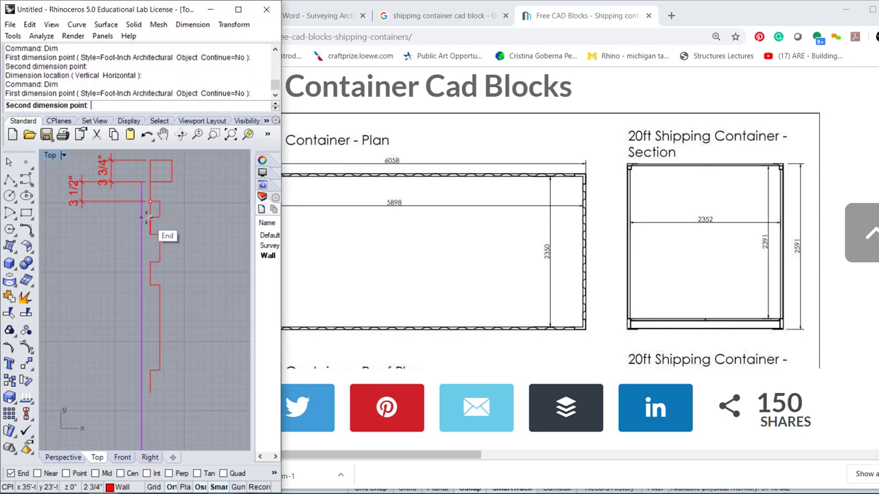
{"action": "left_click", "coordinate": [149, 219]}
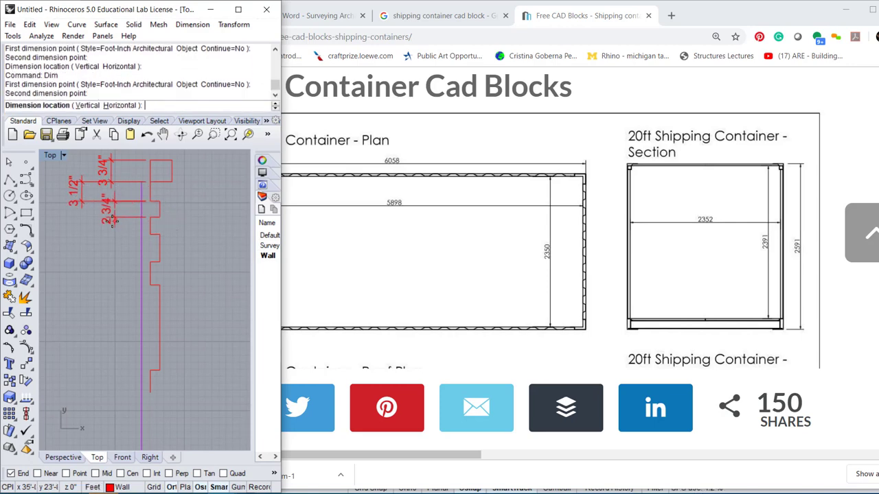
{"action": "left_click", "coordinate": [54, 219]}
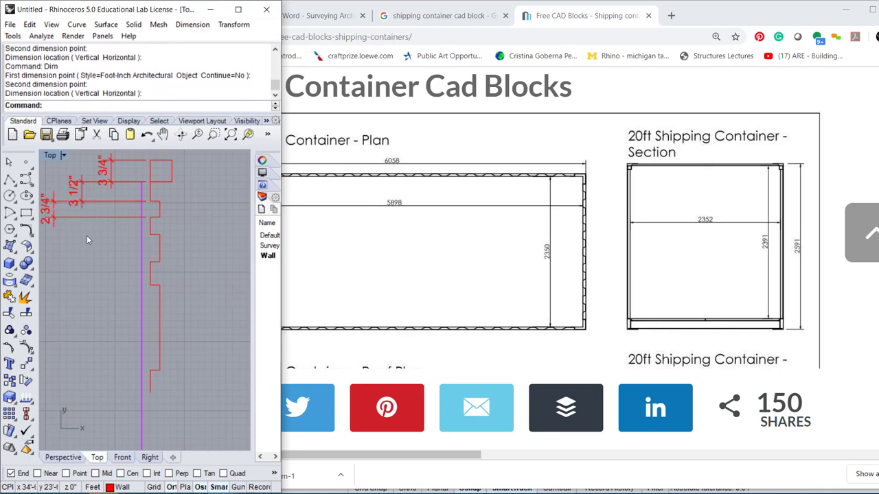
- Dimension the vertical segment between the first two projections and the height of the second projection
{"action": "right_click_drag", "start_coordinate": [86, 235], "coordinate": [185, 235]}
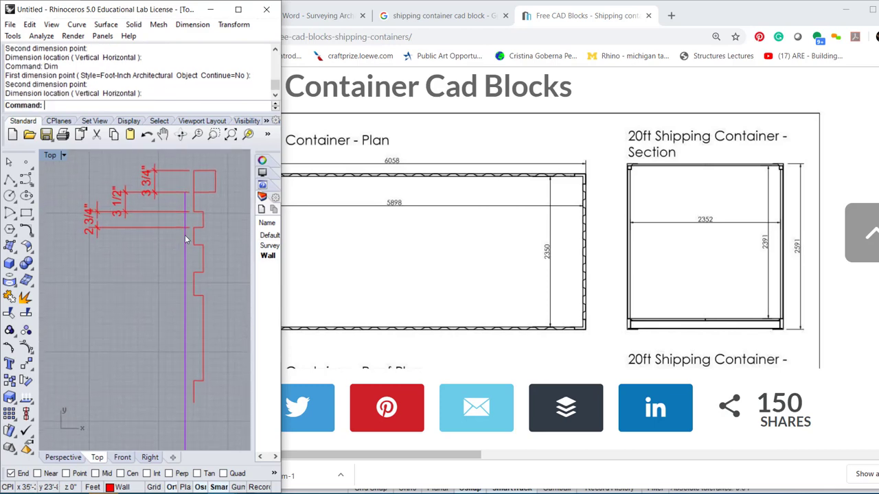
{"action": "right_click", "coordinate": [184, 234]}
{"action": "left_click", "coordinate": [193, 228]}
{"action": "left_click", "coordinate": [193, 244]}
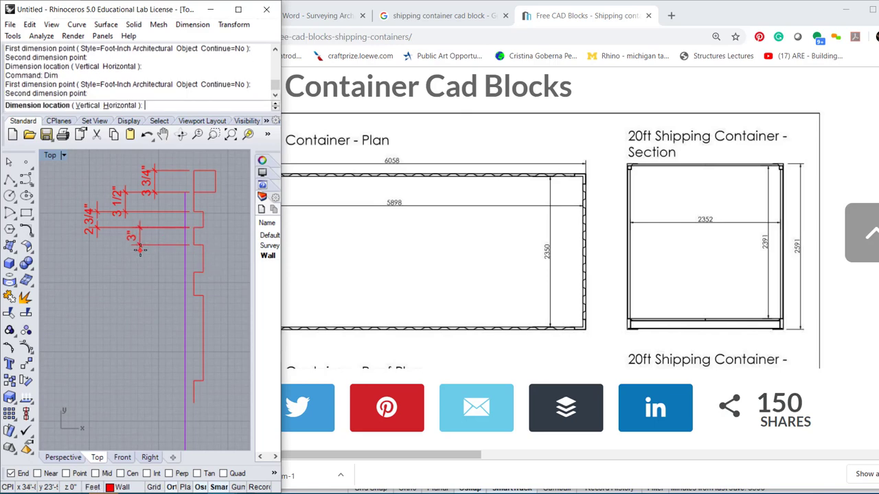
{"action": "left_click", "coordinate": [141, 245]}
{"action": "right_click", "coordinate": [141, 246]}
{"action": "left_click", "coordinate": [190, 245]}
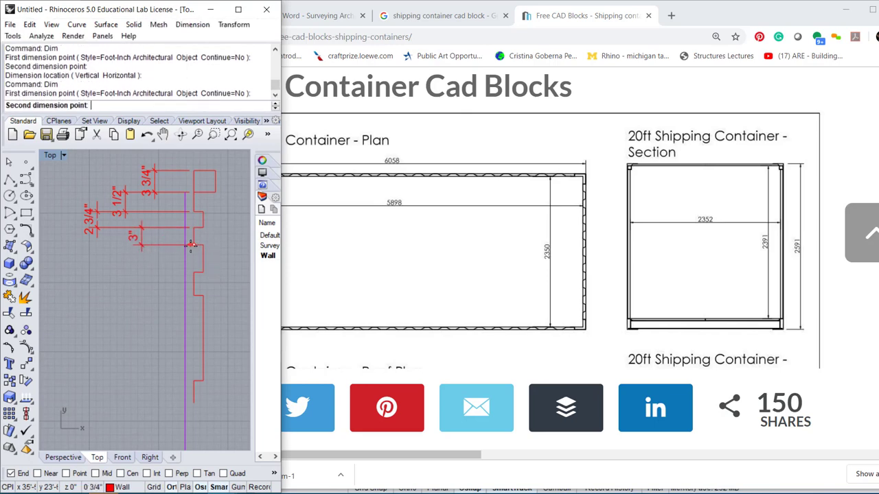
{"action": "left_click", "coordinate": [193, 272]}
{"action": "left_click", "coordinate": [167, 276]}
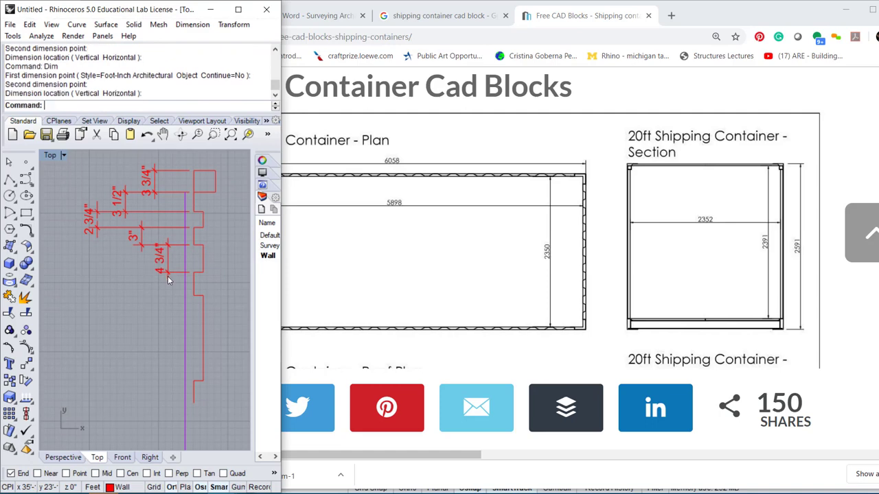
- Dimension the vertical segment between the second projection and the long third projection
{"action": "right_click", "coordinate": [202, 280]}
{"action": "left_click", "coordinate": [195, 274]}
{"action": "left_click", "coordinate": [193, 297]}
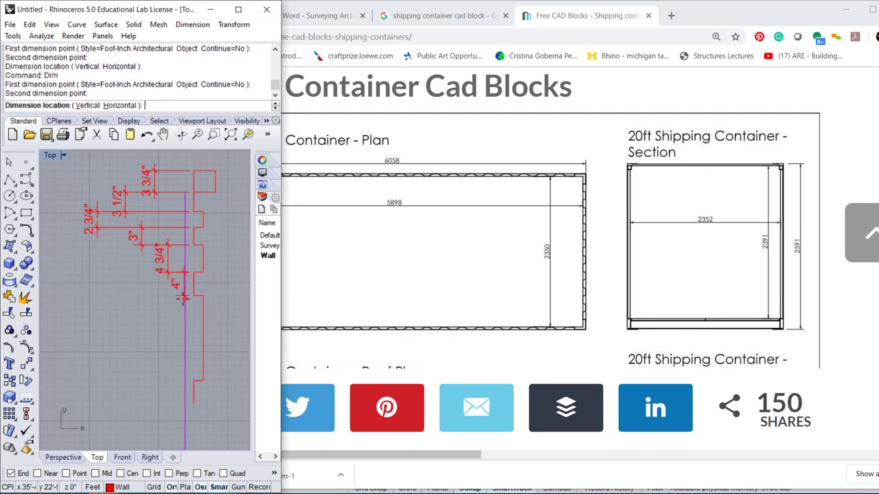
{"action": "left_click", "coordinate": [183, 298]}
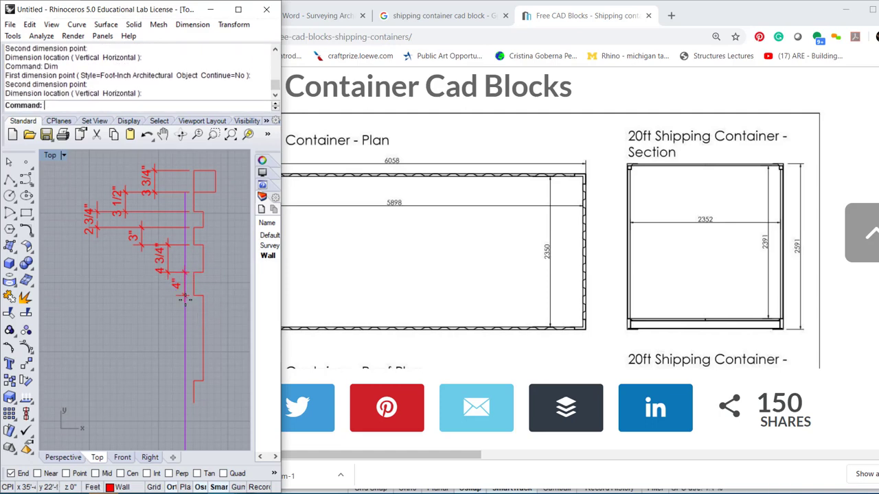
{"action": "right_click", "coordinate": [184, 300]}
{"action": "left_click", "coordinate": [193, 297]}
{"action": "left_click", "coordinate": [193, 384]}
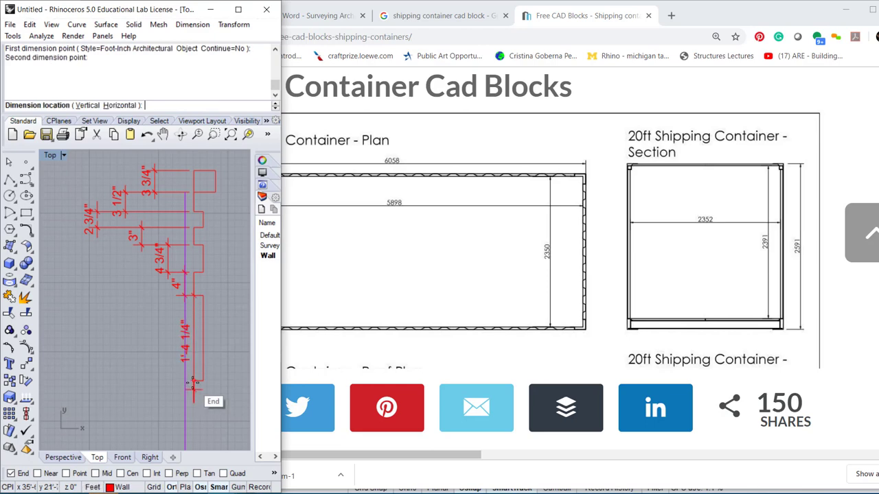
{"action": "key", "text": "Escape"}
- Dimension the full height of the long third projection, placing the dimension clear of the wall profile
{"action": "right_click", "coordinate": [193, 296]}
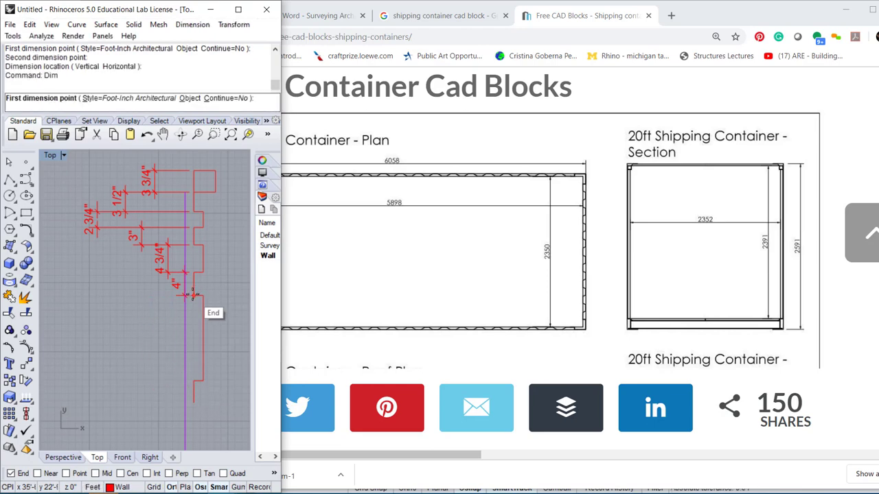
{"action": "left_click", "coordinate": [193, 295]}
{"action": "left_click", "coordinate": [194, 380]}
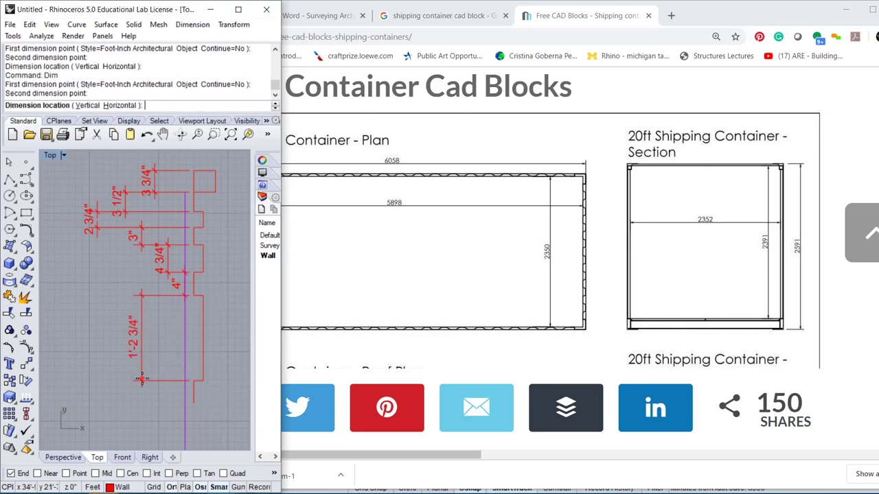
{"action": "left_click", "coordinate": [111, 352]}
{"action": "scroll", "coordinate": [111, 340], "scroll_direction": "down", "scroll_amount": 3}
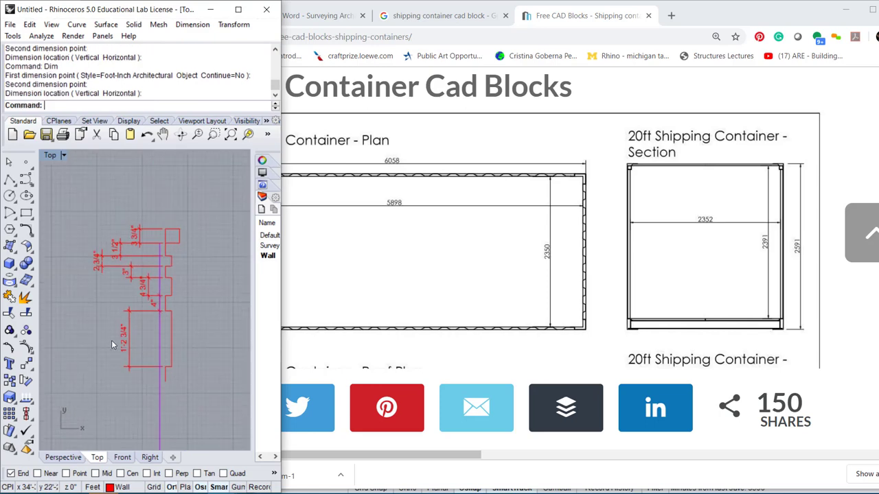
{"action": "scroll", "coordinate": [111, 331], "scroll_direction": "up", "scroll_amount": 3}
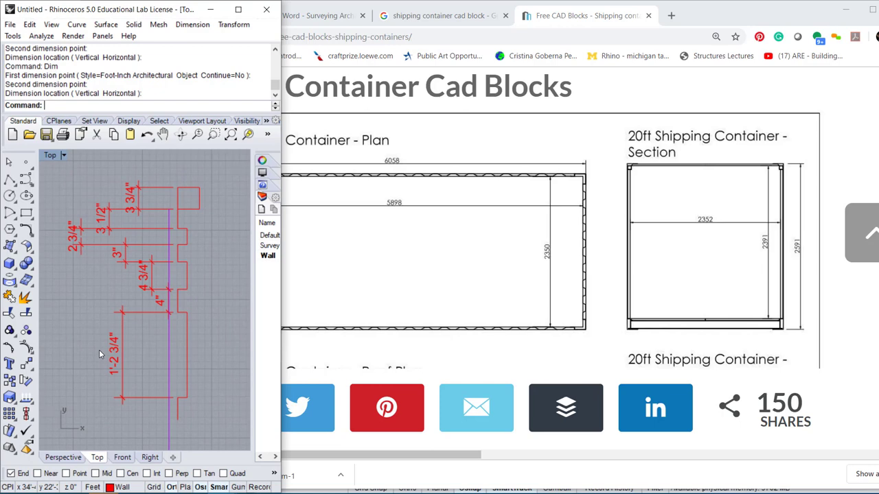
- Dimension the square's horizontal width, placing the dimension above its top edge
{"action": "key", "text": "Return"}
{"action": "left_click", "coordinate": [200, 187]}
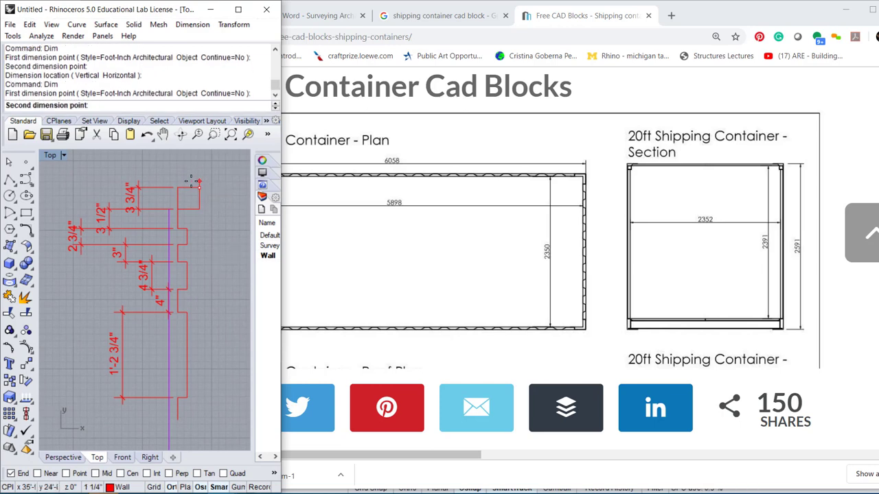
{"action": "left_click", "coordinate": [177, 187]}
{"action": "left_click", "coordinate": [175, 173]}
- Try to dimension the horizontal depth of the first projection below the square, and undo that dimension
{"action": "key", "text": "Return"}
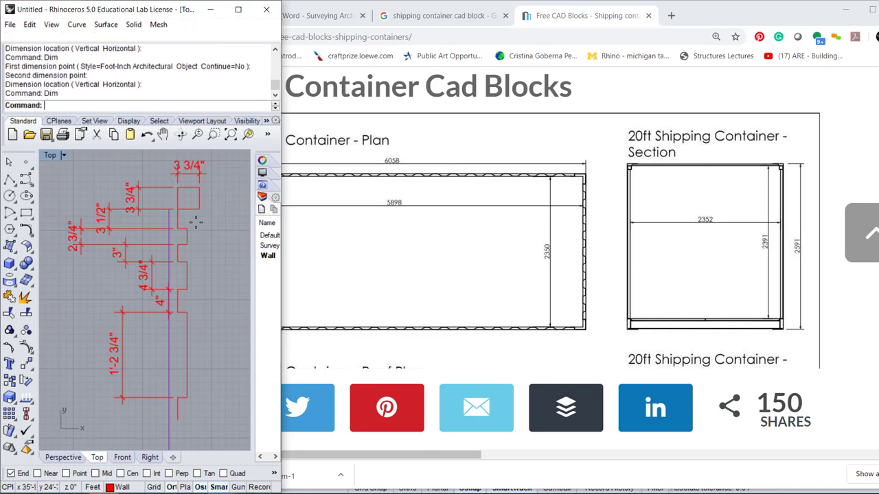
{"action": "left_click", "coordinate": [183, 224]}
{"action": "left_click", "coordinate": [181, 224]}
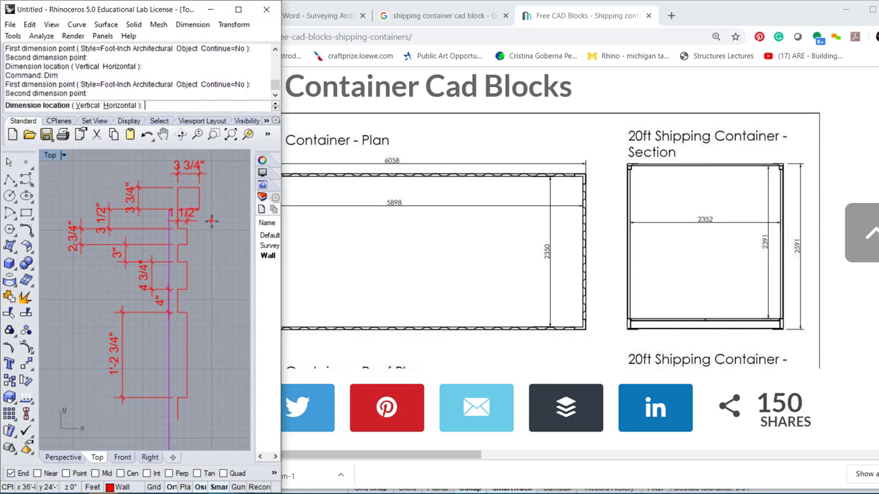
{"action": "left_click", "coordinate": [203, 440]}
{"action": "key", "text": "ctrl+z"}
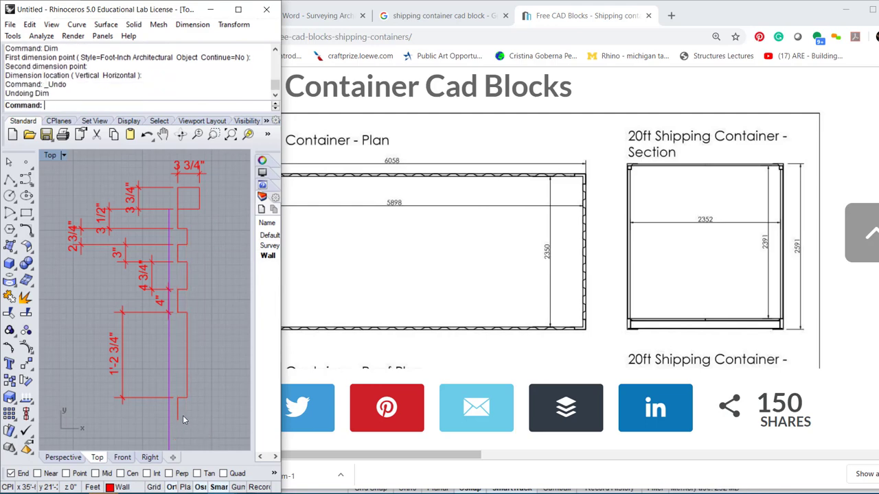
- Dimension the horizontal depth of the long projection at its lower end, placing the dimension beneath the wall profile
{"action": "key", "text": "Return"}
{"action": "left_click", "coordinate": [178, 399]}
{"action": "left_click", "coordinate": [179, 399]}
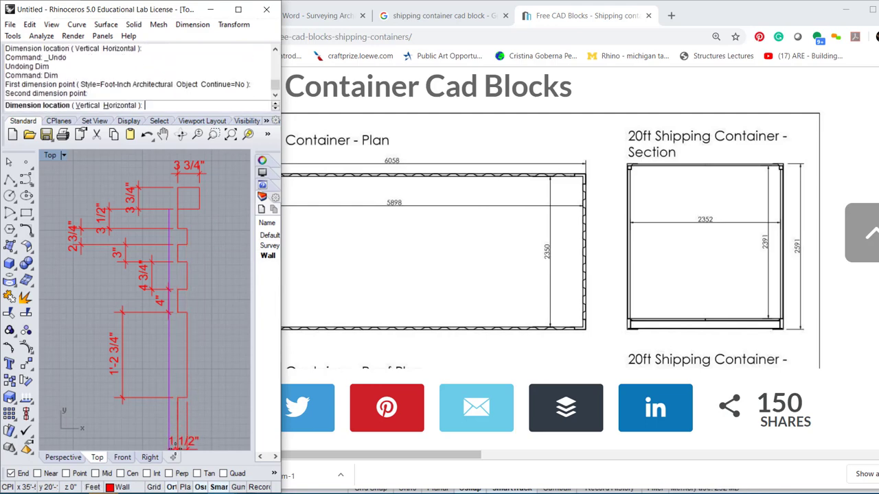
{"action": "scroll", "coordinate": [185, 412], "scroll_direction": "down", "scroll_amount": 3}
{"action": "left_click", "coordinate": [199, 384]}
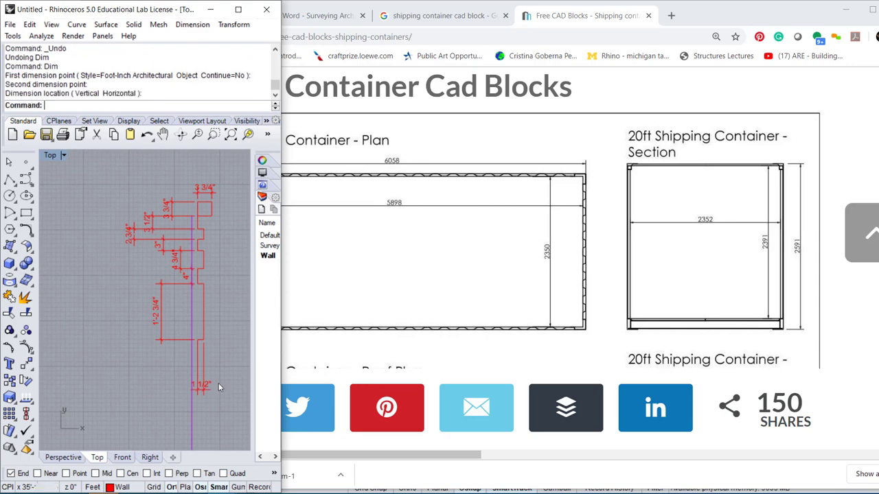
{"action": "scroll", "coordinate": [222, 358], "scroll_direction": "up", "scroll_amount": 2}
{"action": "right_click_drag", "start_coordinate": [222, 361], "coordinate": [197, 382]}
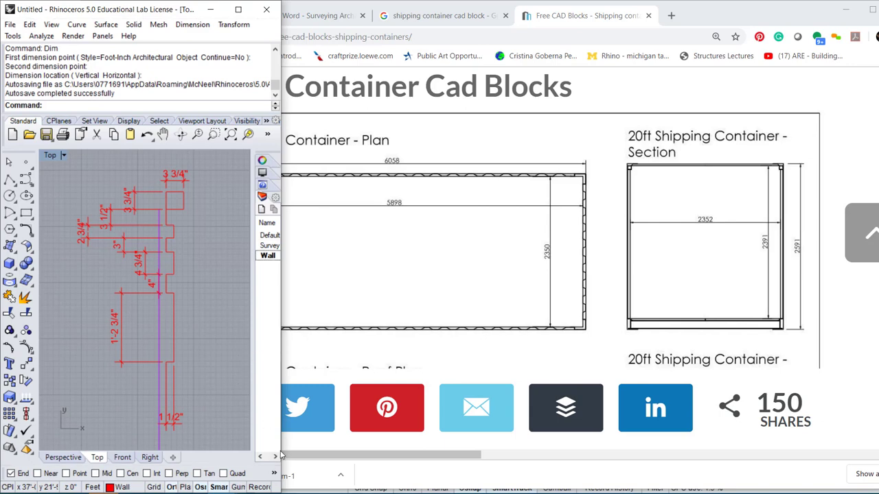
- Widen the modeling window and make empty drawing space available beside the dimensioned profile
{"action": "left_click_drag", "start_coordinate": [280, 449], "coordinate": [849, 408]}
{"action": "scroll", "coordinate": [602, 243], "scroll_direction": "down", "scroll_amount": 5}
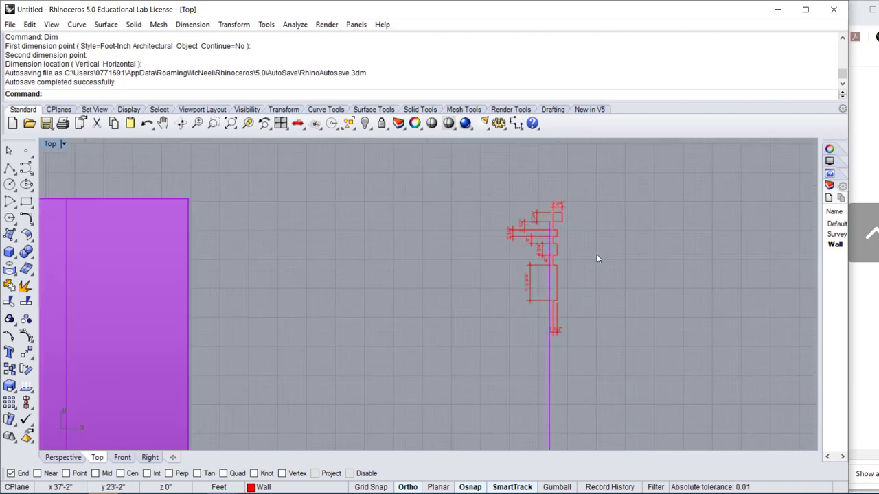
{"action": "right_click_drag", "start_coordinate": [602, 243], "coordinate": [427, 269]}
{"action": "scroll", "coordinate": [457, 268], "scroll_direction": "up", "scroll_amount": 2}
- Draw a short vertical single line in the empty area beside the wall profile with the Line command
{"action": "type", "text": "line"}
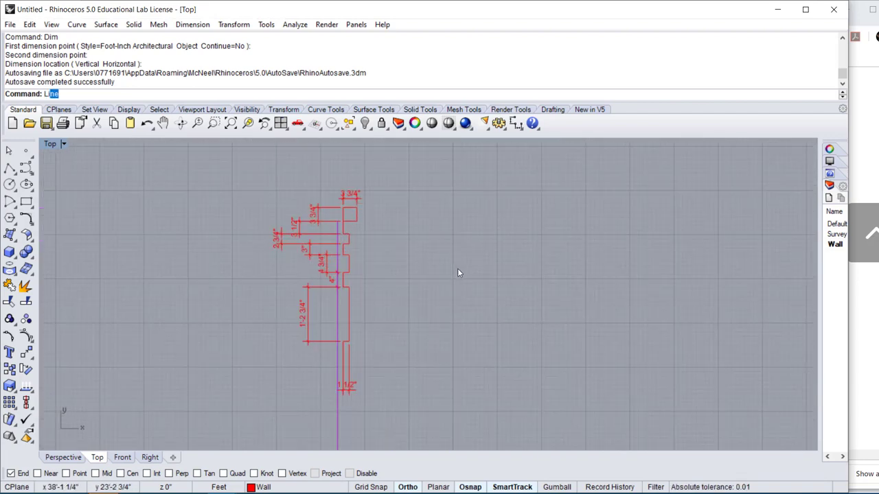
{"action": "key", "text": "Return"}
{"action": "left_click", "coordinate": [513, 163]}
{"action": "left_click", "coordinate": [506, 184]}
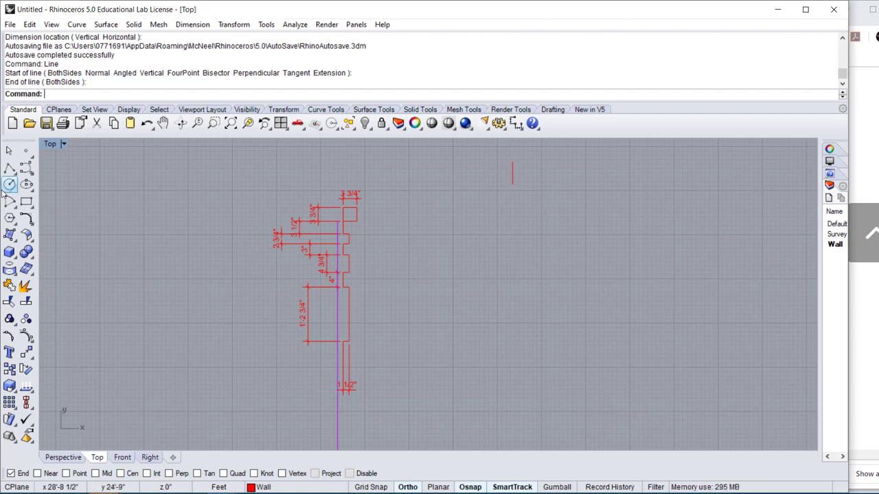
- Try to sketch a long stepped polyline with right-angled segments between the wall profile and the short line
{"action": "left_click", "coordinate": [9, 167]}
{"action": "left_click", "coordinate": [465, 153]}
{"action": "left_click", "coordinate": [465, 180]}
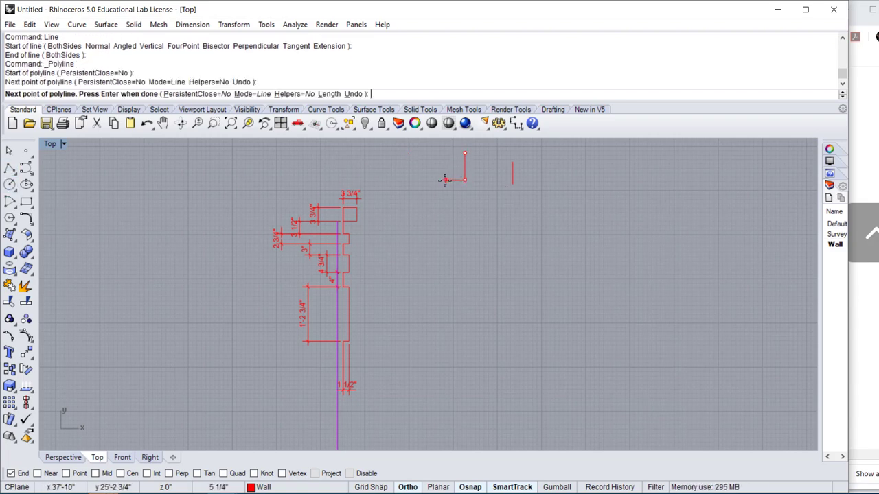
{"action": "left_click", "coordinate": [445, 180]}
{"action": "left_click", "coordinate": [444, 191]}
{"action": "left_click", "coordinate": [462, 192]}
{"action": "left_click", "coordinate": [462, 220]}
{"action": "left_click", "coordinate": [442, 220]}
{"action": "left_click", "coordinate": [443, 251]}
{"action": "left_click", "coordinate": [442, 282]}
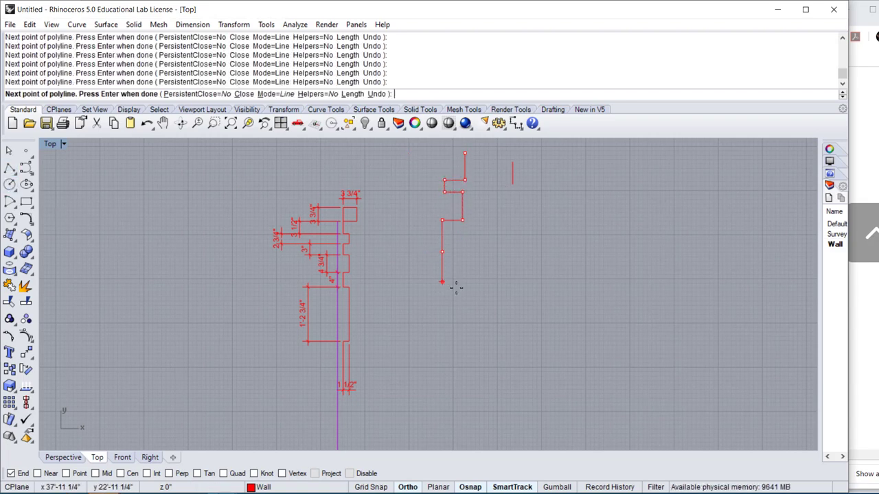
{"action": "left_click", "coordinate": [489, 282]}
{"action": "left_click", "coordinate": [507, 309]}
{"action": "left_click", "coordinate": [489, 322]}
{"action": "left_click", "coordinate": [490, 355]}
{"action": "left_click", "coordinate": [459, 355]}
{"action": "left_click", "coordinate": [429, 355]}
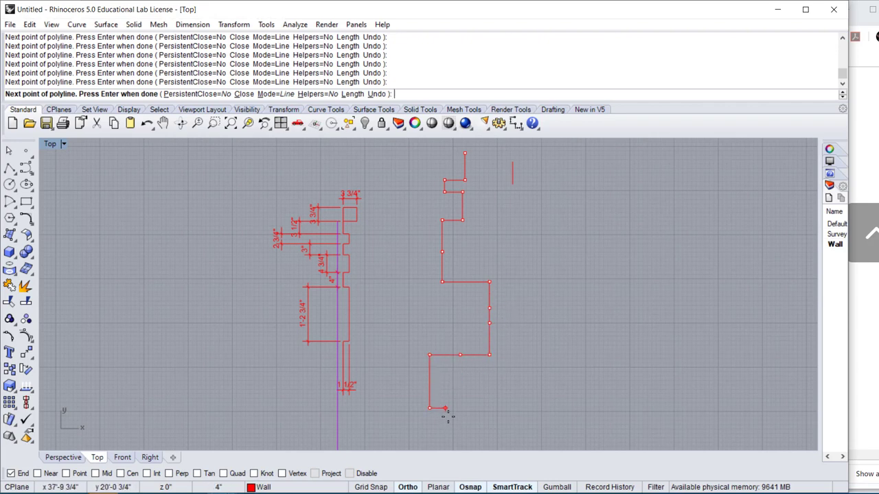
{"action": "left_click", "coordinate": [429, 409]}
{"action": "left_click", "coordinate": [451, 409]}
{"action": "left_click", "coordinate": [479, 409]}
{"action": "left_click", "coordinate": [469, 437]}
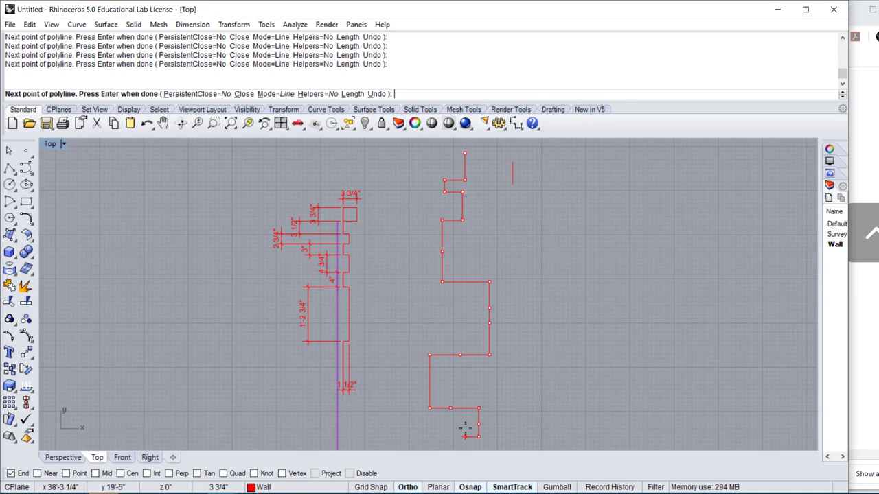
{"action": "key", "text": "Escape"}
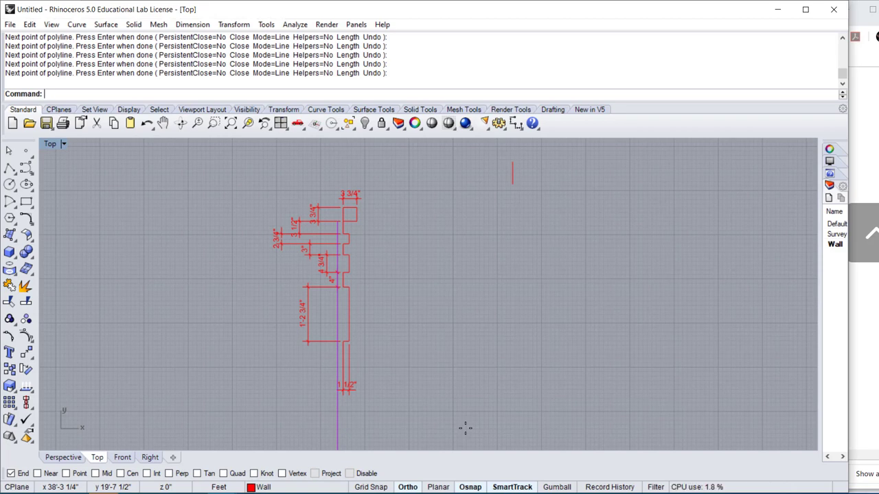
- Draw a long stepped polyline with right-angled segments in the empty area between the wall profile and the short single line
{"action": "key", "text": "Return"}
{"action": "left_click", "coordinate": [457, 165]}
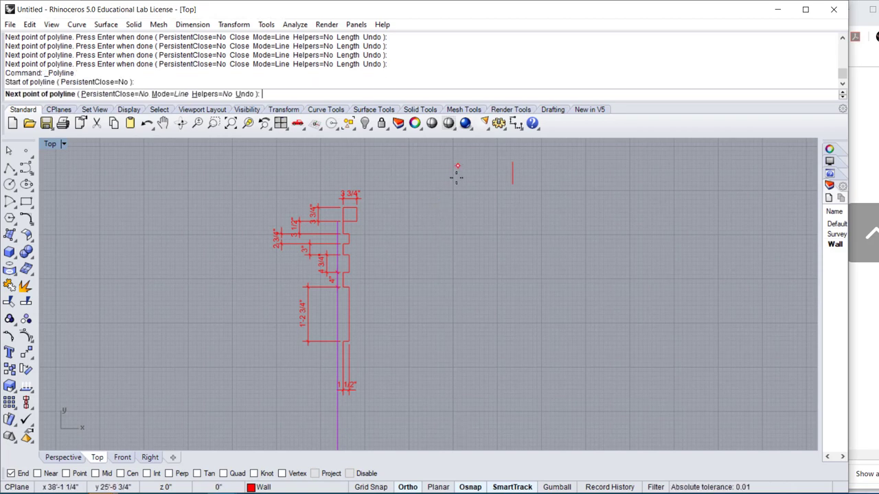
{"action": "left_click", "coordinate": [457, 199]}
{"action": "left_click", "coordinate": [434, 200]}
{"action": "left_click", "coordinate": [434, 216]}
{"action": "left_click", "coordinate": [434, 245]}
{"action": "left_click", "coordinate": [488, 245]}
{"action": "left_click", "coordinate": [488, 276]}
{"action": "left_click", "coordinate": [488, 300]}
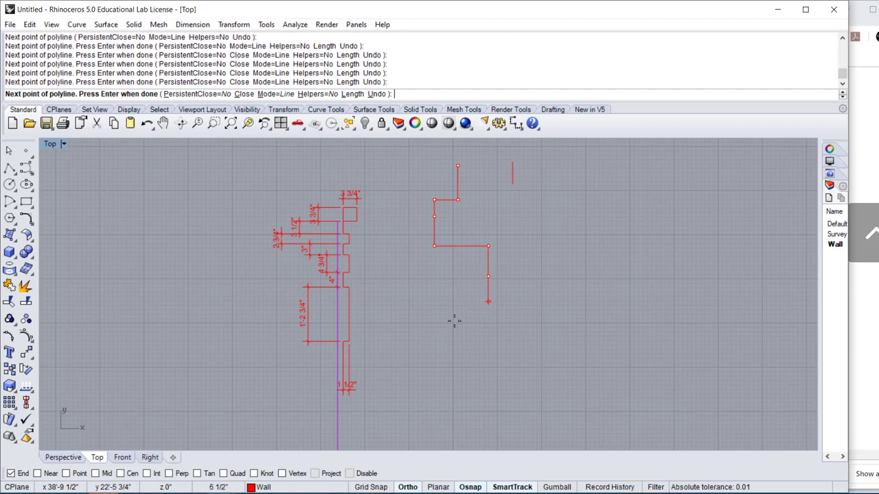
{"action": "left_click", "coordinate": [431, 300]}
{"action": "left_click", "coordinate": [431, 364]}
{"action": "left_click", "coordinate": [474, 364]}
{"action": "left_click", "coordinate": [474, 389]}
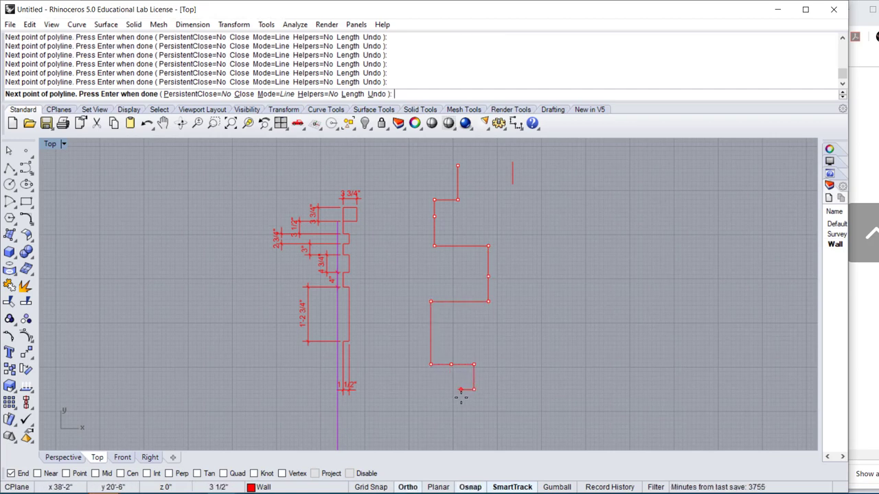
{"action": "key", "text": "Return"}
- Draw a vertical single line straight down from the lower endpoint of the stepped polyline
{"action": "scroll", "coordinate": [398, 353], "scroll_direction": "down", "scroll_amount": 2}
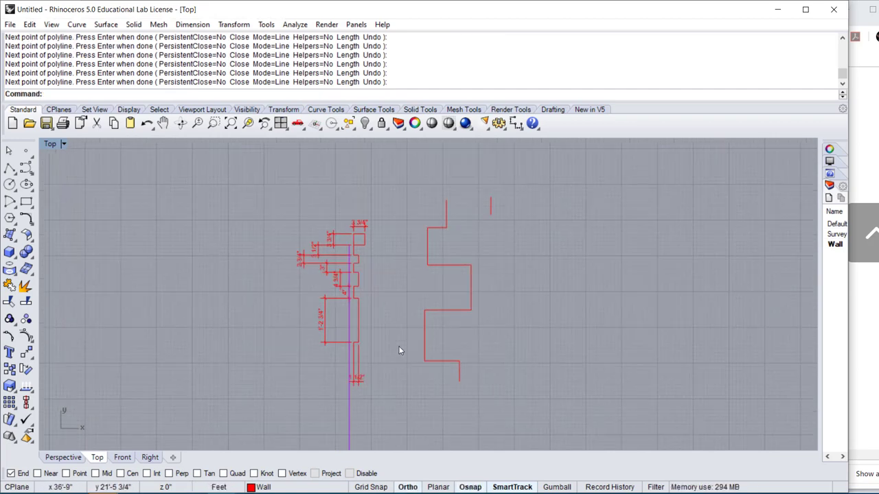
{"action": "right_click_drag", "start_coordinate": [399, 353], "coordinate": [396, 233]}
{"action": "scroll", "coordinate": [397, 233], "scroll_direction": "down", "scroll_amount": 2}
{"action": "type", "text": "line"}
{"action": "key", "text": "Return"}
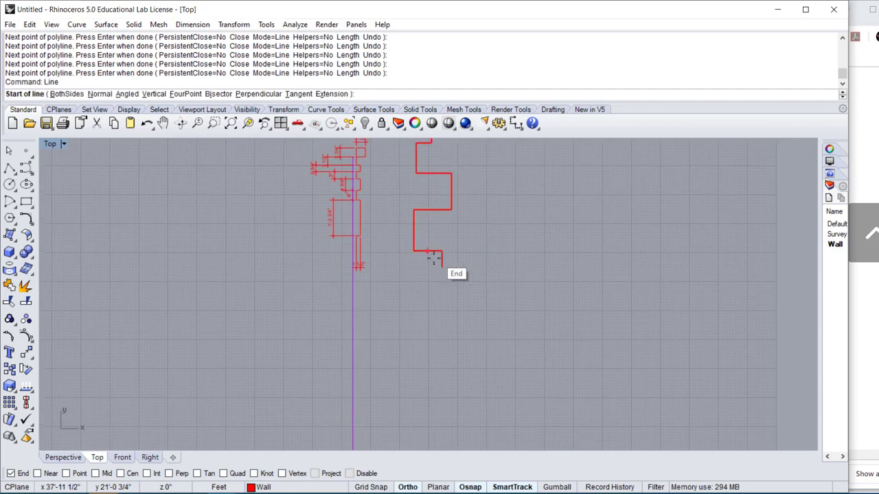
{"action": "left_click", "coordinate": [440, 266]}
{"action": "left_click", "coordinate": [444, 338]}
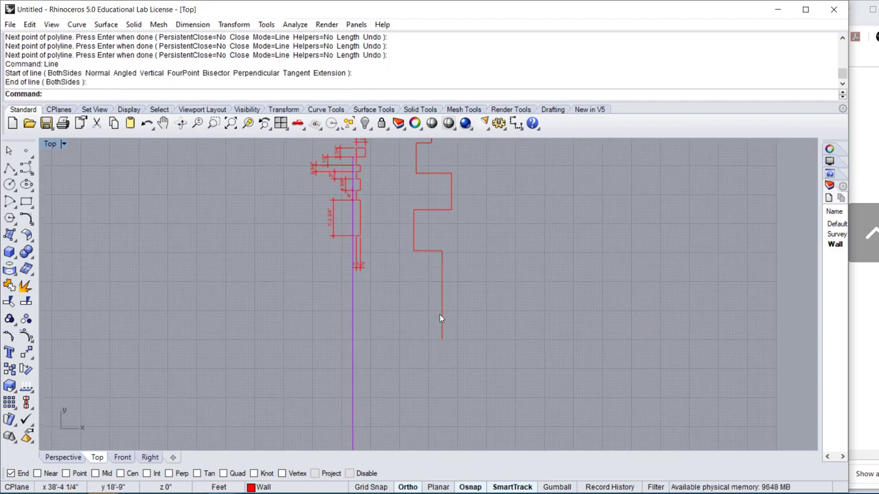
- Join the added vertical line and the stepped polyline into one curve
{"action": "left_click_drag", "start_coordinate": [486, 310], "coordinate": [414, 245]}
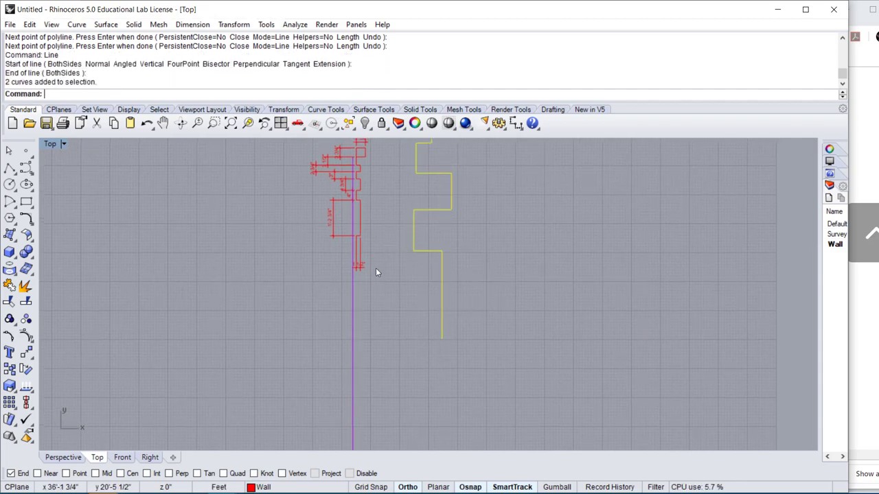
{"action": "left_click", "coordinate": [483, 294]}
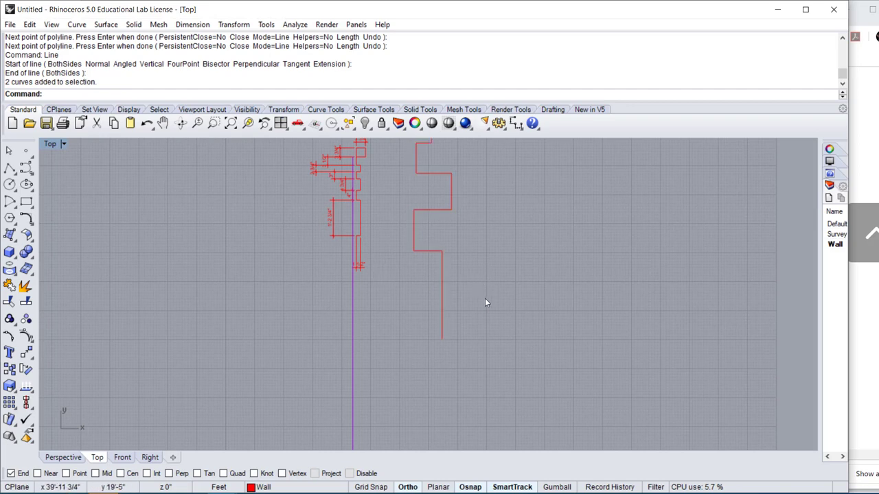
{"action": "left_click_drag", "start_coordinate": [403, 214], "coordinate": [402, 217]}
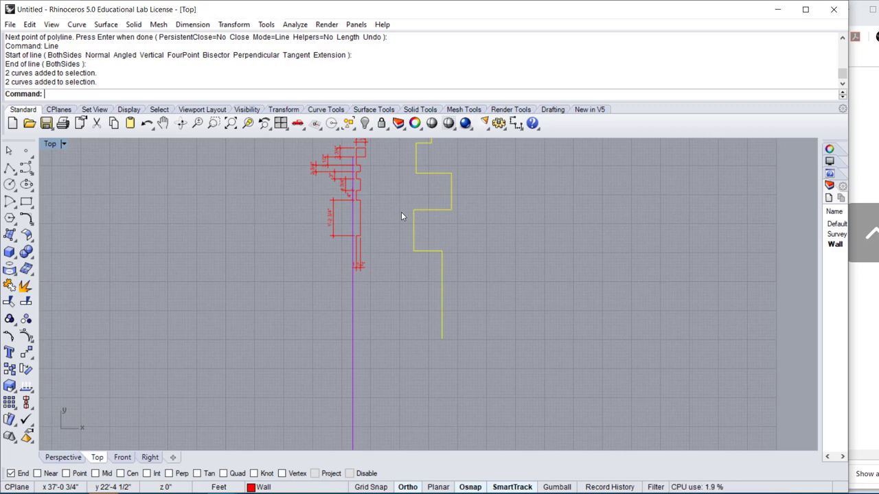
{"action": "left_click", "coordinate": [473, 247]}
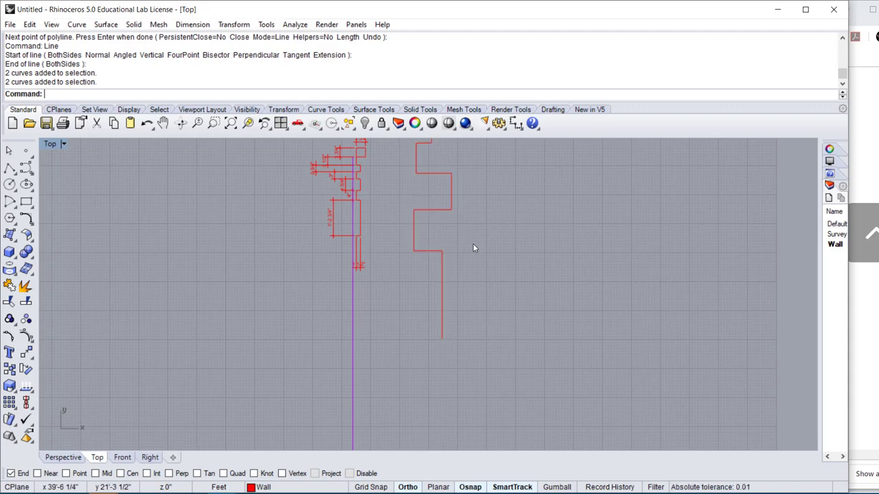
{"action": "left_click_drag", "start_coordinate": [474, 281], "coordinate": [404, 218]}
{"action": "type", "text": "join"}
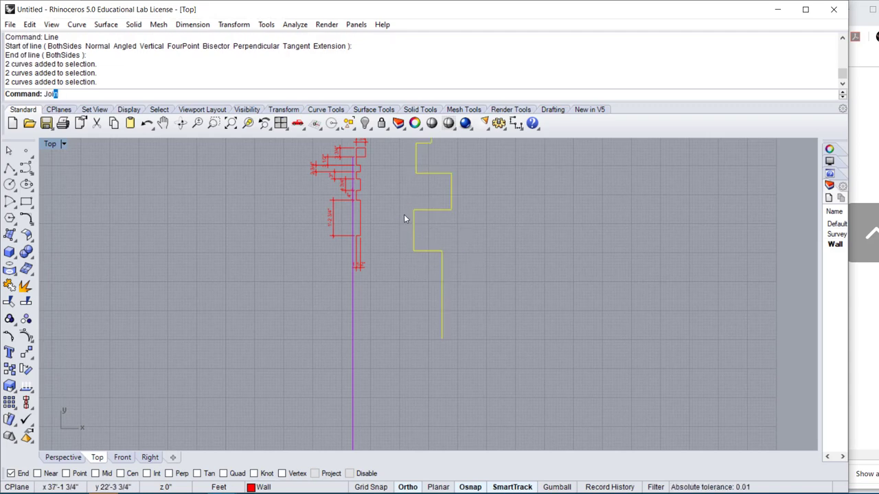
{"action": "key", "text": "Return"}
{"action": "left_click", "coordinate": [490, 238]}
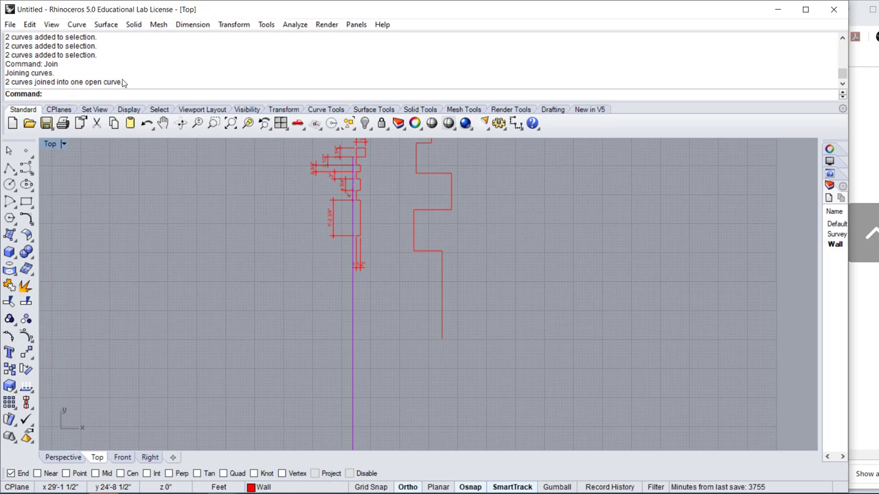
- Copy the wall profile curves, from the upper square to the short lower end and without dimensions, about 4'-6" horizontally past the stepped polyline
{"action": "scroll", "coordinate": [346, 331], "scroll_direction": "up", "scroll_amount": 3}
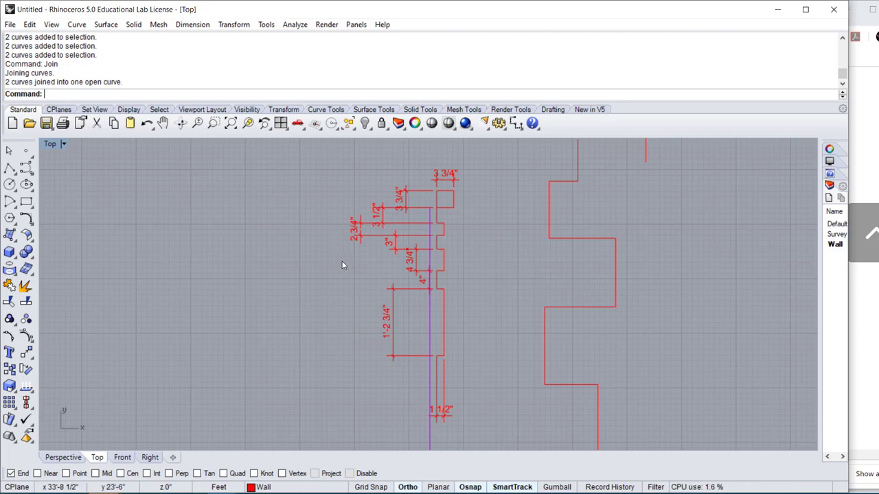
{"action": "scroll", "coordinate": [349, 293], "scroll_direction": "down", "scroll_amount": 1}
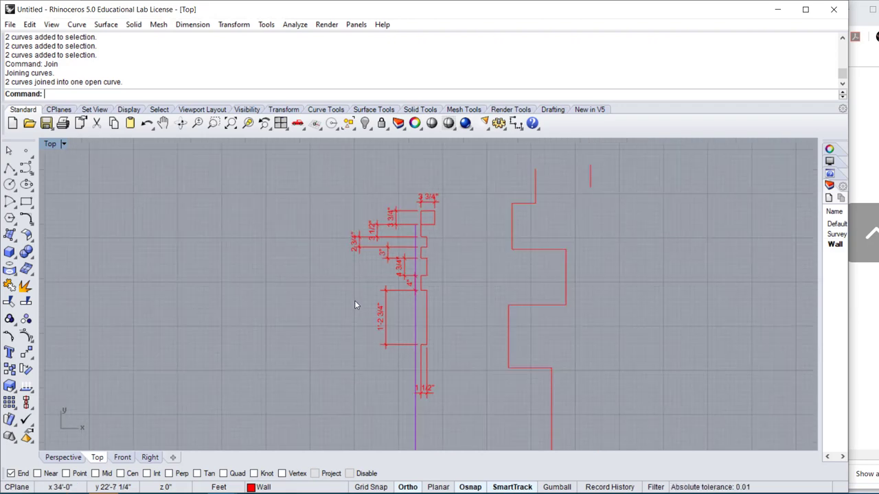
{"action": "left_click", "coordinate": [425, 315]}
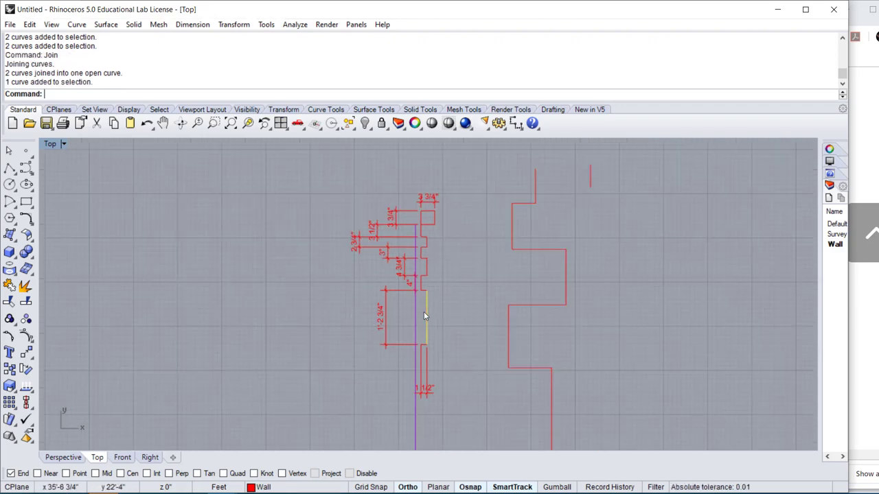
{"action": "left_click", "coordinate": [448, 232]}
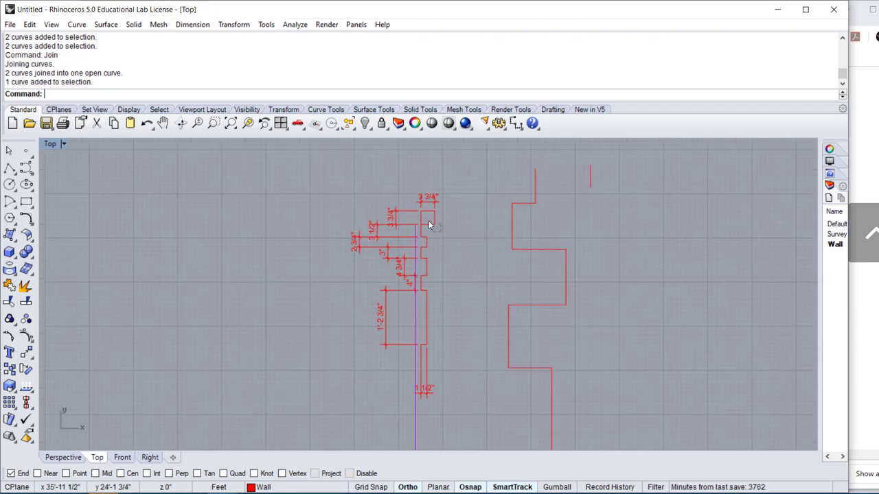
{"action": "left_click", "coordinate": [428, 223]}
{"action": "left_click", "coordinate": [427, 227]}
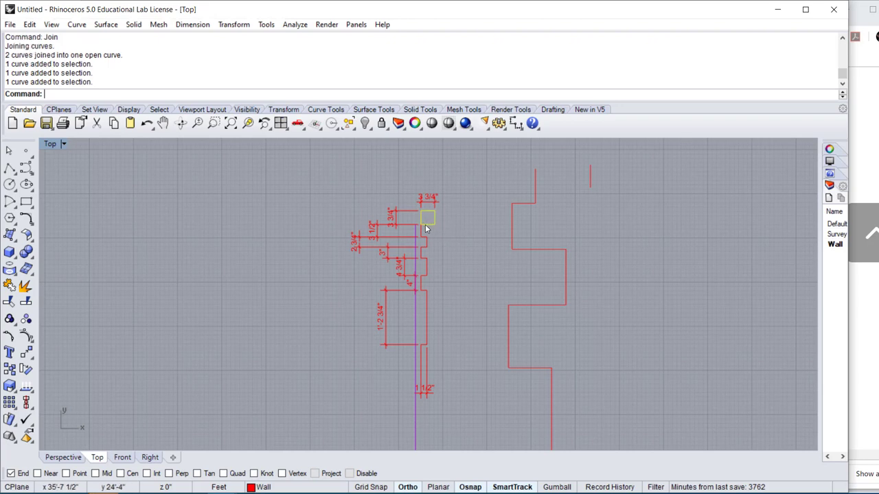
{"action": "left_click", "coordinate": [424, 233]}
{"action": "left_click", "coordinate": [423, 238]}
{"action": "left_click", "coordinate": [426, 245]}
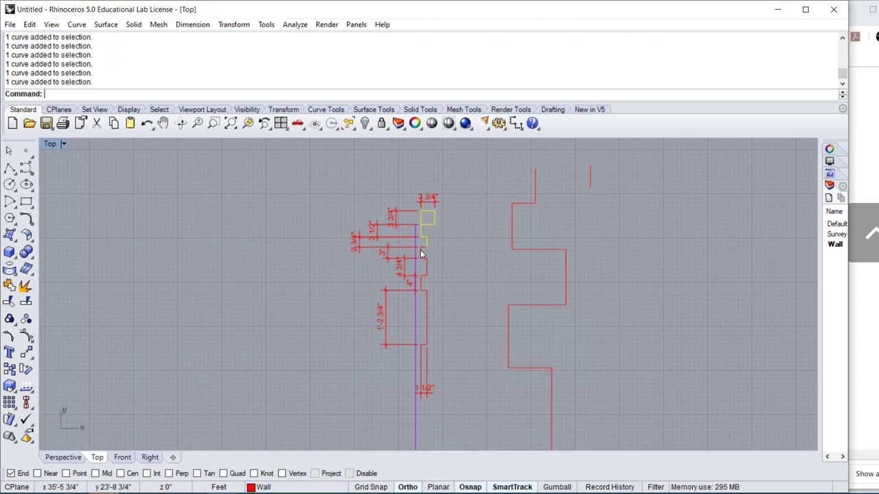
{"action": "left_click", "coordinate": [423, 253]}
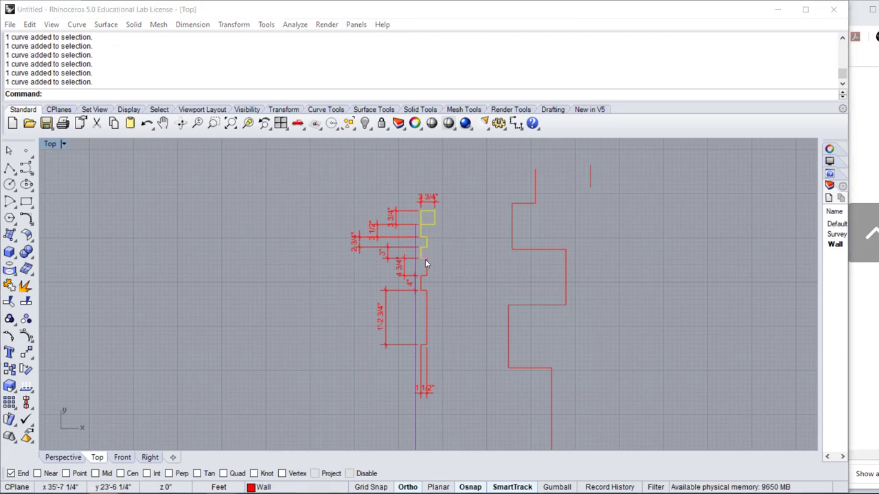
{"action": "left_click", "coordinate": [425, 259]}
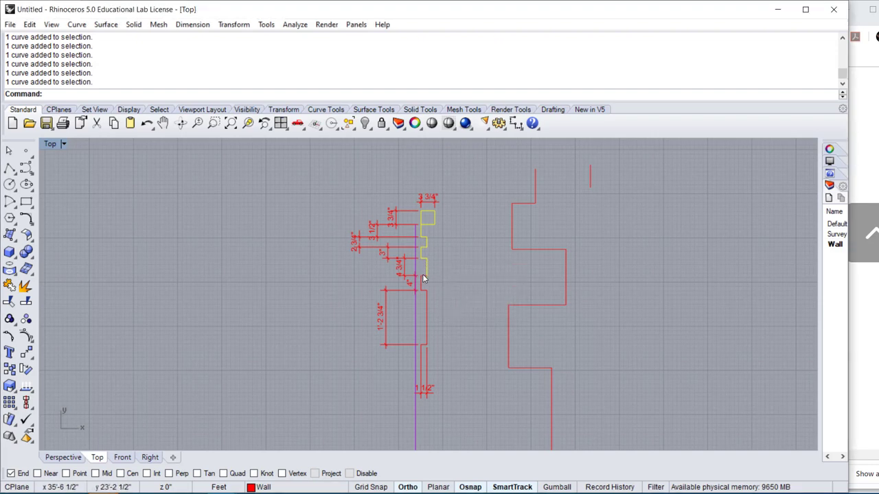
{"action": "left_click", "coordinate": [424, 278]}
{"action": "left_click", "coordinate": [455, 307]}
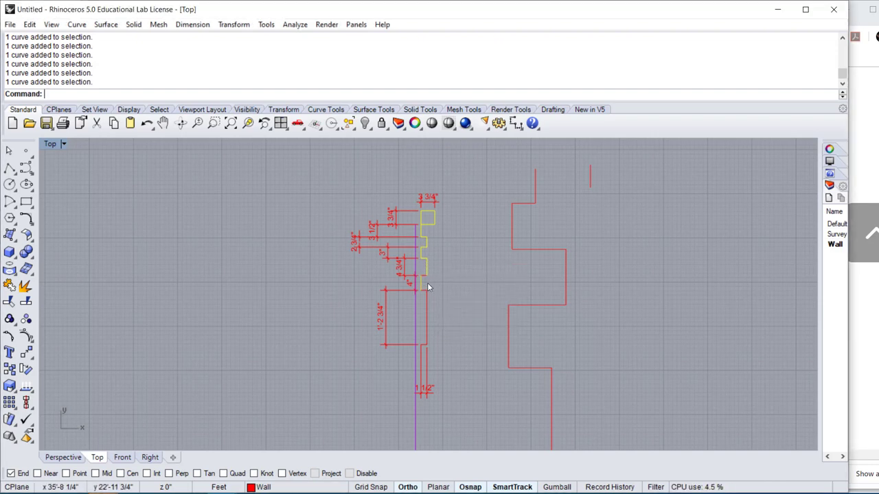
{"action": "left_click", "coordinate": [426, 285]}
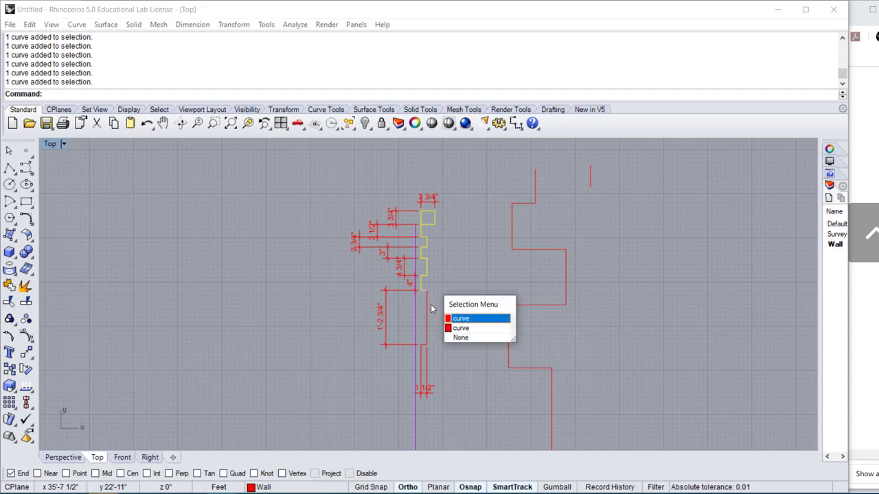
{"action": "left_click", "coordinate": [451, 320]}
{"action": "left_click", "coordinate": [427, 316]}
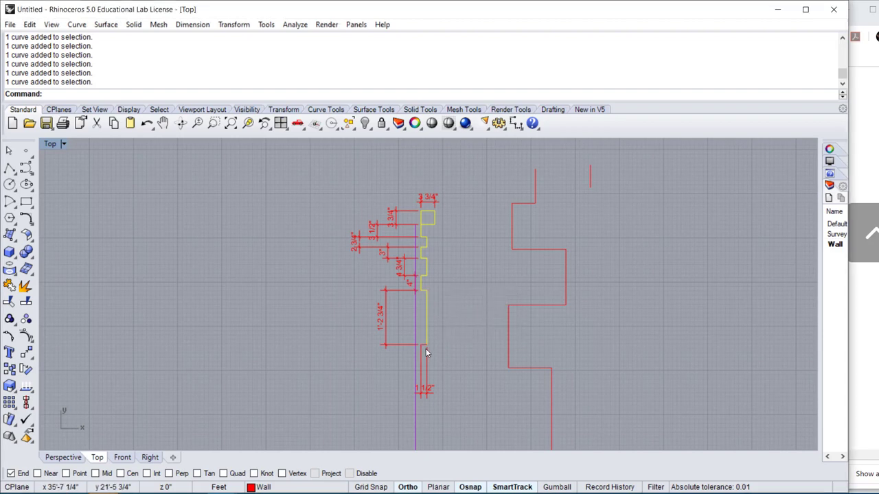
{"action": "left_click", "coordinate": [424, 342]}
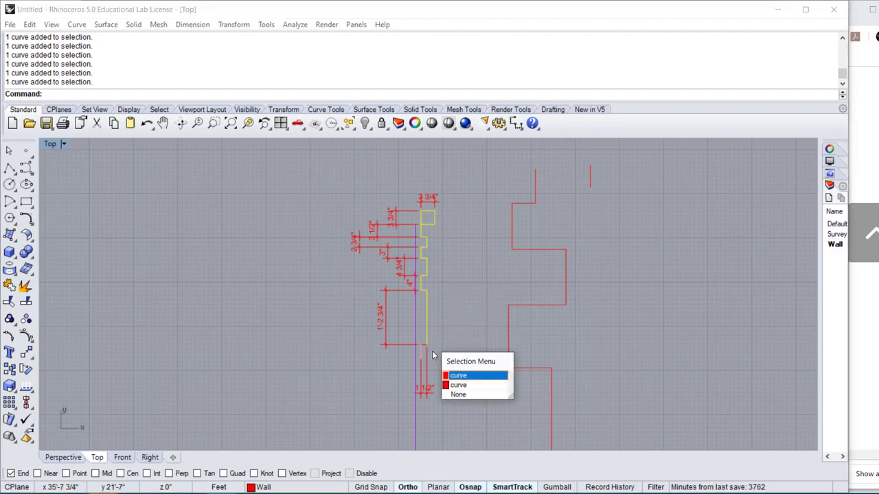
{"action": "key", "text": "Return"}
{"action": "left_click", "coordinate": [423, 347]}
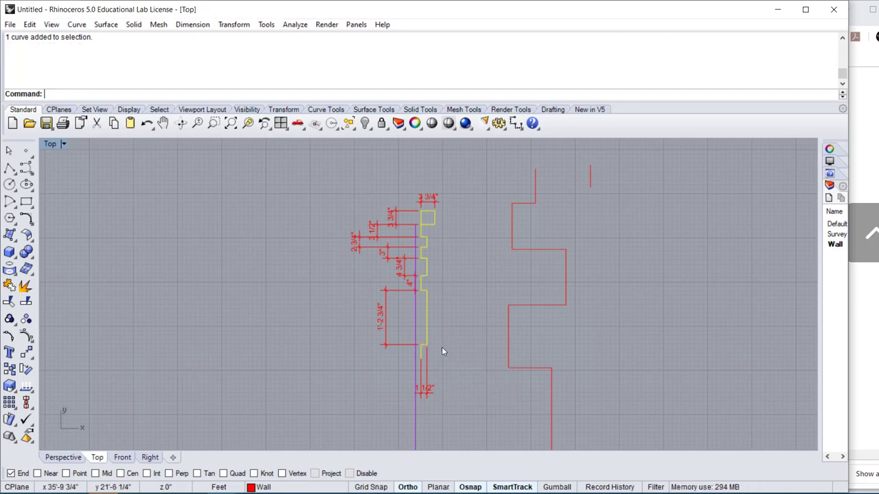
{"action": "type", "text": "copy"}
{"action": "key", "text": "Return"}
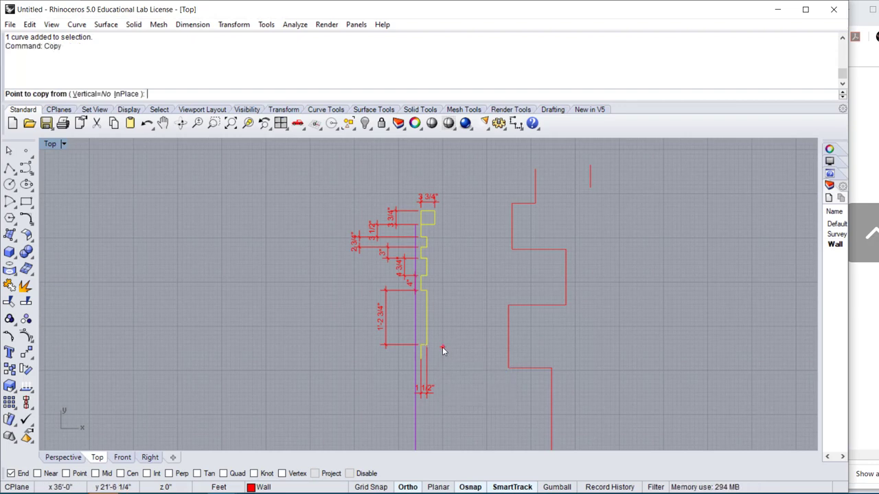
{"action": "left_click", "coordinate": [421, 344]}
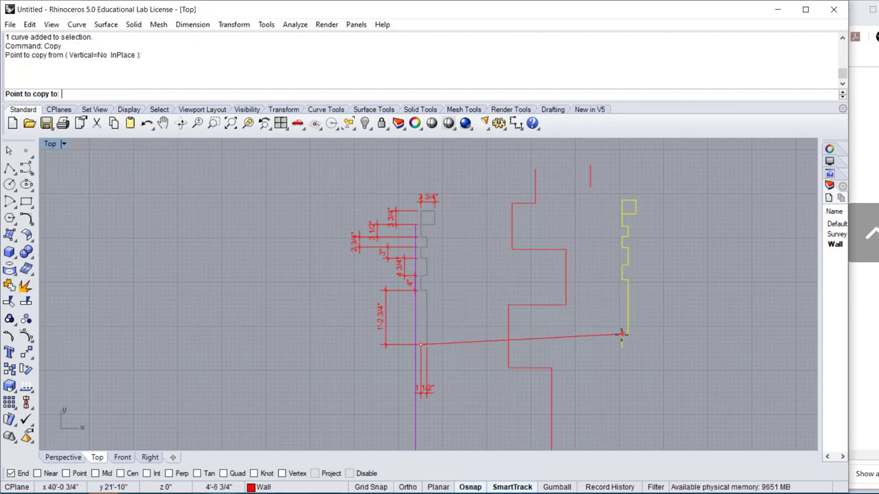
{"action": "left_click", "coordinate": [621, 359]}
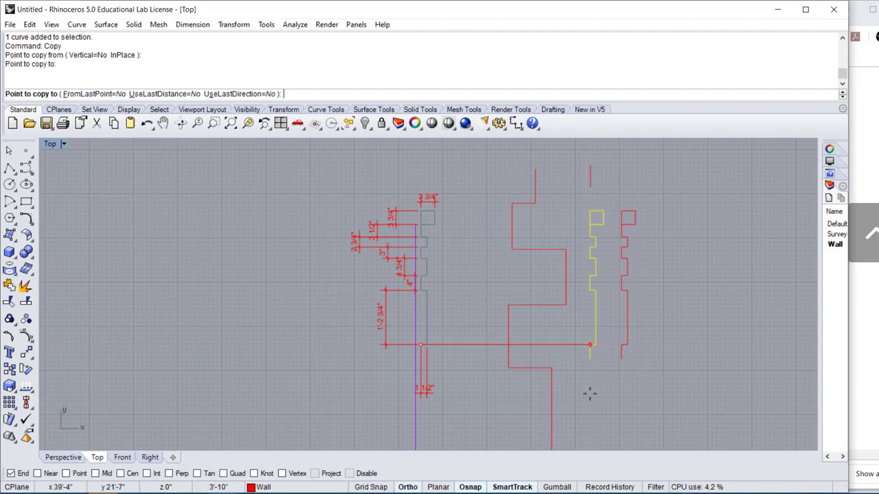
{"action": "key", "text": "Return"}
- Delete the stepped polyline and the short single line beside the wall profile
{"action": "left_click", "coordinate": [534, 180]}
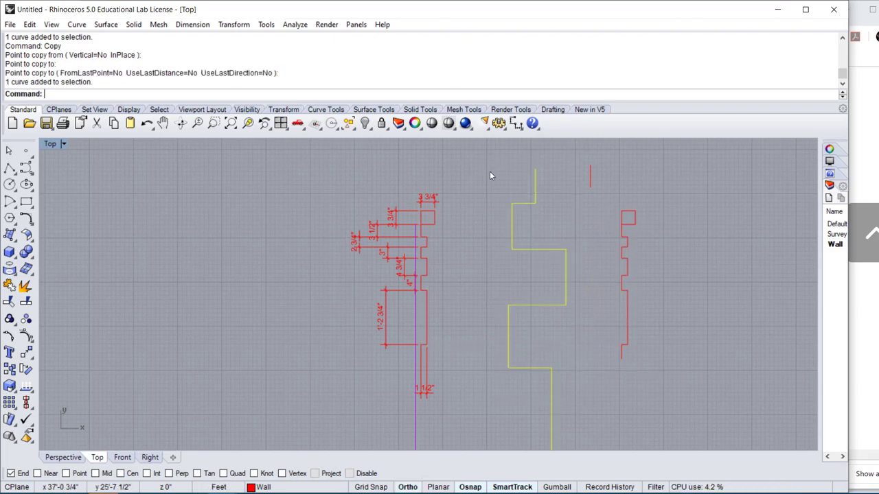
{"action": "key", "text": "Delete"}
{"action": "left_click", "coordinate": [591, 176]}
{"action": "key", "text": "Delete"}
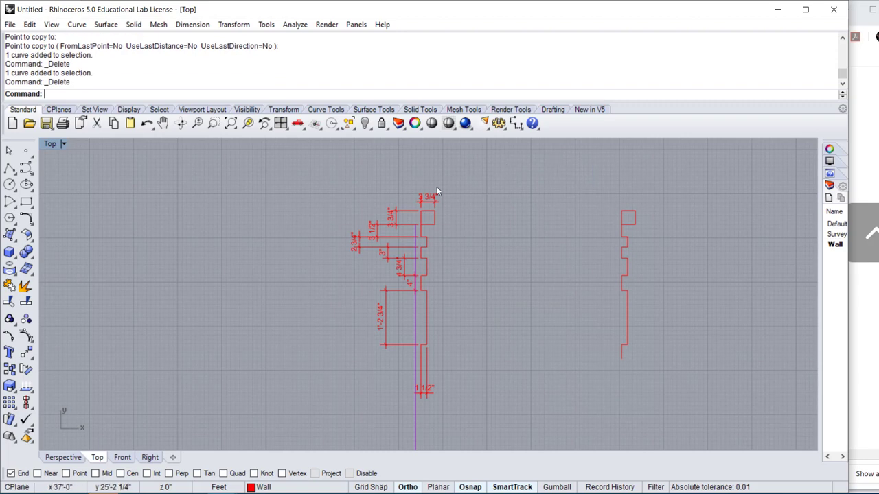
{"action": "scroll", "coordinate": [451, 243], "scroll_direction": "up", "scroll_amount": 2}
{"action": "right_click_drag", "start_coordinate": [440, 260], "coordinate": [278, 237]}
{"action": "scroll", "coordinate": [278, 237], "scroll_direction": "down", "scroll_amount": 3}
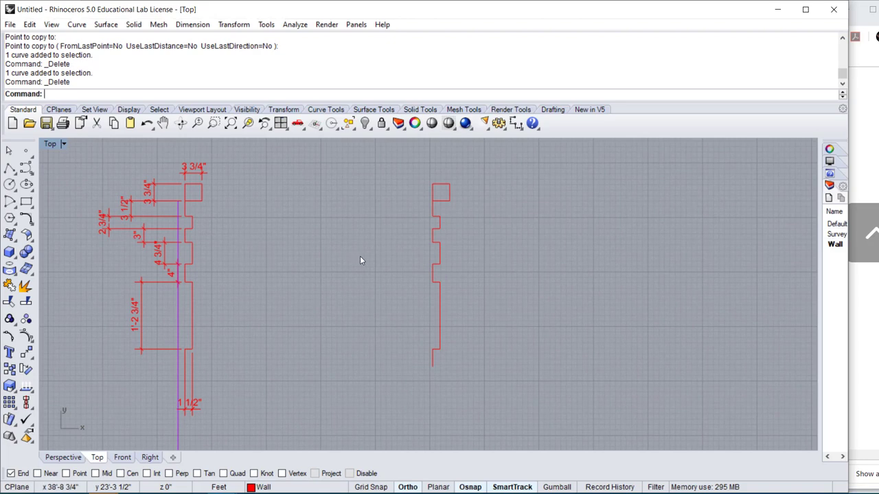
{"action": "type", "text": "line"}
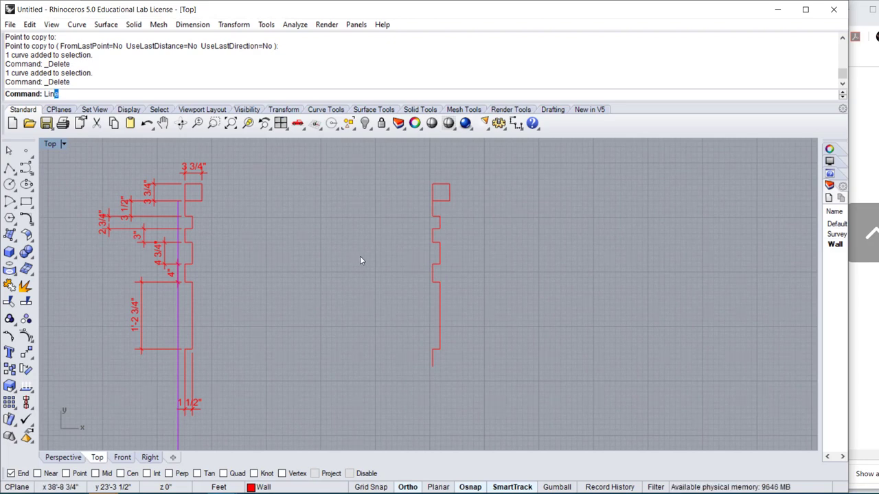
{"action": "key", "text": "Return"}
{"action": "key", "text": "Escape"}
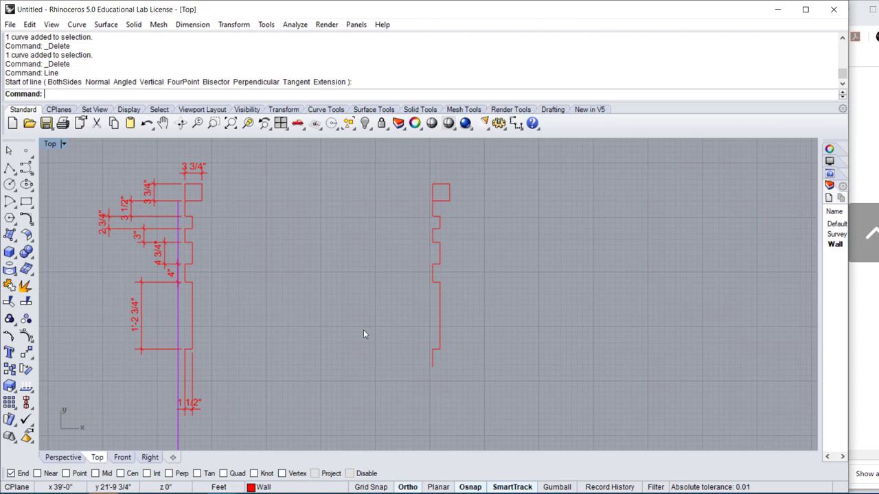
- Measure the length of the short vertical segment at the lower end of the copied wall profile
{"action": "scroll", "coordinate": [405, 388], "scroll_direction": "up", "scroll_amount": 2}
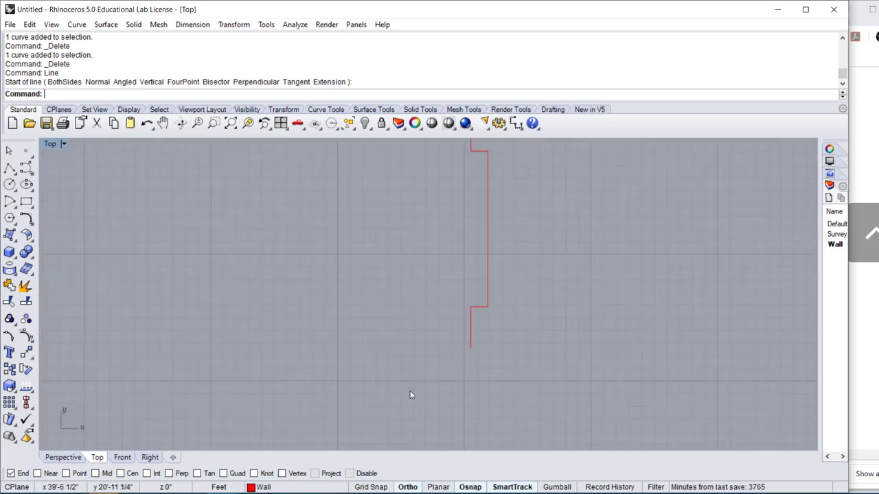
{"action": "type", "text": "dis"}
{"action": "key", "text": "Return"}
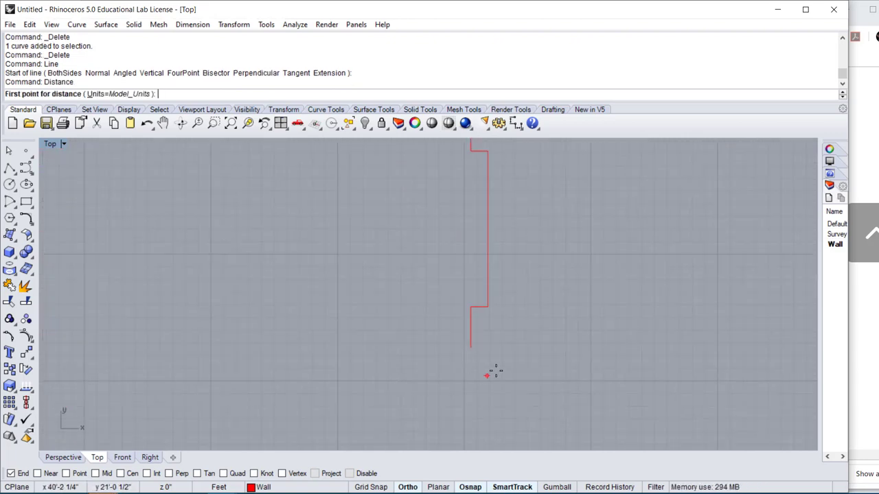
{"action": "left_click", "coordinate": [469, 302]}
{"action": "left_click", "coordinate": [469, 347]}
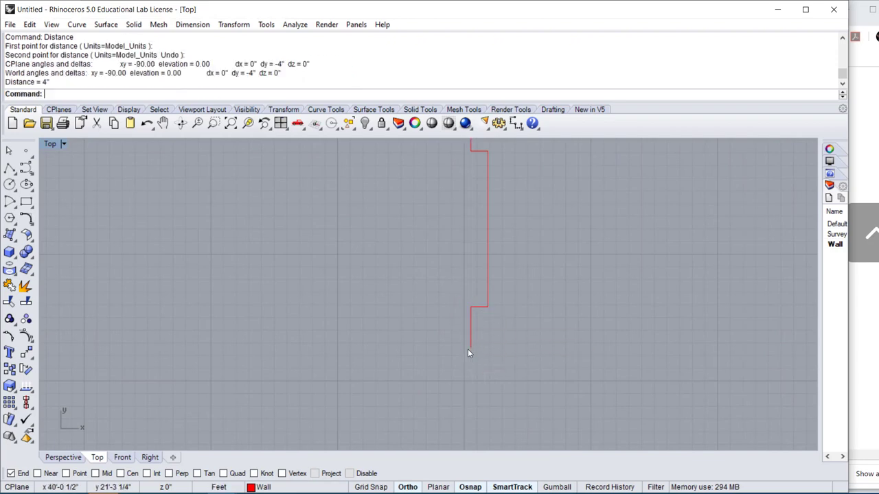
- Draw a horizontal line from the copied profile's lower endpoint across to align with the long vertical segment above
{"action": "right_click_drag", "start_coordinate": [430, 338], "coordinate": [414, 323]}
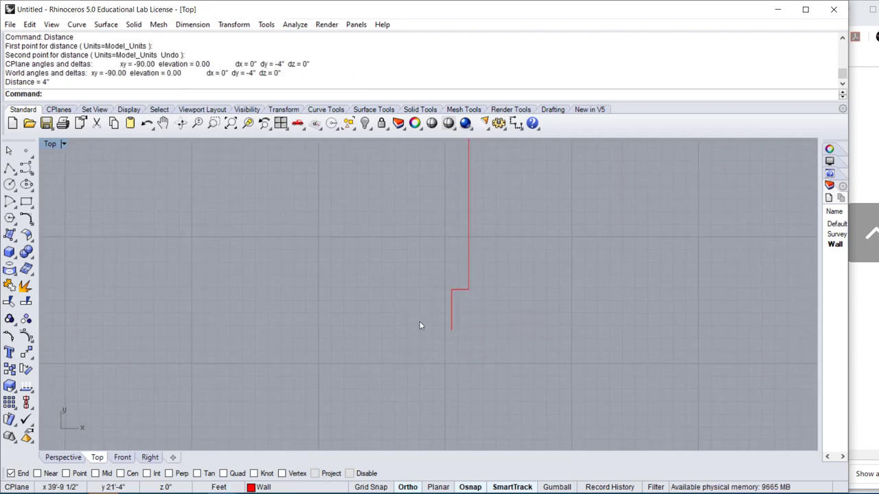
{"action": "type", "text": "line"}
{"action": "key", "text": "Return"}
{"action": "left_click", "coordinate": [451, 330]}
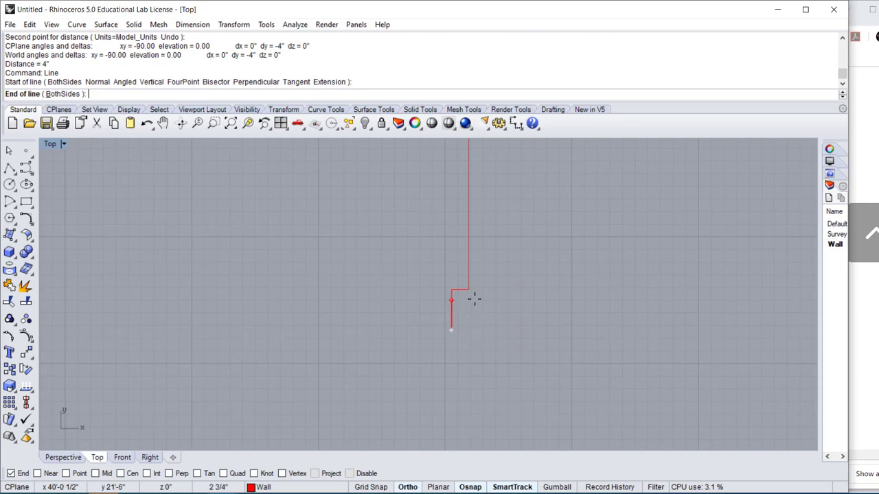
{"action": "left_click", "coordinate": [468, 330]}
- Draw a 3" vertical line straight down from the outer end of the new horizontal line
{"action": "key", "text": "Return"}
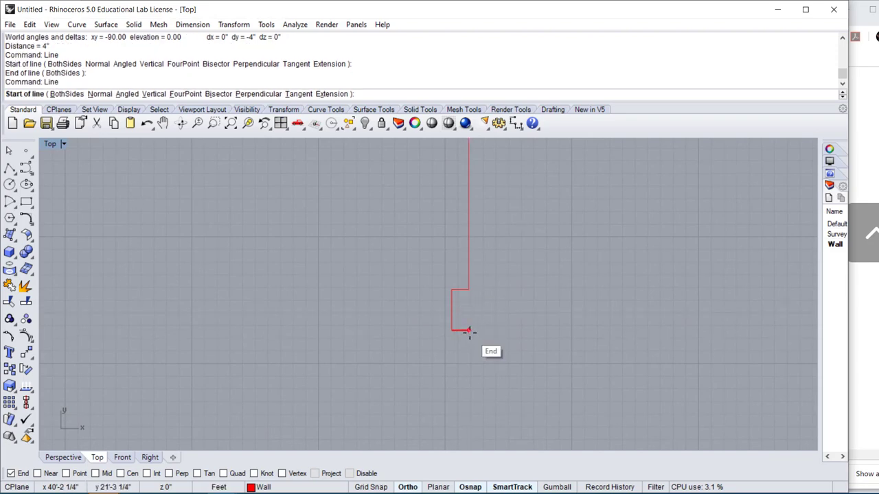
{"action": "left_click", "coordinate": [468, 330]}
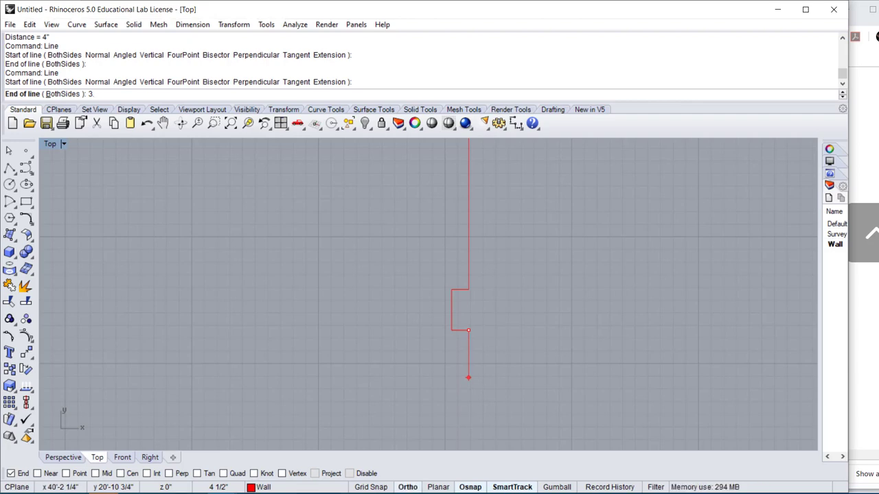
{"action": "type", "text": "\""}
{"action": "key", "text": "Return"}
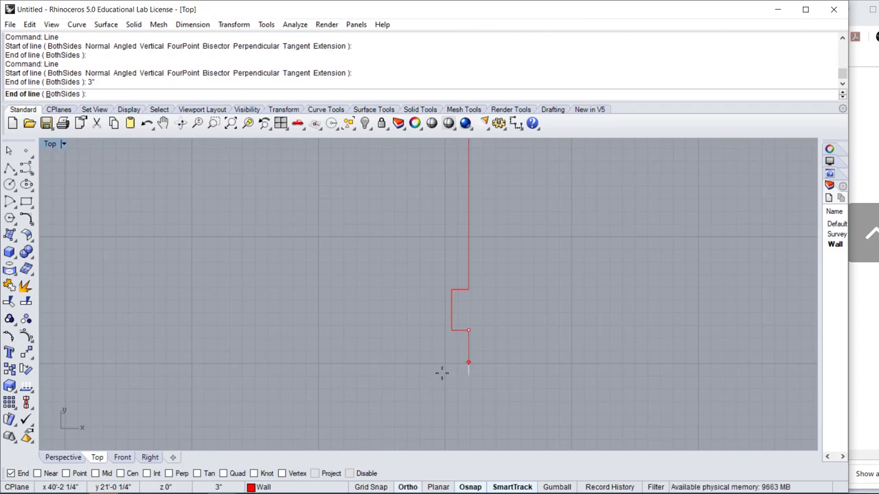
{"action": "key", "text": "Return"}
- Copy the four line segments forming the lowest notch 7" down, so they continue from the end of the 3" line
{"action": "left_click_drag", "start_coordinate": [492, 367], "coordinate": [433, 308]}
{"action": "left_click", "coordinate": [461, 290]}
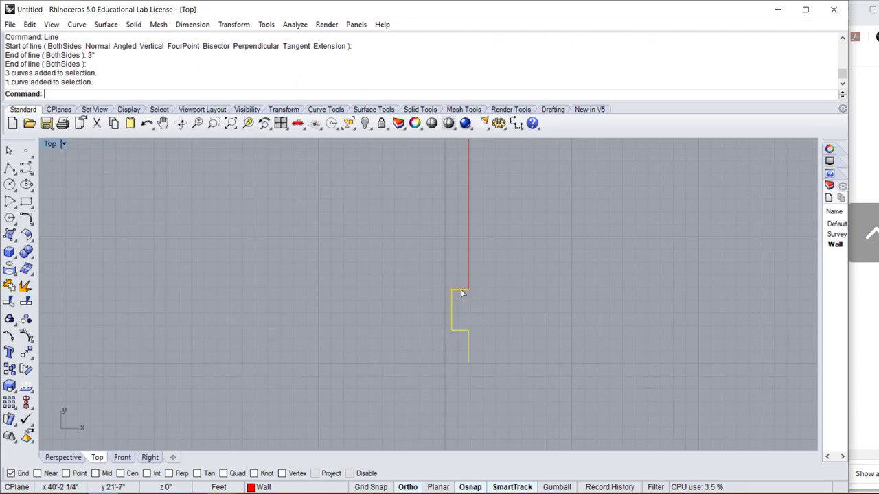
{"action": "type", "text": "copy"}
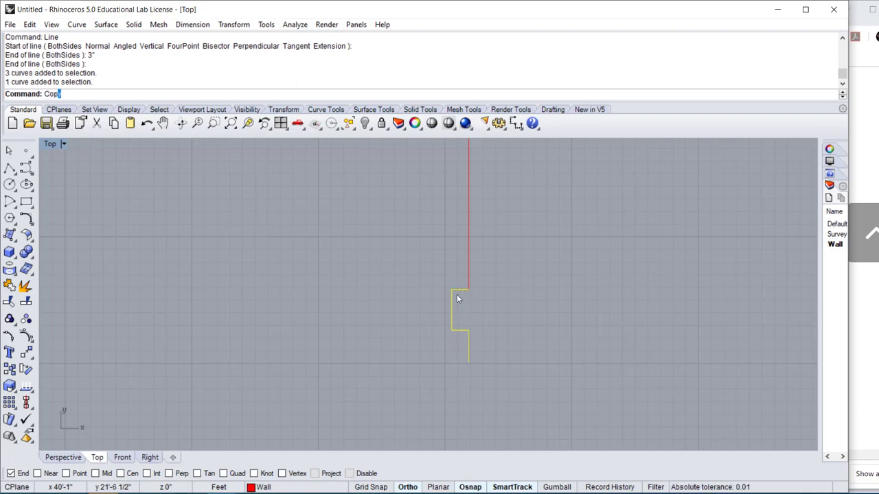
{"action": "key", "text": "Return"}
{"action": "left_click", "coordinate": [467, 289]}
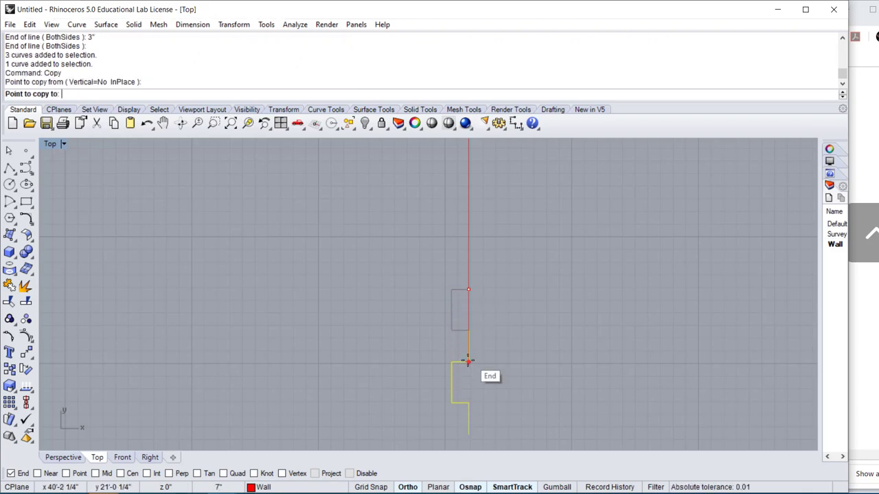
{"action": "scroll", "coordinate": [467, 359], "scroll_direction": "down", "scroll_amount": 3}
{"action": "key", "text": "Return"}
- Move the long vertical survey line by its upper endpoint onto the upper outer corner of the copied profile's square
{"action": "scroll", "coordinate": [432, 330], "scroll_direction": "down", "scroll_amount": 5}
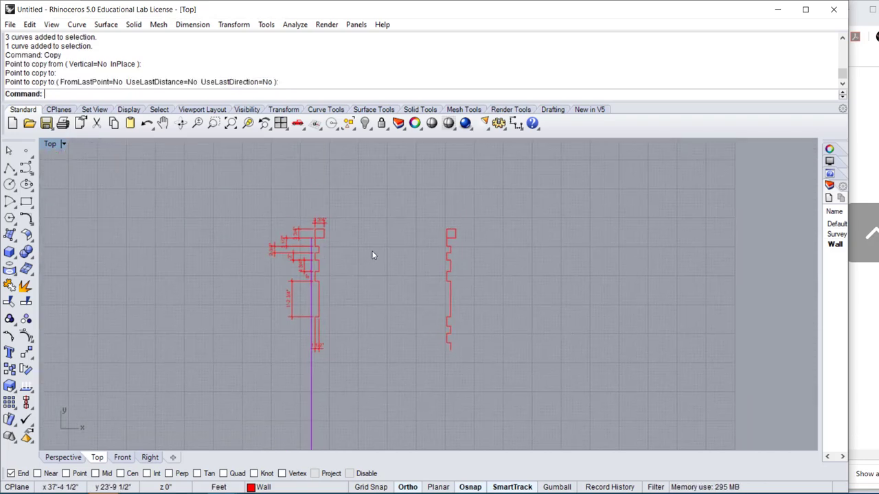
{"action": "scroll", "coordinate": [396, 241], "scroll_direction": "down", "scroll_amount": 2}
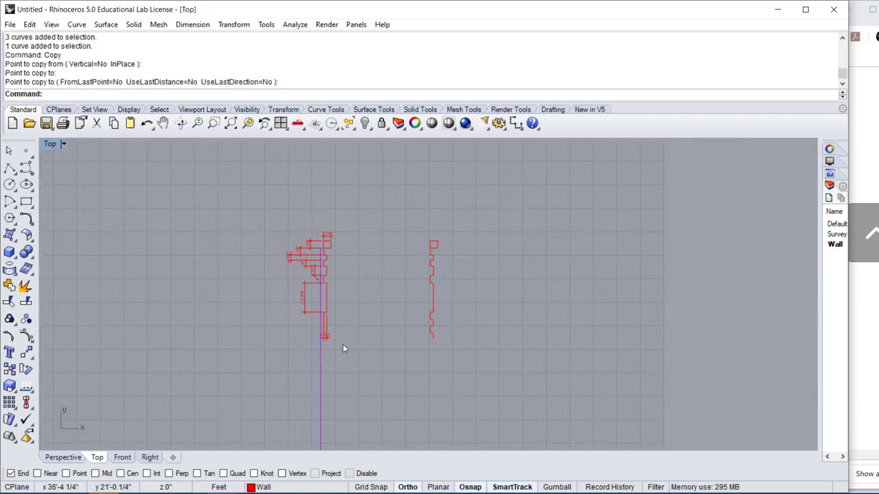
{"action": "left_click", "coordinate": [321, 378]}
{"action": "type", "text": "m"}
{"action": "key", "text": "Return"}
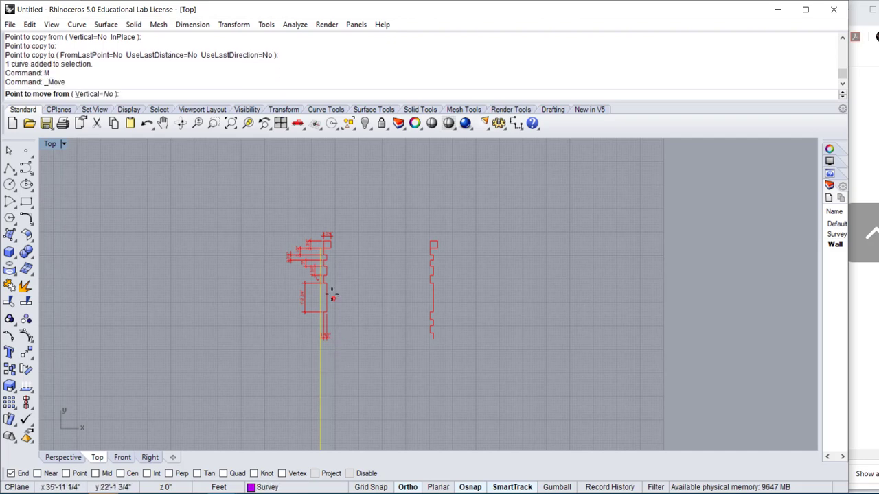
{"action": "left_click", "coordinate": [320, 250]}
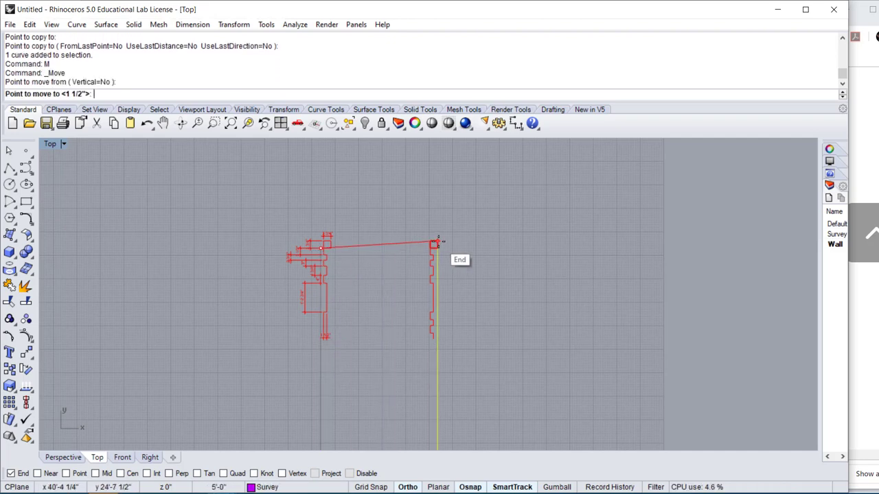
{"action": "left_click", "coordinate": [434, 242]}
{"action": "scroll", "coordinate": [431, 358], "scroll_direction": "down", "scroll_amount": 4}
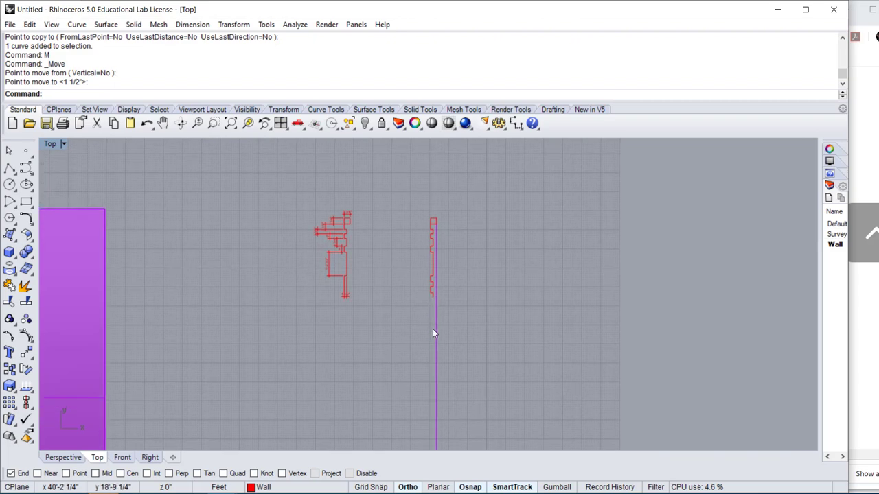
{"action": "scroll", "coordinate": [429, 342], "scroll_direction": "down", "scroll_amount": 3}
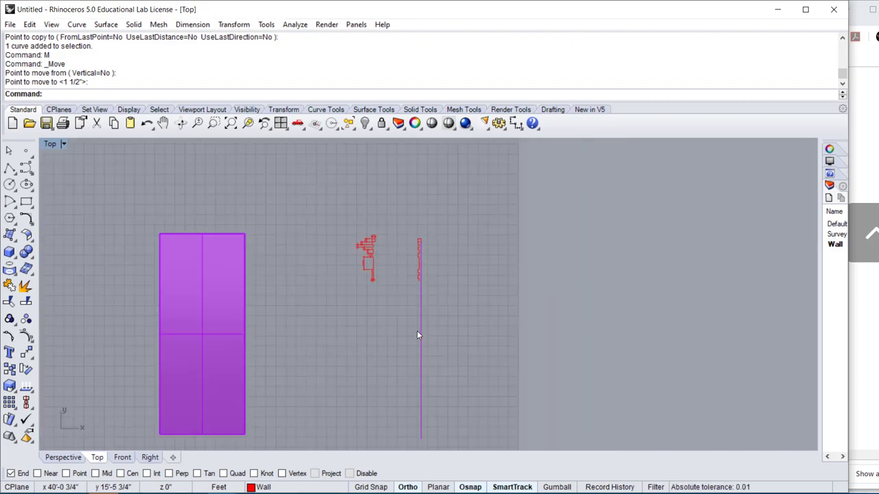
- Enable the Mid snap and mirror a copy of the undimensioned wall profile about a horizontal axis through the survey line's midpoint
{"action": "scroll", "coordinate": [419, 180], "scroll_direction": "up", "scroll_amount": 5}
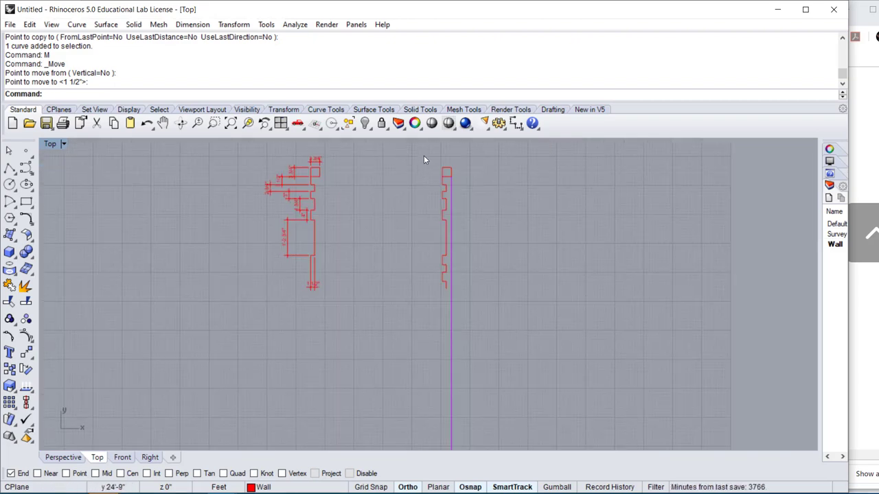
{"action": "left_click_drag", "start_coordinate": [422, 154], "coordinate": [466, 298]}
{"action": "scroll", "coordinate": [465, 297], "scroll_direction": "down", "scroll_amount": 6}
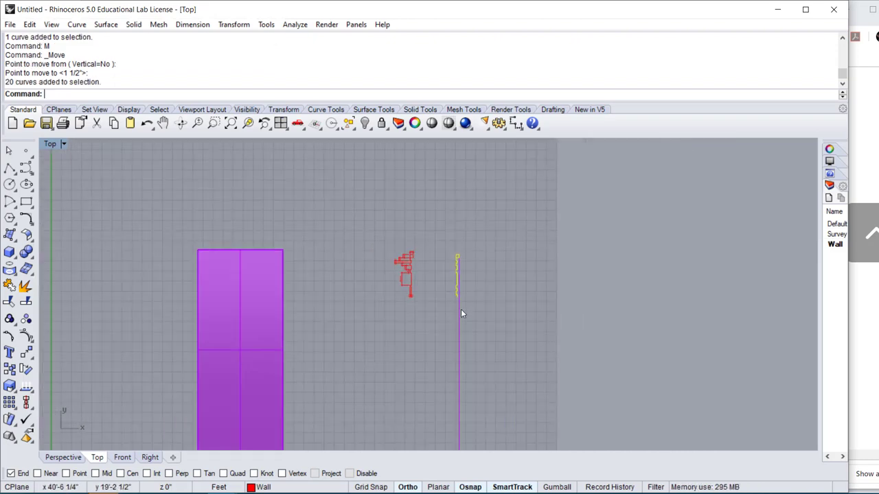
{"action": "right_click_drag", "start_coordinate": [439, 275], "coordinate": [429, 259]}
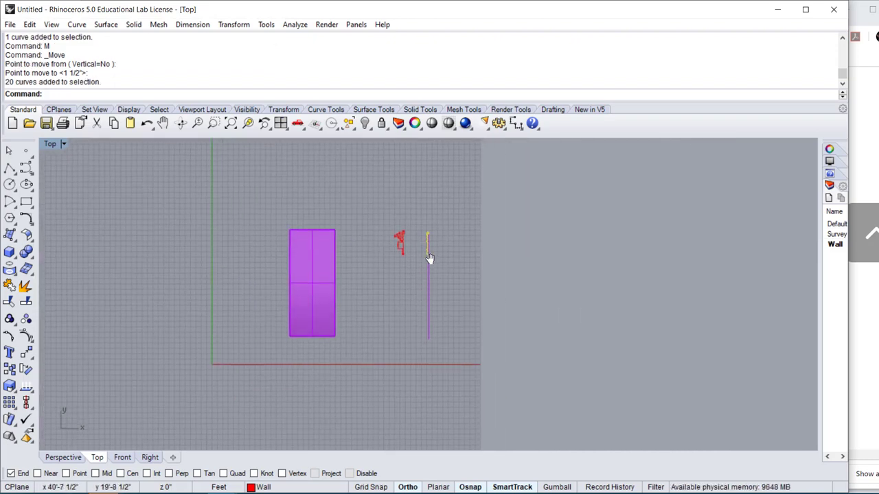
{"action": "type", "text": "mi"}
{"action": "key", "text": "Return"}
{"action": "left_click", "coordinate": [428, 255]}
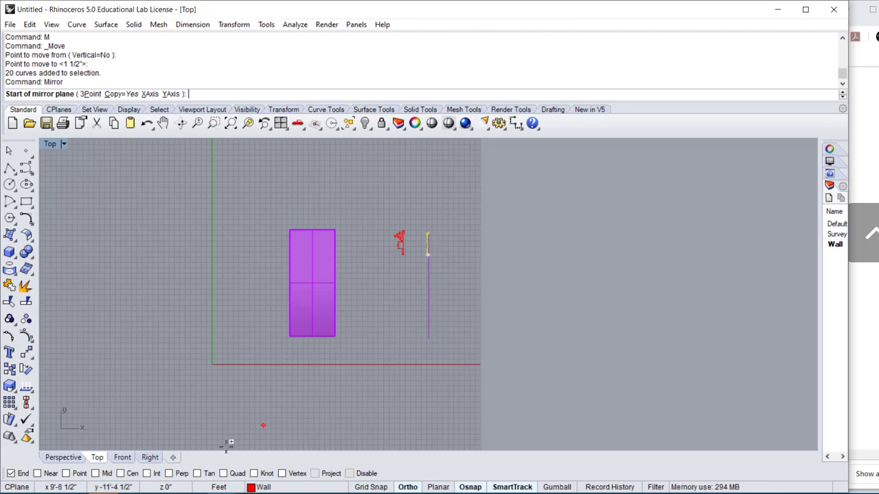
{"action": "left_click", "coordinate": [97, 473]}
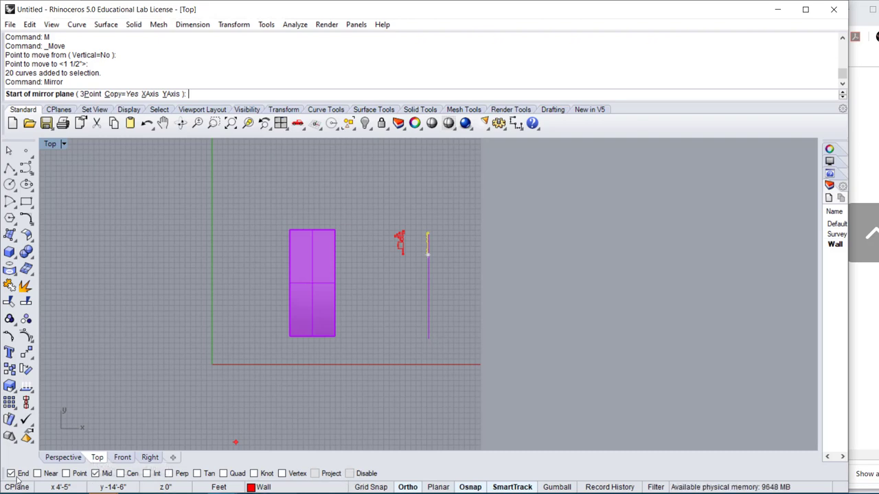
{"action": "left_click", "coordinate": [431, 285]}
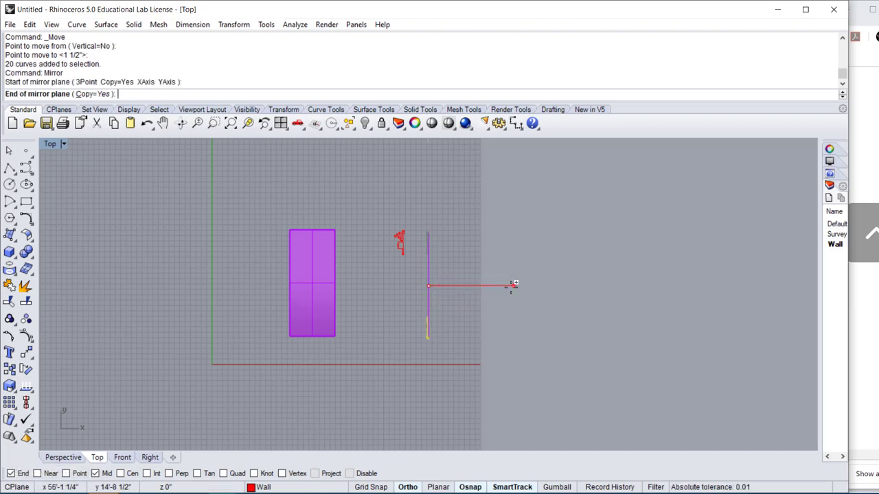
{"action": "left_click", "coordinate": [459, 285]}
- Copy the eight segments of the upper profile's two lowest notches from their top endpoint, placing the first copies end to end downward
{"action": "scroll", "coordinate": [450, 322], "scroll_direction": "up", "scroll_amount": 5}
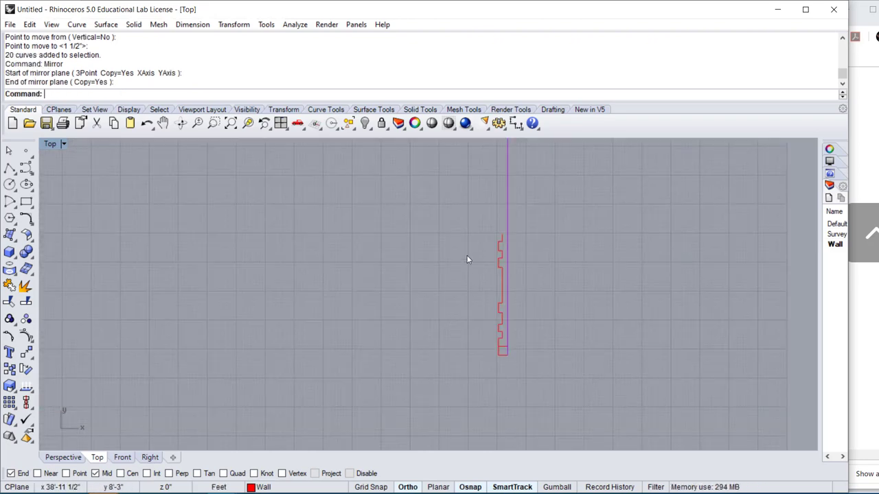
{"action": "scroll", "coordinate": [465, 315], "scroll_direction": "down", "scroll_amount": 3}
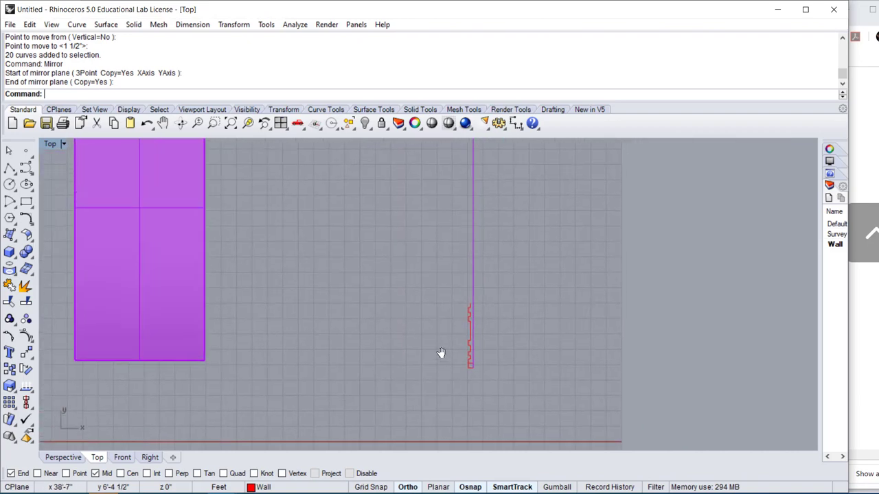
{"action": "scroll", "coordinate": [402, 356], "scroll_direction": "up", "scroll_amount": 2}
{"action": "scroll", "coordinate": [412, 247], "scroll_direction": "up", "scroll_amount": 3}
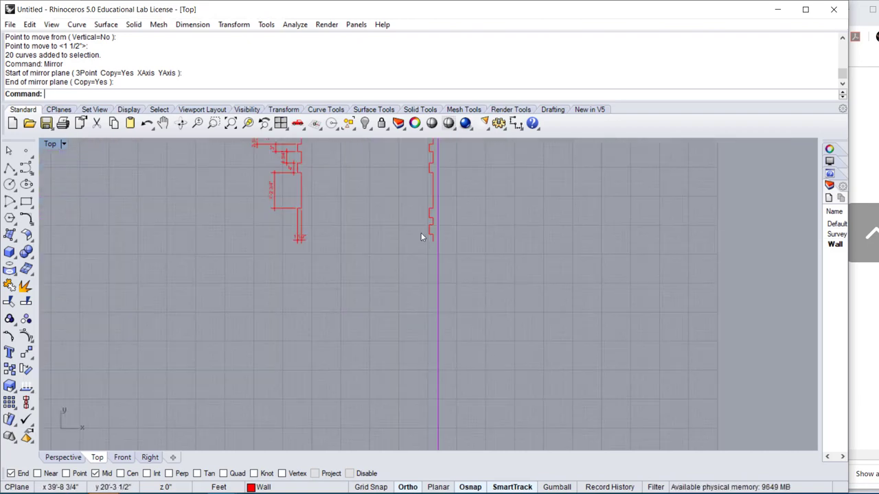
{"action": "left_click_drag", "start_coordinate": [423, 196], "coordinate": [482, 287]}
{"action": "type", "text": "C"}
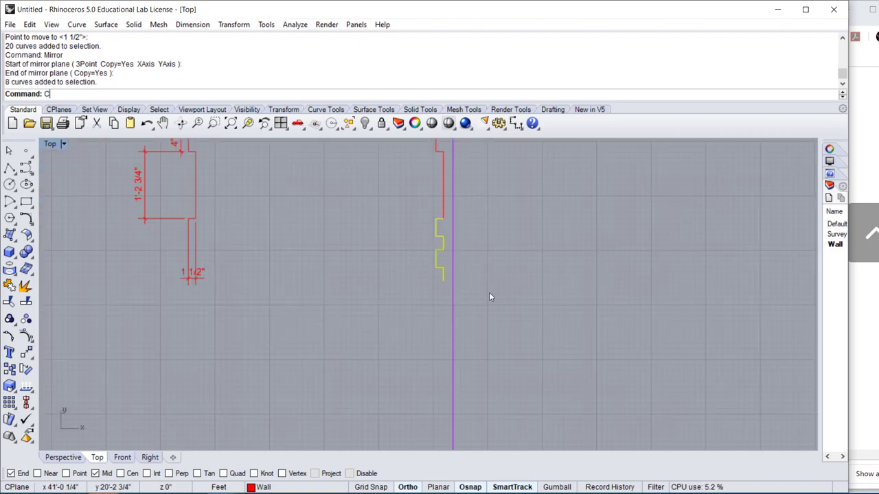
{"action": "type", "text": "opy"}
{"action": "key", "text": "Return"}
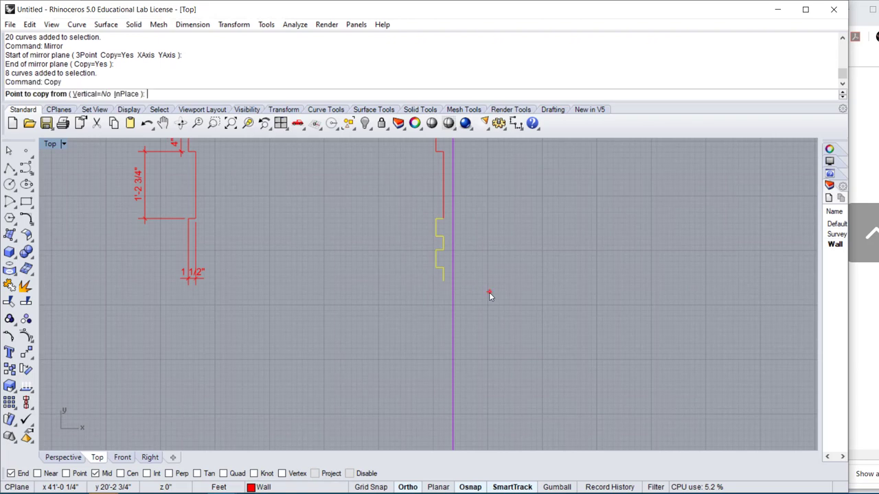
{"action": "left_click", "coordinate": [443, 218]}
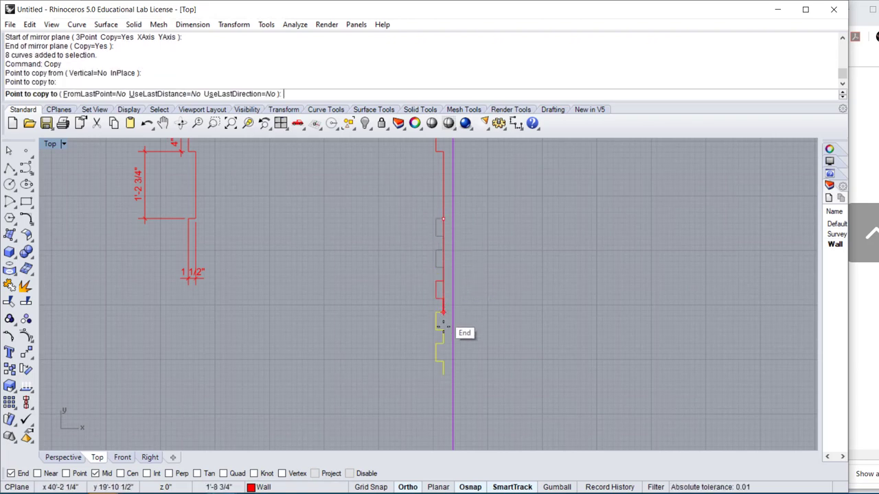
{"action": "left_click", "coordinate": [442, 344]}
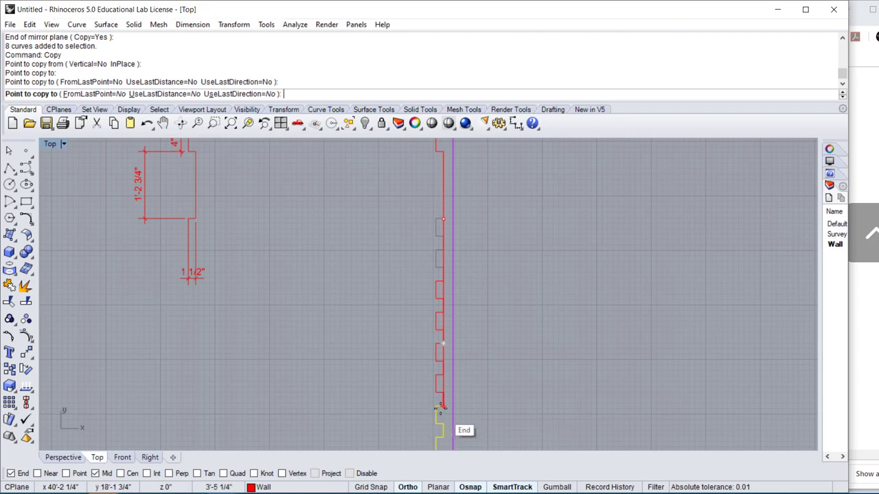
{"action": "left_click", "coordinate": [443, 408]}
{"action": "scroll", "coordinate": [412, 269], "scroll_direction": "down", "scroll_amount": 3}
{"action": "scroll", "coordinate": [422, 314], "scroll_direction": "up", "scroll_amount": 3}
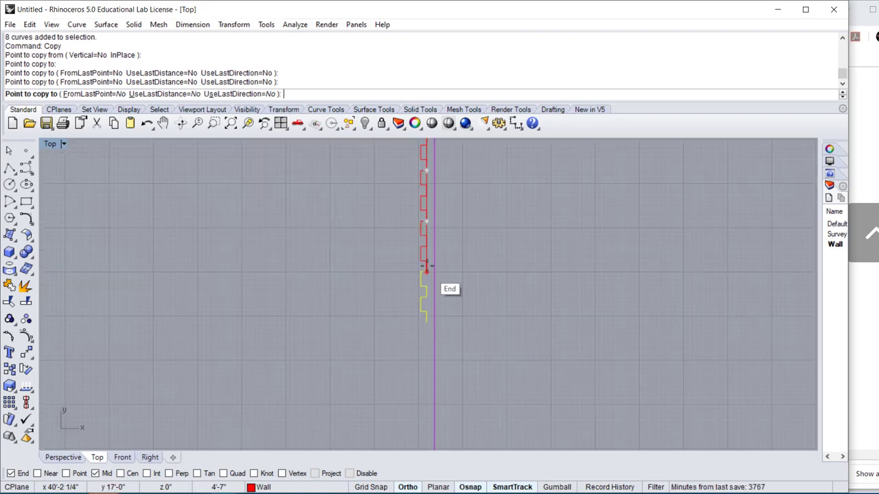
{"action": "left_click", "coordinate": [426, 269]}
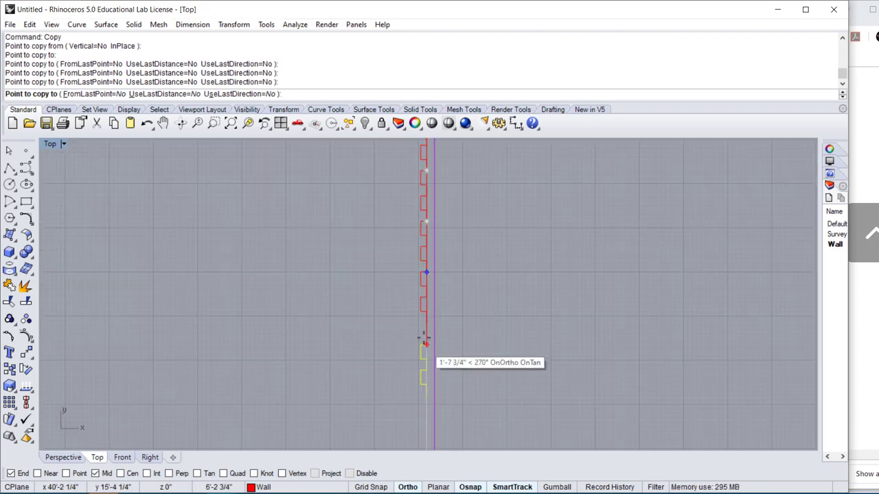
- Continue placing end-to-end copies of the two-notch group down the survey line until the run reaches the mirrored lower profile
{"action": "left_click", "coordinate": [423, 323]}
{"action": "right_click_drag", "start_coordinate": [398, 335], "coordinate": [408, 236]}
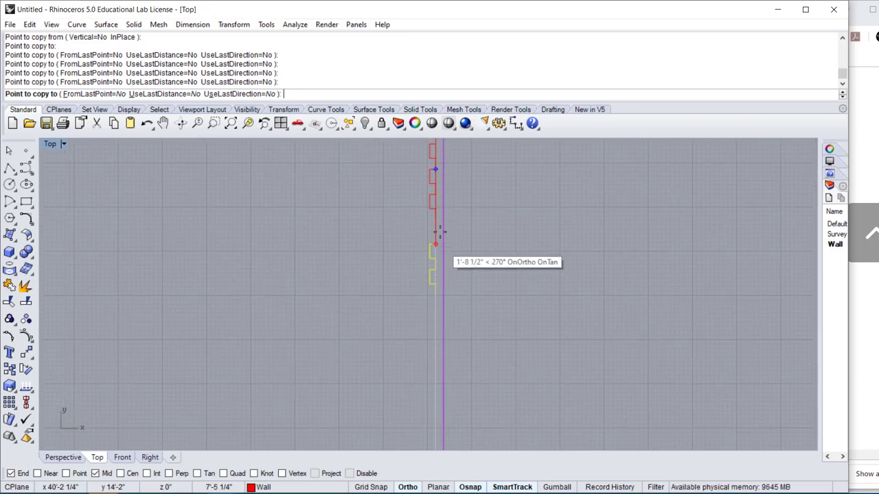
{"action": "left_click", "coordinate": [436, 237]}
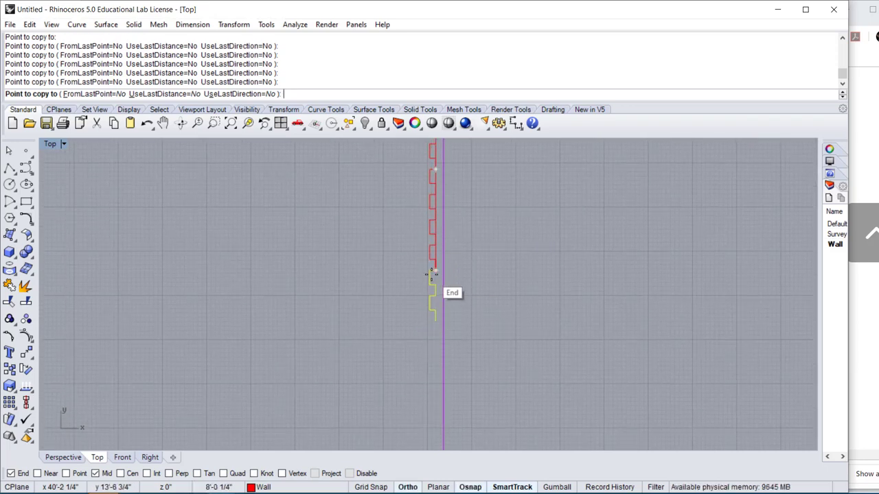
{"action": "left_click", "coordinate": [430, 274]}
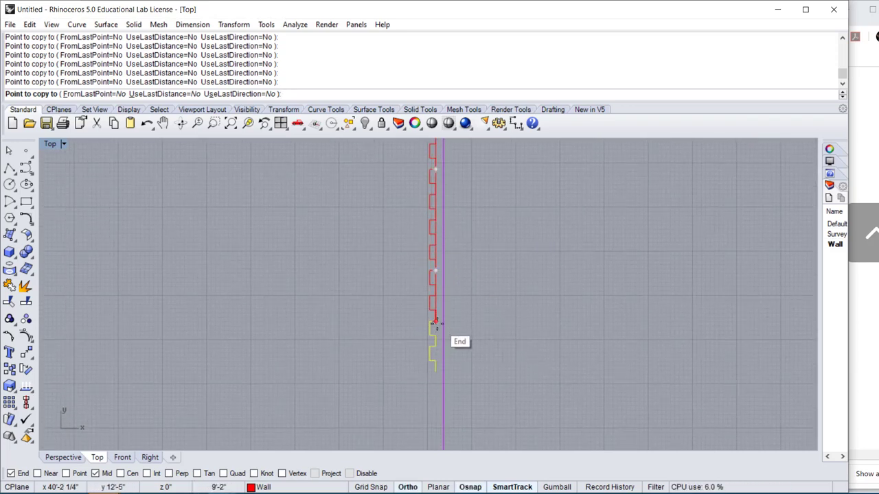
{"action": "left_click", "coordinate": [435, 323]}
{"action": "right_click_drag", "start_coordinate": [372, 386], "coordinate": [380, 281]}
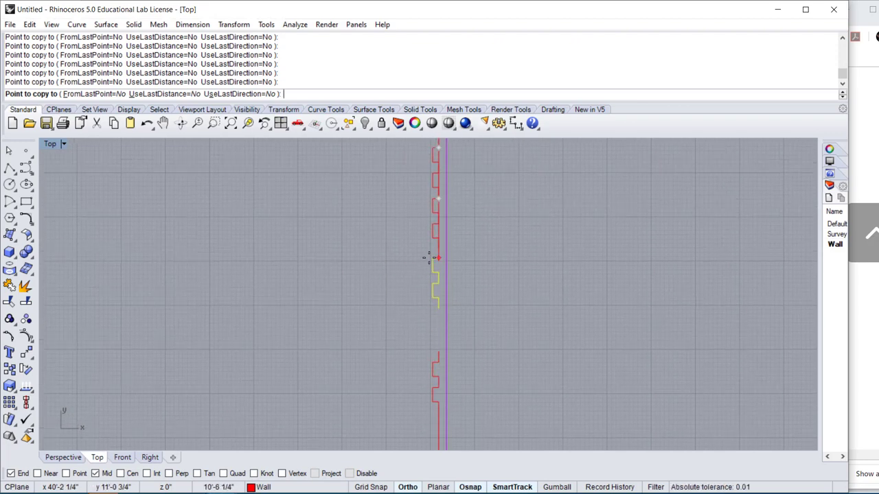
{"action": "scroll", "coordinate": [428, 258], "scroll_direction": "up", "scroll_amount": 3}
{"action": "left_click", "coordinate": [445, 246]}
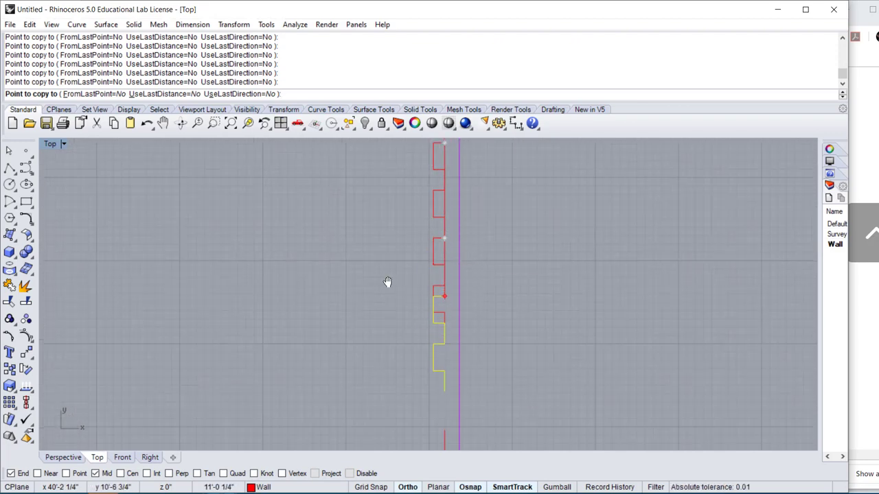
{"action": "right_click_drag", "start_coordinate": [388, 282], "coordinate": [416, 232]}
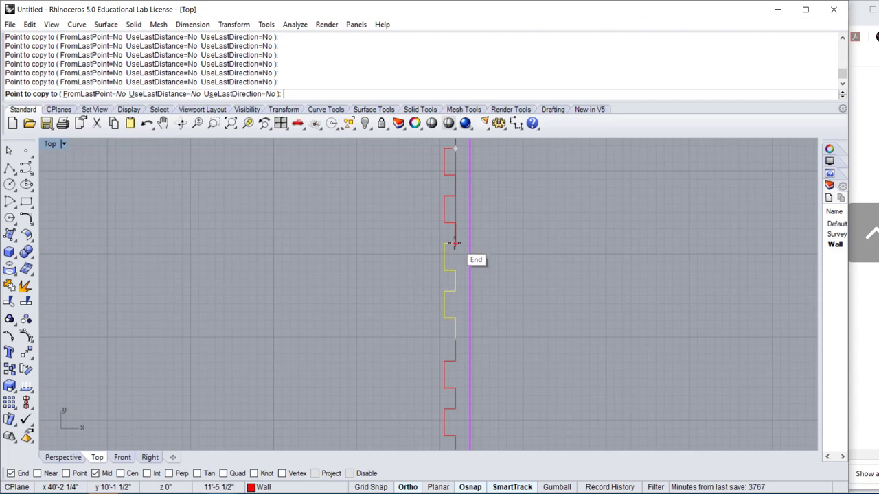
{"action": "left_click", "coordinate": [455, 244]}
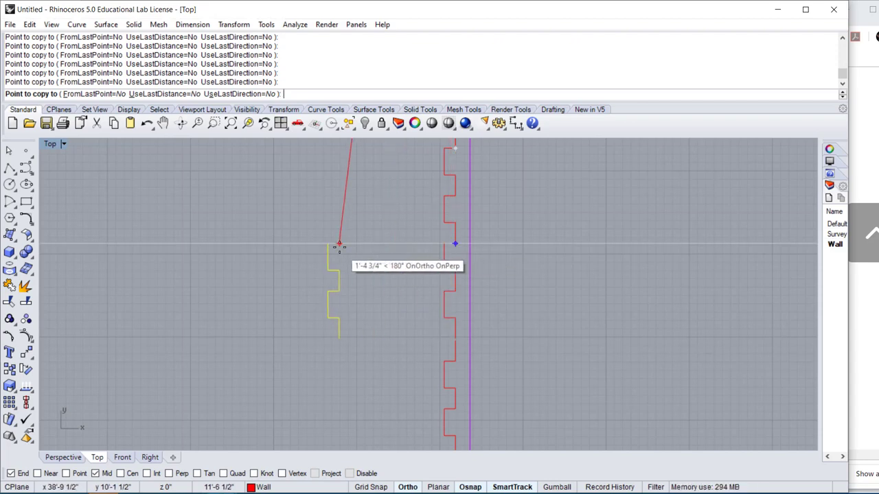
{"action": "key", "text": "Return"}
- Select the last copied vertical segment and examine the joint between the repeated notches and the mirrored lower profile
{"action": "left_click", "coordinate": [457, 330]}
{"action": "right_click_drag", "start_coordinate": [418, 328], "coordinate": [406, 270]}
{"action": "right_click_drag", "start_coordinate": [339, 263], "coordinate": [334, 280]}
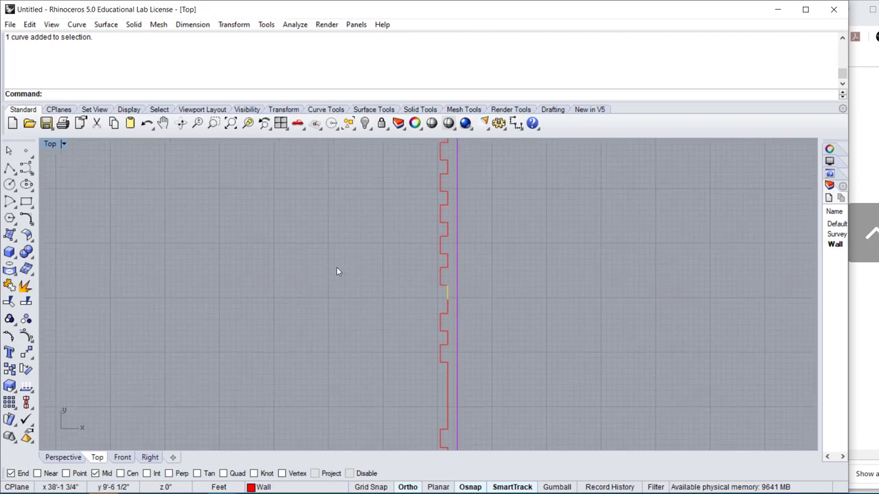
{"action": "scroll", "coordinate": [337, 271], "scroll_direction": "down", "scroll_amount": 2}
{"action": "scroll", "coordinate": [390, 308], "scroll_direction": "up", "scroll_amount": 1}
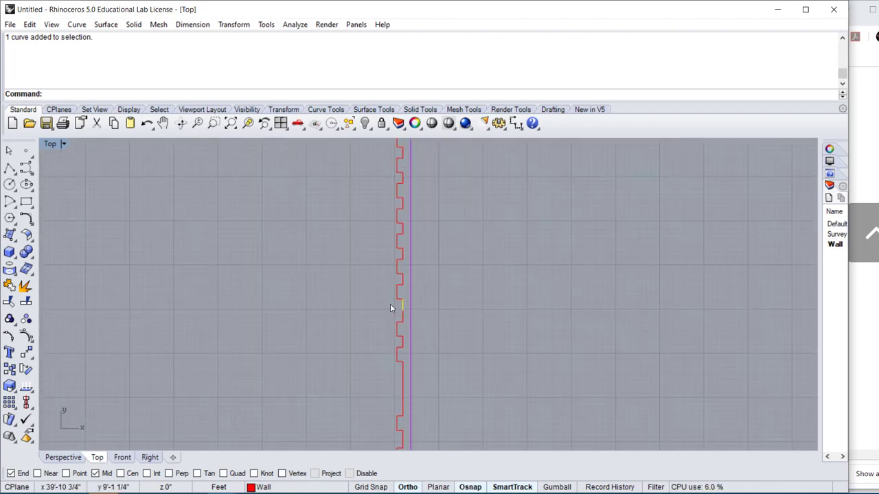
{"action": "scroll", "coordinate": [390, 305], "scroll_direction": "up", "scroll_amount": 2}
{"action": "scroll", "coordinate": [425, 317], "scroll_direction": "up", "scroll_amount": 1}
{"action": "scroll", "coordinate": [424, 315], "scroll_direction": "down", "scroll_amount": 1}
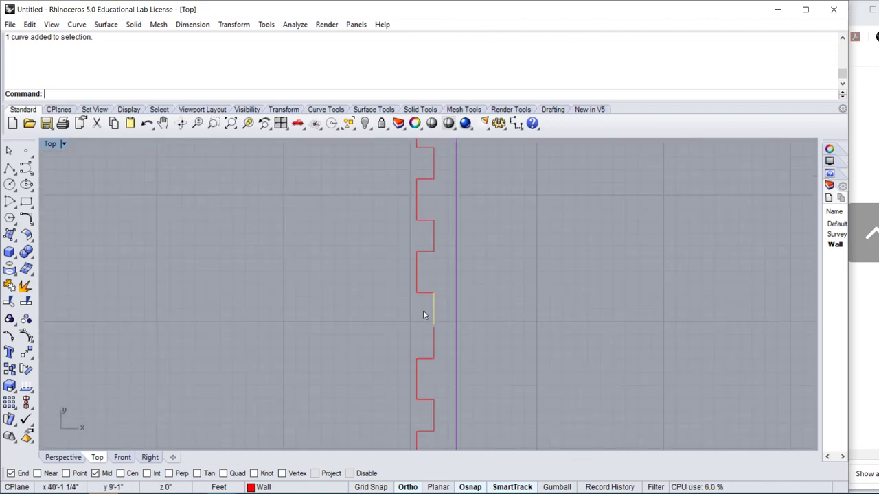
{"action": "scroll", "coordinate": [424, 315], "scroll_direction": "down", "scroll_amount": 3}
{"action": "right_click_drag", "start_coordinate": [392, 305], "coordinate": [409, 339]}
{"action": "scroll", "coordinate": [403, 320], "scroll_direction": "down", "scroll_amount": 2}
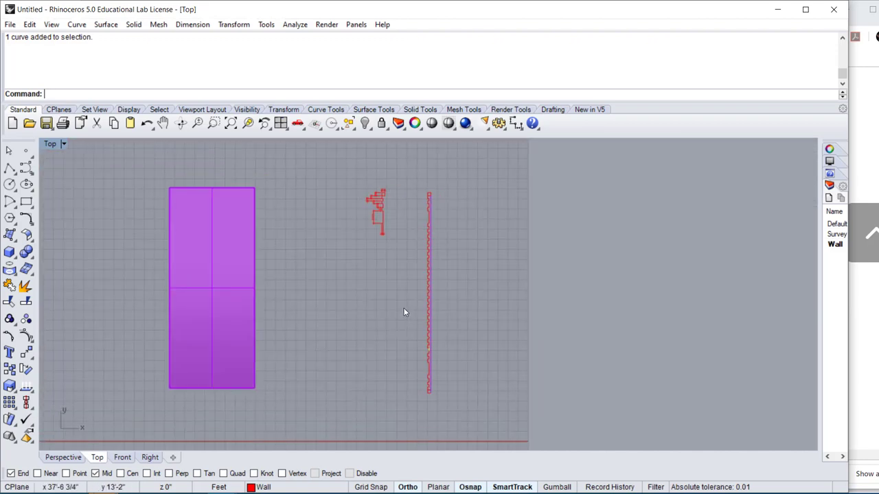
{"action": "scroll", "coordinate": [404, 312], "scroll_direction": "up", "scroll_amount": 3}
{"action": "right_click_drag", "start_coordinate": [389, 290], "coordinate": [338, 314]}
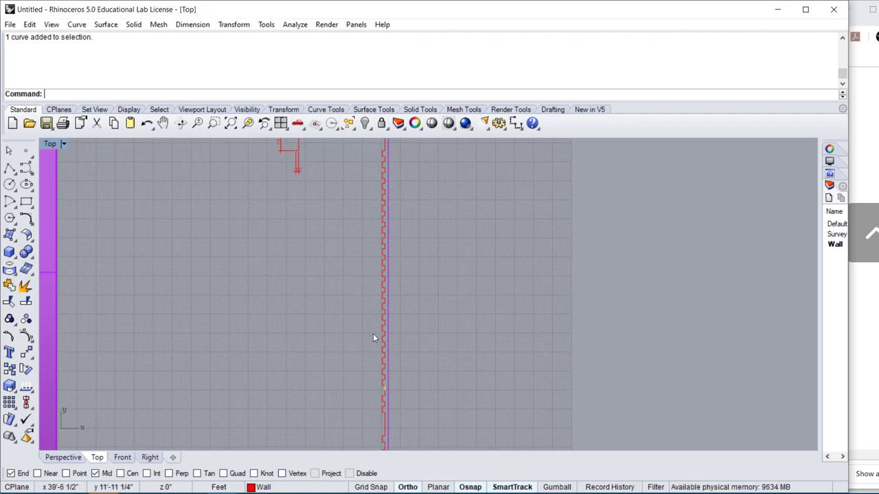
{"action": "scroll", "coordinate": [385, 381], "scroll_direction": "up", "scroll_amount": 3}
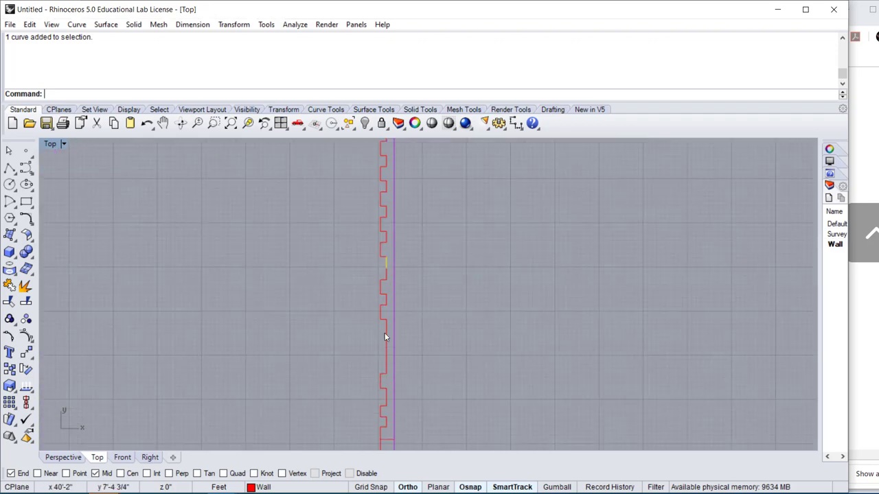
{"action": "scroll", "coordinate": [385, 337], "scroll_direction": "up", "scroll_amount": 5}
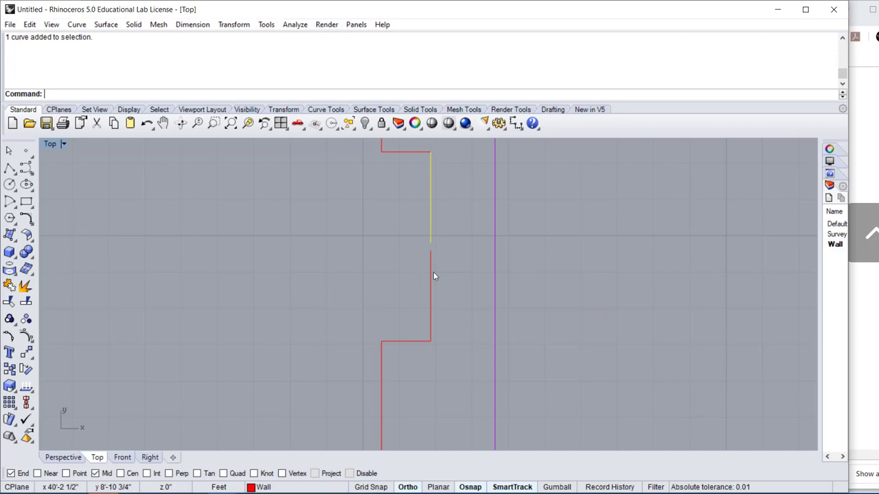
- Measure the distance from the last copied notch's lower inner corner to the open upper end of the mirrored profile
{"action": "type", "text": "Distance"}
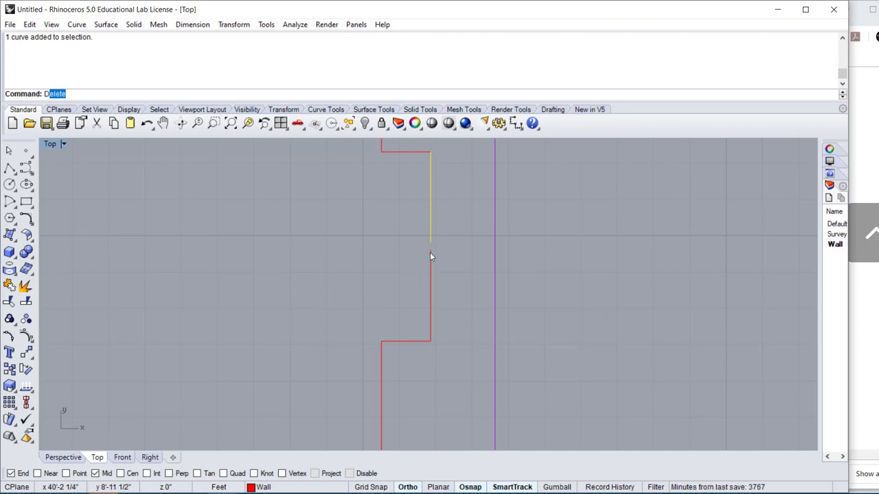
{"action": "key", "text": "Return"}
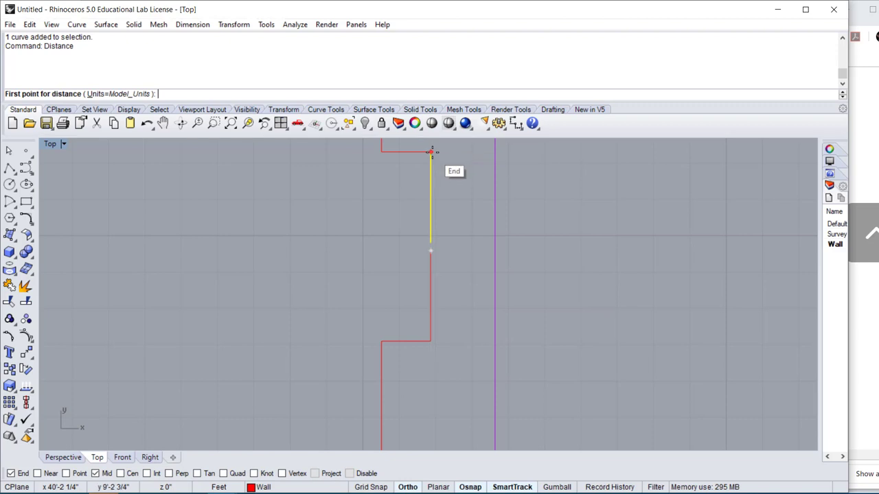
{"action": "left_click", "coordinate": [430, 150]}
{"action": "left_click", "coordinate": [431, 250]}
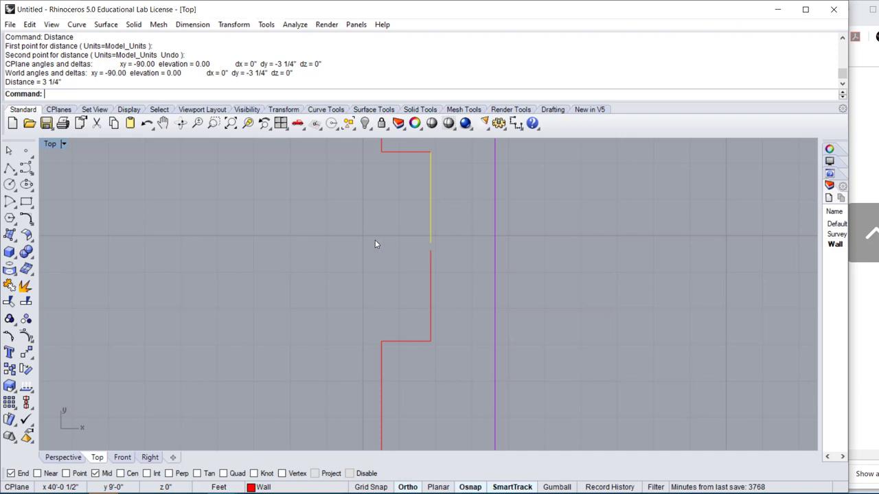
- Join the repeated notch segments above the gap into one open curve, leaving out the last short vertical segment
{"action": "scroll", "coordinate": [375, 247], "scroll_direction": "down", "scroll_amount": 5}
{"action": "right_click_drag", "start_coordinate": [345, 229], "coordinate": [391, 318]}
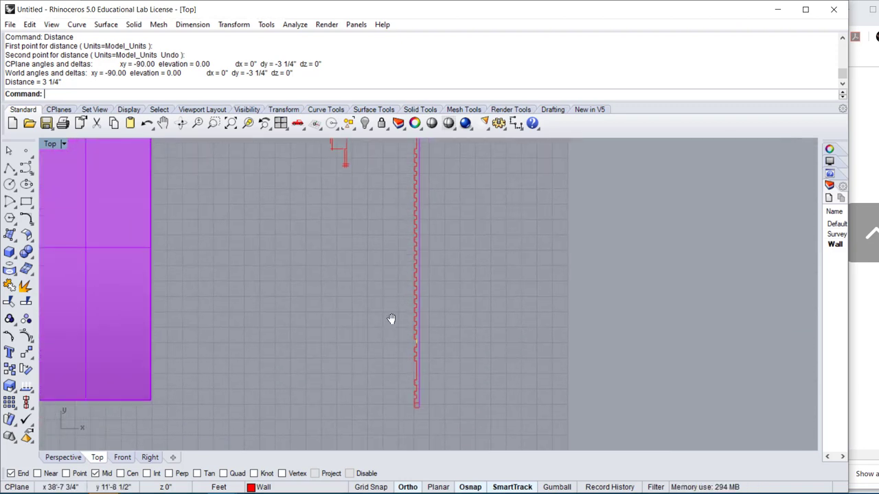
{"action": "scroll", "coordinate": [393, 309], "scroll_direction": "down", "scroll_amount": 2}
{"action": "scroll", "coordinate": [394, 299], "scroll_direction": "up", "scroll_amount": 2}
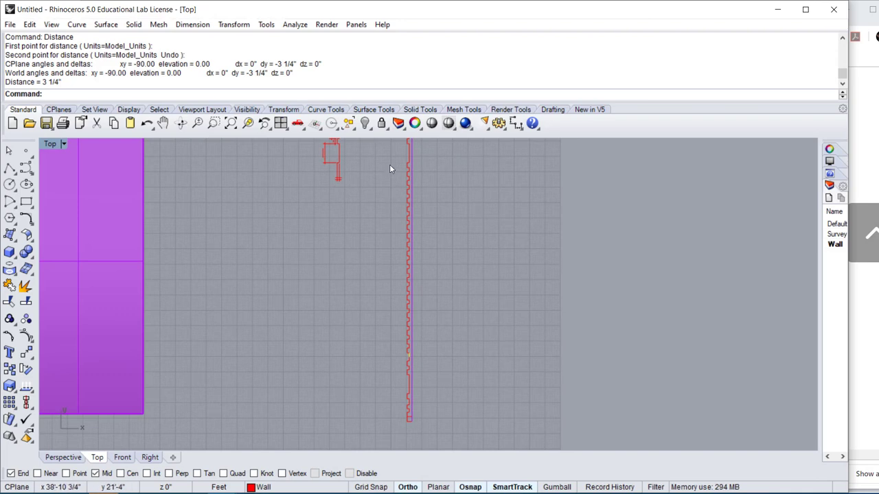
{"action": "left_click_drag", "start_coordinate": [392, 159], "coordinate": [436, 356]}
{"action": "scroll", "coordinate": [416, 371], "scroll_direction": "up", "scroll_amount": 5}
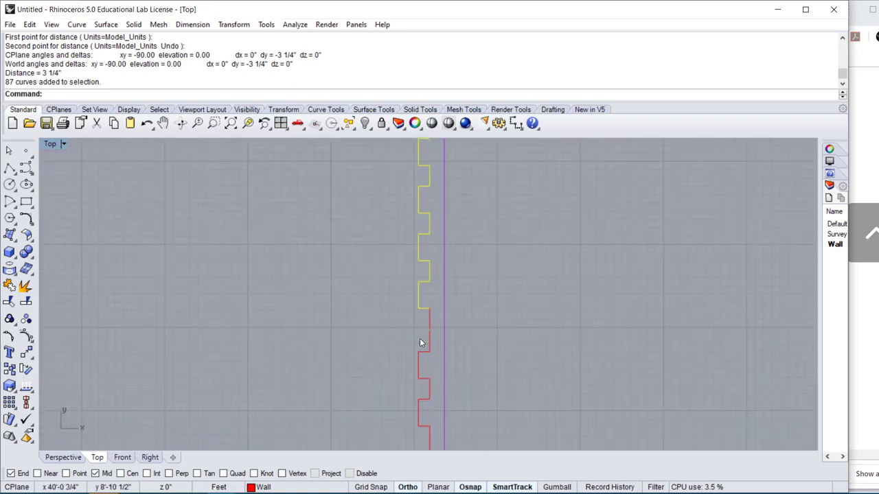
{"action": "type", "text": "j"}
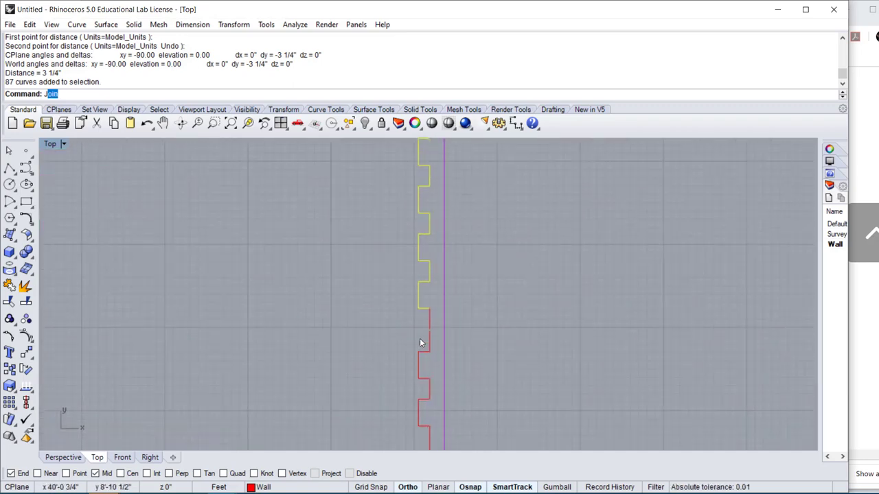
{"action": "key", "text": "Return"}
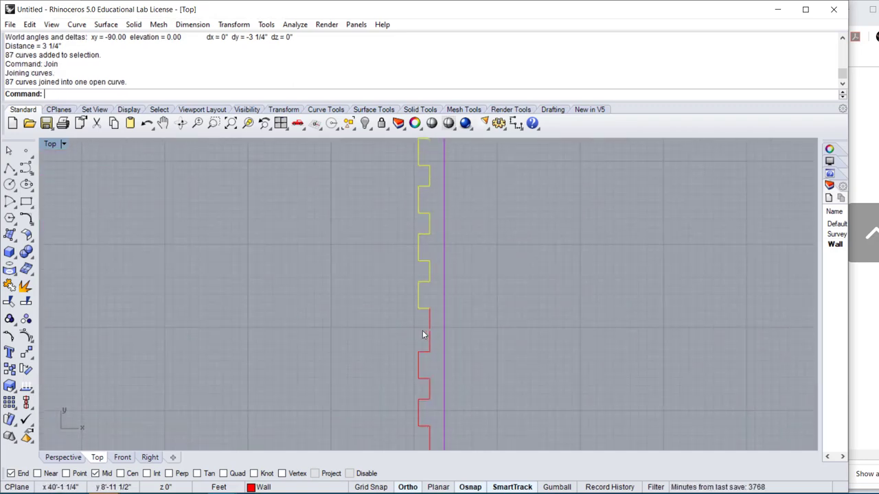
- Delete the leftover short vertical segment between the joined notch curve and the mirrored lower profile
{"action": "left_click", "coordinate": [413, 324]}
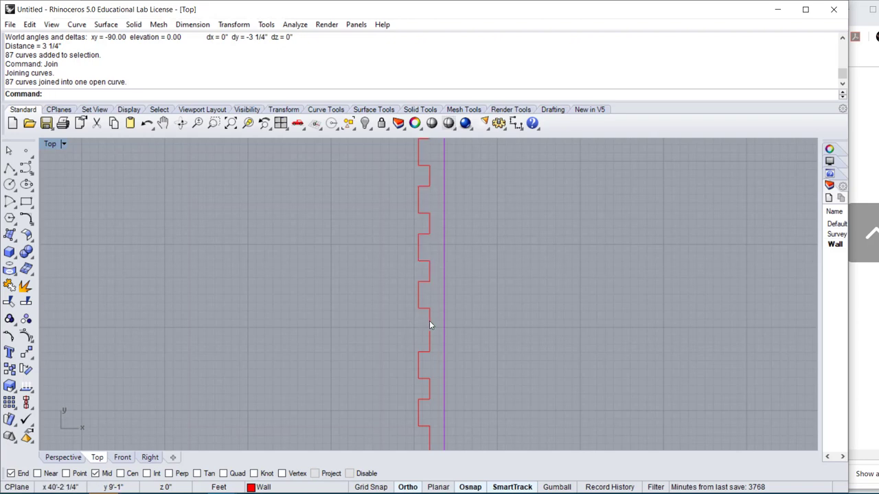
{"action": "left_click", "coordinate": [429, 321]}
{"action": "key", "text": "Delete"}
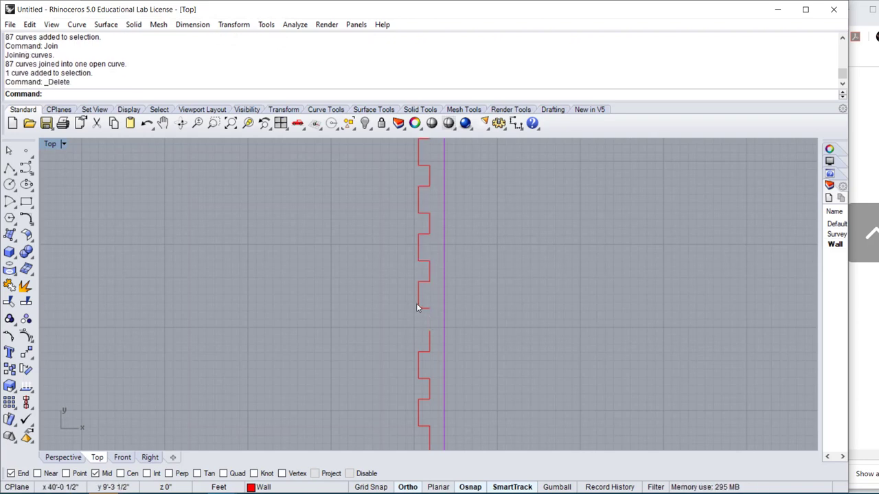
- Stretch the joined notch curve lengthwise from its upper endpoint so its lower endpoint meets the open end of the mirrored lower profile
{"action": "left_click", "coordinate": [417, 307]}
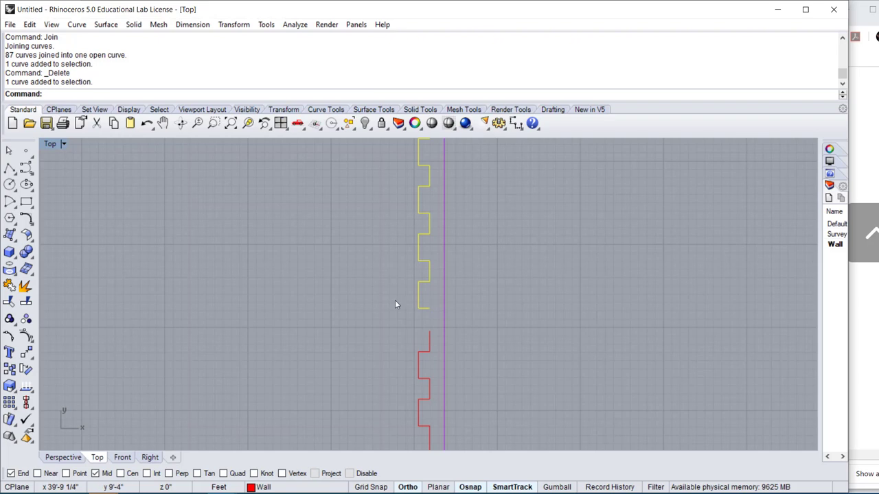
{"action": "scroll", "coordinate": [409, 307], "scroll_direction": "down", "scroll_amount": 3}
{"action": "right_click_drag", "start_coordinate": [412, 308], "coordinate": [353, 368]}
{"action": "scroll", "coordinate": [352, 367], "scroll_direction": "down", "scroll_amount": 1}
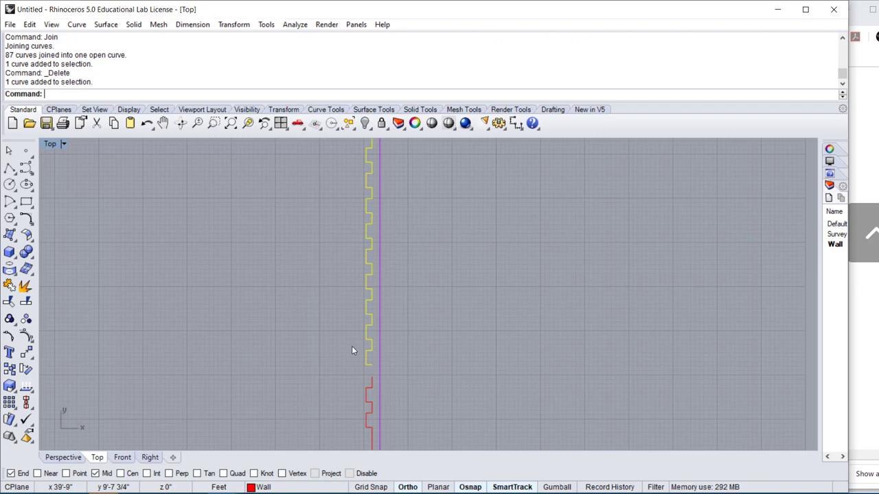
{"action": "scroll", "coordinate": [339, 306], "scroll_direction": "down", "scroll_amount": 6}
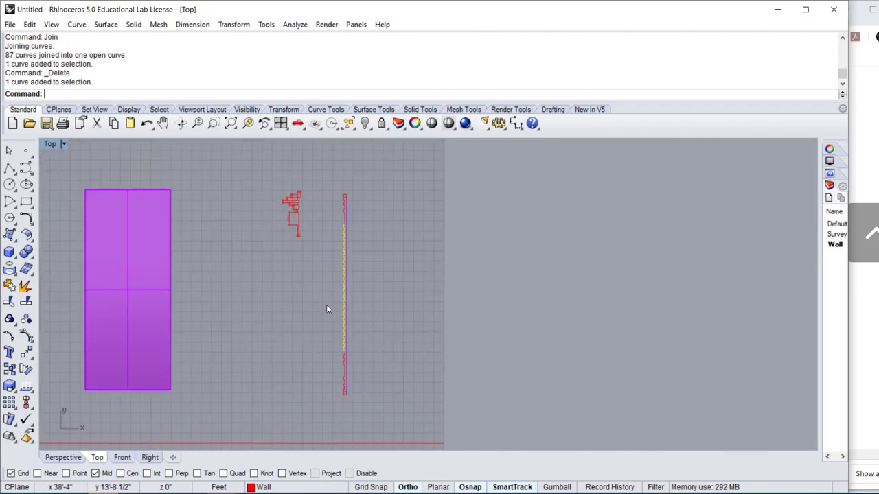
{"action": "scroll", "coordinate": [328, 312], "scroll_direction": "up", "scroll_amount": 2}
{"action": "type", "text": "tretch"}
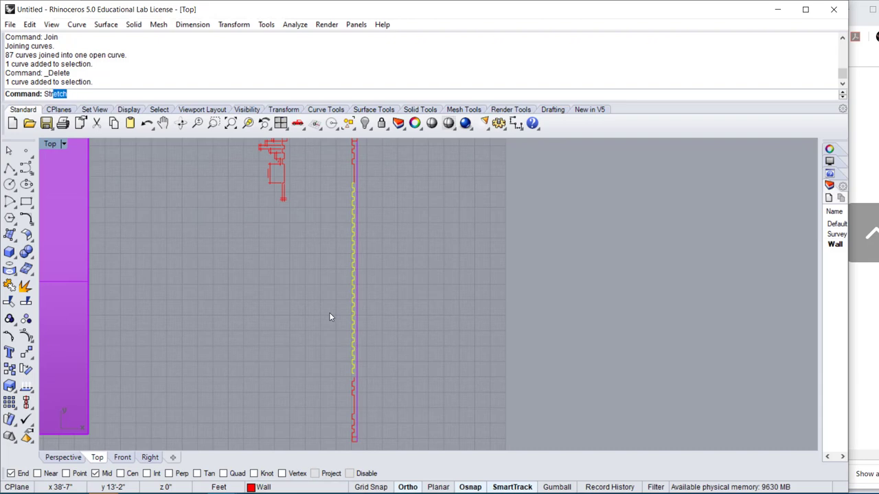
{"action": "key", "text": "Return"}
{"action": "scroll", "coordinate": [361, 179], "scroll_direction": "up", "scroll_amount": 5}
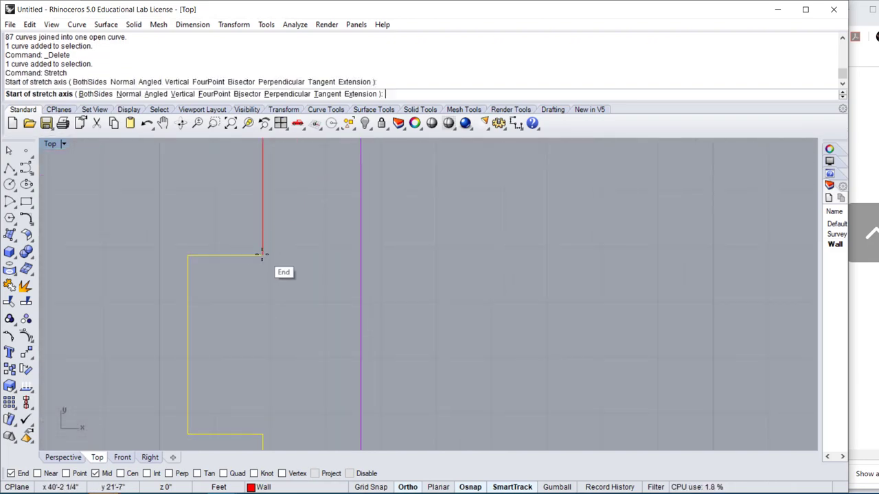
{"action": "left_click", "coordinate": [261, 256]}
{"action": "scroll", "coordinate": [255, 278], "scroll_direction": "down", "scroll_amount": 8}
{"action": "scroll", "coordinate": [289, 199], "scroll_direction": "up", "scroll_amount": 8}
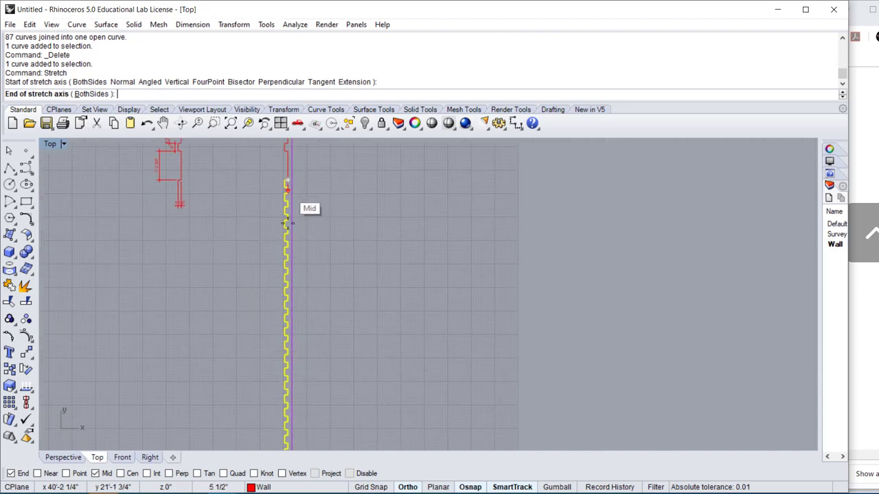
{"action": "scroll", "coordinate": [308, 356], "scroll_direction": "up", "scroll_amount": 3}
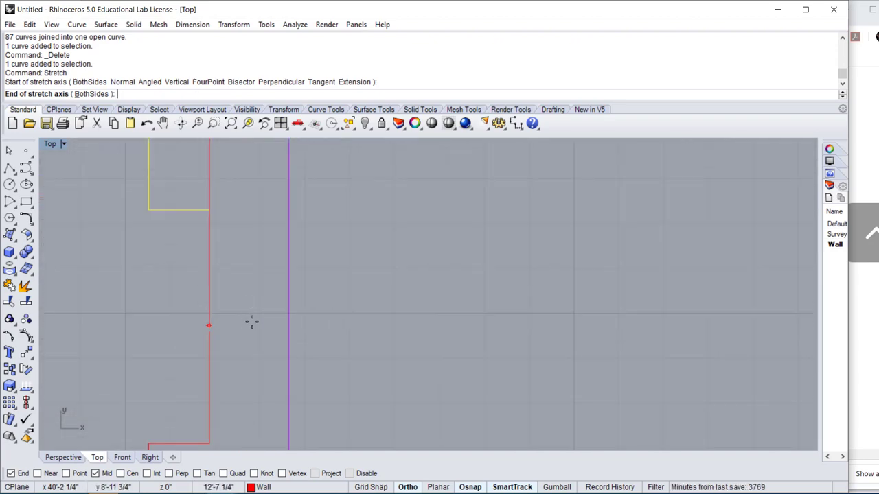
{"action": "left_click", "coordinate": [210, 207]}
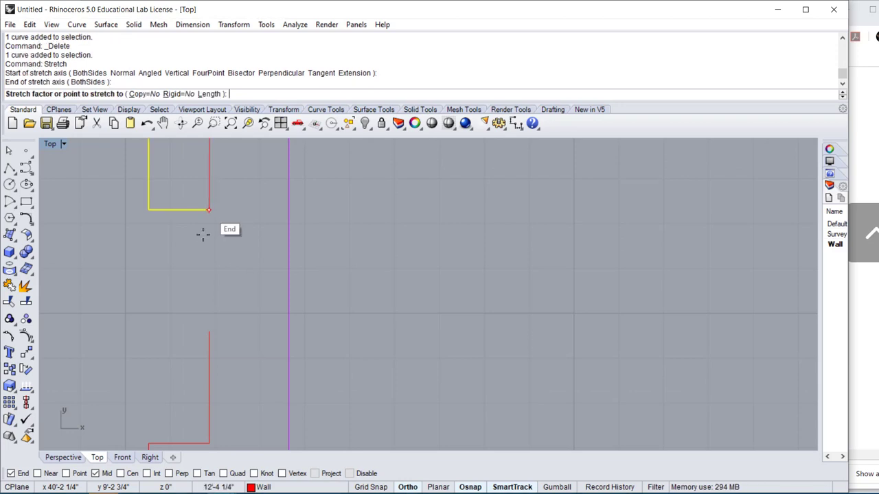
{"action": "left_click", "coordinate": [209, 331]}
{"action": "scroll", "coordinate": [320, 302], "scroll_direction": "down", "scroll_amount": 6}
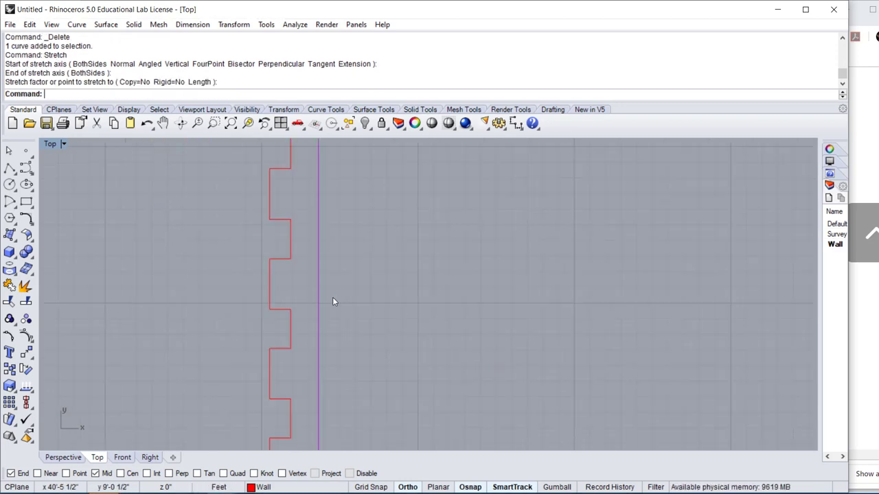
{"action": "scroll", "coordinate": [314, 347], "scroll_direction": "down", "scroll_amount": 4}
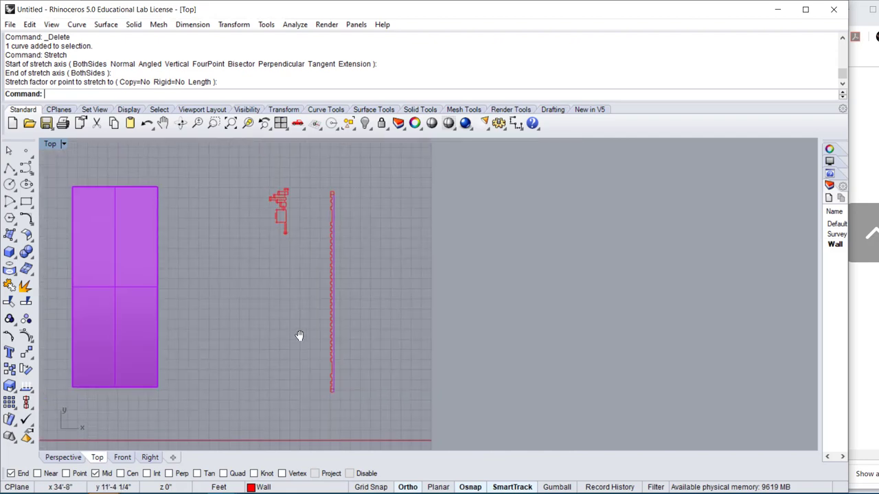
- Delete the full-length vertical survey line beside the wall profile
{"action": "scroll", "coordinate": [302, 337], "scroll_direction": "up", "scroll_amount": 3}
{"action": "right_click_drag", "start_coordinate": [315, 337], "coordinate": [287, 337]}
{"action": "scroll", "coordinate": [286, 337], "scroll_direction": "down", "scroll_amount": 4}
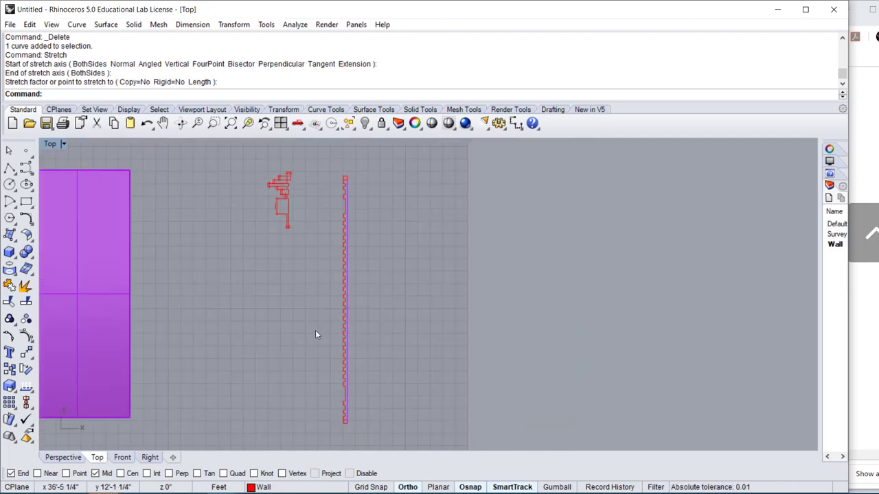
{"action": "left_click", "coordinate": [347, 332]}
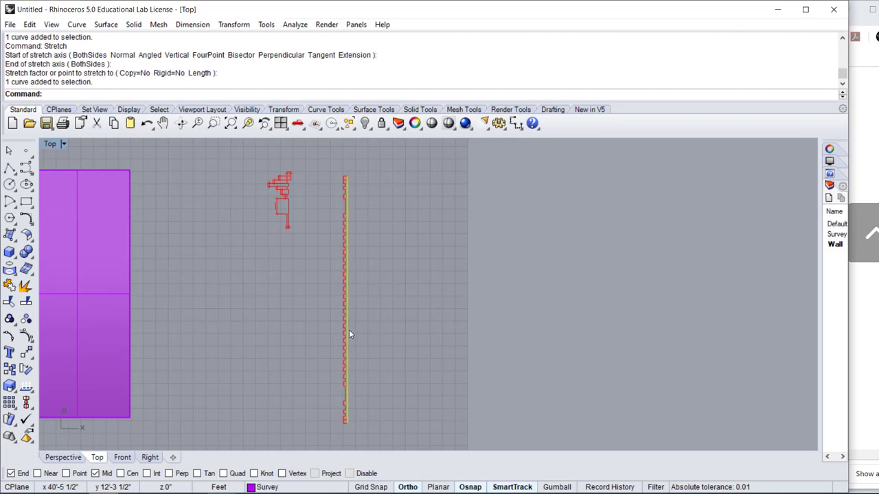
{"action": "key", "text": "Delete"}
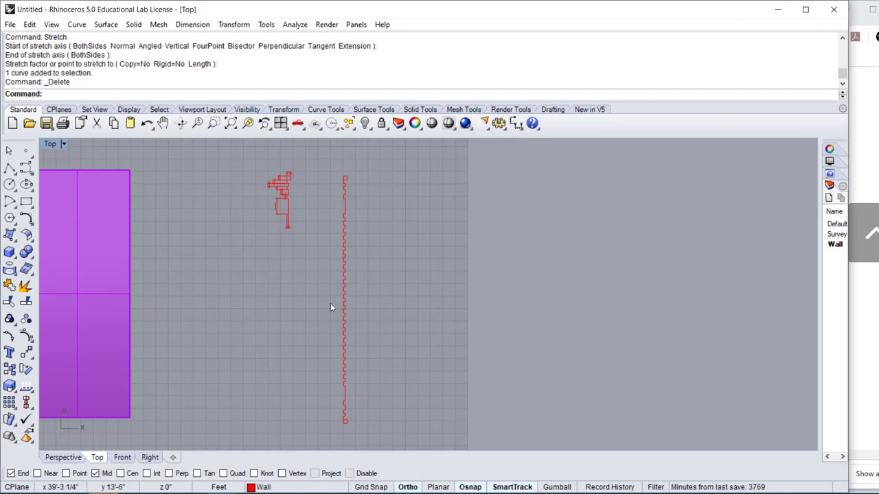
{"action": "left_click_drag", "start_coordinate": [323, 158], "coordinate": [395, 432]}
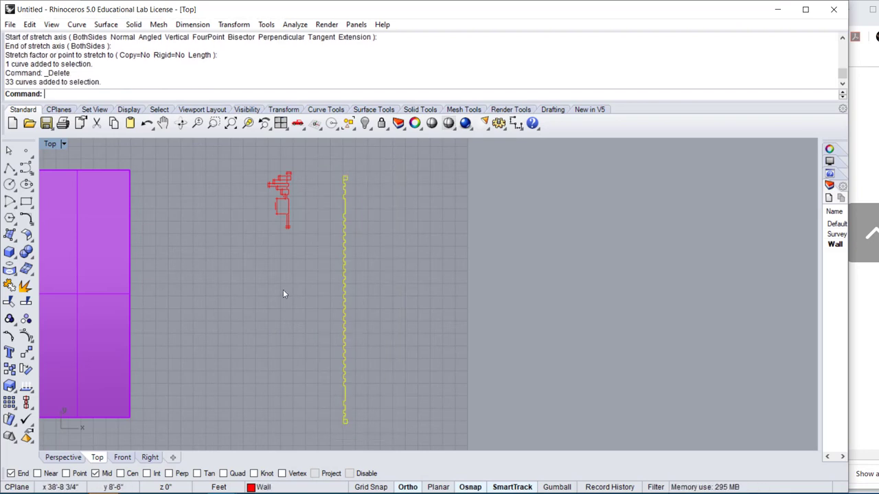
{"action": "key", "text": "Escape"}
{"action": "right_click_drag", "start_coordinate": [283, 268], "coordinate": [355, 250]}
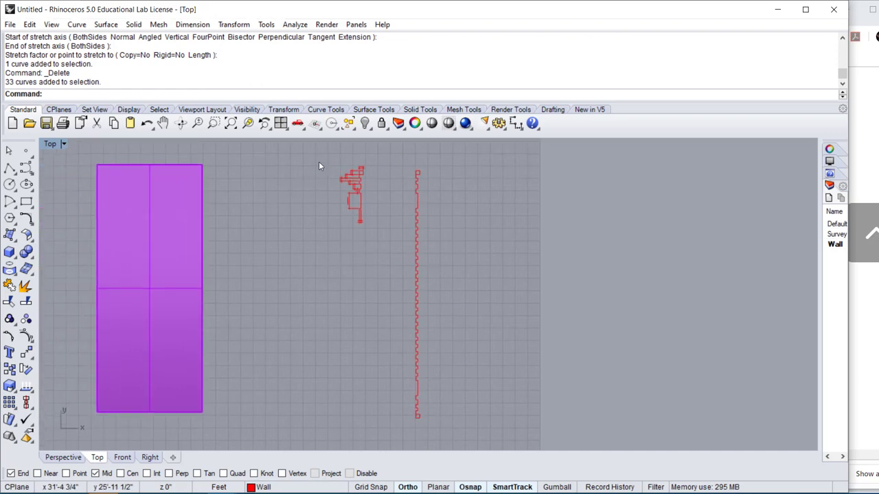
- Select the dimensioned reference profile and compare it with the upper end of the full-length wall profile
{"action": "left_click_drag", "start_coordinate": [318, 162], "coordinate": [382, 241]}
{"action": "scroll", "coordinate": [359, 198], "scroll_direction": "up", "scroll_amount": 4}
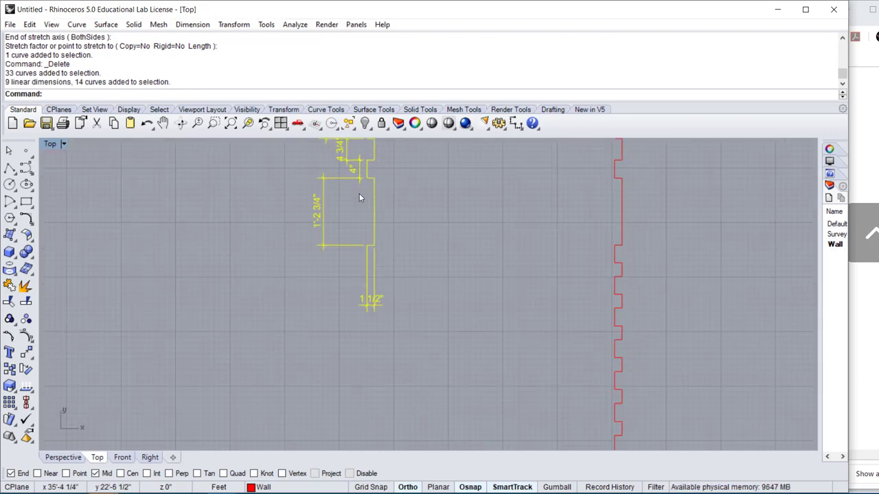
{"action": "scroll", "coordinate": [359, 197], "scroll_direction": "up", "scroll_amount": 1}
{"action": "right_click_drag", "start_coordinate": [359, 198], "coordinate": [203, 311]}
{"action": "scroll", "coordinate": [203, 311], "scroll_direction": "down", "scroll_amount": 2}
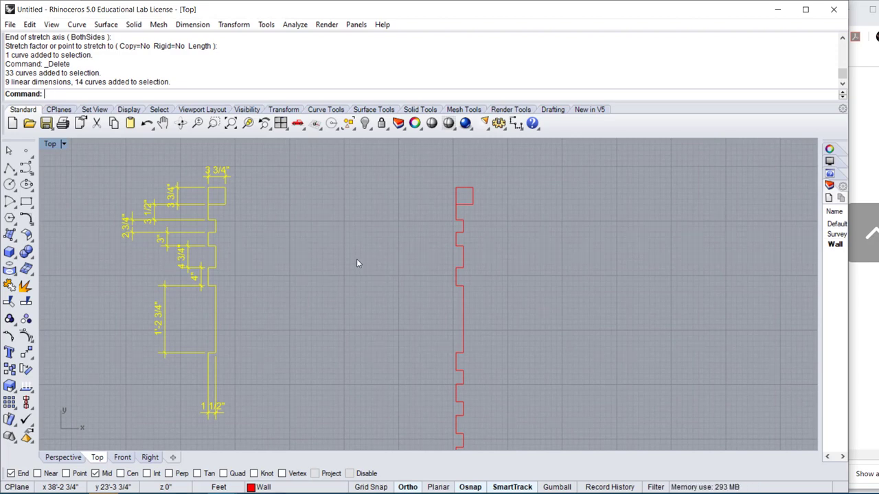
{"action": "scroll", "coordinate": [374, 254], "scroll_direction": "down", "scroll_amount": 10}
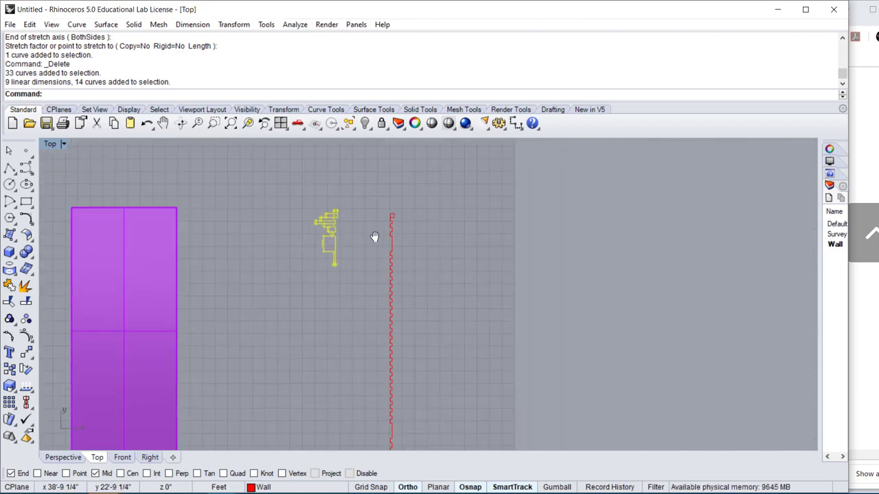
- Undo the deletion of the vertical survey line and clear the selection
{"action": "key", "text": "ctrl+z"}
{"action": "scroll", "coordinate": [379, 227], "scroll_direction": "up", "scroll_amount": 5}
{"action": "scroll", "coordinate": [415, 173], "scroll_direction": "up", "scroll_amount": 3}
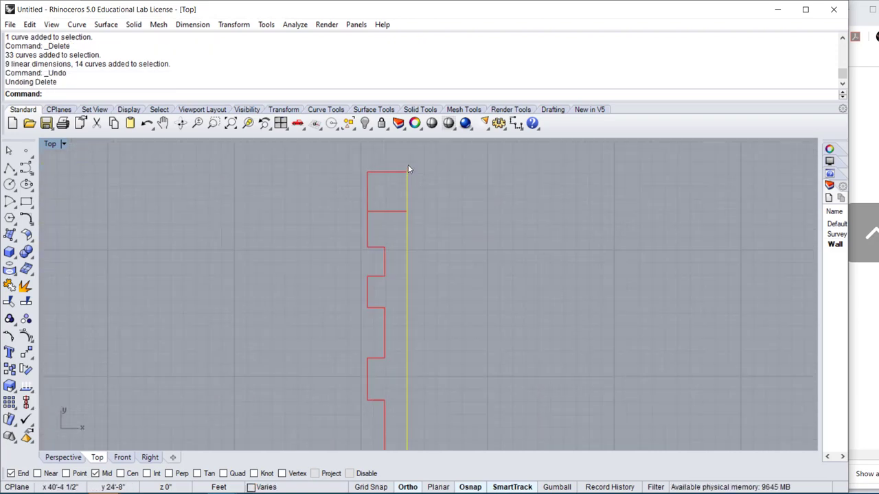
{"action": "scroll", "coordinate": [406, 178], "scroll_direction": "down", "scroll_amount": 5}
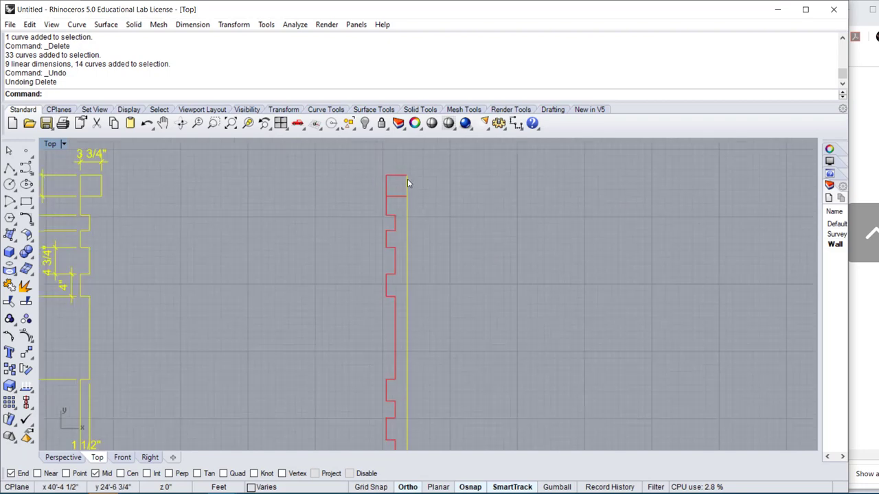
{"action": "scroll", "coordinate": [412, 288], "scroll_direction": "down", "scroll_amount": 4}
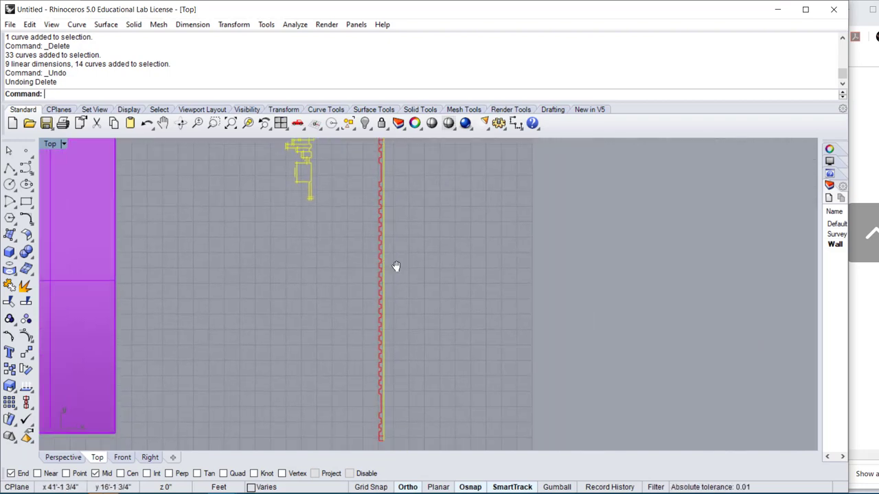
{"action": "scroll", "coordinate": [376, 268], "scroll_direction": "up", "scroll_amount": 4}
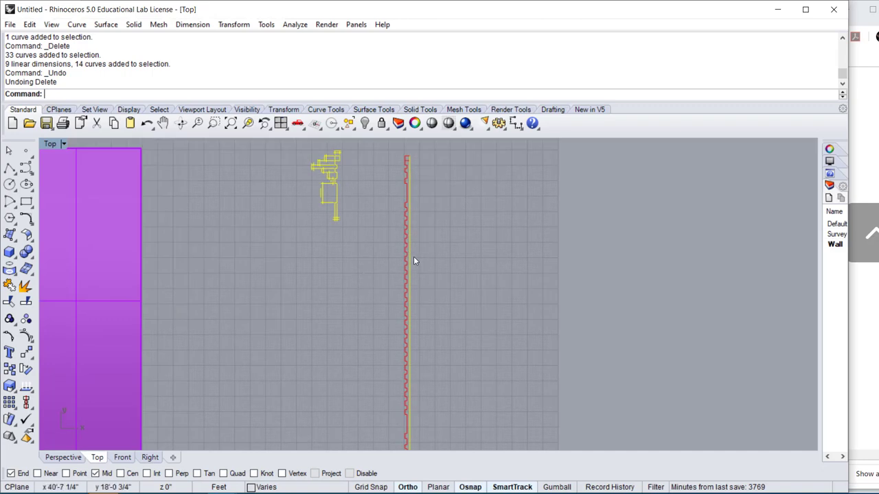
{"action": "left_click", "coordinate": [340, 250]}
{"action": "scroll", "coordinate": [308, 206], "scroll_direction": "up", "scroll_amount": 5}
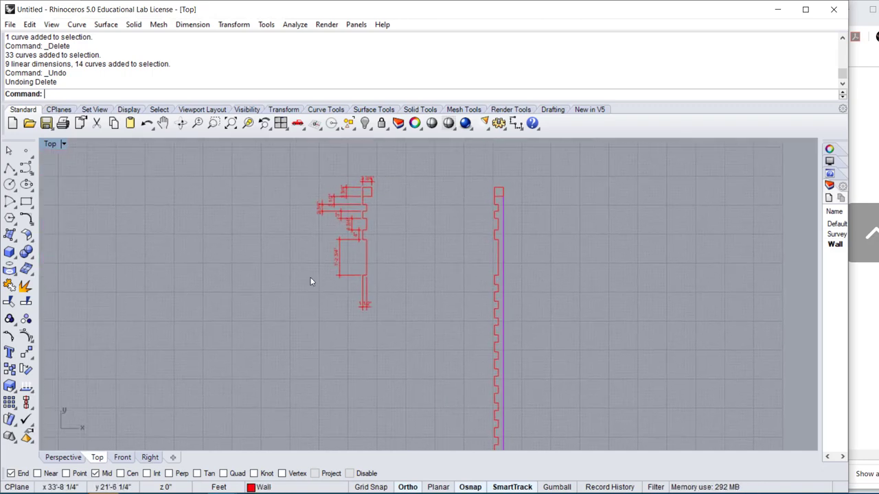
{"action": "right_click_drag", "start_coordinate": [304, 271], "coordinate": [274, 323]}
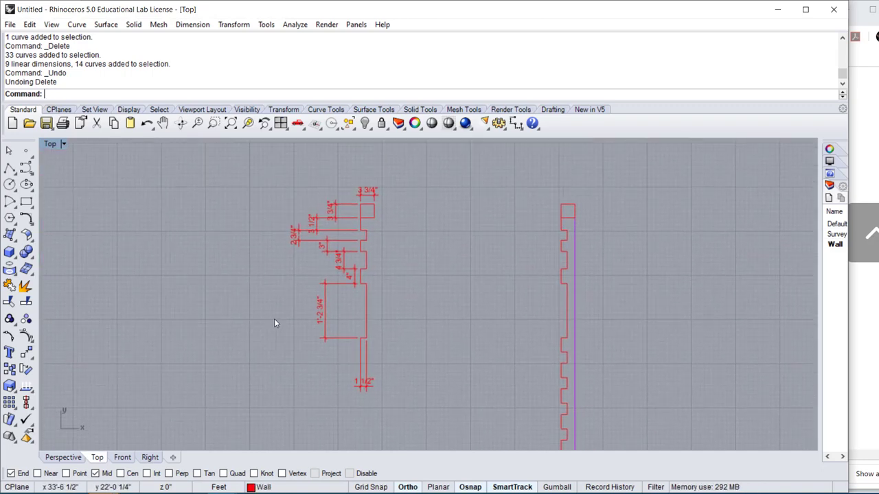
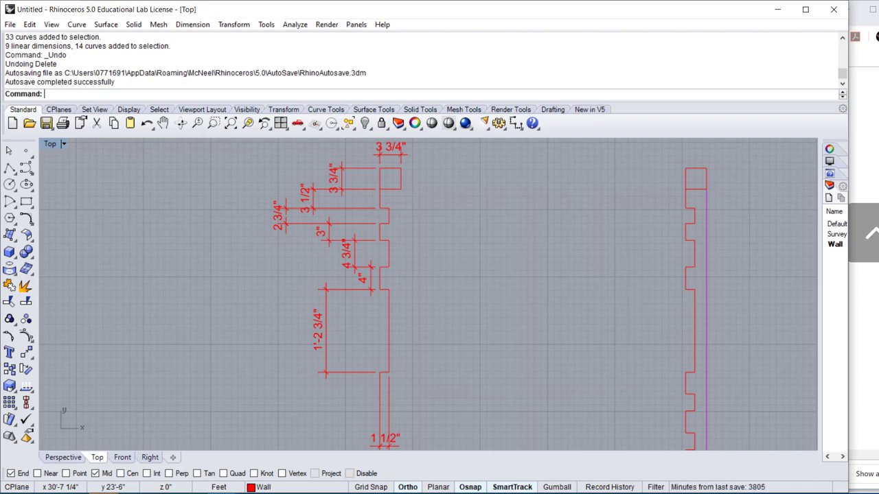
- Measure the width of the purple survey box along its top edge, from corner to corner
{"action": "scroll", "coordinate": [159, 250], "scroll_direction": "down", "scroll_amount": 4}
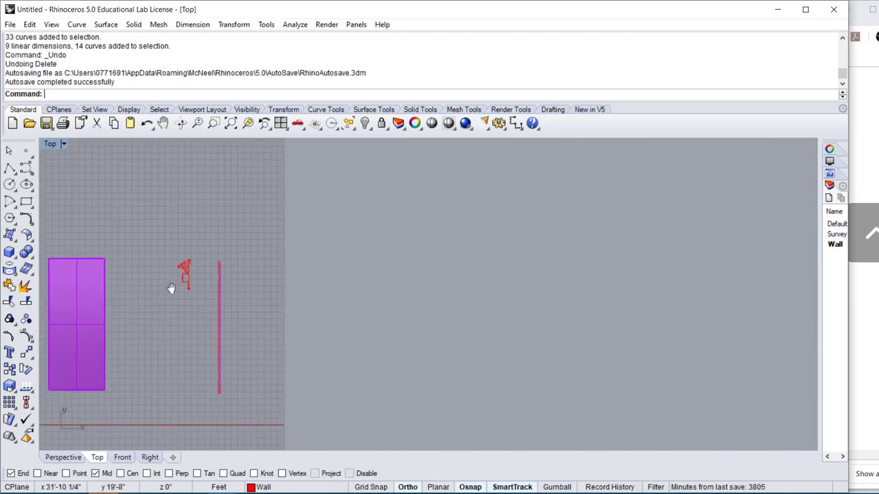
{"action": "left_click_drag", "start_coordinate": [229, 235], "coordinate": [270, 420]}
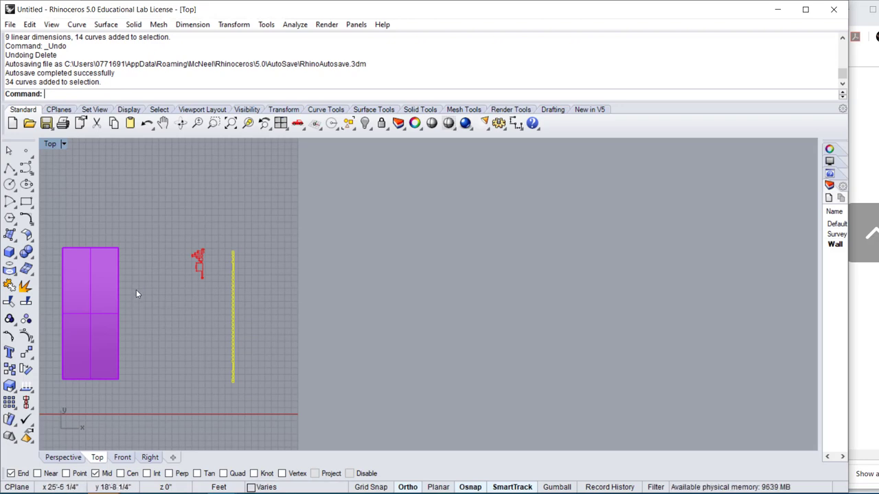
{"action": "key", "text": "Escape"}
{"action": "type", "text": "Distance"}
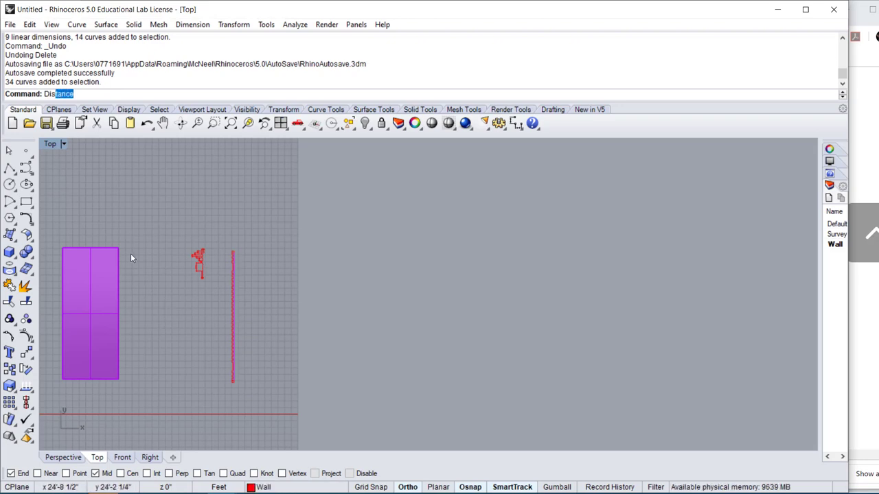
{"action": "key", "text": "Return"}
{"action": "left_click", "coordinate": [61, 248]}
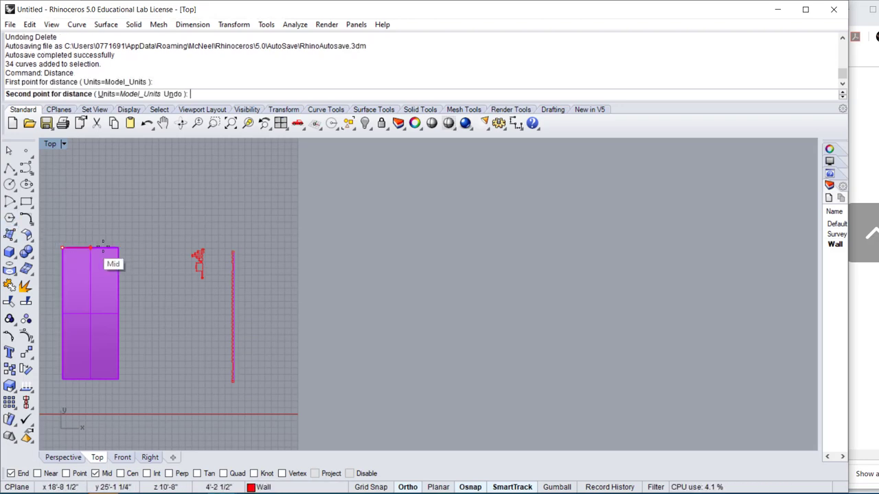
{"action": "left_click", "coordinate": [118, 248]}
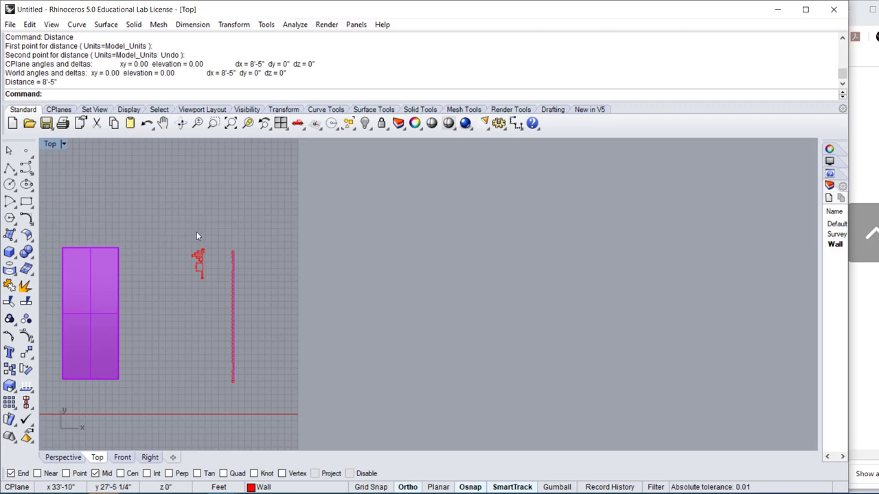
- Draw a 101" horizontal line from the outer upper corner of the wall profile's upper corner post, towards the container's opposite side
{"action": "scroll", "coordinate": [228, 246], "scroll_direction": "up", "scroll_amount": 7}
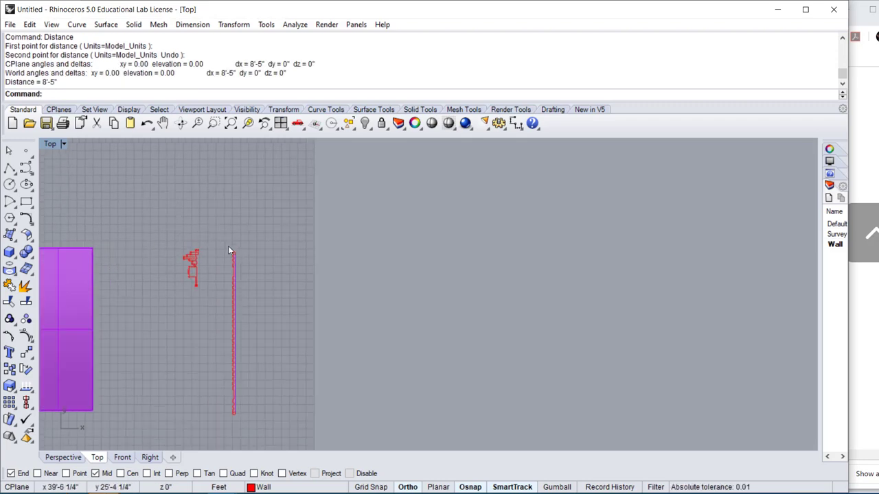
{"action": "right_click", "coordinate": [239, 246]}
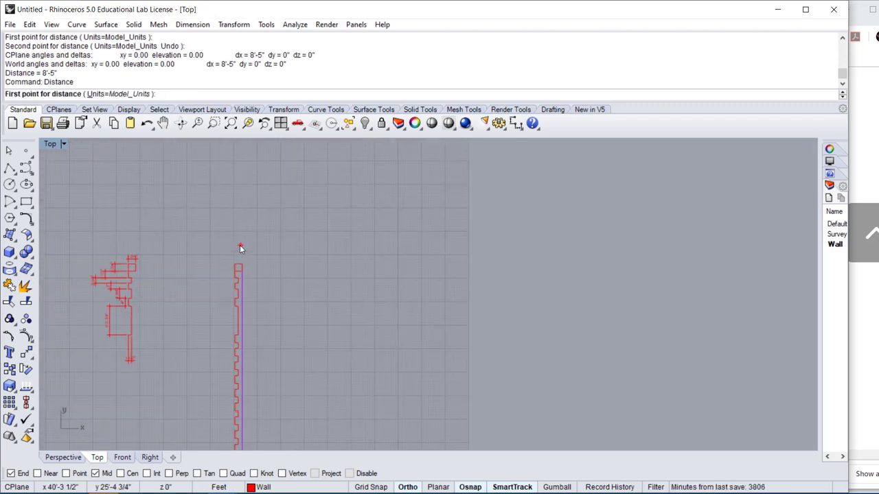
{"action": "key", "text": "Escape"}
{"action": "type", "text": "line"}
{"action": "key", "text": "Return"}
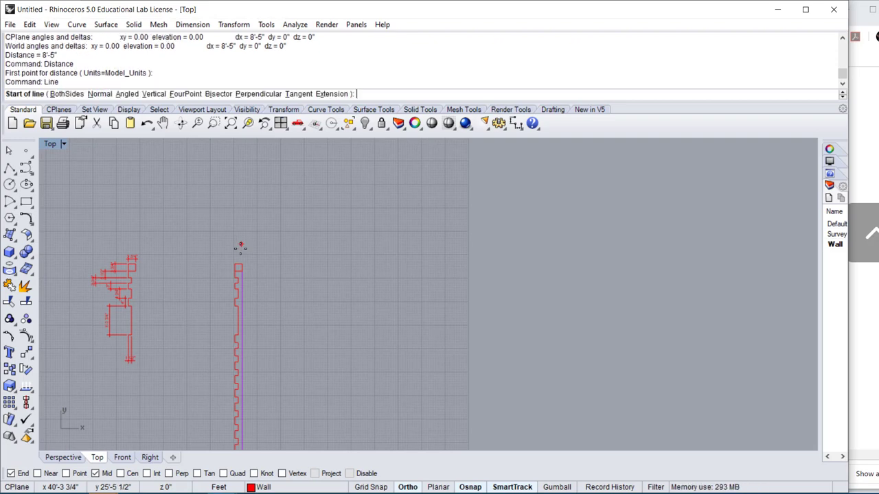
{"action": "left_click", "coordinate": [236, 265]}
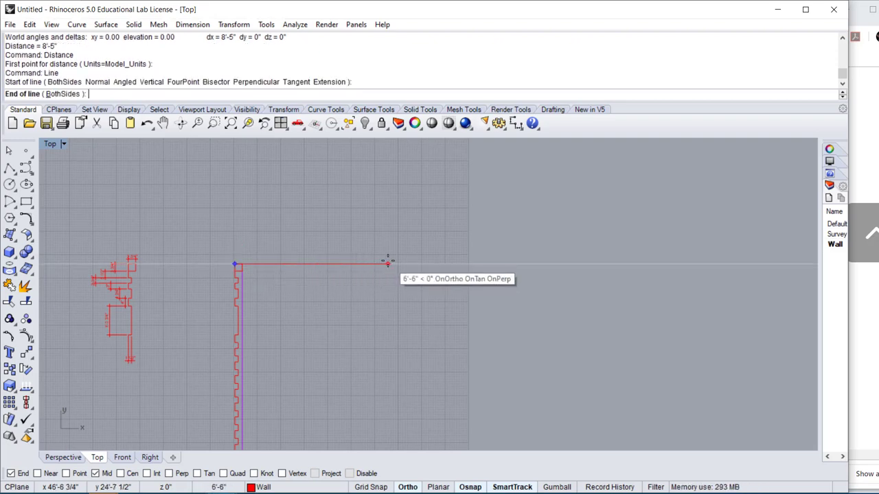
{"action": "type", "text": "8'"}
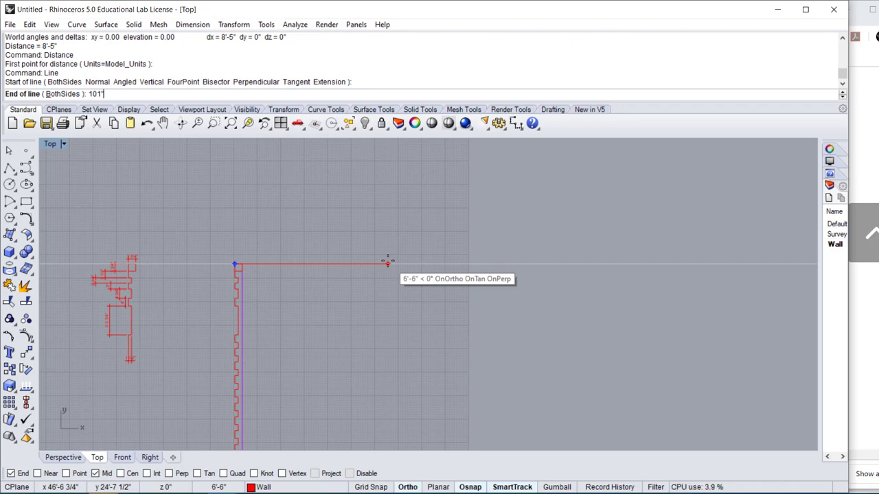
{"action": "key", "text": "Return"}
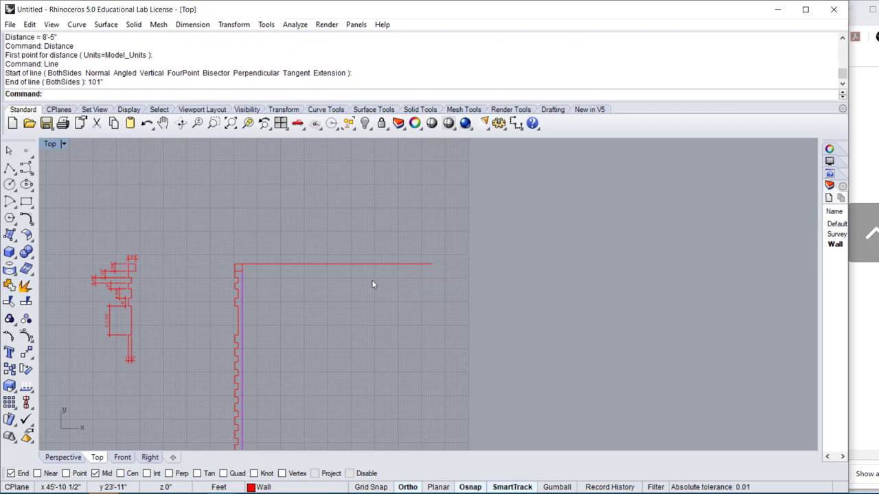
- Delete the full-length vertical survey line beside the wall profile
{"action": "scroll", "coordinate": [333, 291], "scroll_direction": "down", "scroll_amount": 3}
{"action": "scroll", "coordinate": [309, 281], "scroll_direction": "down", "scroll_amount": 2}
{"action": "right_click_drag", "start_coordinate": [285, 276], "coordinate": [265, 199]}
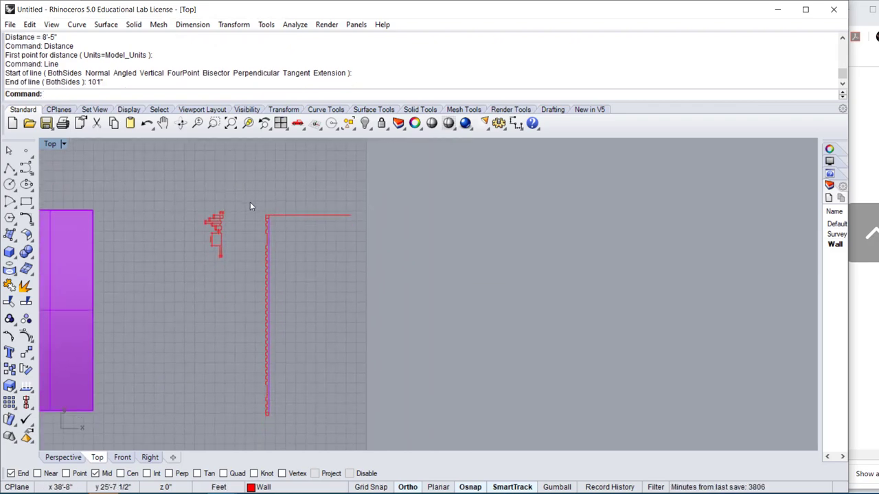
{"action": "left_click_drag", "start_coordinate": [288, 292], "coordinate": [286, 436]}
{"action": "left_click", "coordinate": [195, 373]}
{"action": "scroll", "coordinate": [270, 336], "scroll_direction": "up", "scroll_amount": 5}
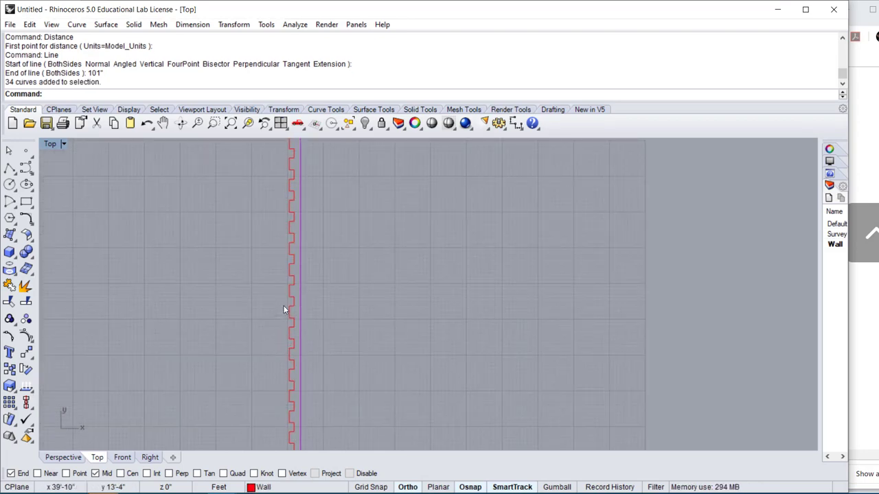
{"action": "left_click", "coordinate": [300, 297]}
{"action": "scroll", "coordinate": [295, 302], "scroll_direction": "down", "scroll_amount": 4}
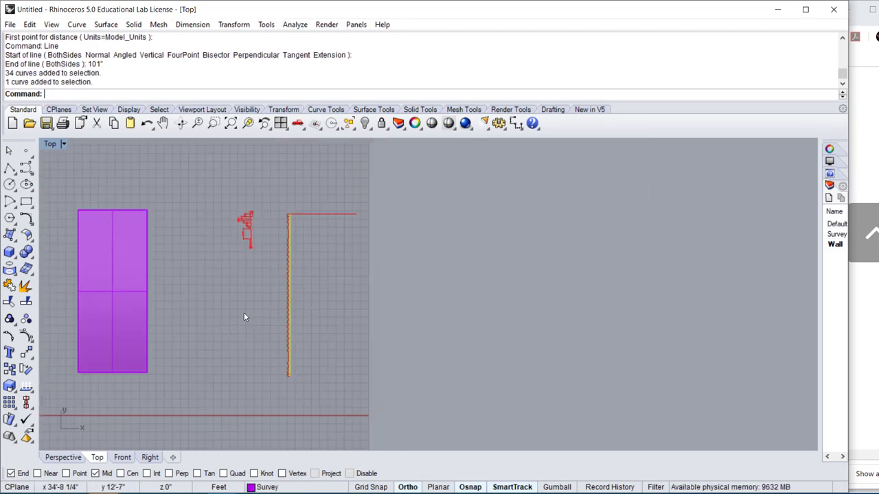
{"action": "key", "text": "Delete"}
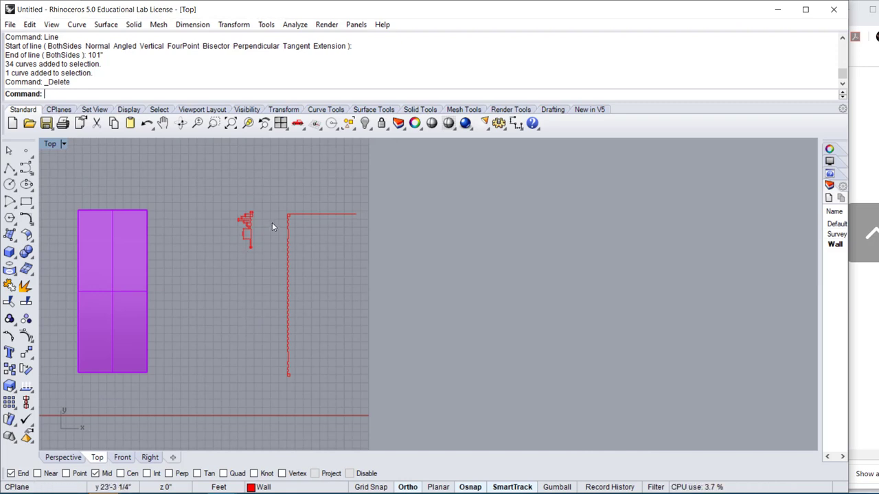
- Mirror a copy of the whole wall profile about a vertical axis through the midpoint of the 101" line
{"action": "left_click_drag", "start_coordinate": [274, 204], "coordinate": [306, 404]}
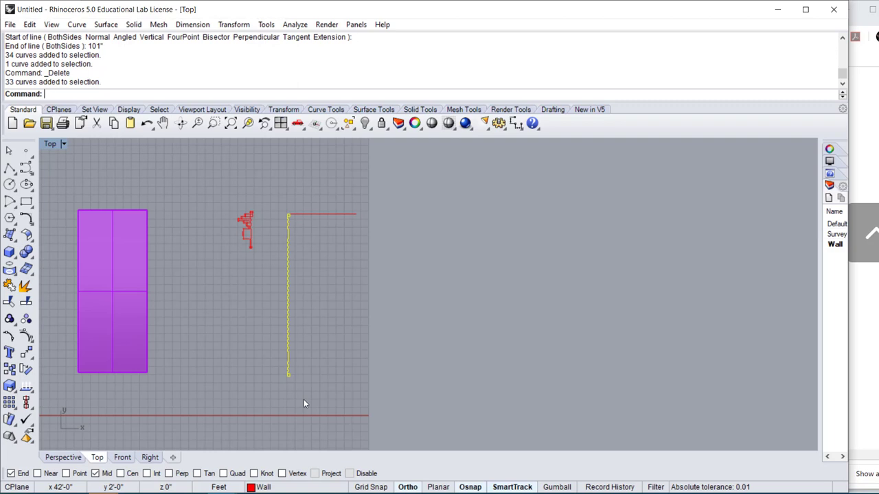
{"action": "type", "text": "mirror"}
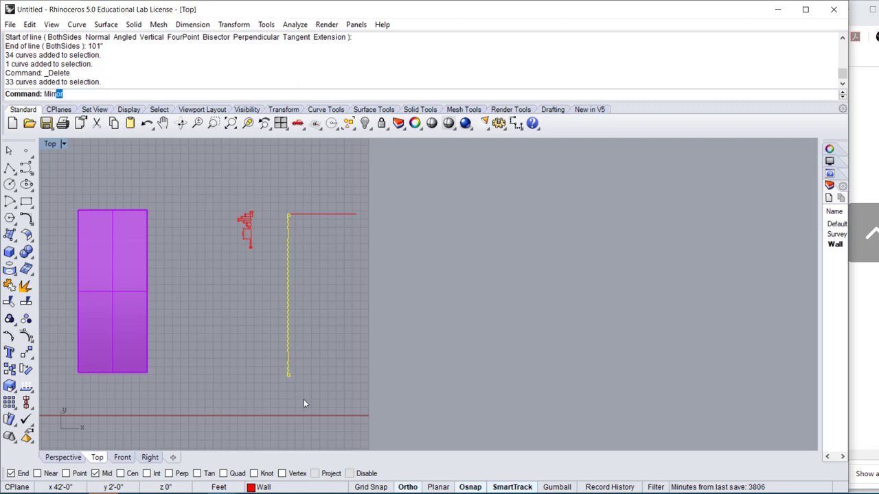
{"action": "key", "text": "Return"}
{"action": "left_click", "coordinate": [322, 214]}
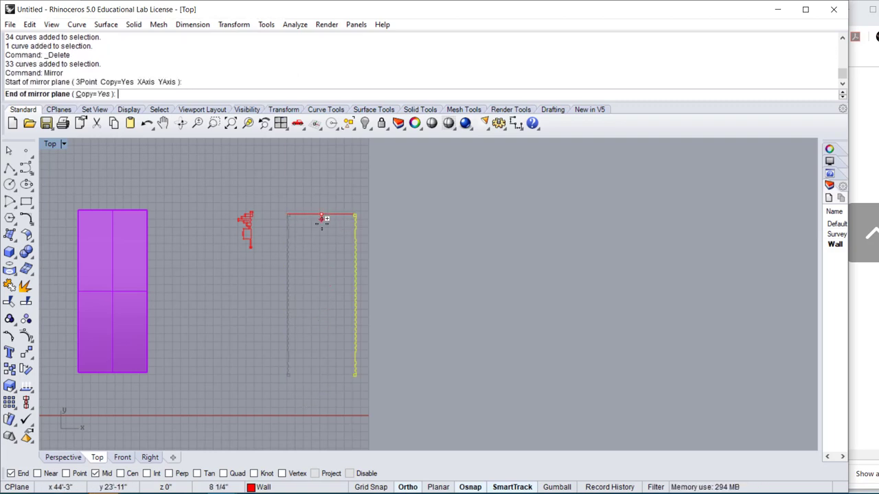
{"action": "left_click", "coordinate": [320, 275]}
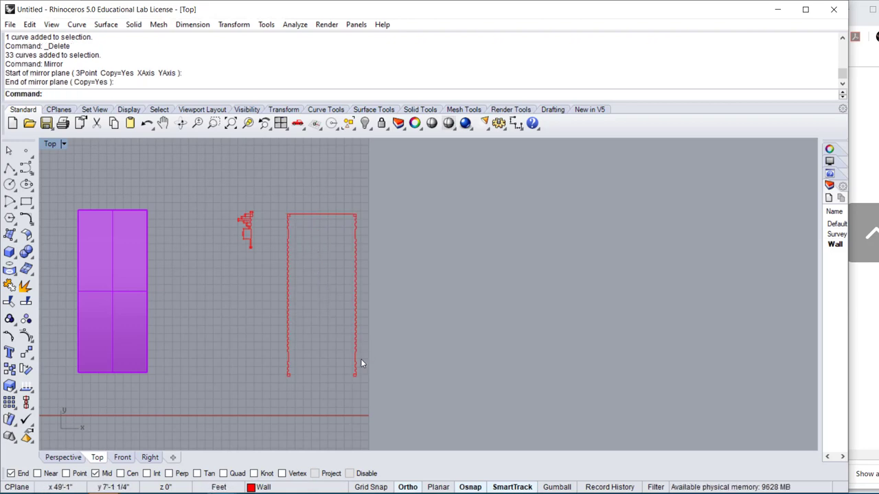
- Draw a line connecting the inner lower corners of the two lower corner posts, across the container's open end
{"action": "scroll", "coordinate": [351, 393], "scroll_direction": "up", "scroll_amount": 1}
{"action": "scroll", "coordinate": [351, 390], "scroll_direction": "up", "scroll_amount": 2}
{"action": "type", "text": "line"}
{"action": "key", "text": "Return"}
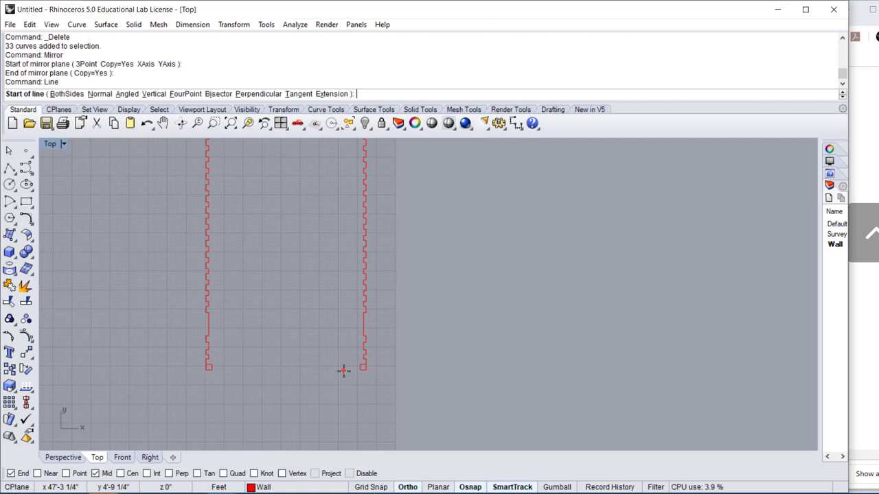
{"action": "left_click", "coordinate": [356, 370]}
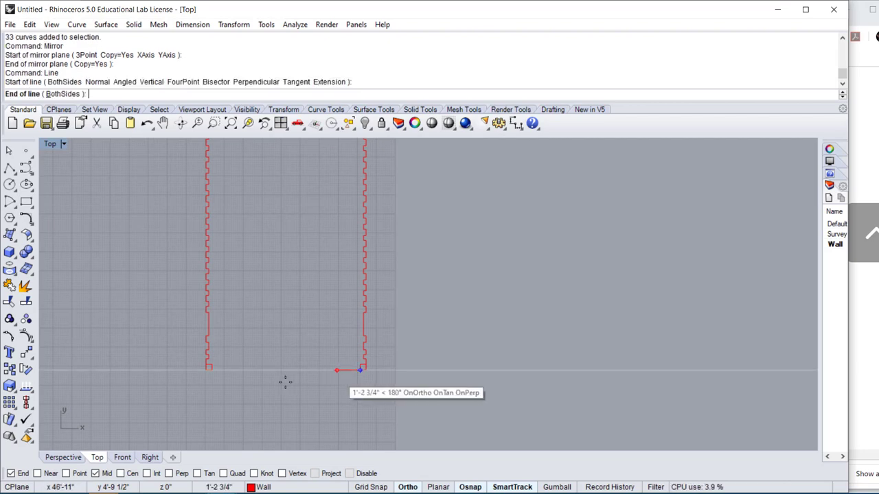
{"action": "left_click", "coordinate": [211, 371]}
{"action": "scroll", "coordinate": [191, 368], "scroll_direction": "down", "scroll_amount": 3}
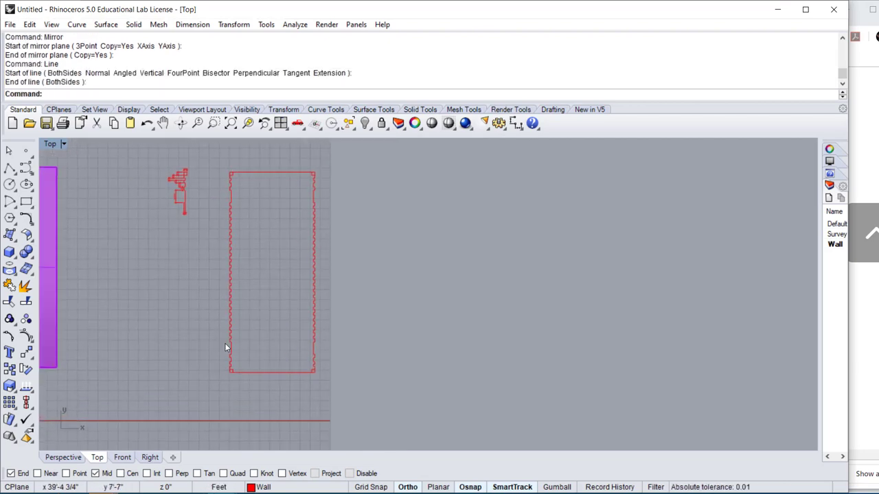
- Join the corrugated segments of each long wall profile, the original and its mirrored copy, into continuous curves
{"action": "left_click", "coordinate": [232, 298]}
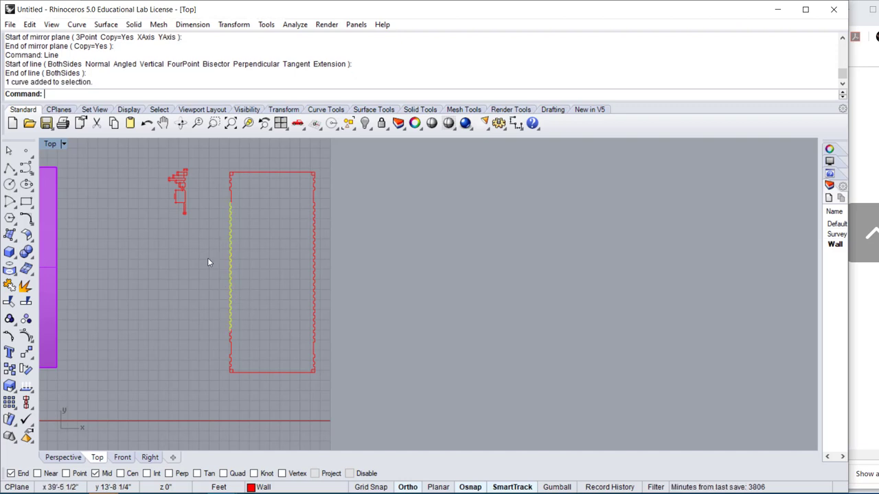
{"action": "key", "text": "Escape"}
{"action": "mouse_move", "coordinate": [217, 170]}
{"action": "left_mouse_down"}
{"action": "mouse_move", "coordinate": [237, 276]}
{"action": "mouse_move", "coordinate": [236, 389]}
{"action": "left_mouse_up"}
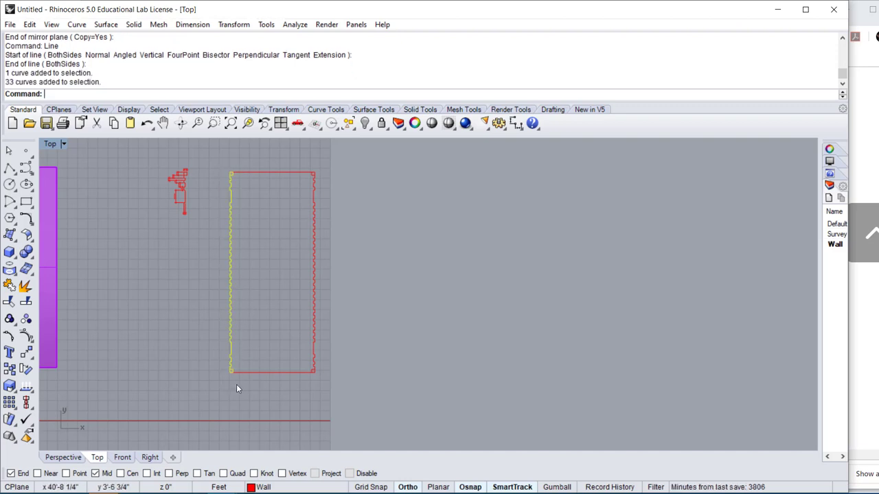
{"action": "type", "text": "join"}
{"action": "key", "text": "Return"}
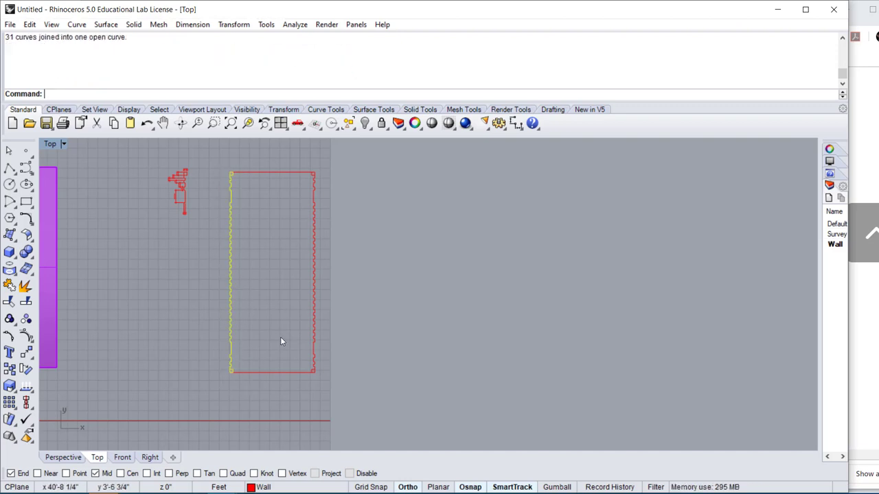
{"action": "key", "text": "Escape"}
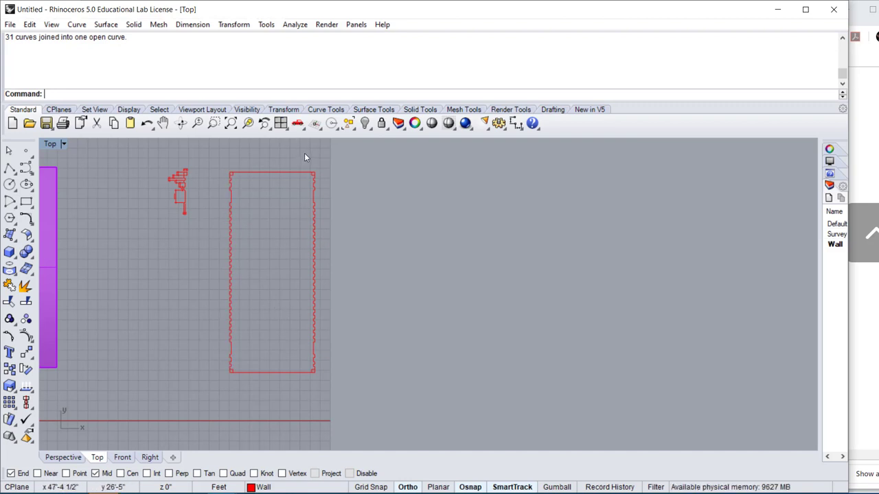
{"action": "left_click_drag", "start_coordinate": [304, 154], "coordinate": [334, 396]}
{"action": "key", "text": "Return"}
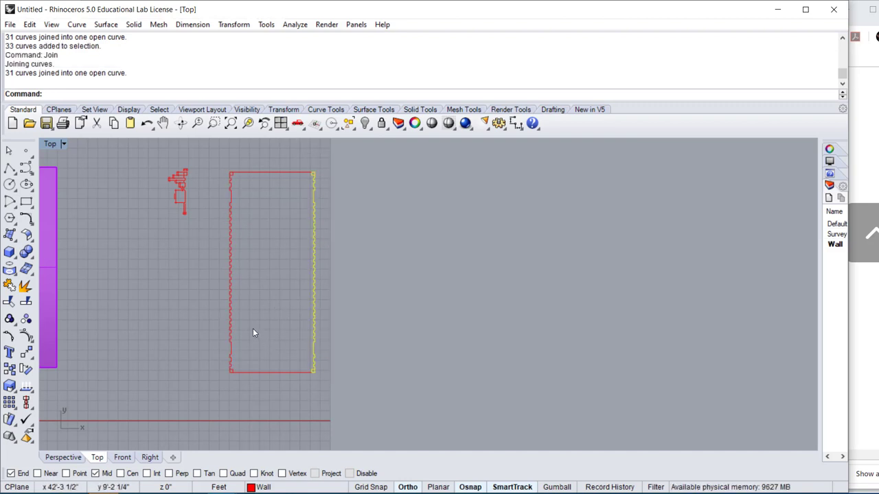
- Extrude both joined wall profiles vertically up to the top of the purple survey box
{"action": "left_click", "coordinate": [232, 313]}
{"action": "left_click", "coordinate": [314, 299], "text": "shift"}
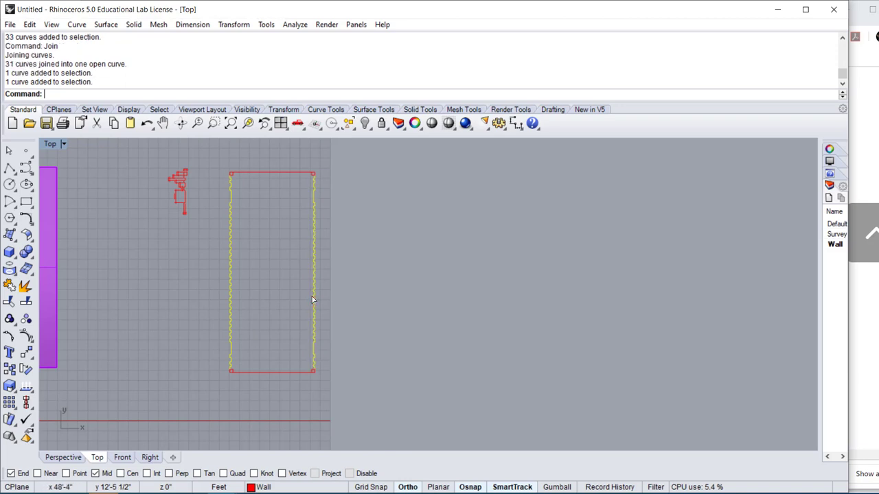
{"action": "double_click", "coordinate": [50, 145]}
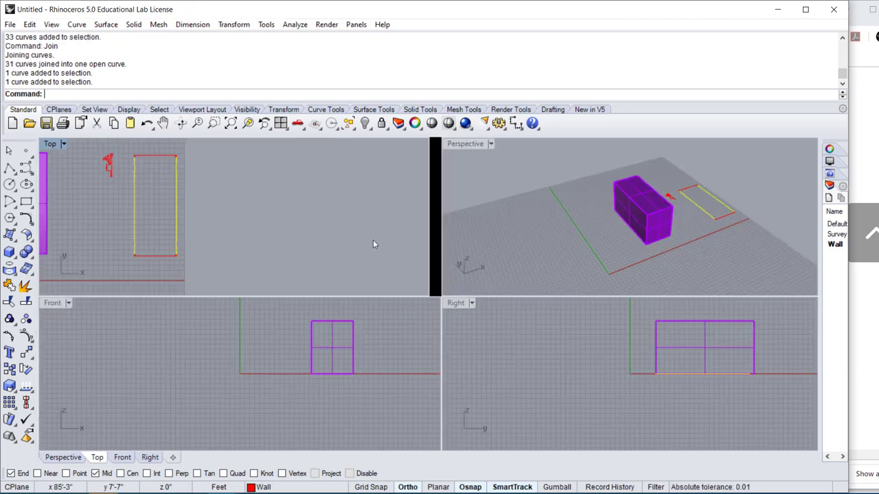
{"action": "type", "text": "ExtrudeCrv"}
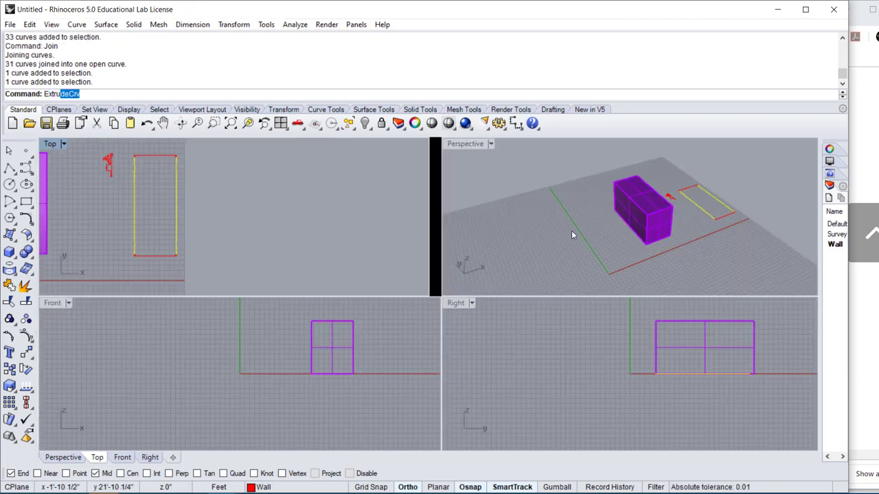
{"action": "key", "text": "Return"}
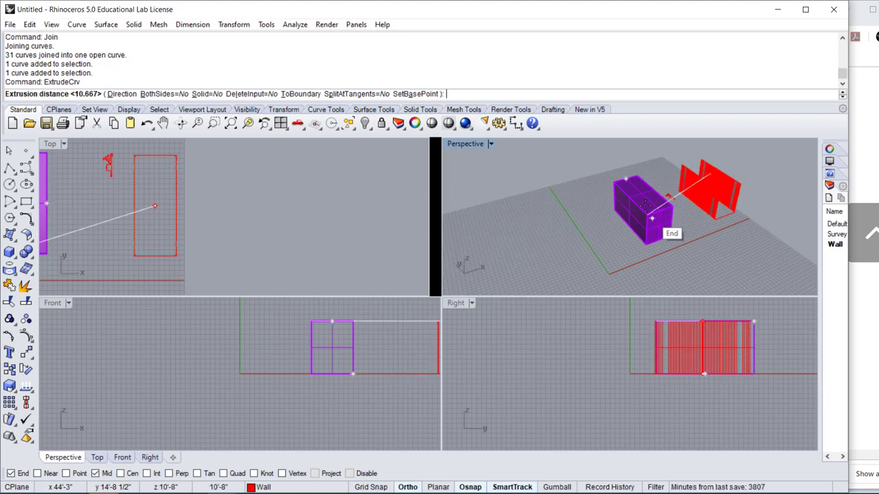
{"action": "left_click", "coordinate": [614, 178]}
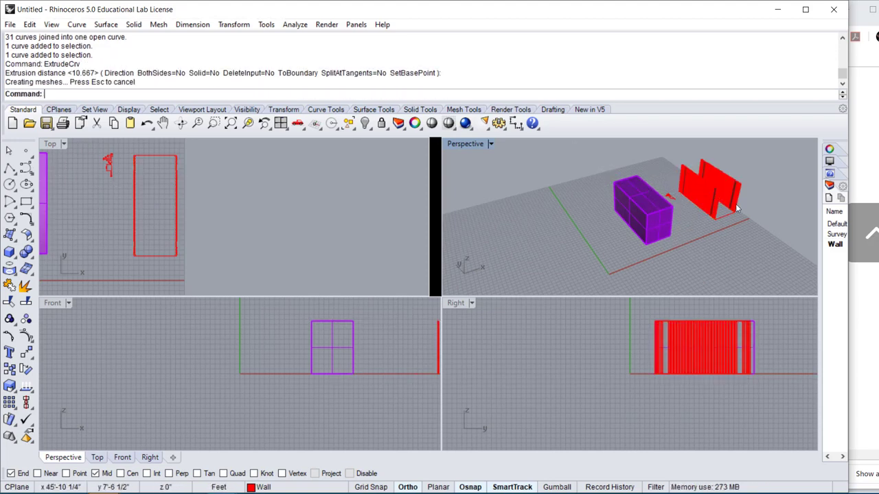
- Extrude the two square corner-post profiles at the walls' near end up to the top of the walls
{"action": "scroll", "coordinate": [700, 189], "scroll_direction": "up", "scroll_amount": 5}
{"action": "scroll", "coordinate": [567, 182], "scroll_direction": "down", "scroll_amount": 2}
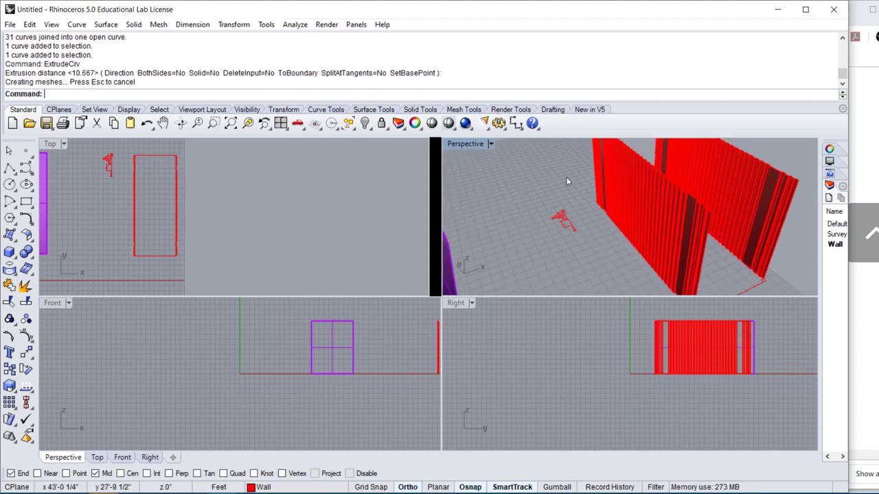
{"action": "double_click", "coordinate": [482, 148]}
{"action": "scroll", "coordinate": [508, 206], "scroll_direction": "down", "scroll_amount": 4}
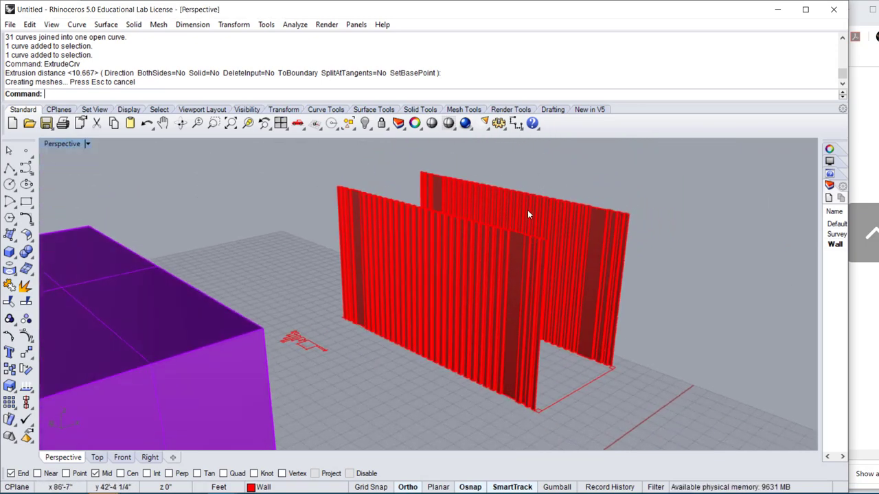
{"action": "right_click_drag", "start_coordinate": [587, 297], "coordinate": [595, 438]}
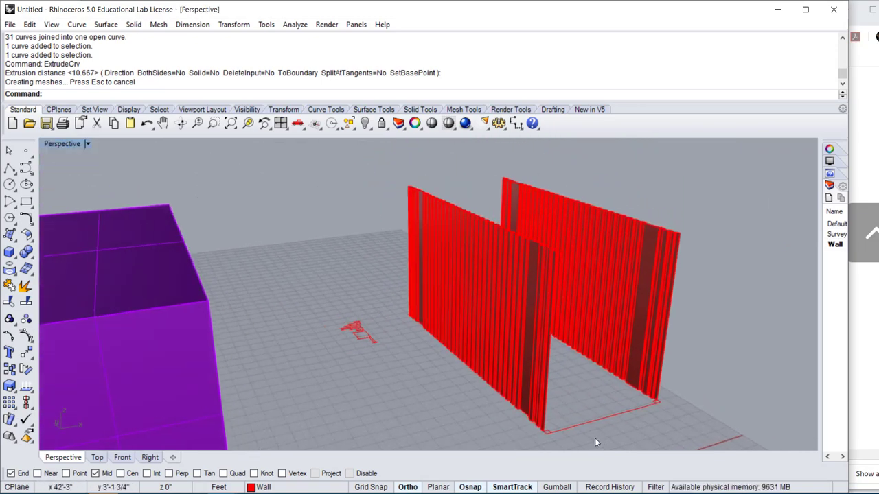
{"action": "left_click", "coordinate": [551, 431]}
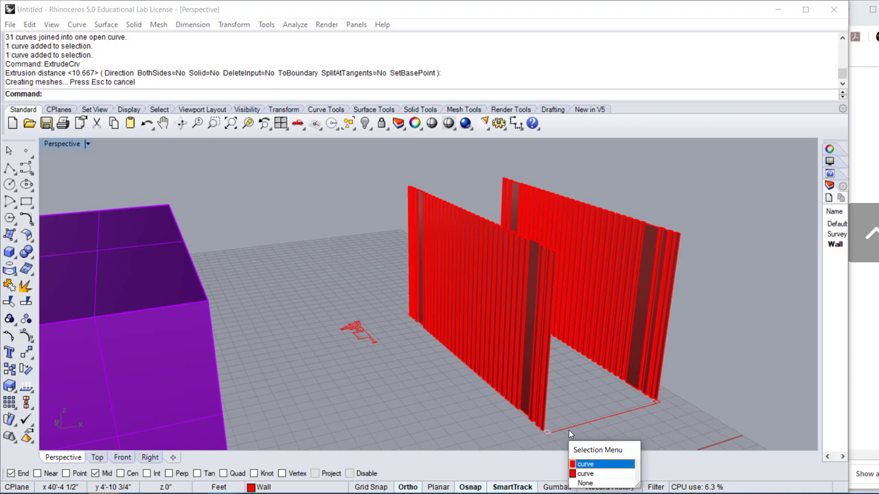
{"action": "left_click", "coordinate": [585, 465]}
{"action": "left_click", "coordinate": [656, 402]}
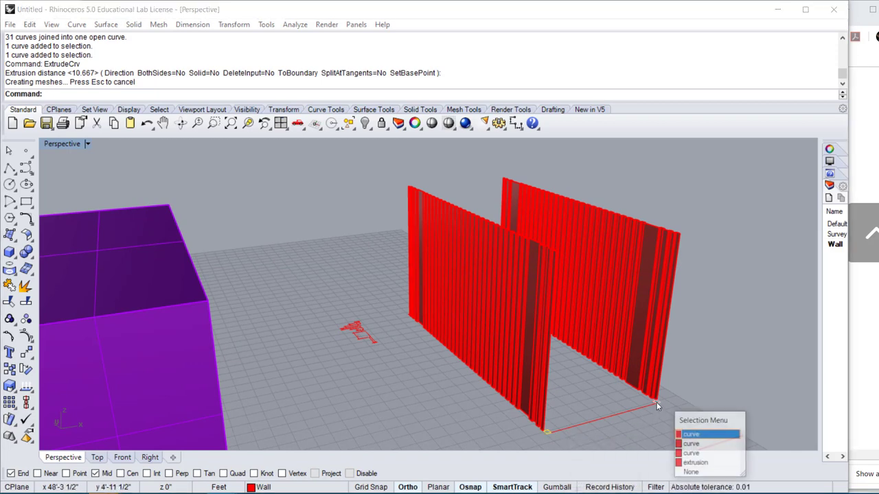
{"action": "left_click", "coordinate": [688, 439]}
{"action": "key", "text": "Return"}
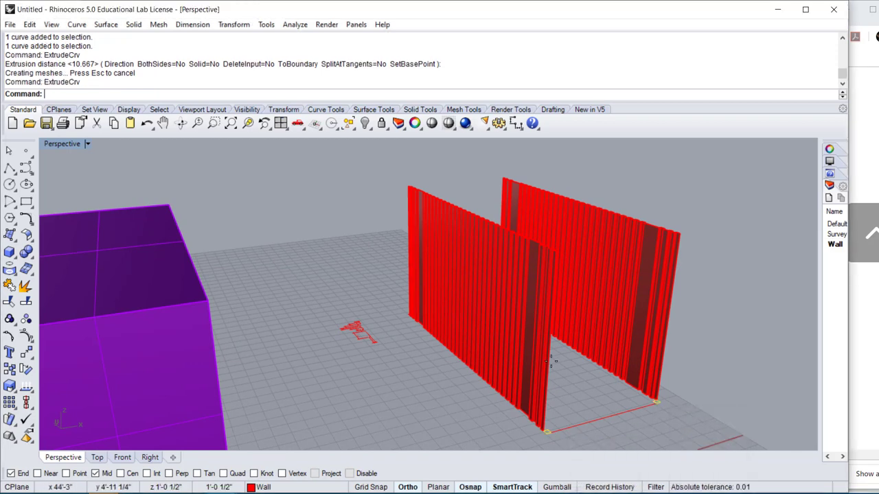
{"action": "left_click", "coordinate": [520, 255]}
- Extrude the two square corner-post profiles at the container's other end up to the top of the walls
{"action": "right_click_drag", "start_coordinate": [520, 255], "coordinate": [350, 335]}
{"action": "scroll", "coordinate": [326, 369], "scroll_direction": "up", "scroll_amount": 3}
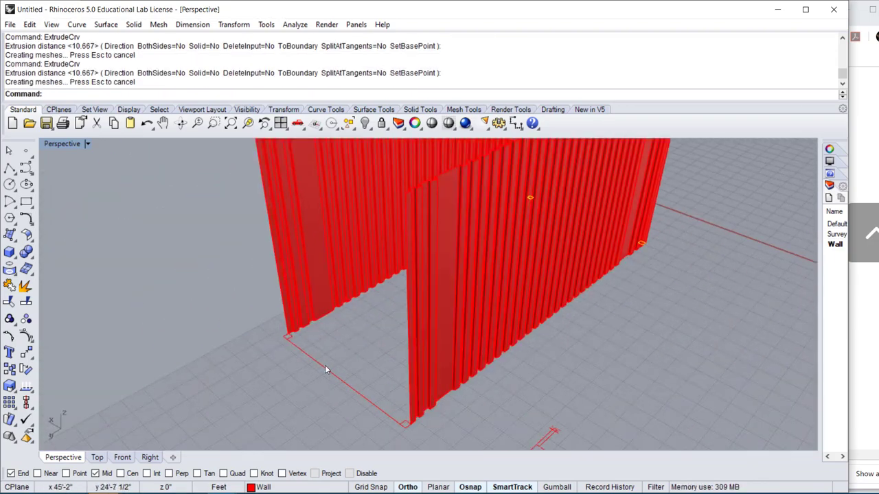
{"action": "left_click", "coordinate": [290, 339]}
{"action": "left_click", "coordinate": [316, 364]}
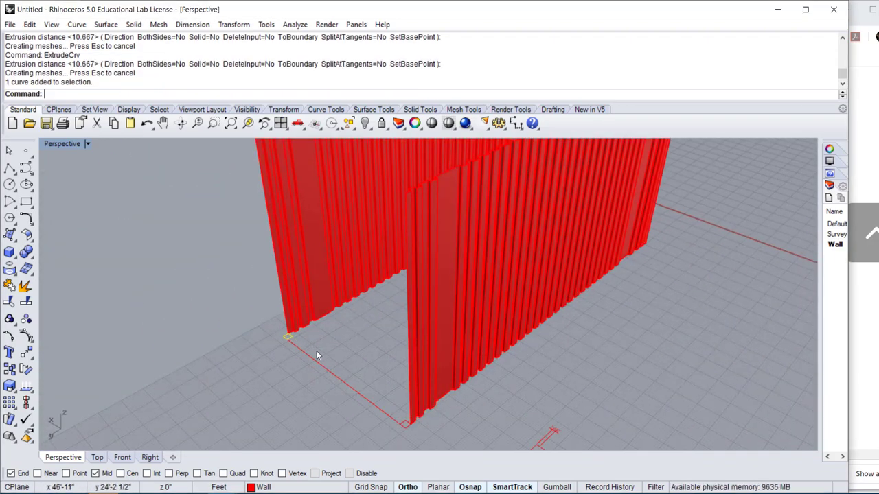
{"action": "left_click", "coordinate": [403, 422]}
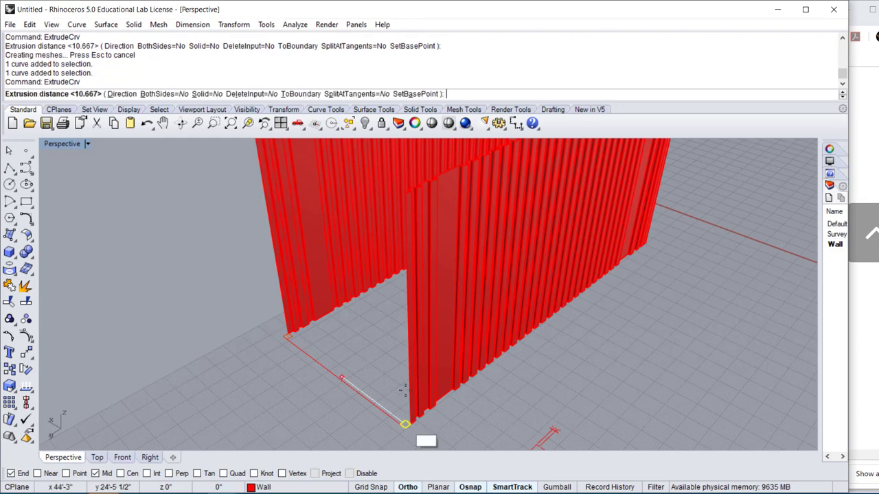
{"action": "key", "text": "Return"}
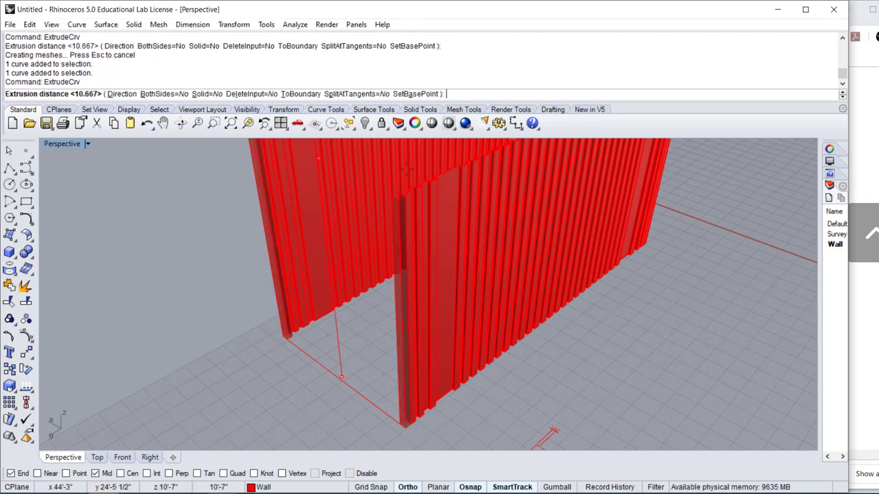
{"action": "left_click", "coordinate": [427, 200]}
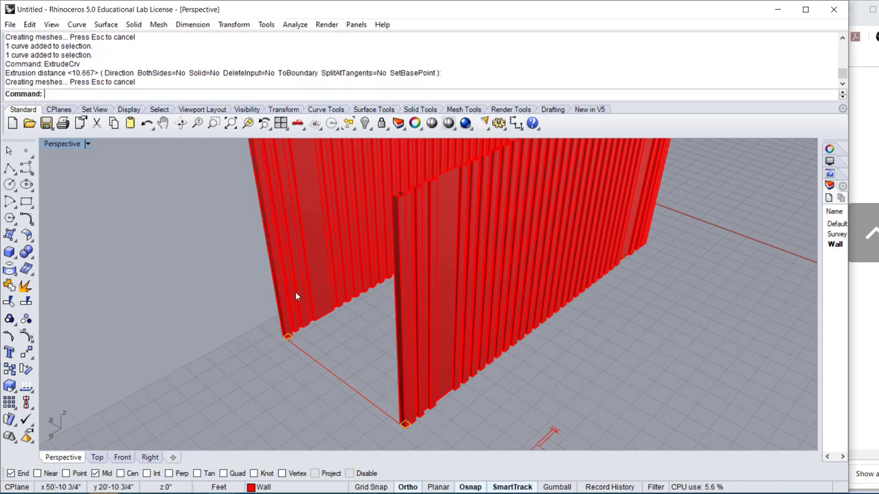
- Select all four extruded corner posts at both ends of the container
{"action": "left_click", "coordinate": [401, 305]}
{"action": "left_click", "coordinate": [271, 252], "text": "shift"}
{"action": "right_click_drag", "start_coordinate": [408, 272], "coordinate": [304, 261]}
{"action": "scroll", "coordinate": [409, 306], "scroll_direction": "up", "scroll_amount": 3}
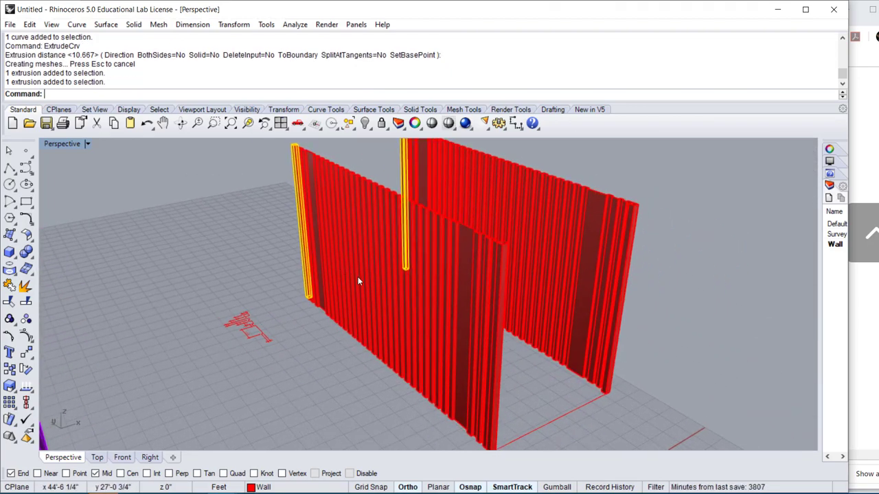
{"action": "left_click", "coordinate": [503, 320], "text": "shift"}
{"action": "left_click", "coordinate": [625, 306], "text": "shift"}
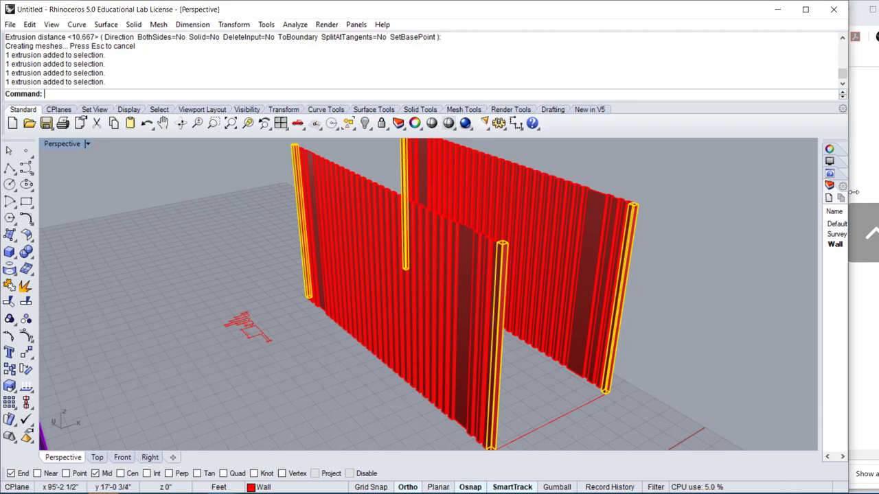
- Widen the layer list and create a new layer named Structure
{"action": "left_click_drag", "start_coordinate": [849, 194], "coordinate": [878, 195]}
{"action": "left_click_drag", "start_coordinate": [754, 205], "coordinate": [672, 207]}
{"action": "left_click", "coordinate": [690, 199]}
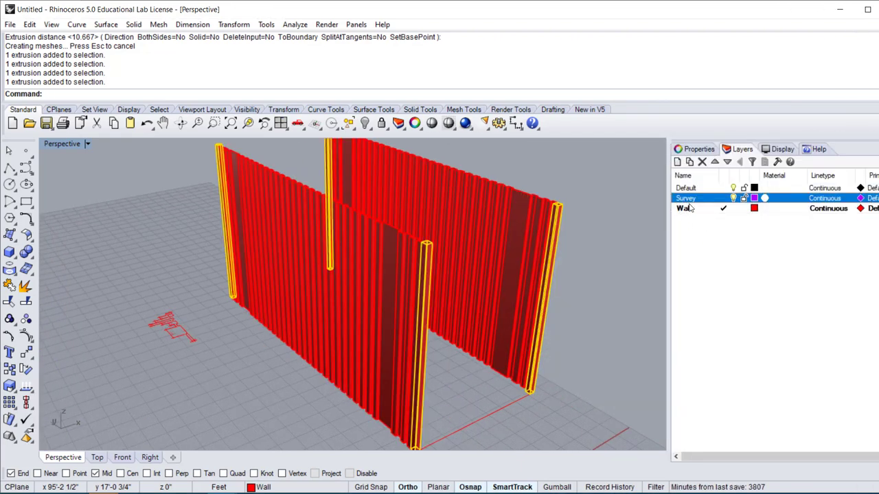
{"action": "left_click", "coordinate": [688, 209]}
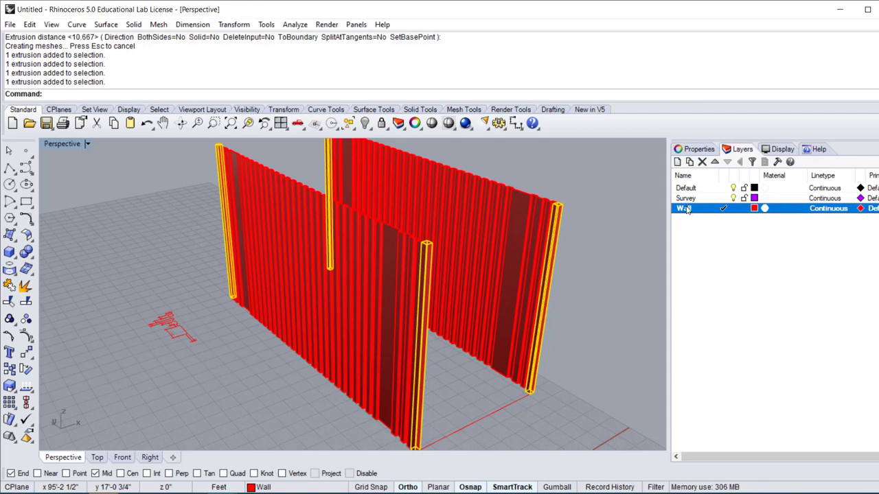
{"action": "right_click", "coordinate": [690, 222]}
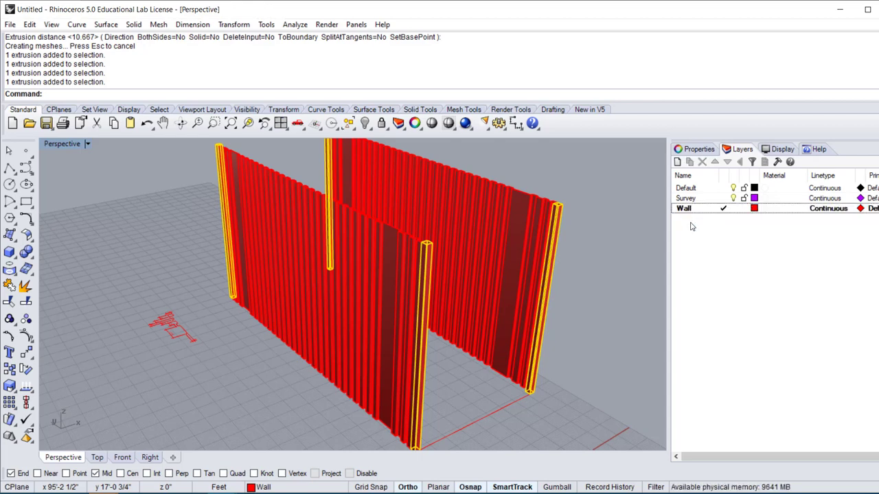
{"action": "left_click", "coordinate": [702, 232]}
{"action": "type", "text": "St"}
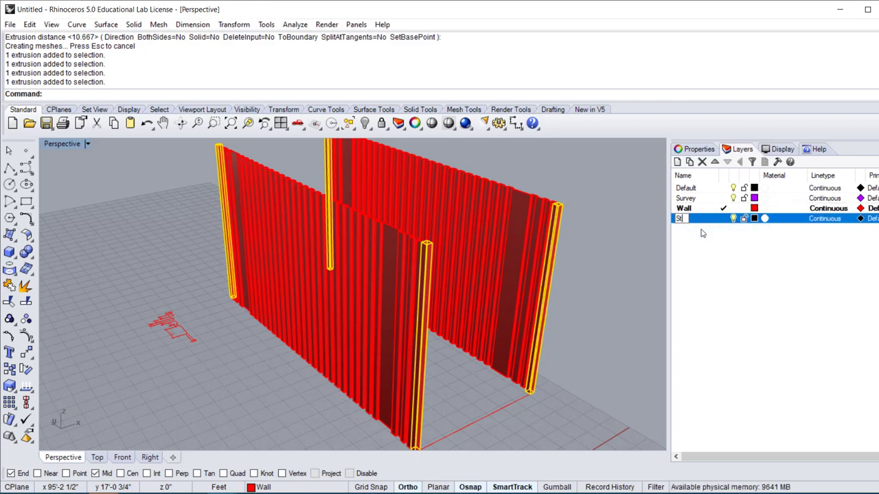
{"action": "type", "text": "ructure"}
{"action": "key", "text": "Return"}
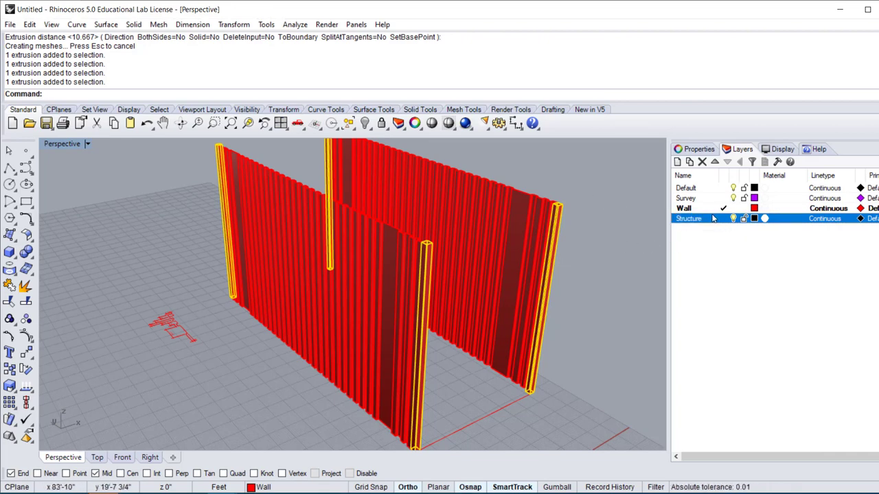
- Move the four selected corner posts to the Structure layer and set that layer's color to Blue
{"action": "right_click", "coordinate": [715, 221]}
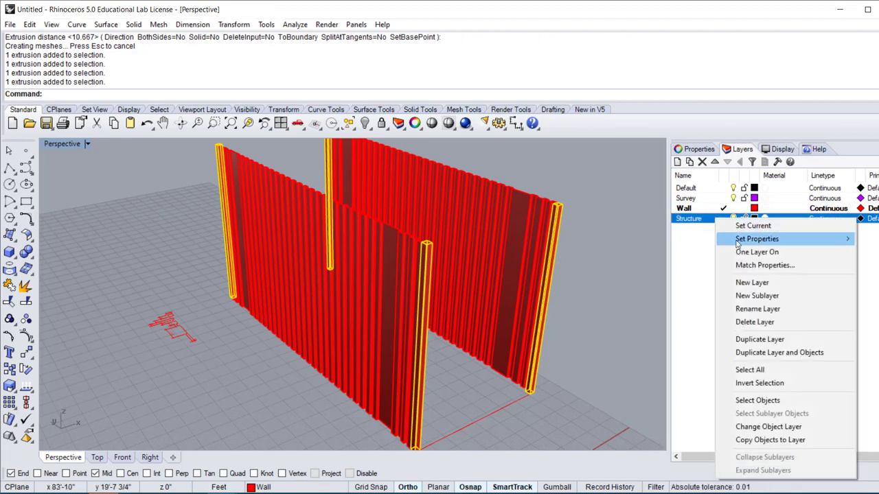
{"action": "left_click", "coordinate": [747, 427]}
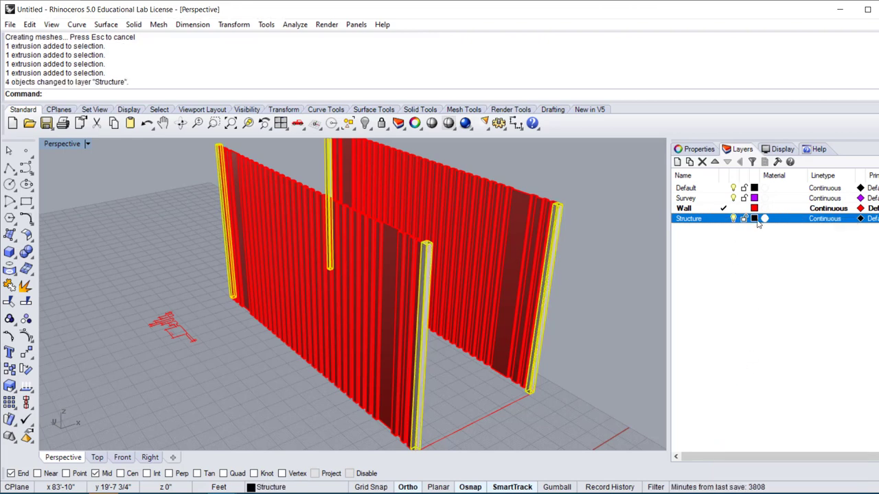
{"action": "left_click", "coordinate": [754, 219]}
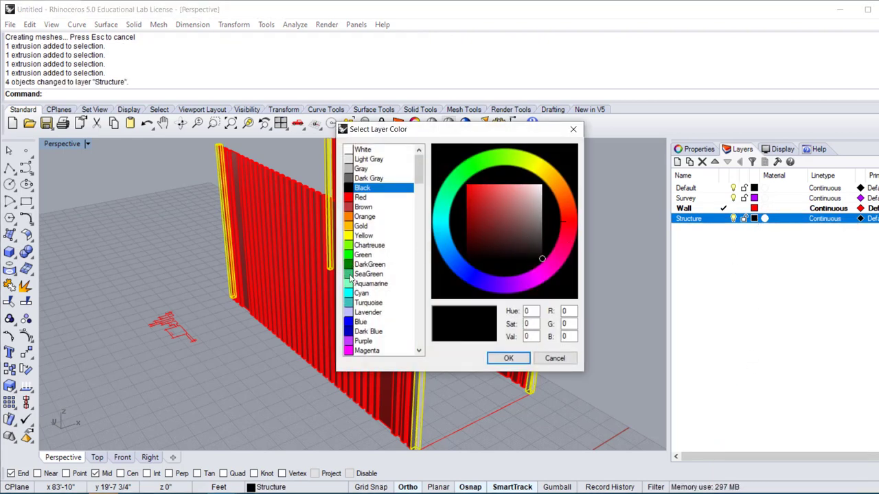
{"action": "left_click", "coordinate": [352, 323]}
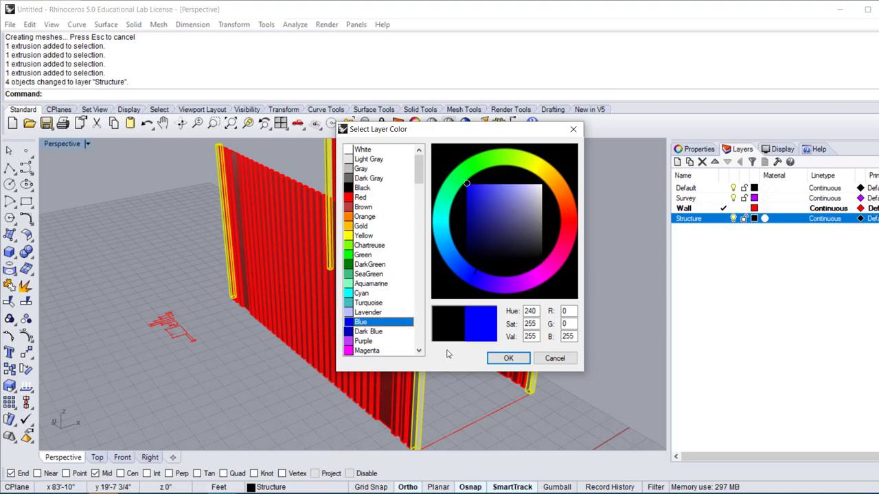
{"action": "left_click", "coordinate": [508, 359]}
{"action": "right_click_drag", "start_coordinate": [585, 324], "coordinate": [498, 330]}
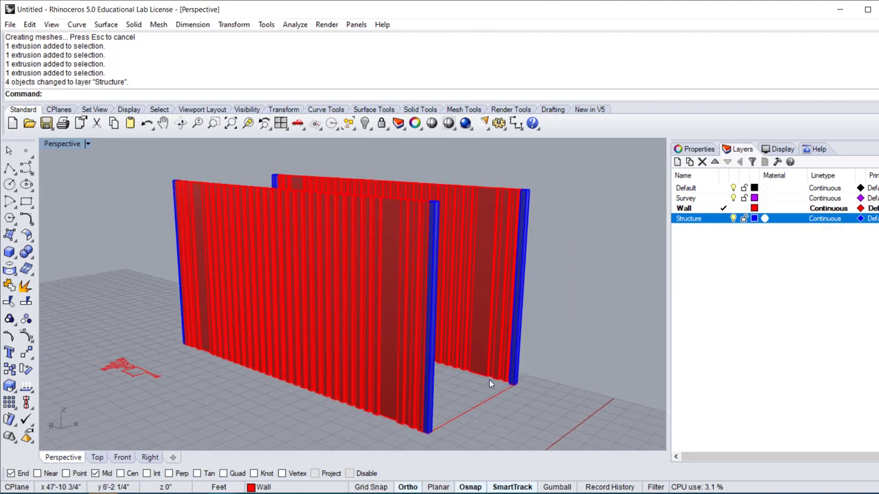
{"action": "mouse_move", "coordinate": [488, 378]}
{"action": "right_mouse_down"}
{"action": "mouse_move", "coordinate": [399, 385]}
{"action": "mouse_move", "coordinate": [490, 371]}
{"action": "mouse_move", "coordinate": [511, 415]}
{"action": "mouse_move", "coordinate": [489, 373]}
{"action": "mouse_move", "coordinate": [499, 372]}
{"action": "right_mouse_up"}
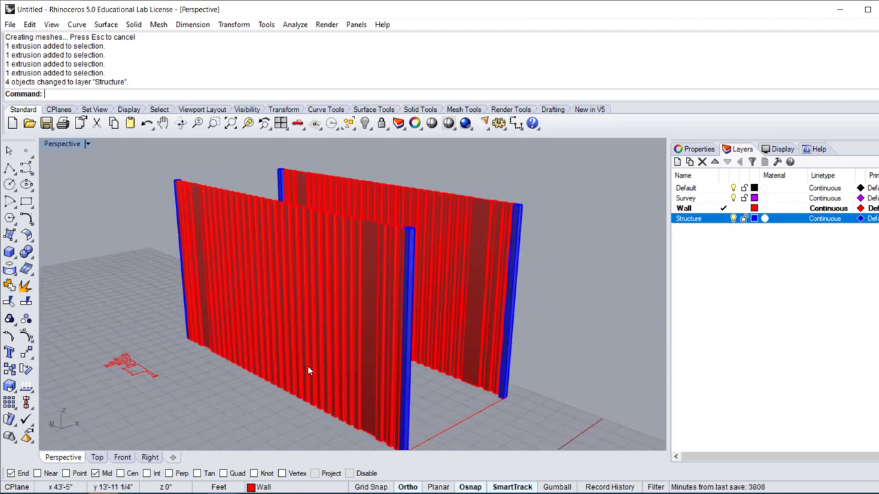
- Copy the flat base curves of the container plan about 20'-9" along the X axis, clear of the extruded walls
{"action": "double_click", "coordinate": [55, 144]}
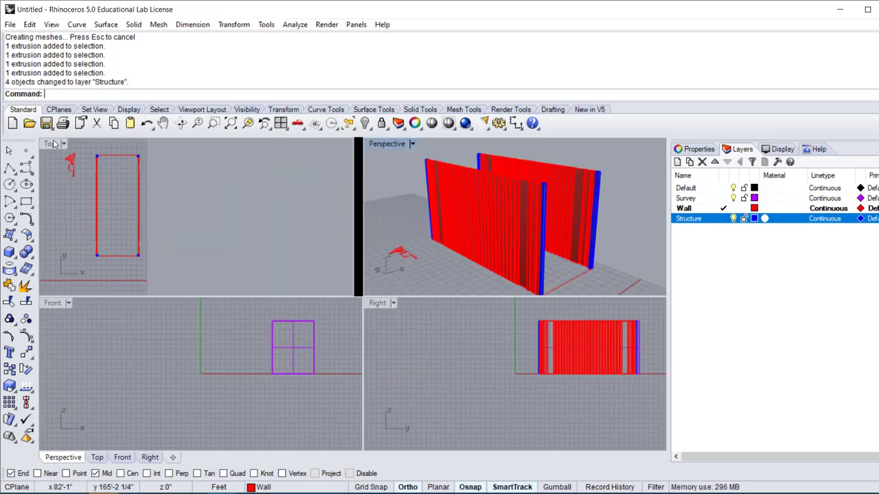
{"action": "right_click_drag", "start_coordinate": [189, 195], "coordinate": [253, 198]}
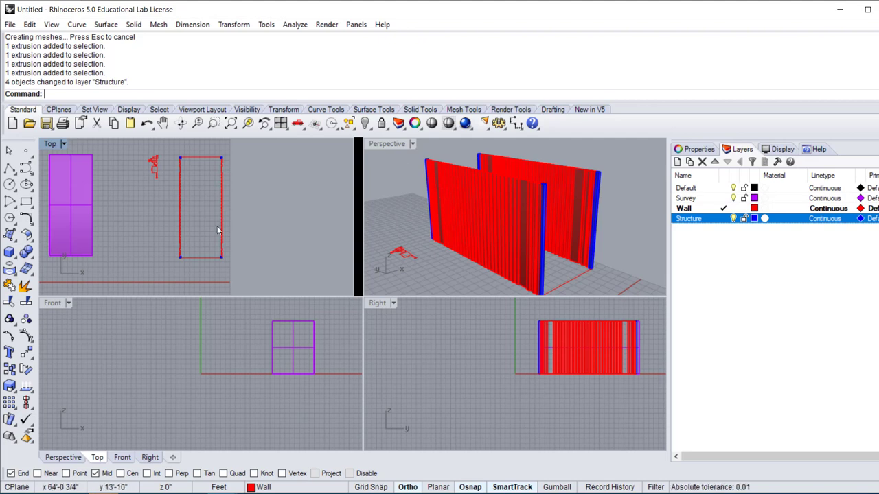
{"action": "left_click_drag", "start_coordinate": [163, 147], "coordinate": [254, 275]}
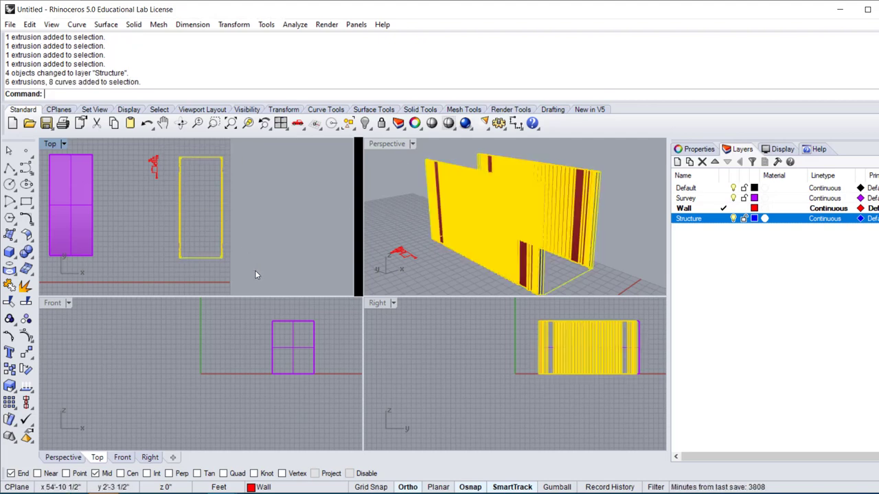
{"action": "left_click", "coordinate": [254, 273]}
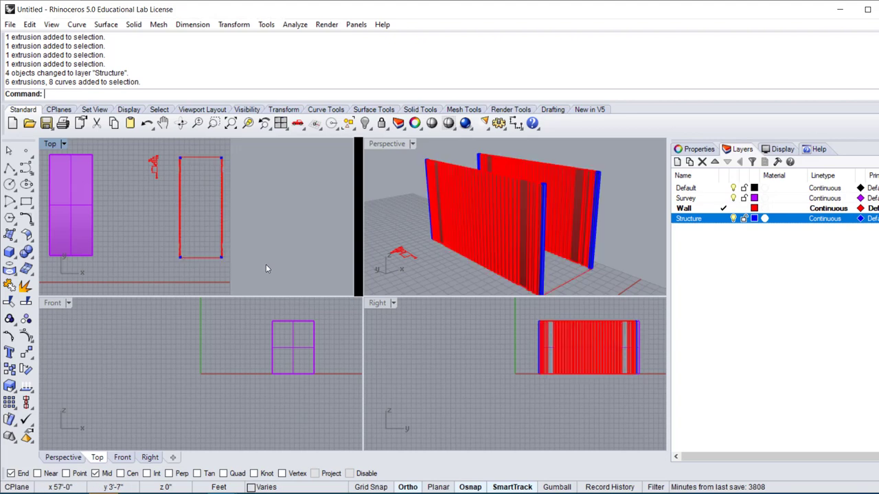
{"action": "scroll", "coordinate": [264, 341], "scroll_direction": "down", "scroll_amount": 4}
{"action": "left_click_drag", "start_coordinate": [254, 336], "coordinate": [315, 369]}
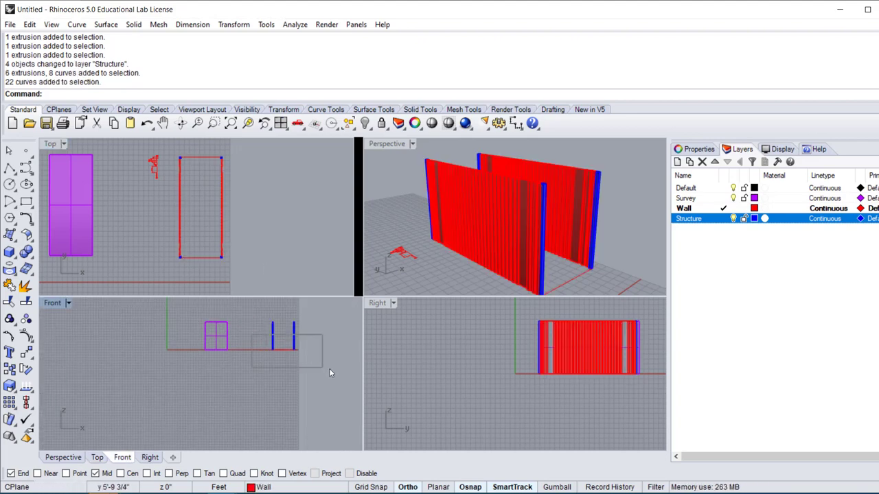
{"action": "type", "text": "copy"}
{"action": "key", "text": "Return"}
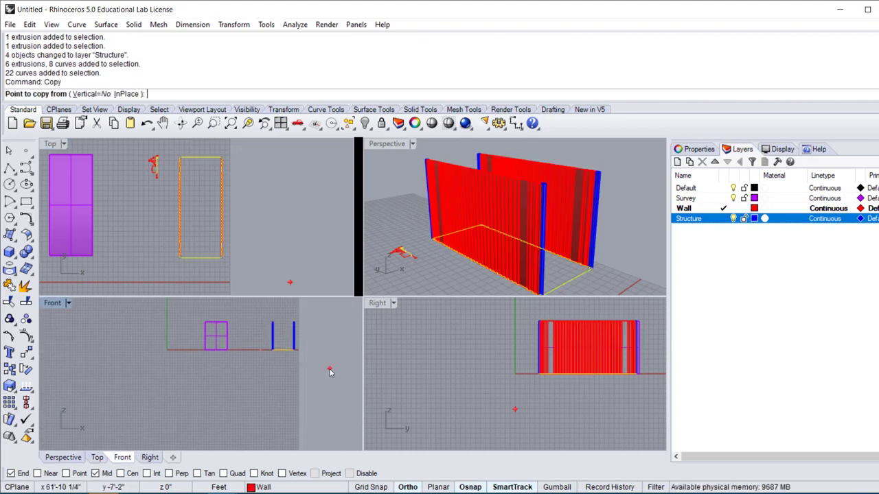
{"action": "left_click", "coordinate": [193, 264]}
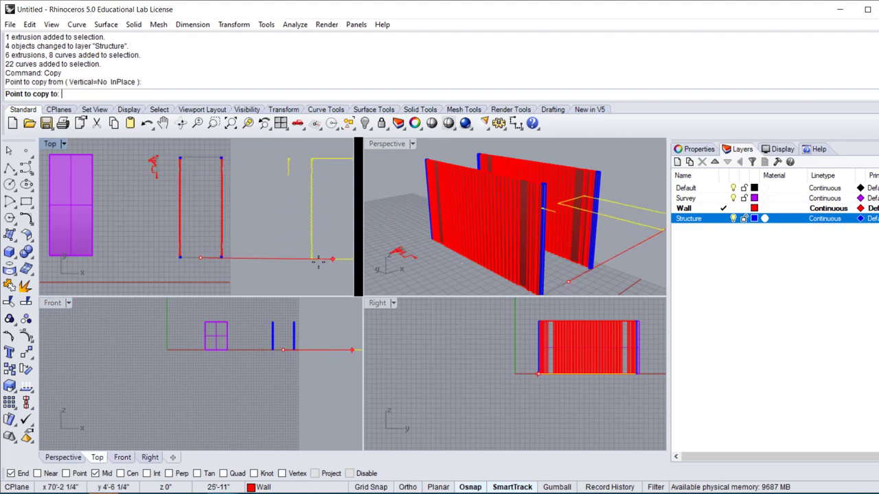
{"action": "left_click", "coordinate": [306, 260]}
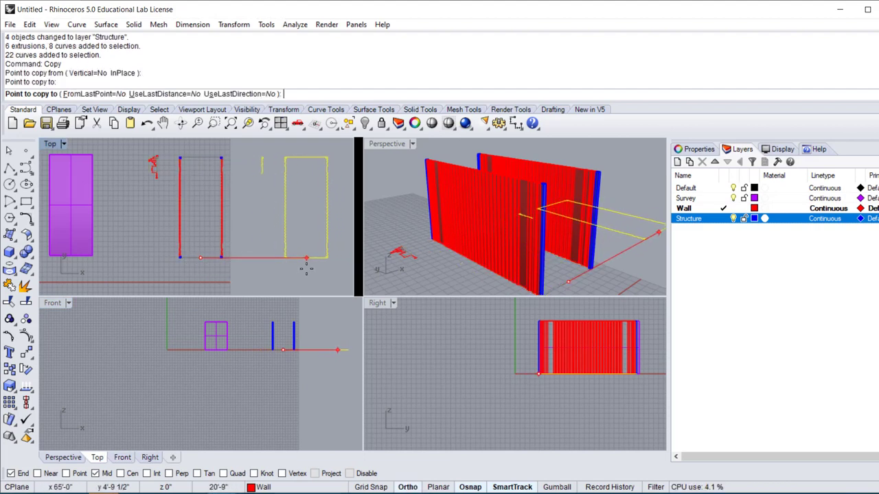
{"action": "key", "text": "Return"}
- Delete the copied loose profile segments, plus the copied plan's far-X long wall, its two post squares and the low-Y end line
{"action": "left_click_drag", "start_coordinate": [258, 149], "coordinate": [269, 187]}
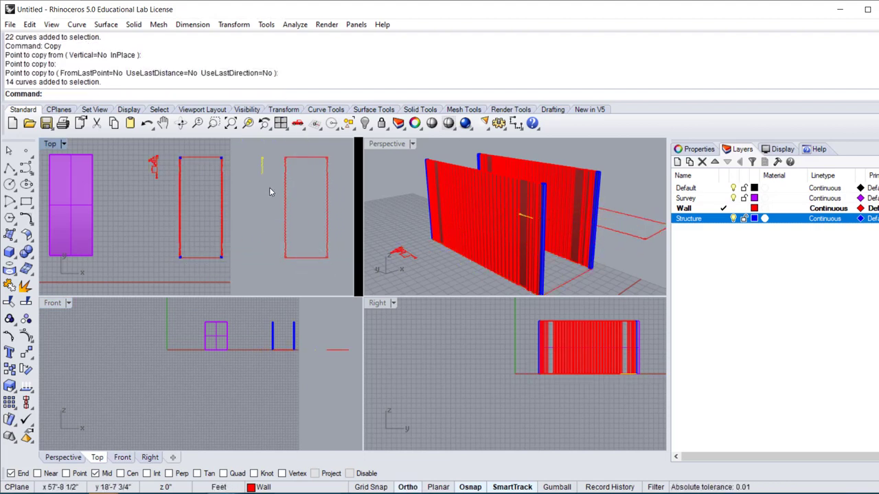
{"action": "key", "text": "Delete"}
{"action": "scroll", "coordinate": [277, 180], "scroll_direction": "down", "scroll_amount": 2}
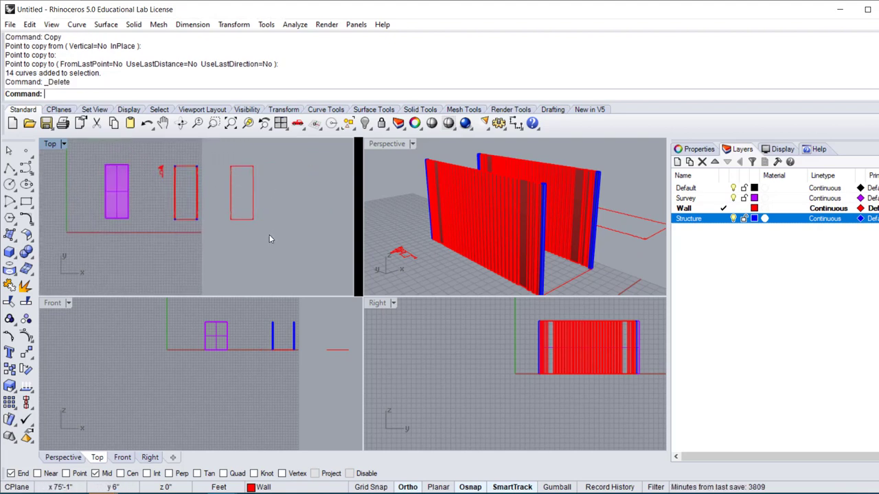
{"action": "left_click_drag", "start_coordinate": [269, 234], "coordinate": [248, 197]}
{"action": "key", "text": "Delete"}
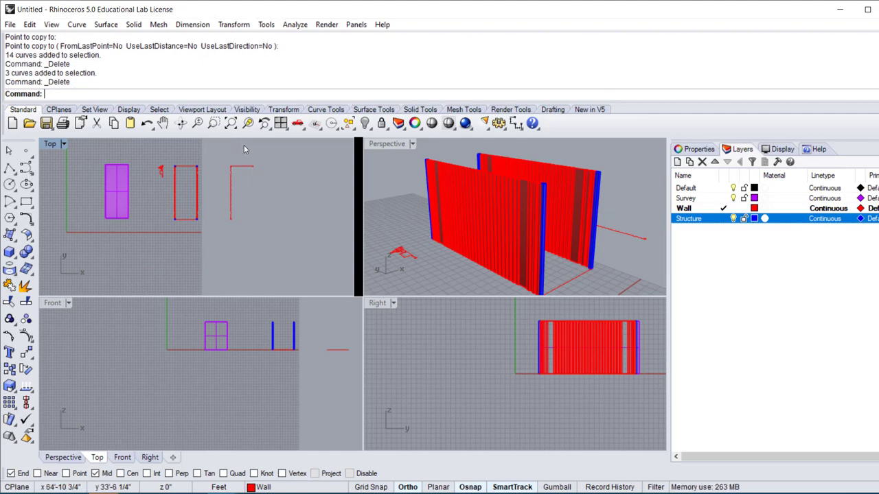
{"action": "left_click", "coordinate": [253, 175]}
{"action": "key", "text": "Delete"}
- Mirror the copied plan's corrugated long wall and its two post squares about the midpoint of the end line, keeping the original
{"action": "double_click", "coordinate": [50, 147]}
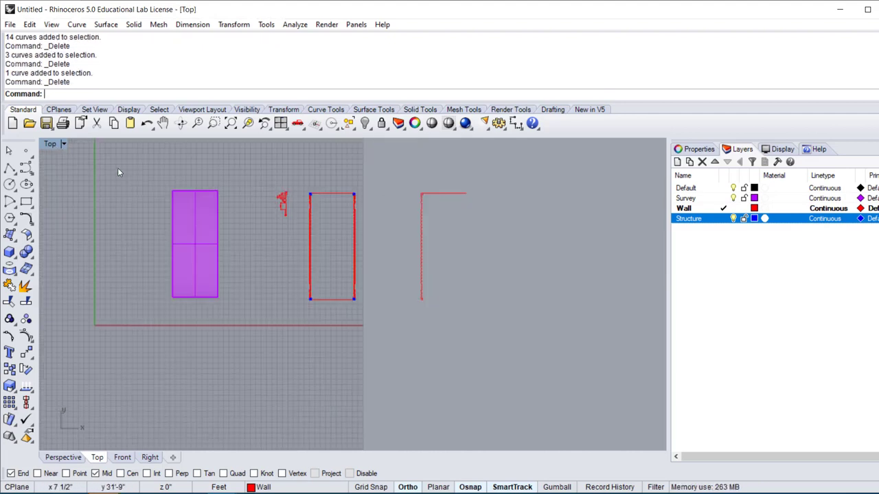
{"action": "scroll", "coordinate": [392, 205], "scroll_direction": "up", "scroll_amount": 3}
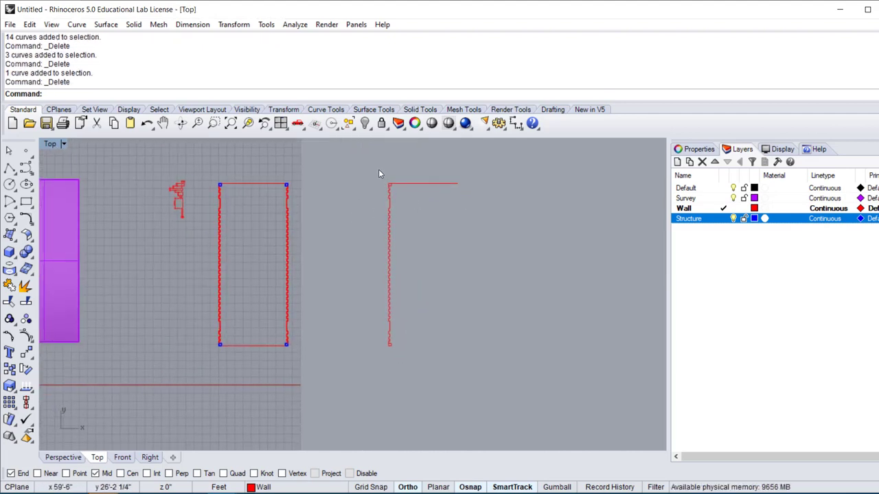
{"action": "left_click_drag", "start_coordinate": [378, 170], "coordinate": [413, 373]}
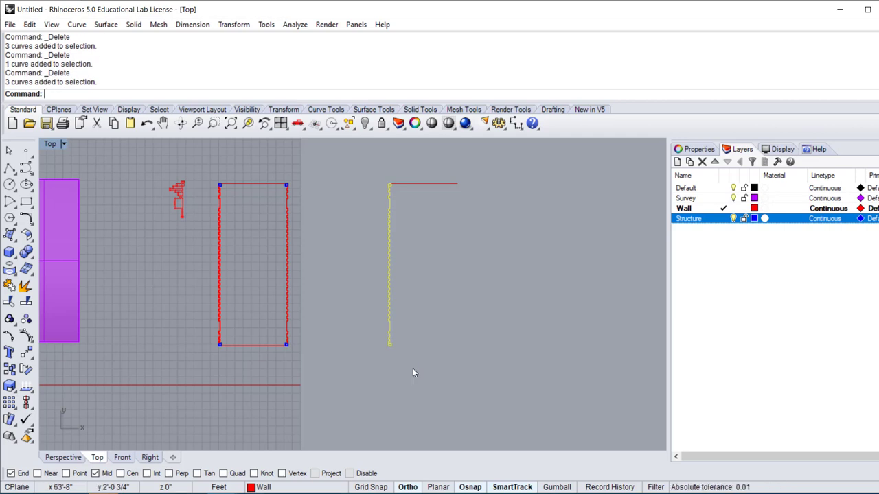
{"action": "type", "text": "Mirror"}
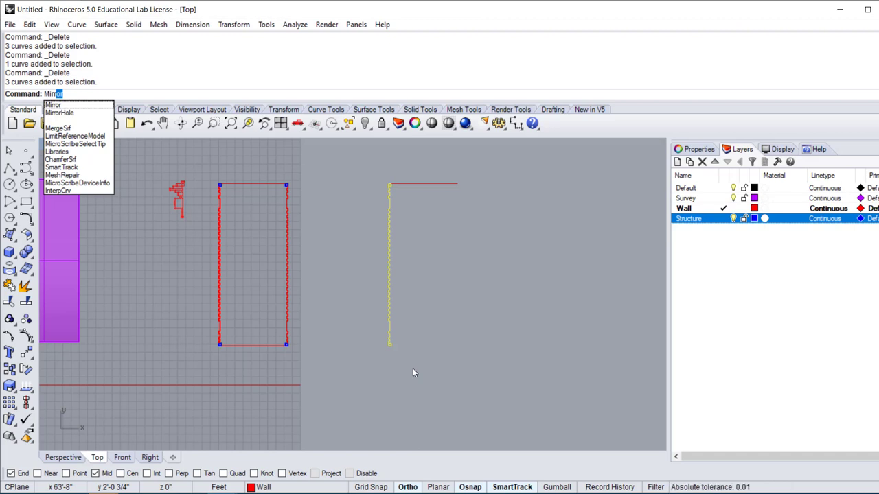
{"action": "key", "text": "Return"}
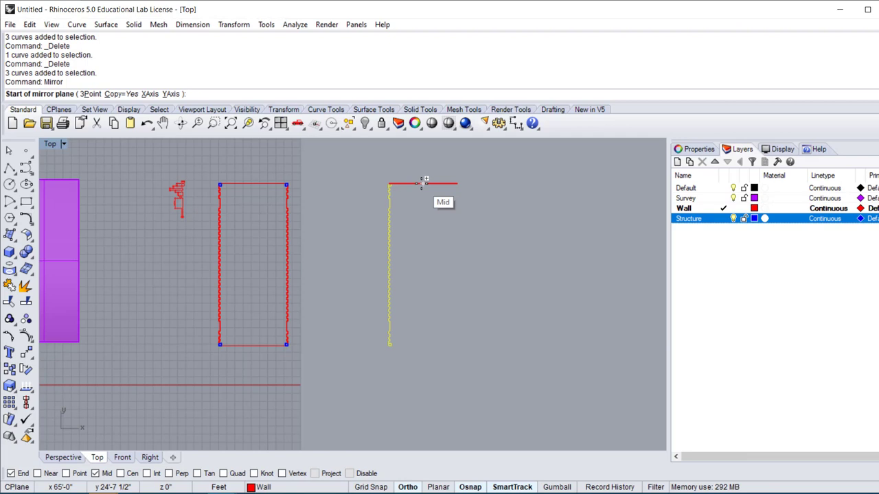
{"action": "left_click", "coordinate": [423, 183]}
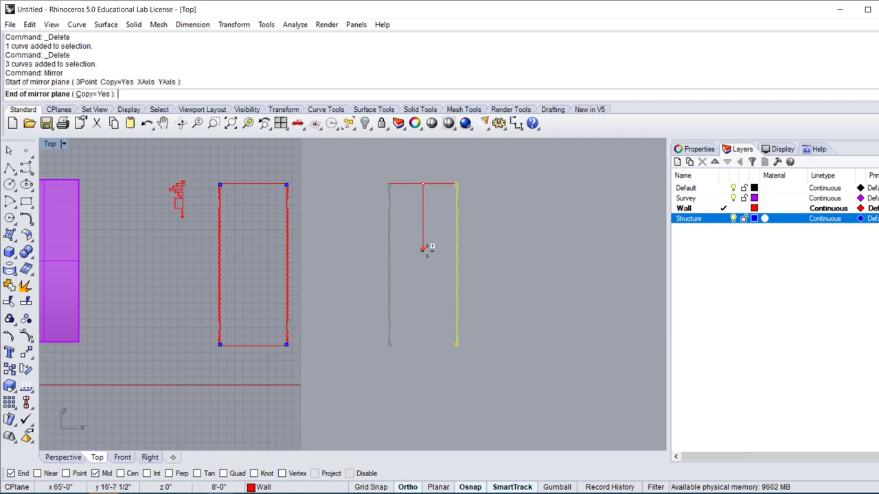
{"action": "left_click", "coordinate": [435, 288]}
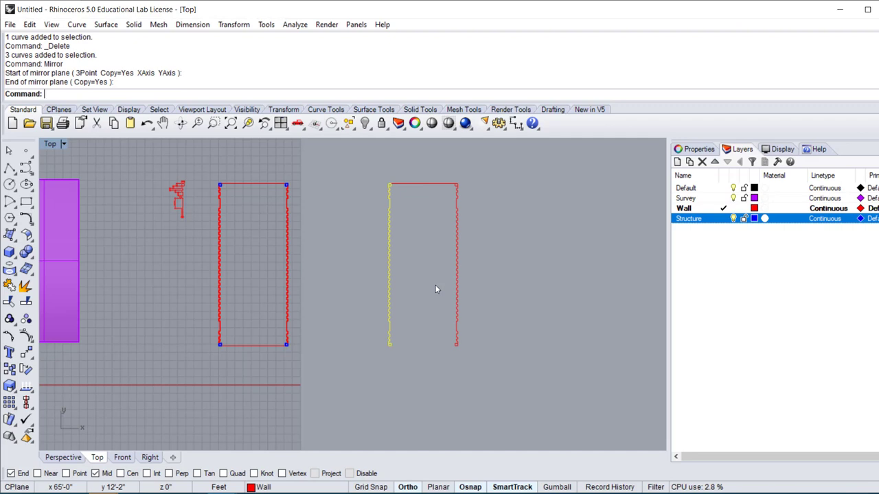
{"action": "key", "text": "Escape"}
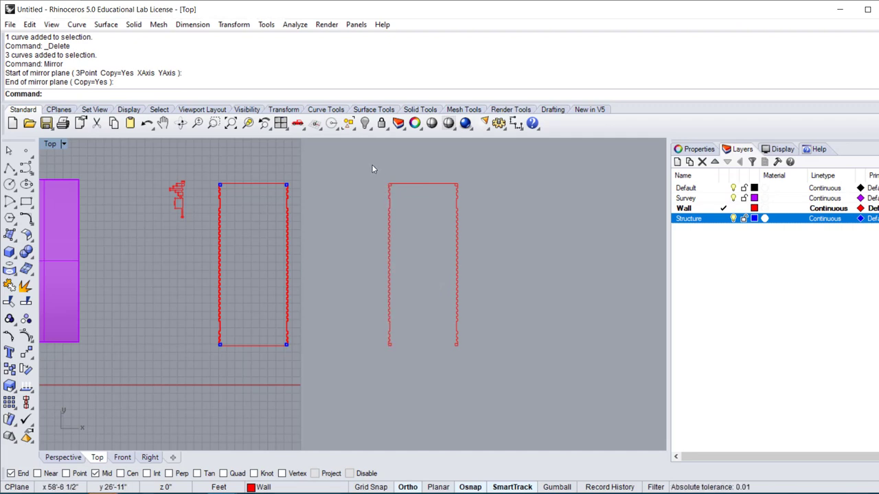
- Extrude both copied long walls and their four post squares 10'-8" upward, matching the top corner of the purple survey box
{"action": "left_click_drag", "start_coordinate": [381, 170], "coordinate": [407, 393]}
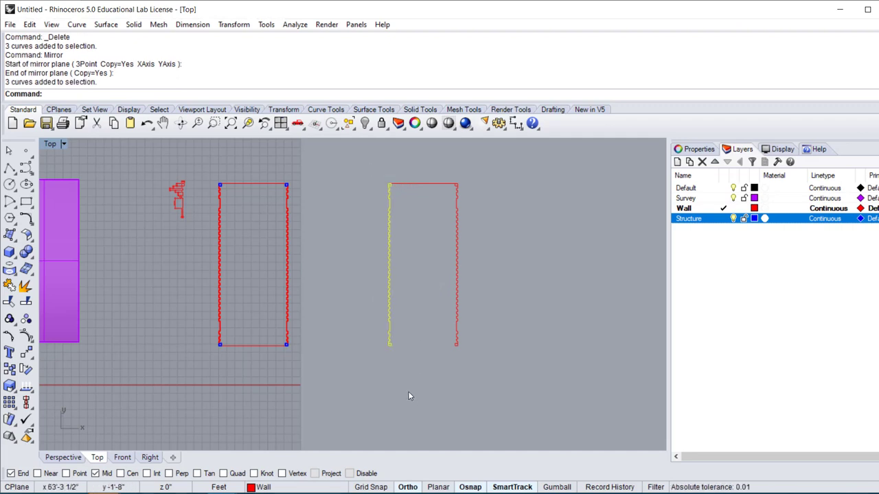
{"action": "left_click_drag", "start_coordinate": [477, 239], "coordinate": [495, 366]}
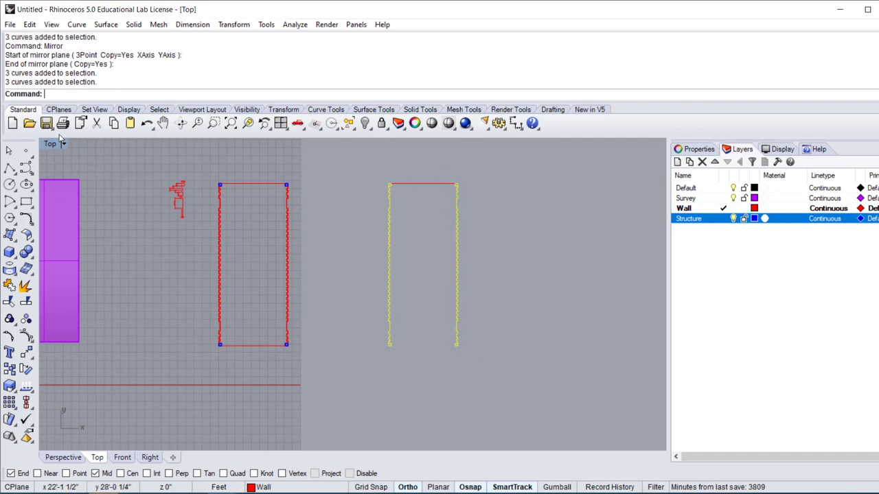
{"action": "double_click", "coordinate": [50, 145]}
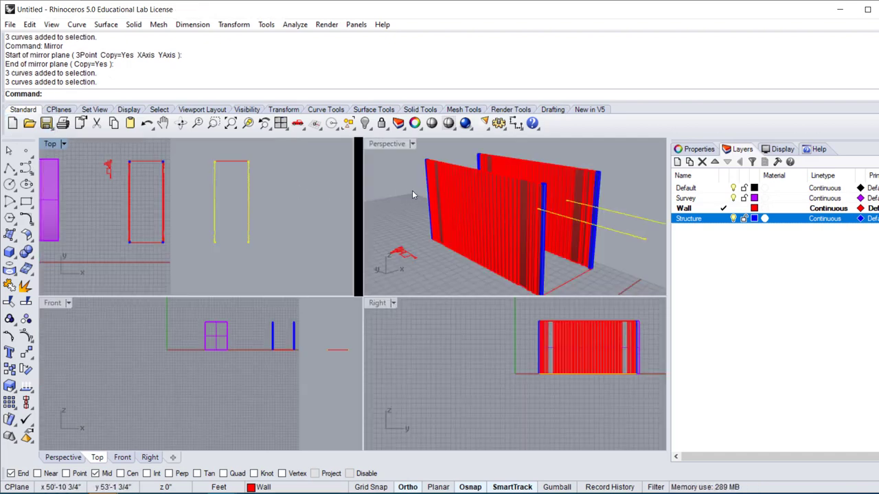
{"action": "right_click_drag", "start_coordinate": [445, 203], "coordinate": [395, 208]}
{"action": "type", "text": "ex"}
{"action": "key", "text": "Return"}
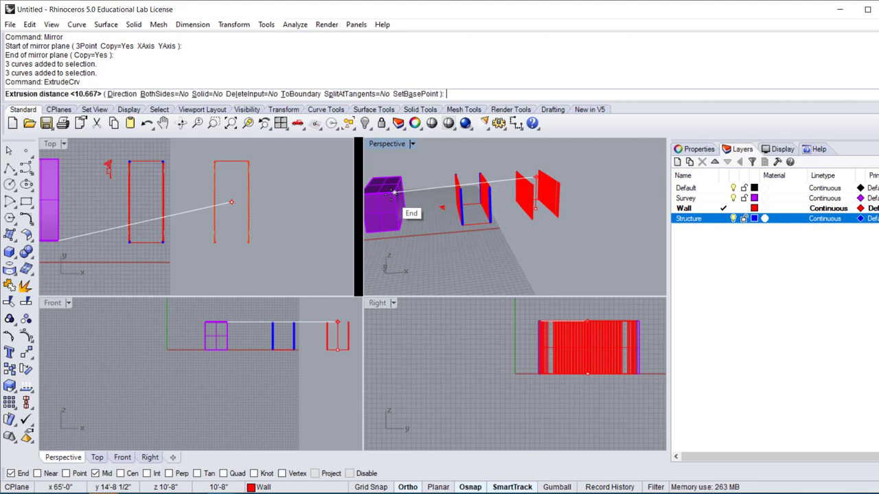
{"action": "left_click", "coordinate": [392, 194]}
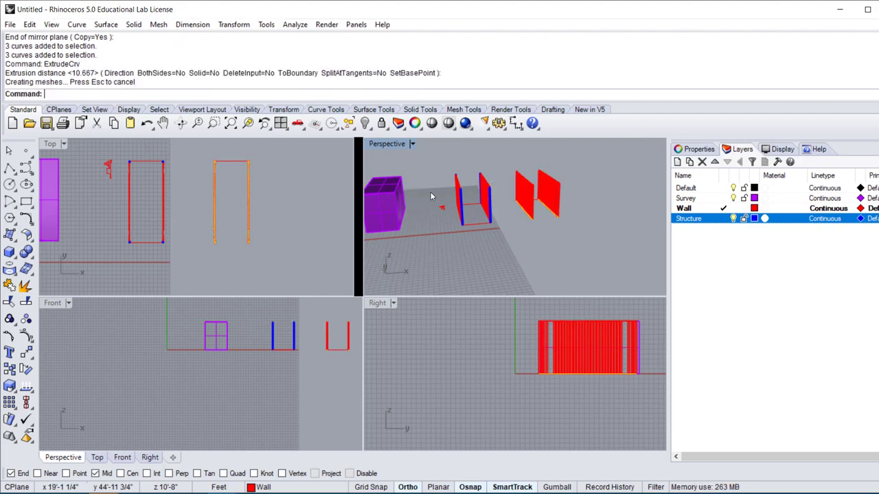
- Preview the extruded container walls in the Perspective view using the Rendered display mode
{"action": "scroll", "coordinate": [568, 180], "scroll_direction": "up", "scroll_amount": 5}
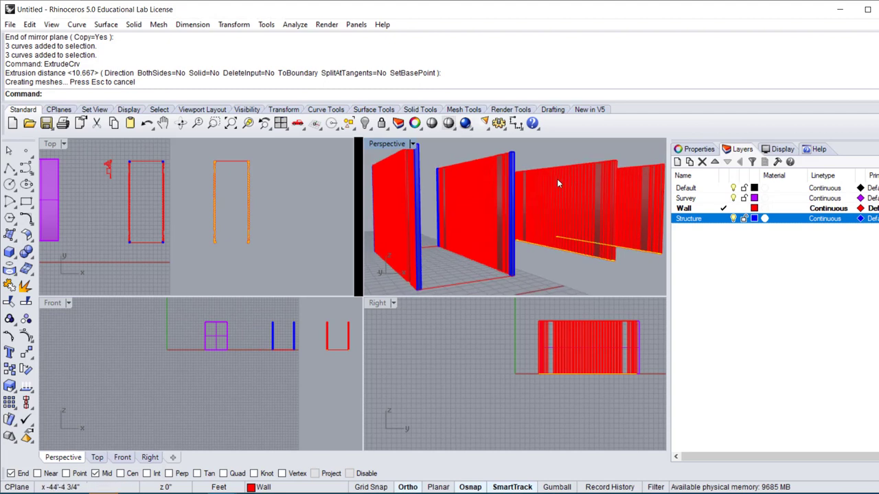
{"action": "left_click", "coordinate": [412, 145]}
{"action": "left_click", "coordinate": [452, 166]}
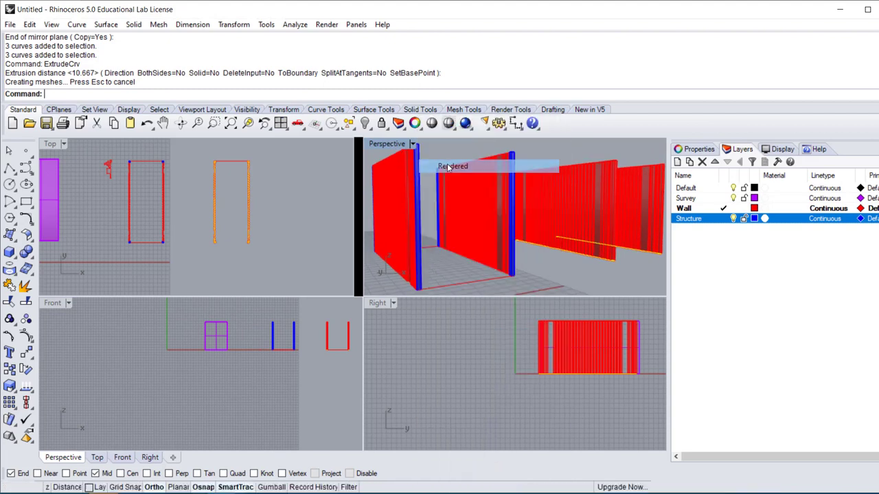
{"action": "right_click_drag", "start_coordinate": [550, 140], "coordinate": [518, 156]}
{"action": "scroll", "coordinate": [519, 156], "scroll_direction": "down", "scroll_amount": 3}
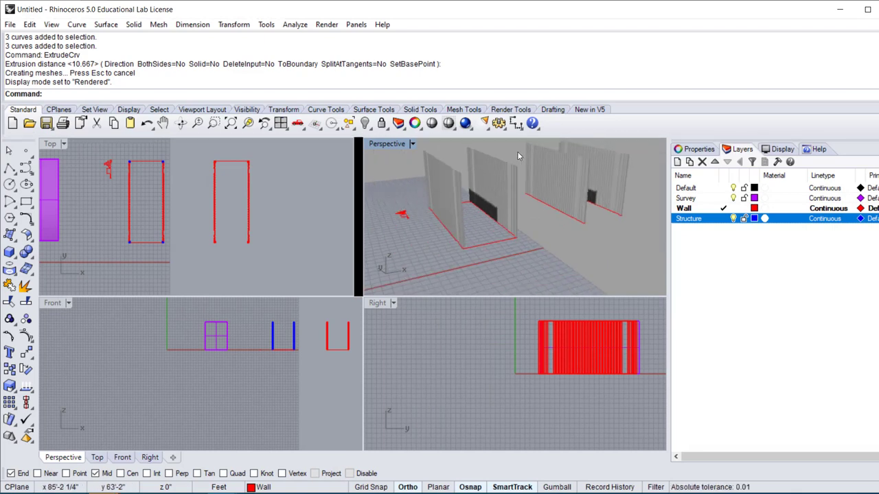
- Set the Perspective view to the Shaded display mode and maximize that view
{"action": "left_click", "coordinate": [412, 144]}
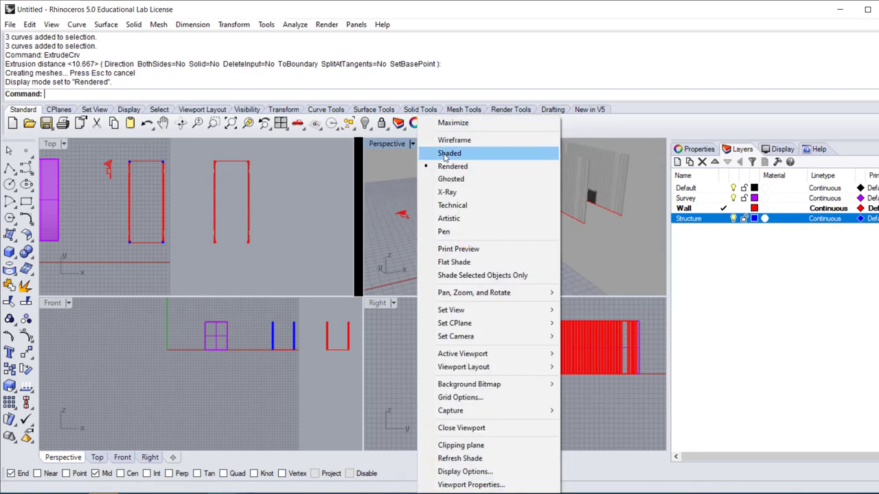
{"action": "left_click", "coordinate": [445, 154]}
{"action": "right_click_drag", "start_coordinate": [422, 161], "coordinate": [445, 168]}
{"action": "double_click", "coordinate": [392, 145]}
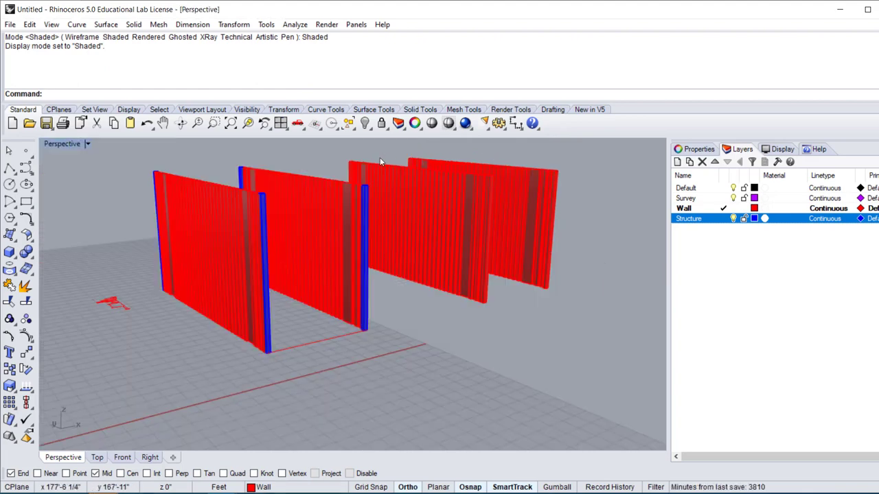